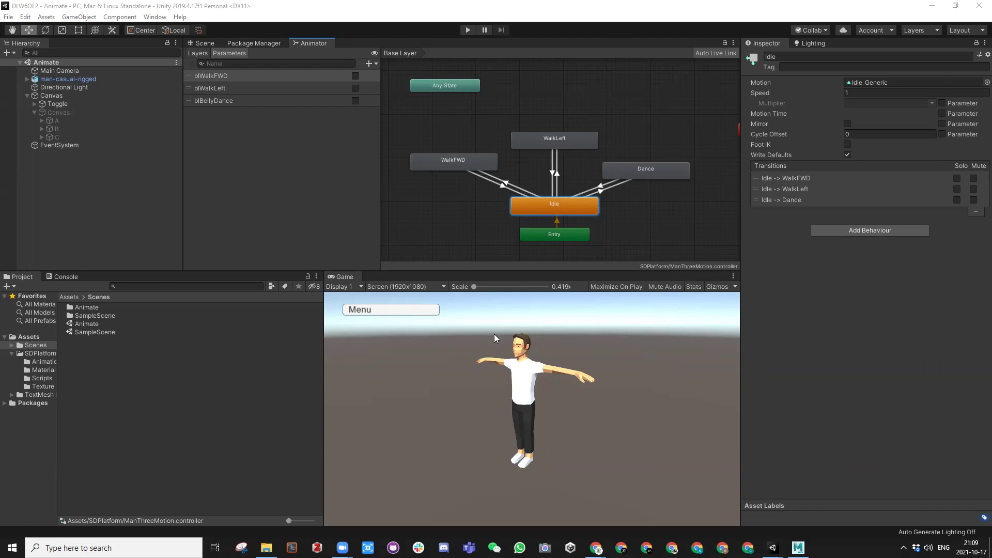
Run the Animate scene, show its menu and test the character's animations with A, B and C, and stop playback
click(466, 30)
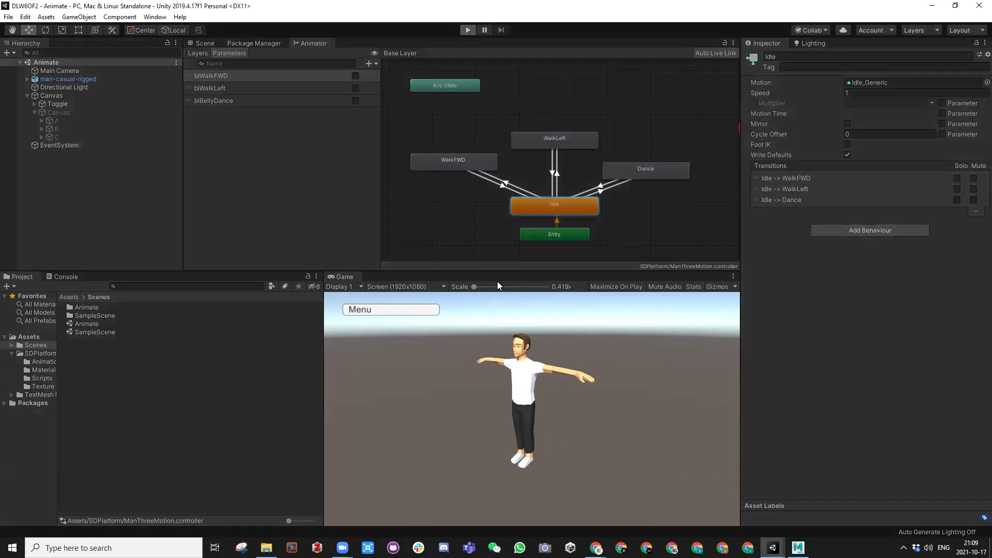
click(428, 310)
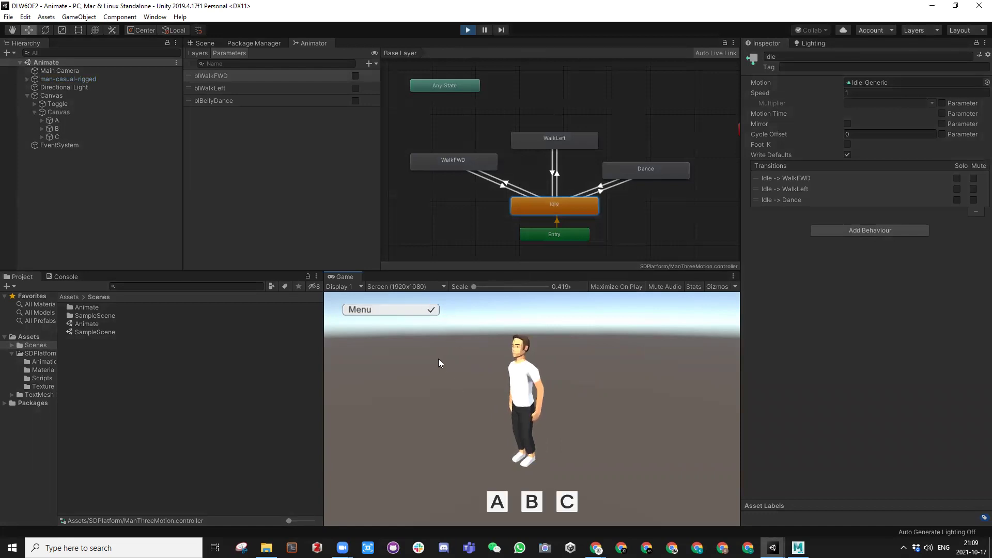
click(498, 505)
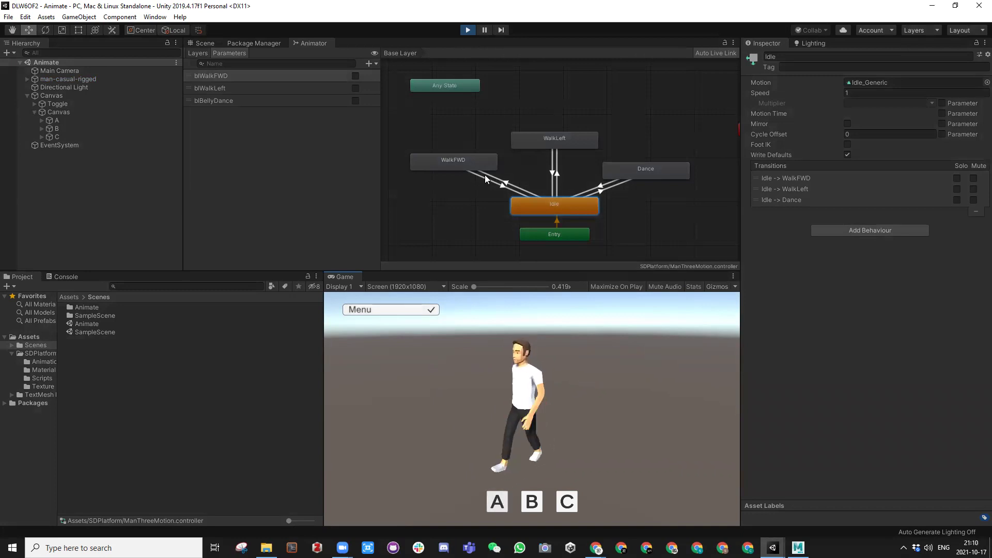
click(532, 505)
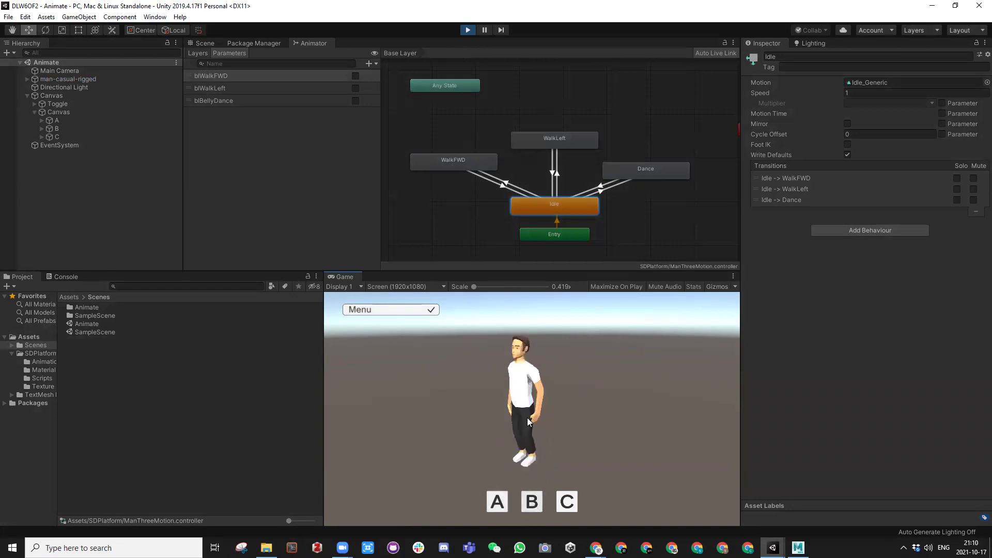
click(567, 502)
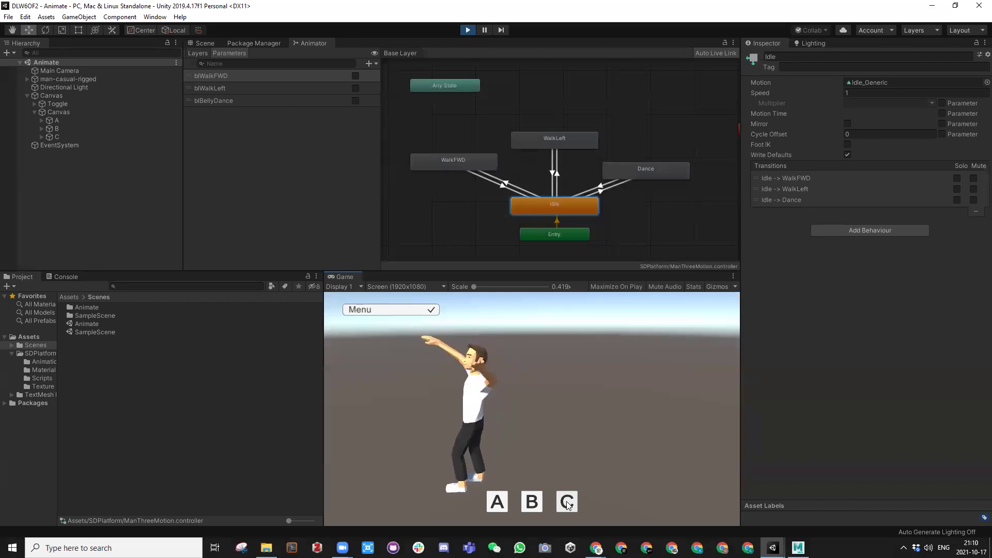
click(540, 507)
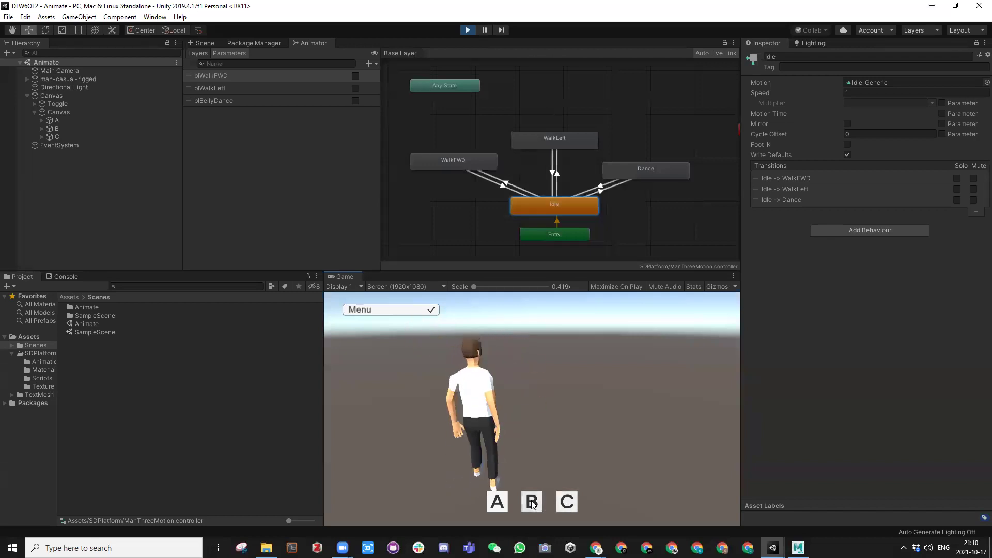
click(497, 502)
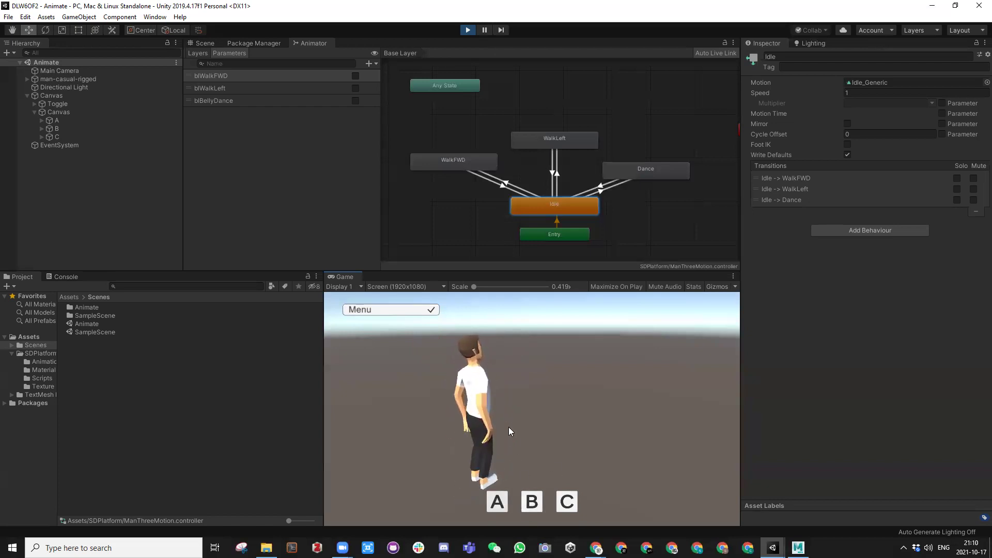
click(466, 30)
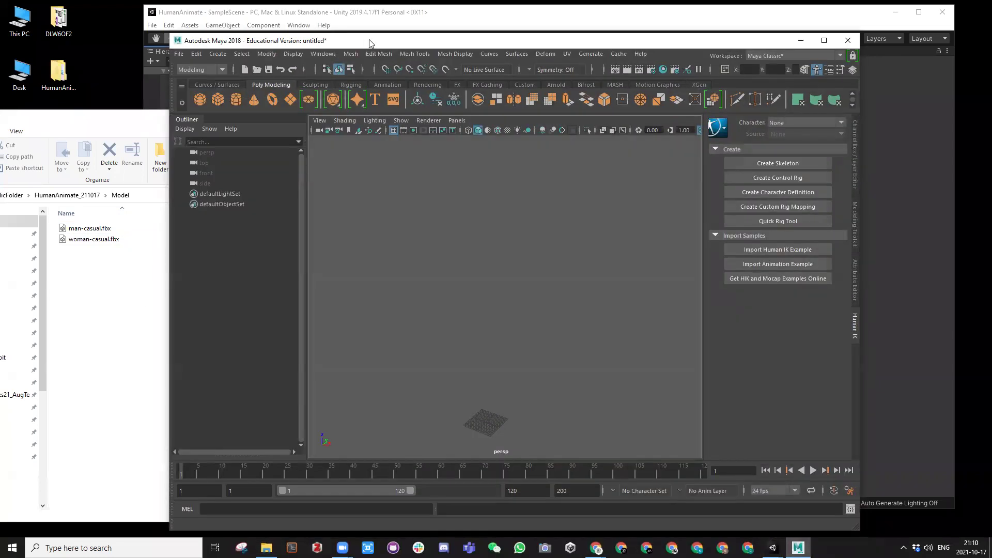
Import man-casual.fbx from the Model folder into the empty Maya scene and check the figure's T-pose
drag(369, 43, 431, 30)
click(85, 273)
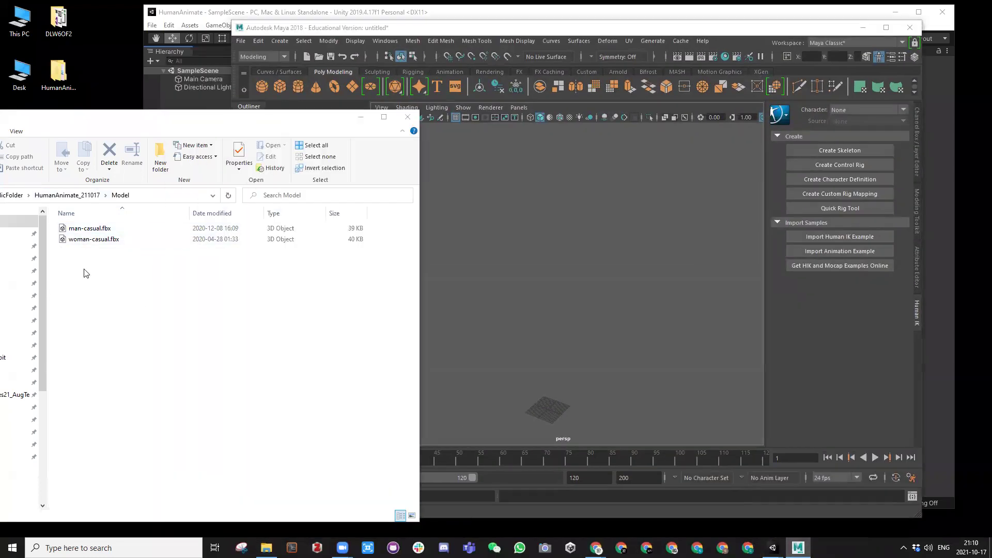
click(86, 230)
drag(86, 230, 584, 310)
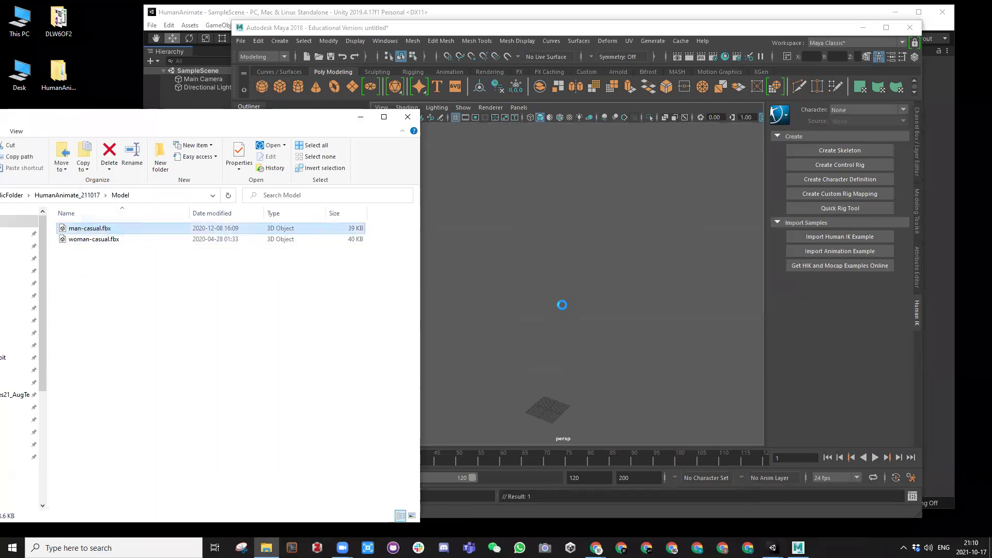
alt+drag(506, 268, 529, 252)
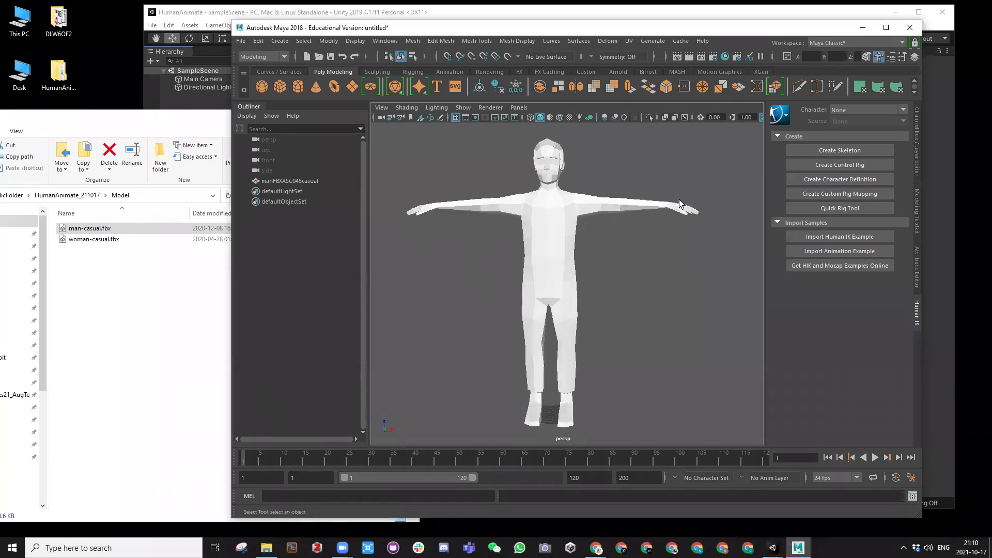
alt+drag(406, 196, 522, 251)
alt+drag(534, 213, 549, 172)
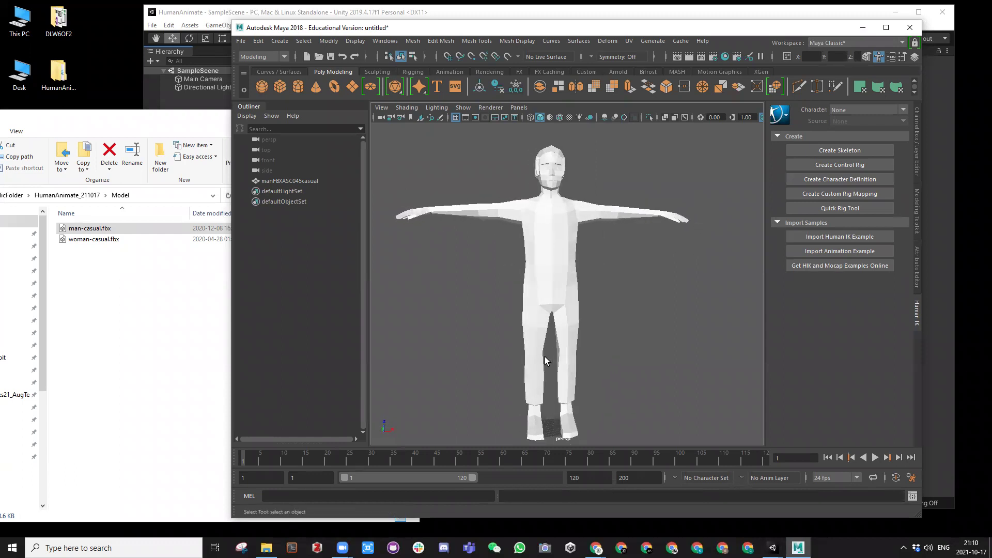
alt+drag(666, 212, 556, 196)
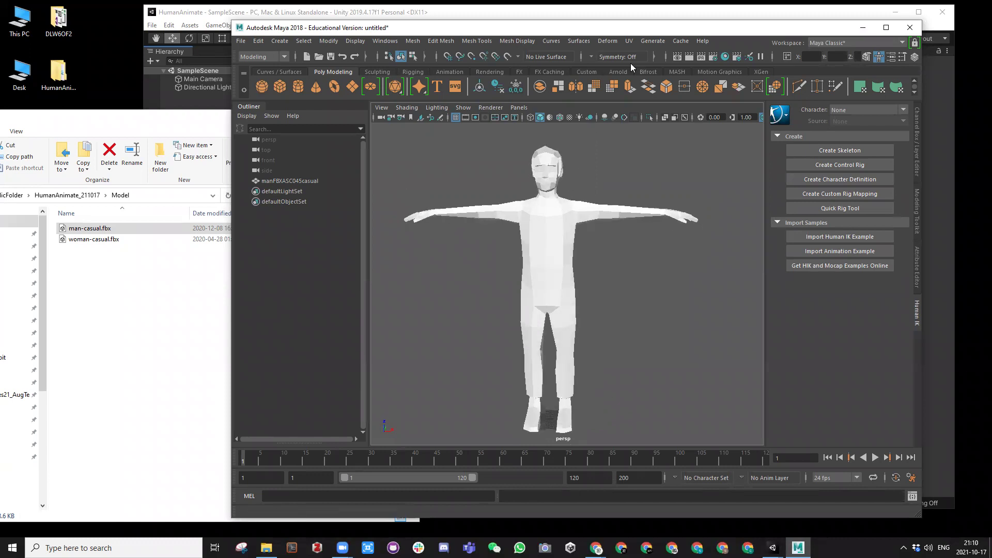
click(863, 31)
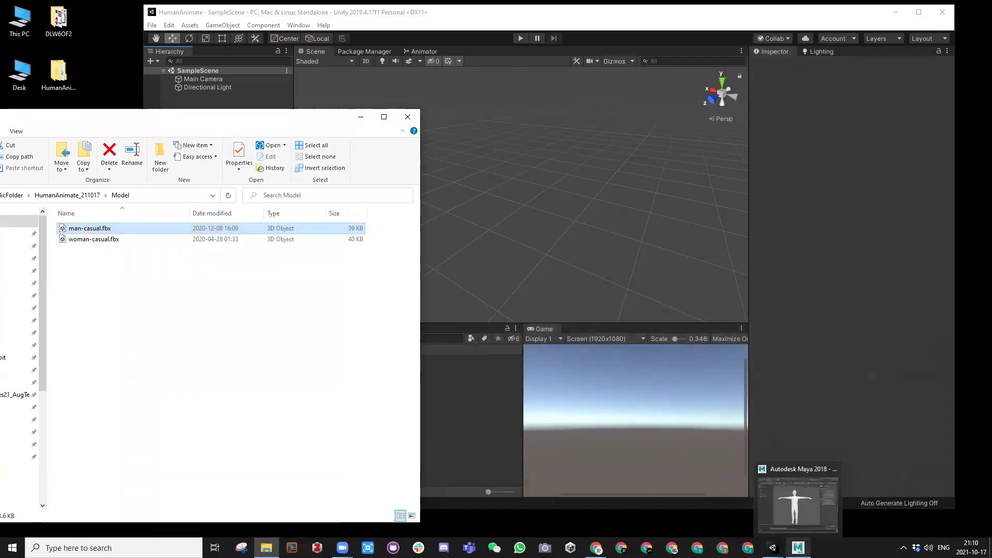
Switch to the Mixamo website and look through its character library and its animation library
mouse_move(773, 548)
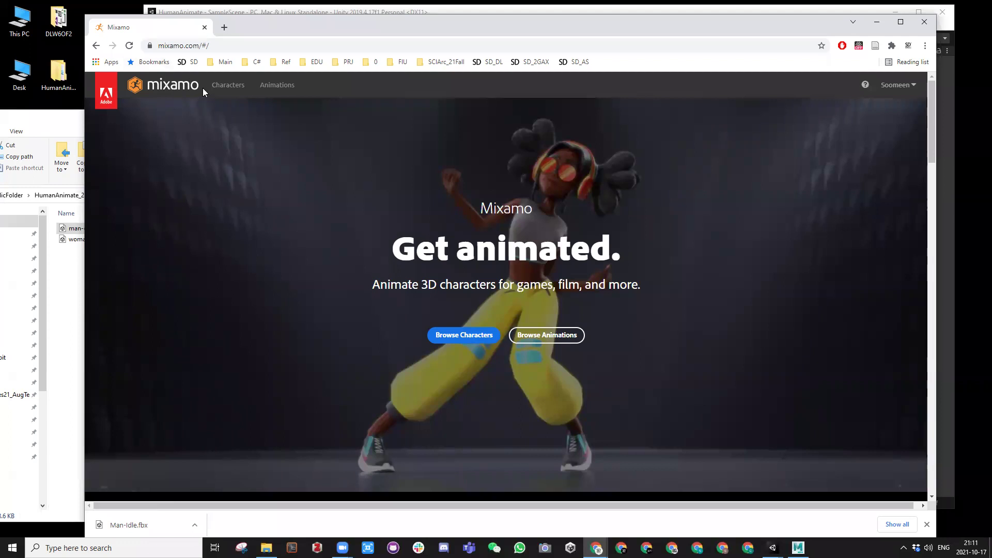
click(223, 88)
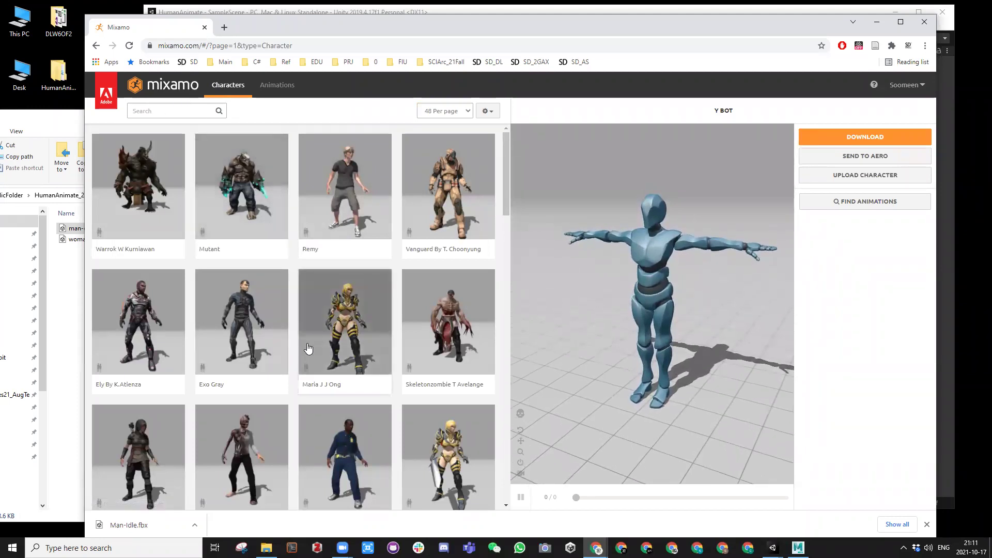
scroll(300, 268, down, 1)
scroll(305, 284, down, 20)
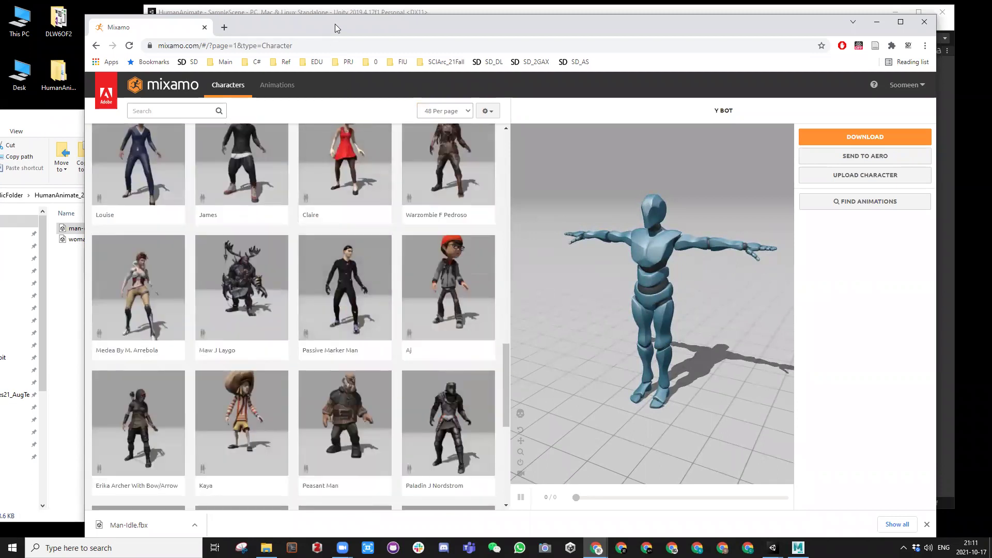
drag(335, 28, 352, 15)
scroll(325, 279, up, 15)
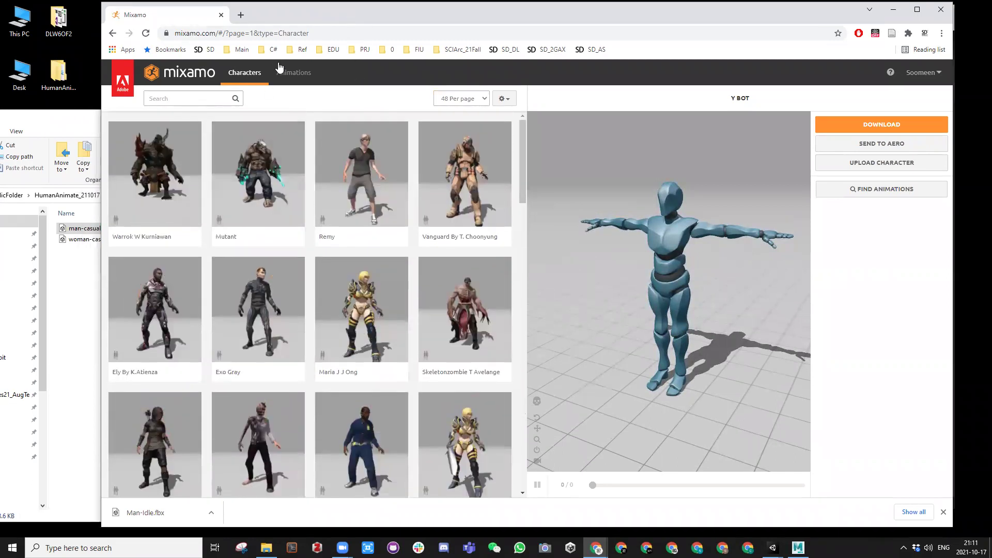
click(289, 75)
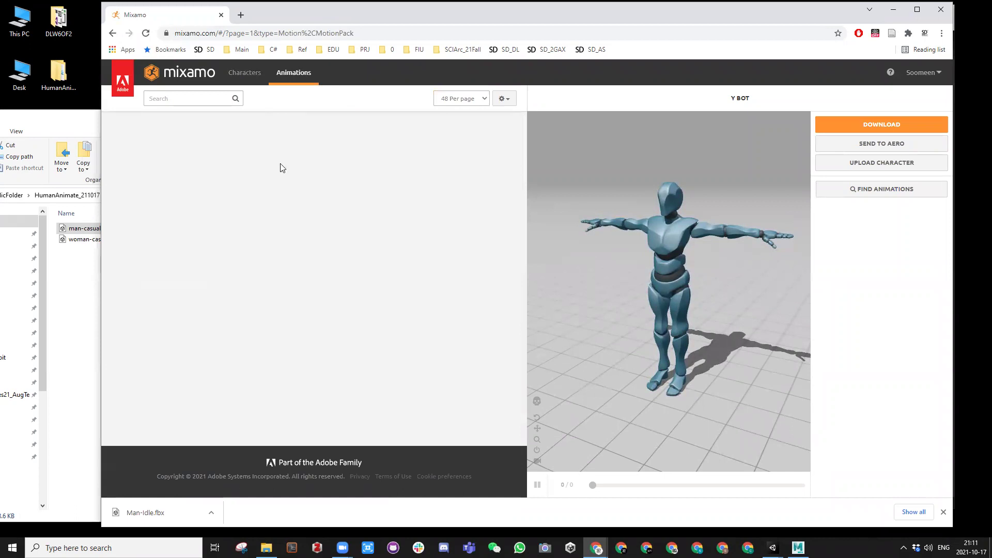
scroll(380, 292, down, 3)
scroll(379, 290, down, 20)
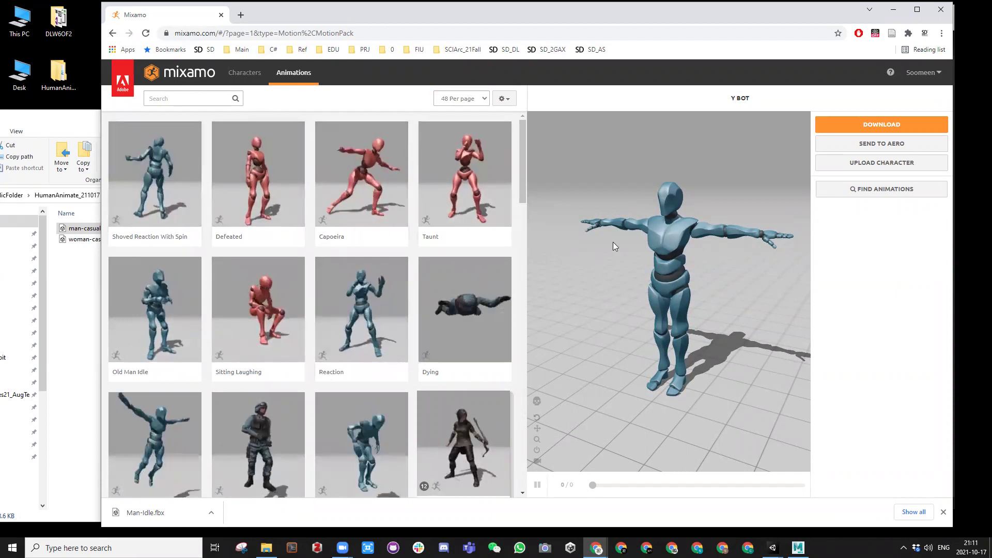
Upload man-casual.fbx from the Model folder to Mixamo as a new character
click(67, 124)
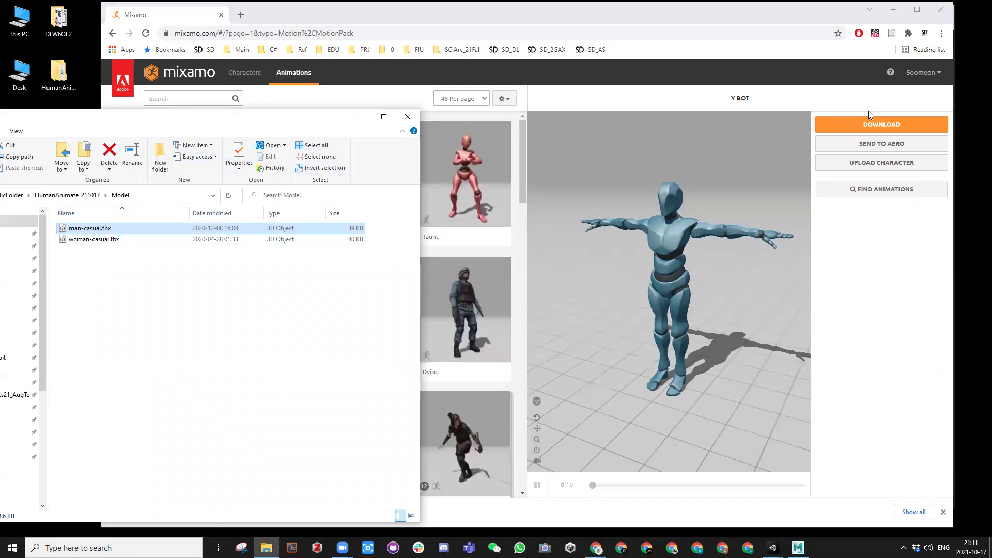
click(780, 181)
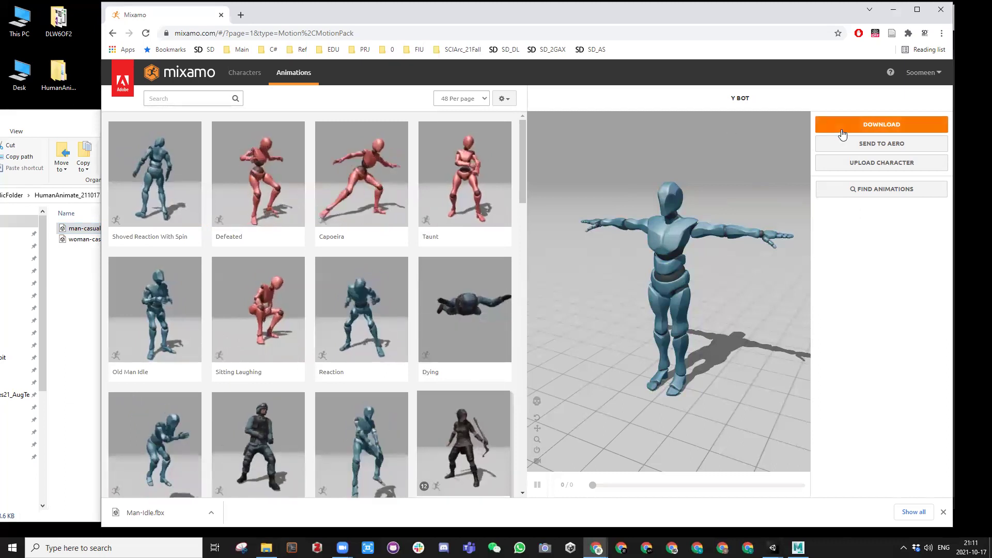
click(859, 169)
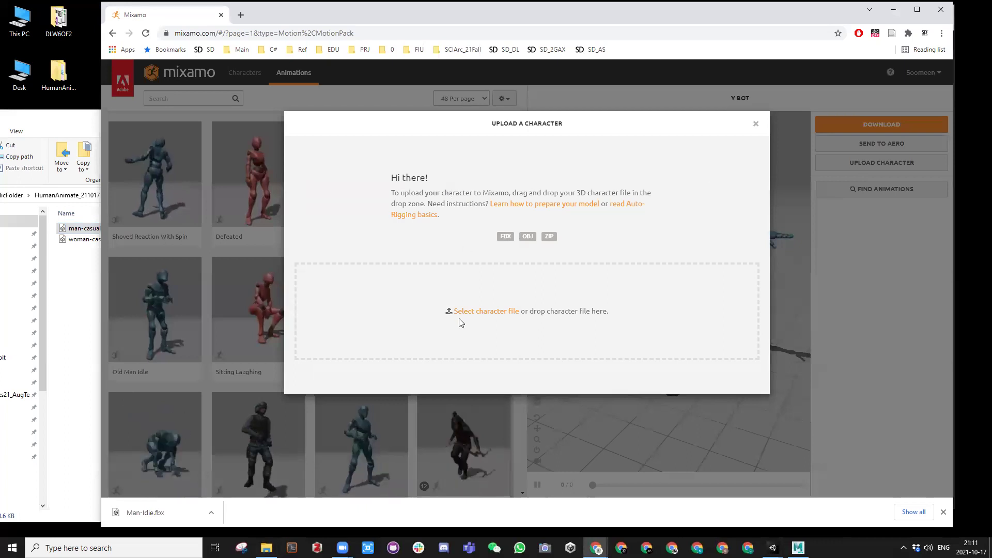
click(482, 316)
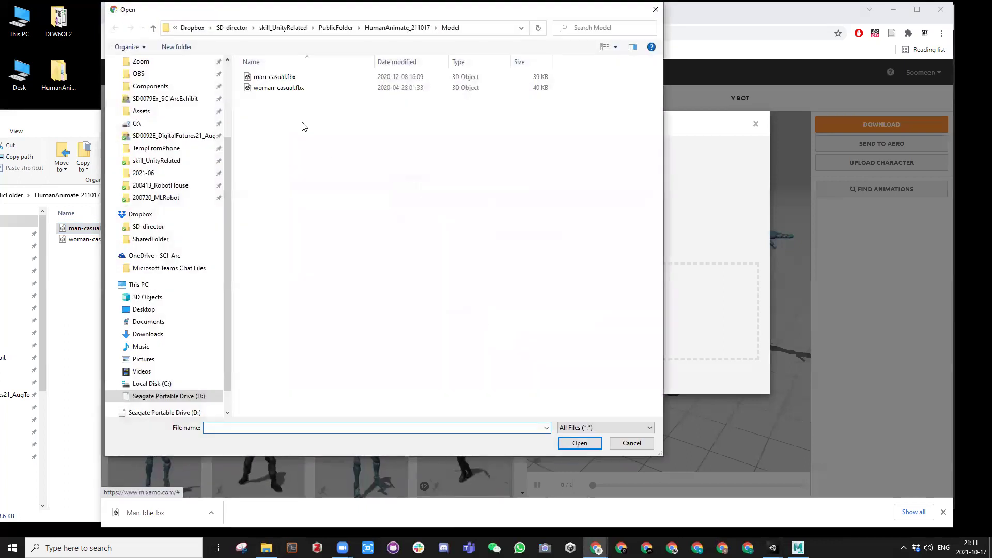
click(284, 79)
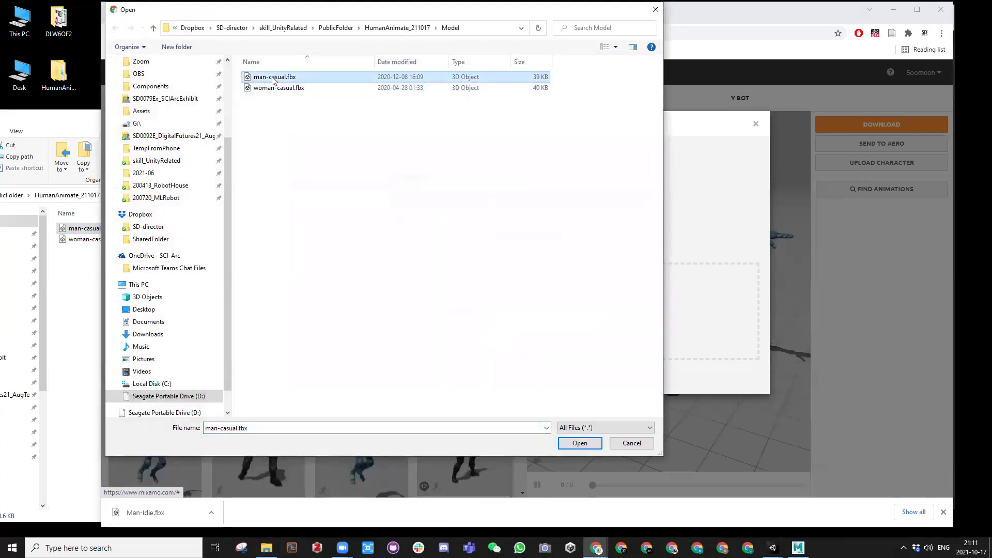
click(571, 444)
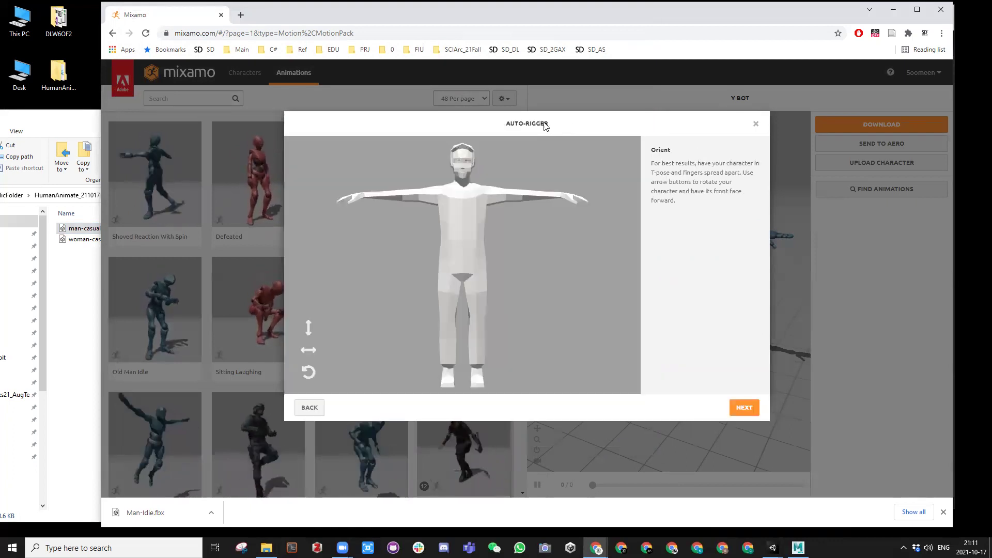
Accept the character's orientation and place the chin, wrist, elbow, knee and groin markers on the matching body parts
click(917, 10)
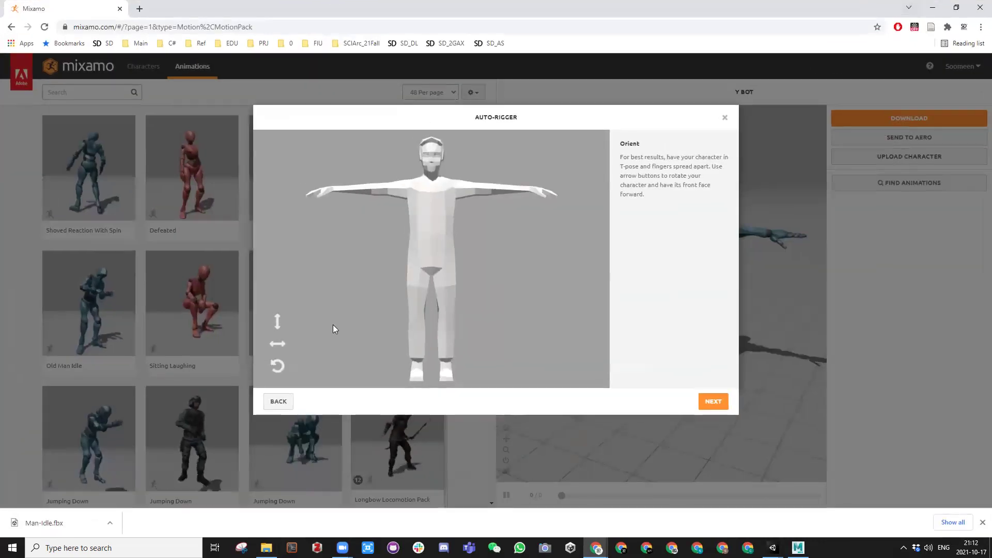
click(713, 401)
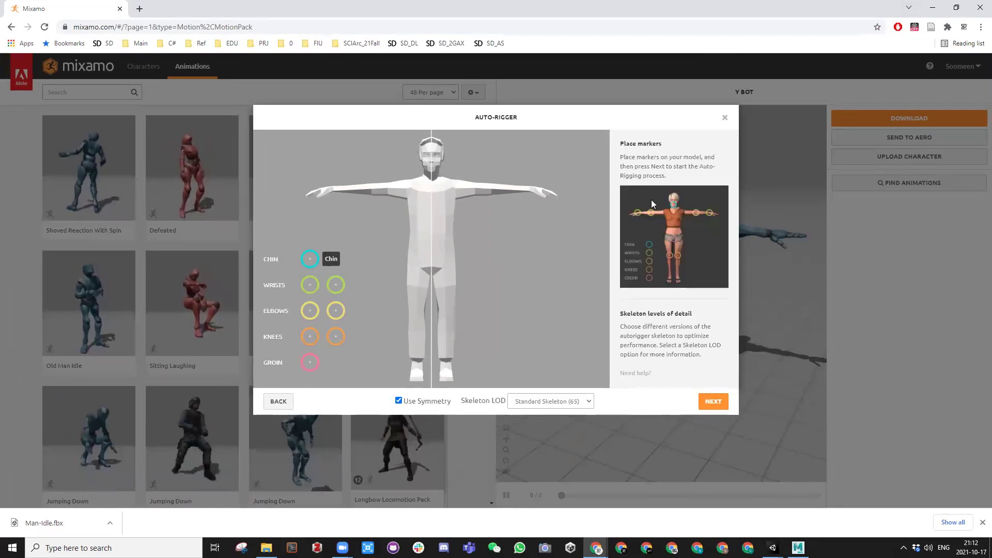
mouse_move(303, 258)
mouse_down()
mouse_move(392, 215)
mouse_move(432, 173)
mouse_up()
drag(311, 284, 334, 193)
mouse_move(335, 310)
mouse_down()
mouse_move(348, 230)
mouse_move(372, 191)
mouse_up()
drag(309, 340, 418, 323)
drag(321, 359, 432, 271)
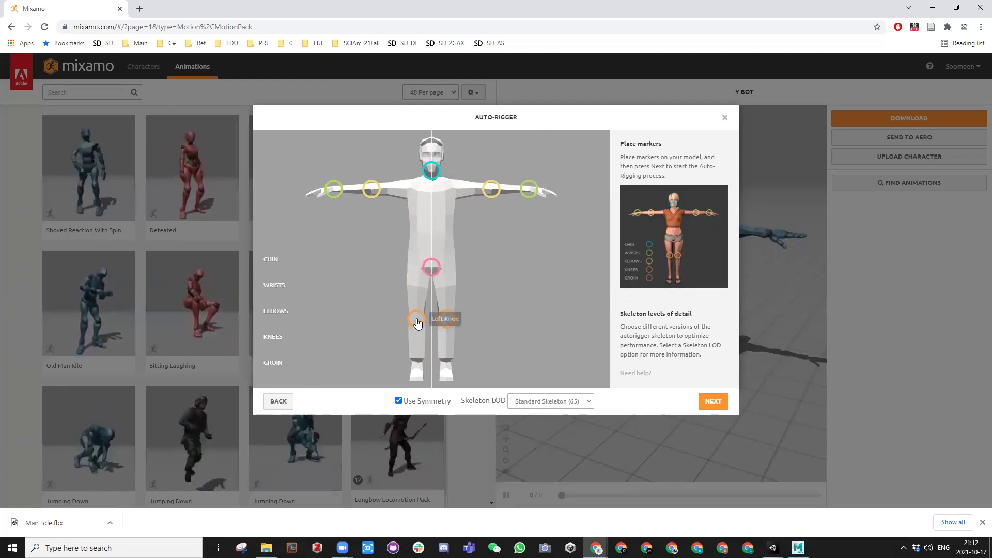
Auto-rig the character with Standard Skeleton (65) and accept it as the new current character
click(538, 403)
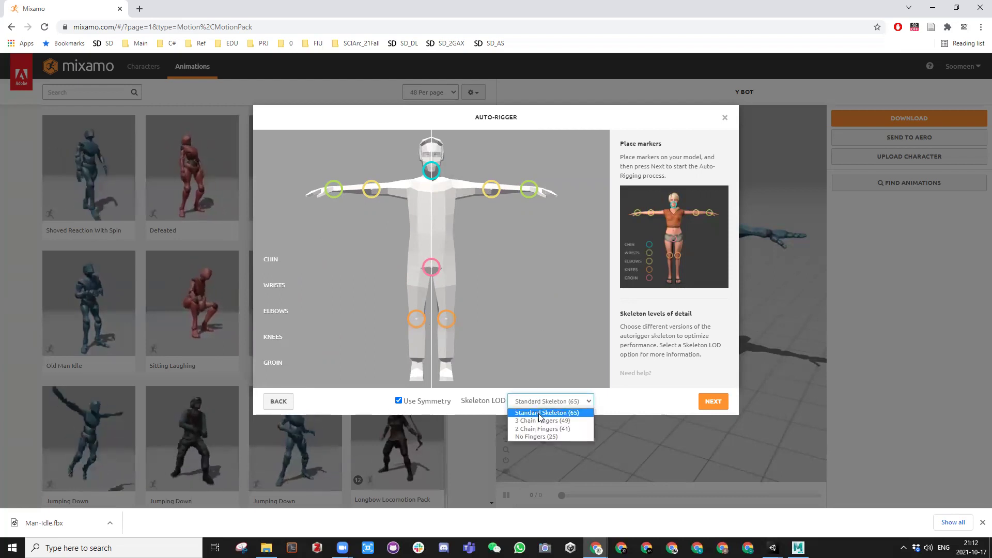
click(539, 416)
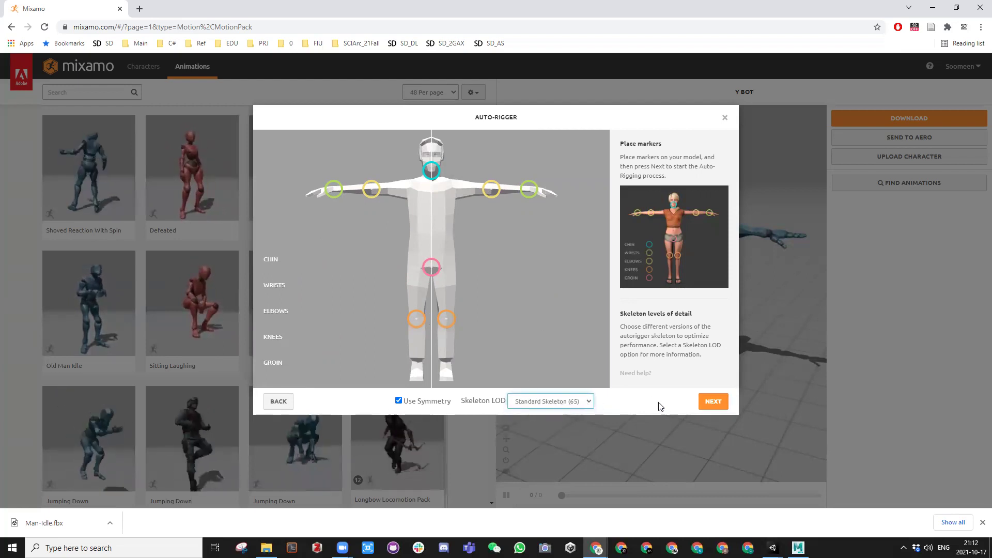
click(720, 404)
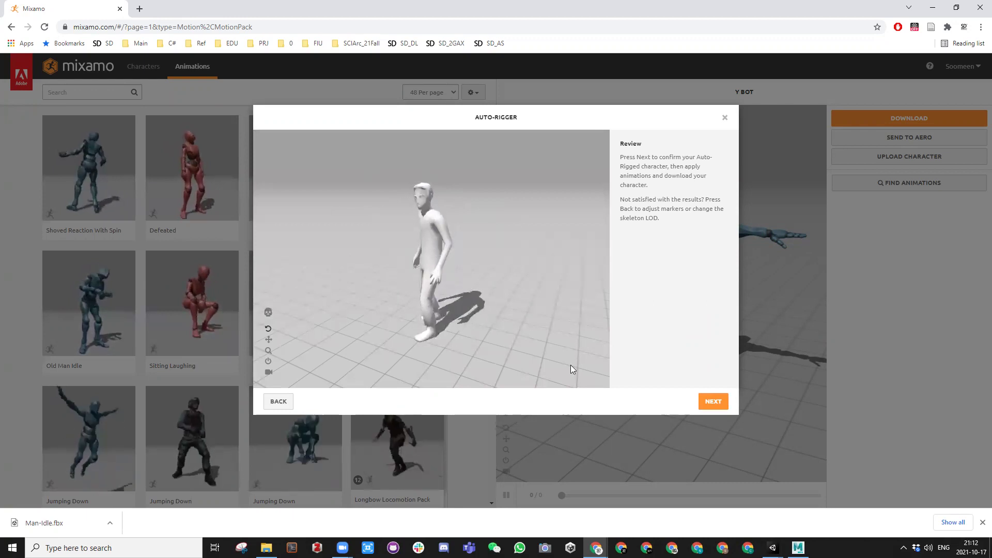
click(714, 402)
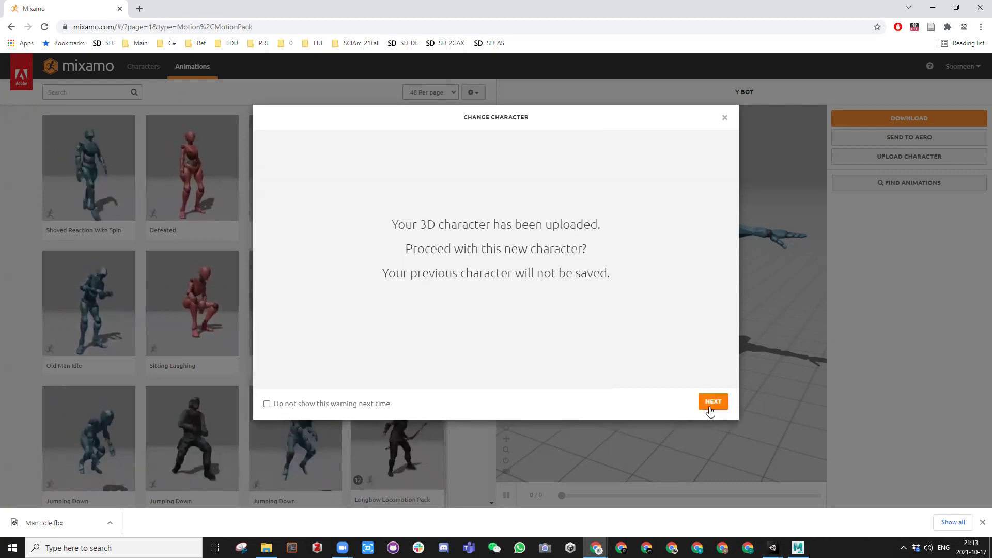
click(711, 406)
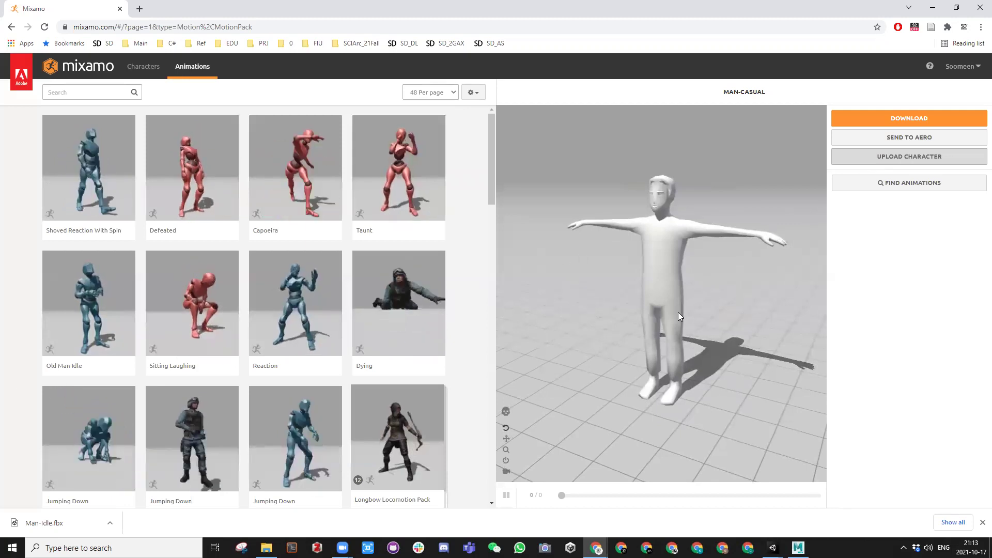
Preview the Reaction, Taunt and Sitting Laughing animations on the character and clear the applied animation to return it to its T-pose
click(291, 304)
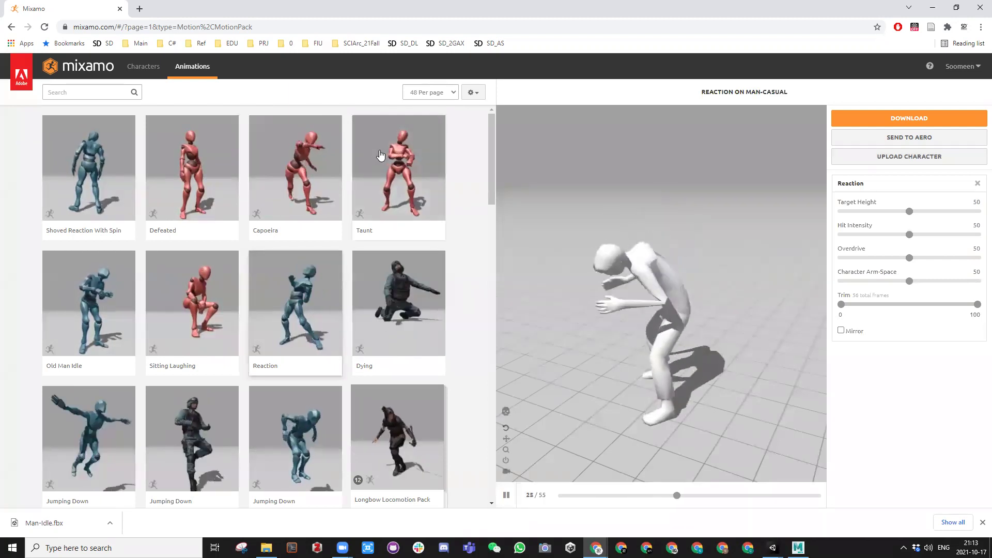
click(429, 208)
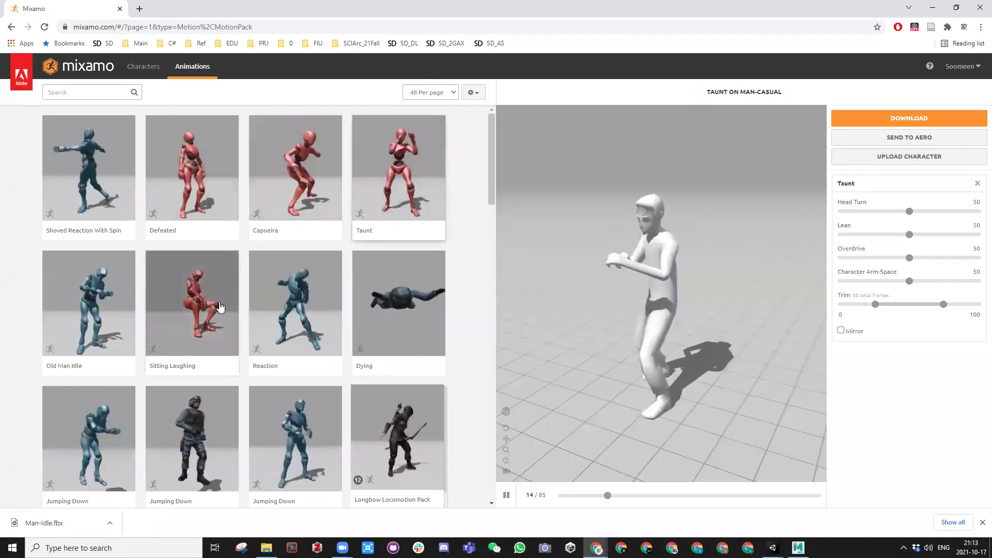
click(197, 264)
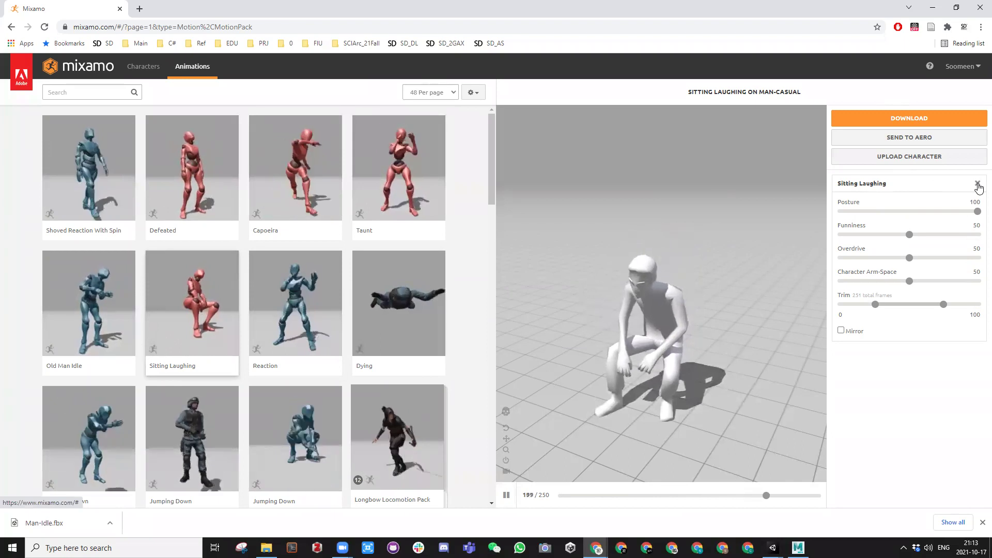
click(978, 185)
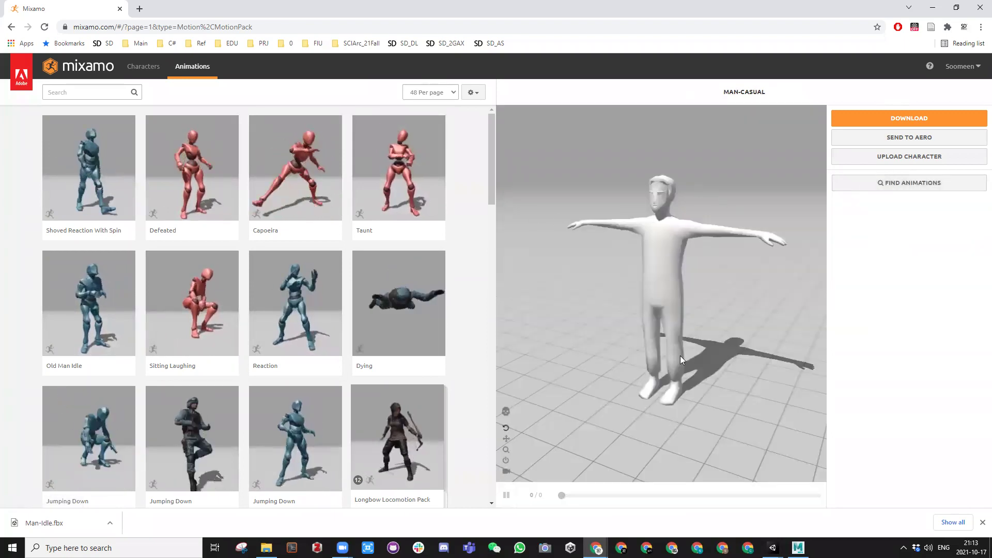
Download the rigged character as FBX Binary in T-pose and save it to the Desktop as man-casual-rigged.fbx
click(877, 121)
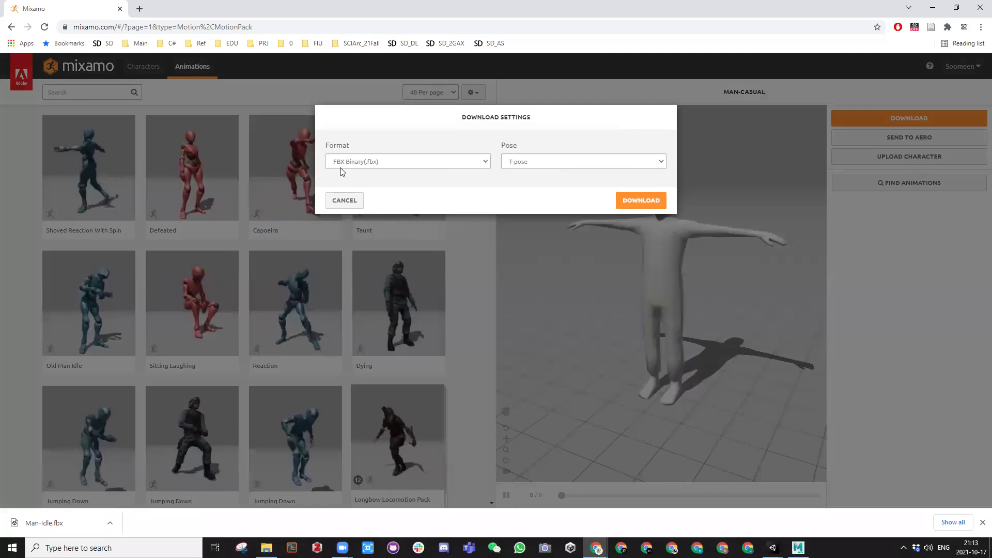
click(640, 201)
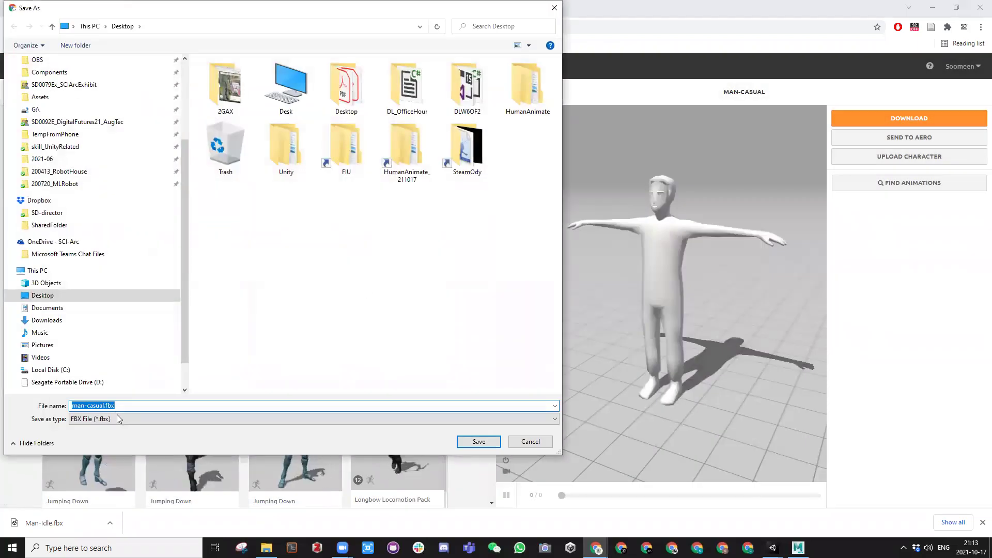
click(115, 419)
click(105, 405)
text(-rigged)
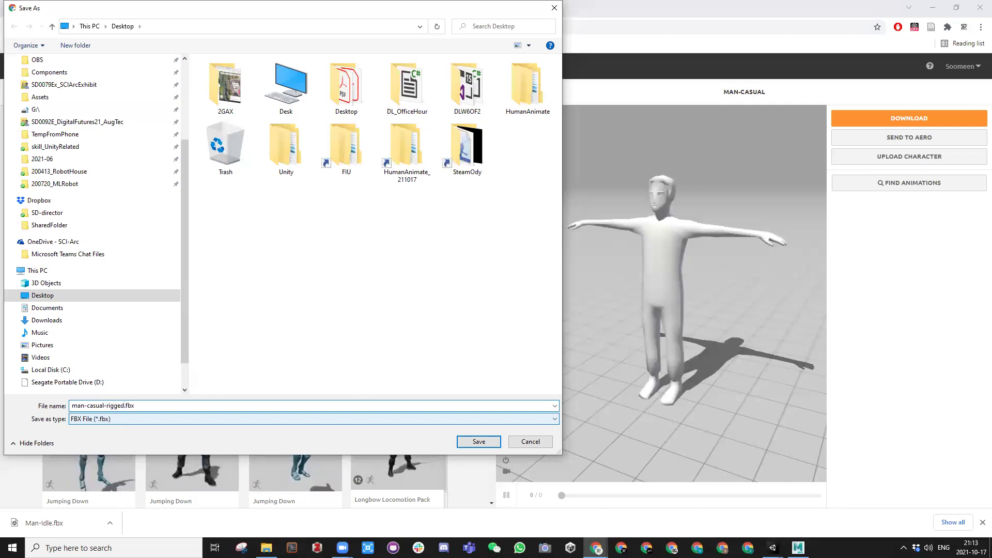
key(Return)
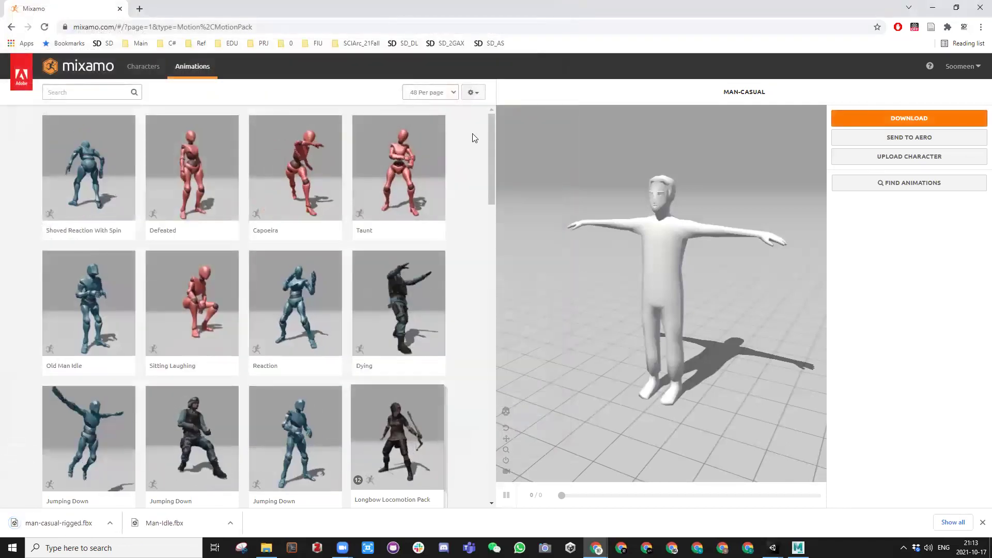
Switch to the Unity project, arrange the windows so the FBX files on the desktop stay reachable, and open the Models asset folder
click(934, 9)
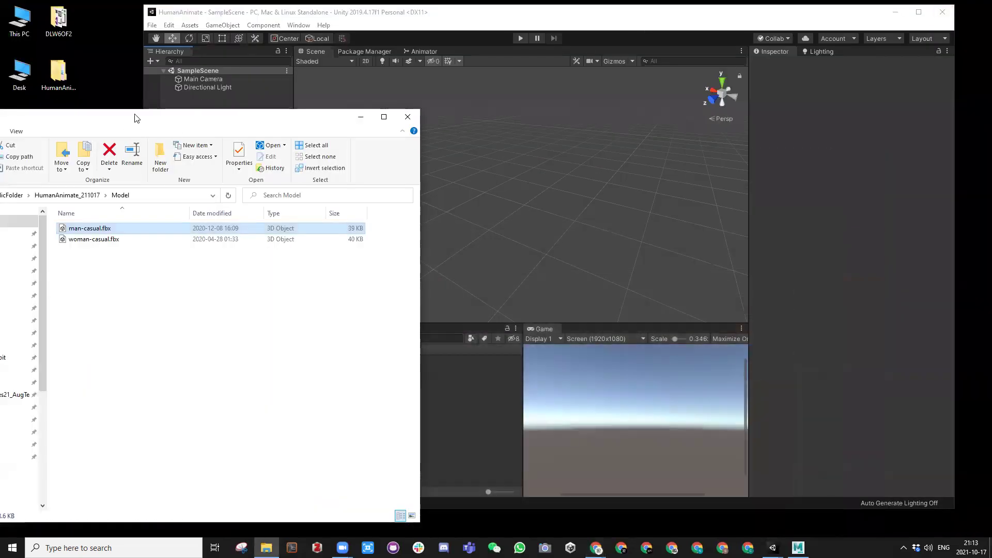
drag(135, 118, 202, 234)
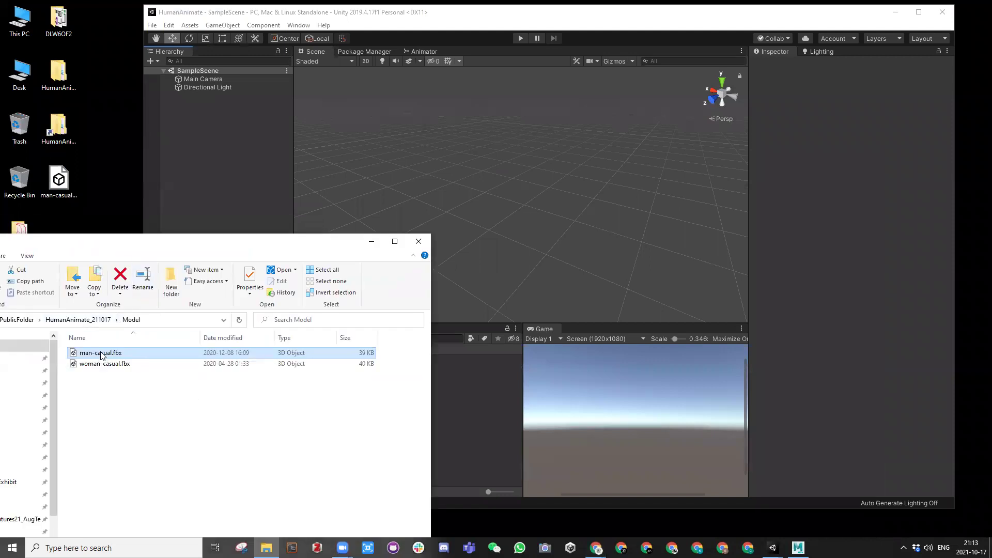
click(59, 187)
drag(341, 16, 418, 21)
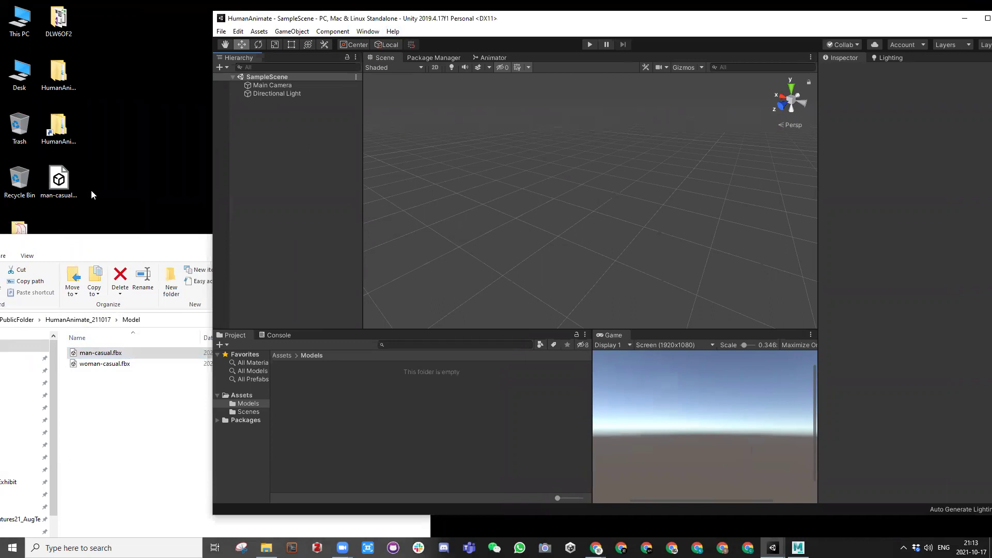
click(57, 187)
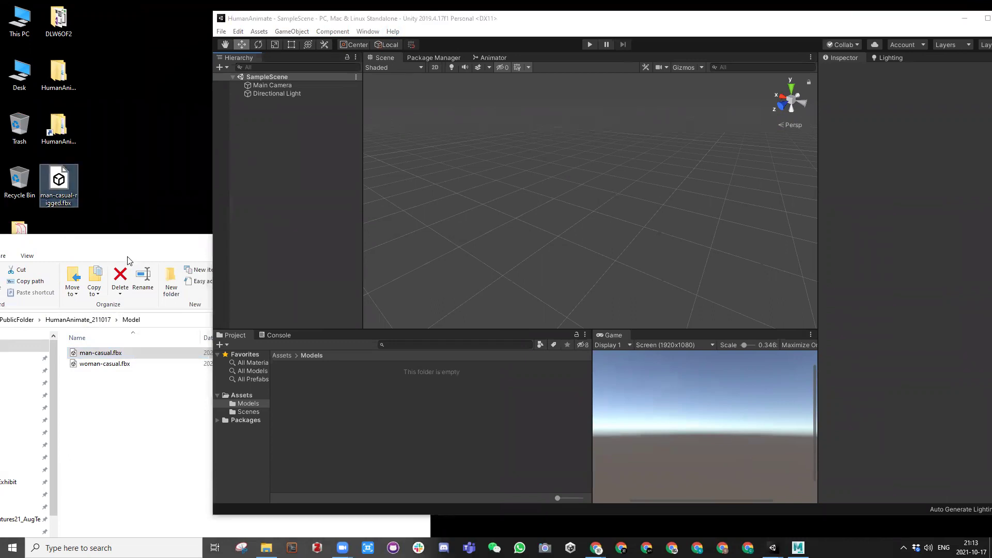
click(281, 355)
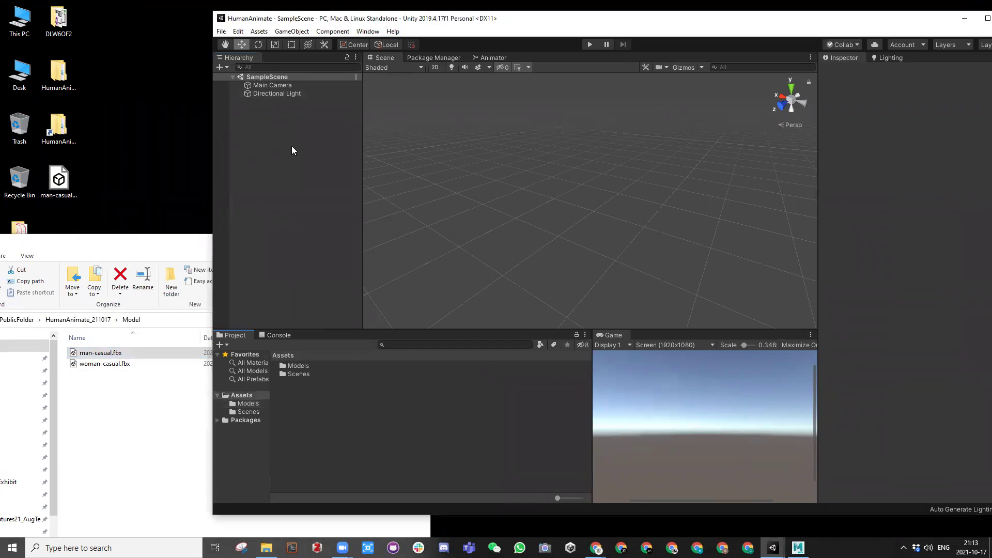
click(299, 366)
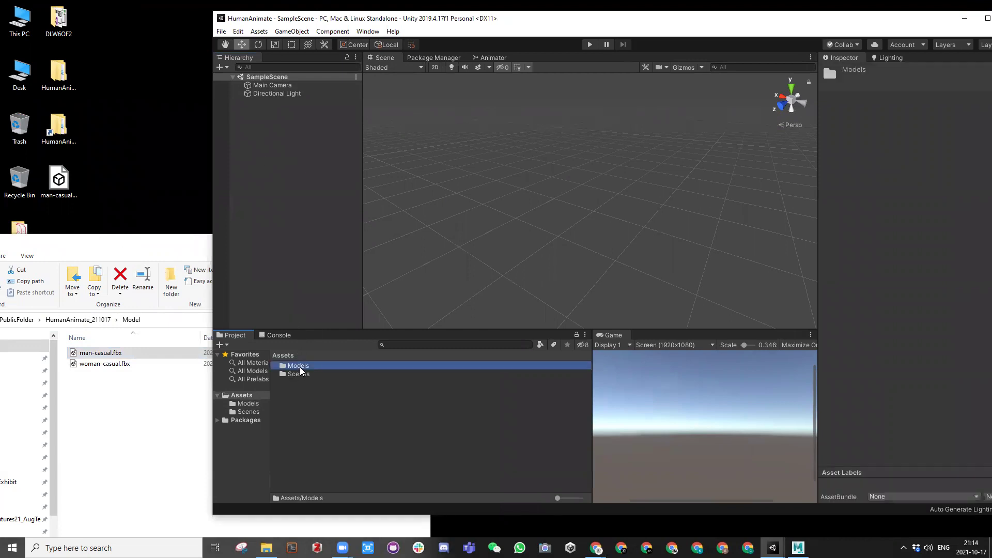
double_click(299, 366)
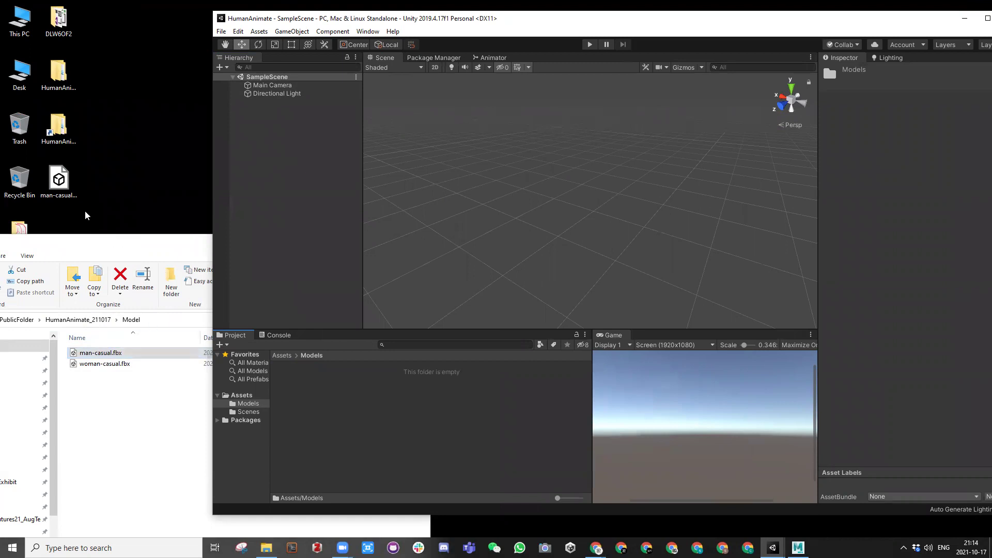
Import the original man-casual.fbx into the Models folder and expand the asset to show its material and mesh
click(91, 357)
drag(90, 356, 311, 391)
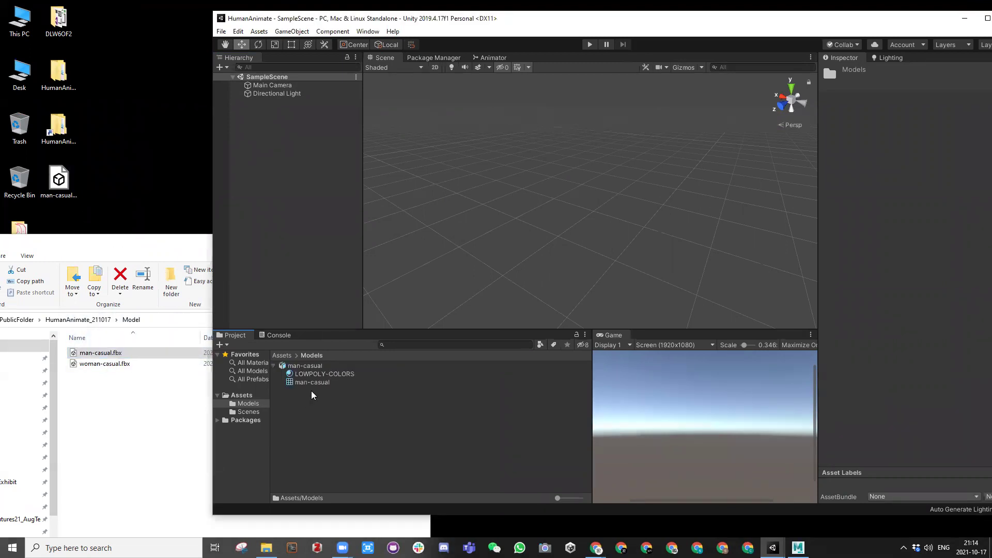
click(275, 366)
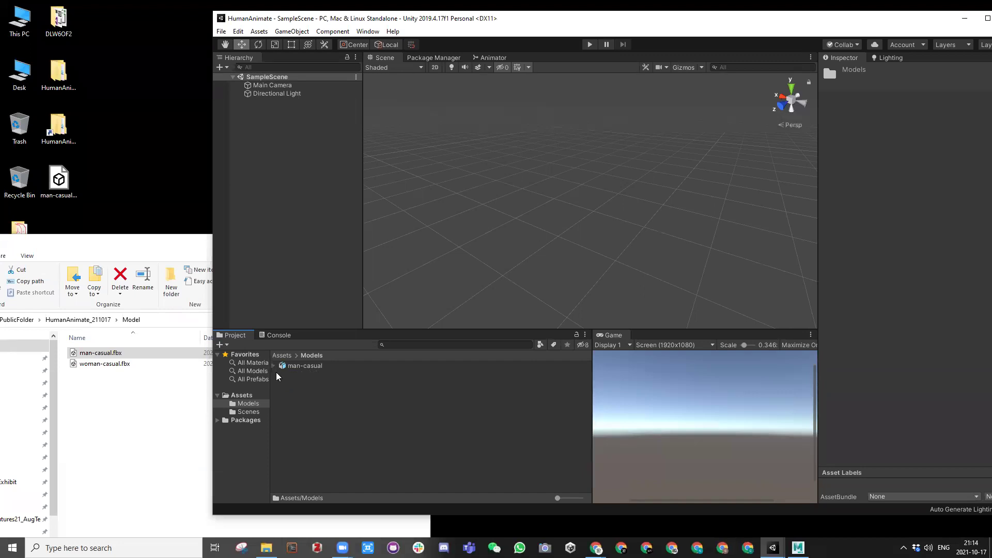
click(274, 366)
click(274, 367)
click(274, 366)
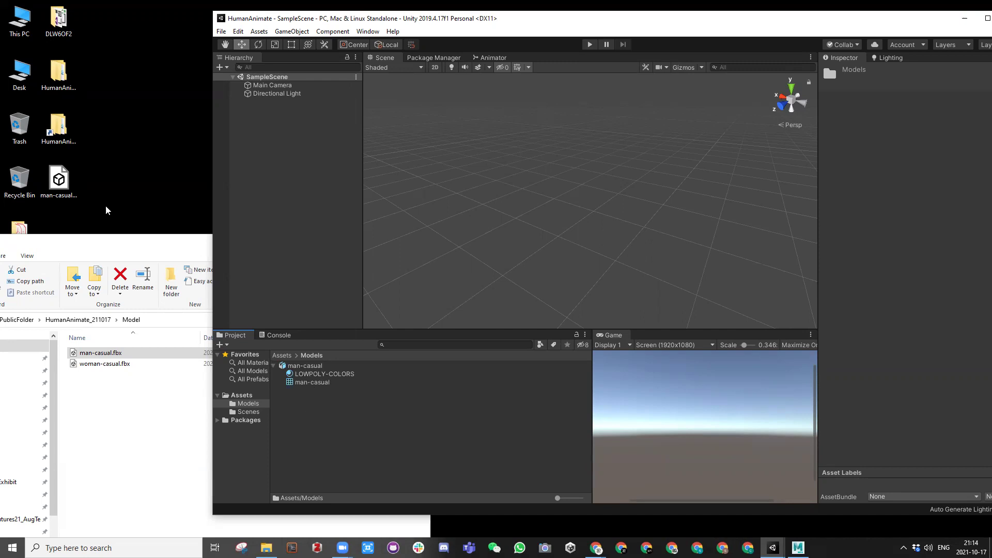
Place the unrigged man-casual model in the scene and reset its Transform to the origin
drag(305, 365, 562, 228)
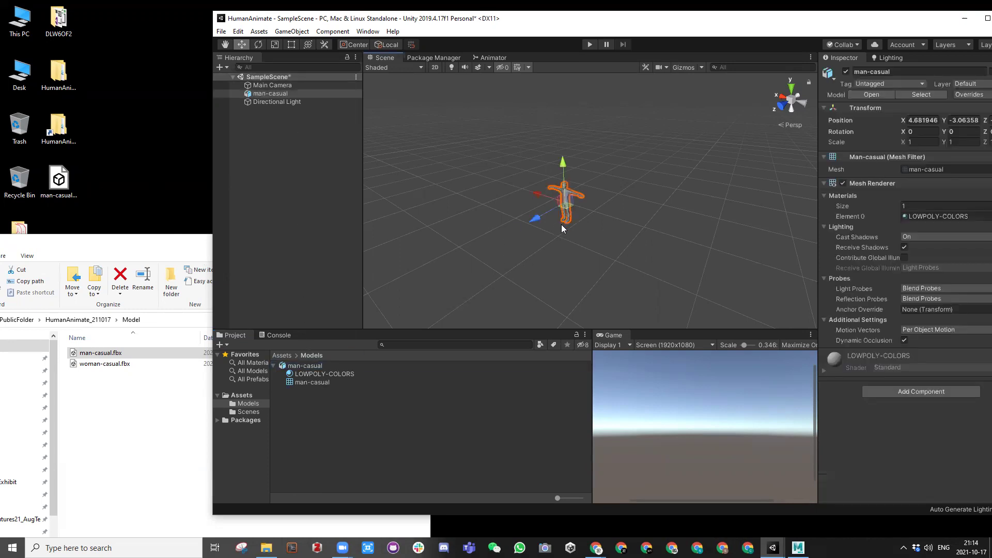
key(f)
right_click(869, 107)
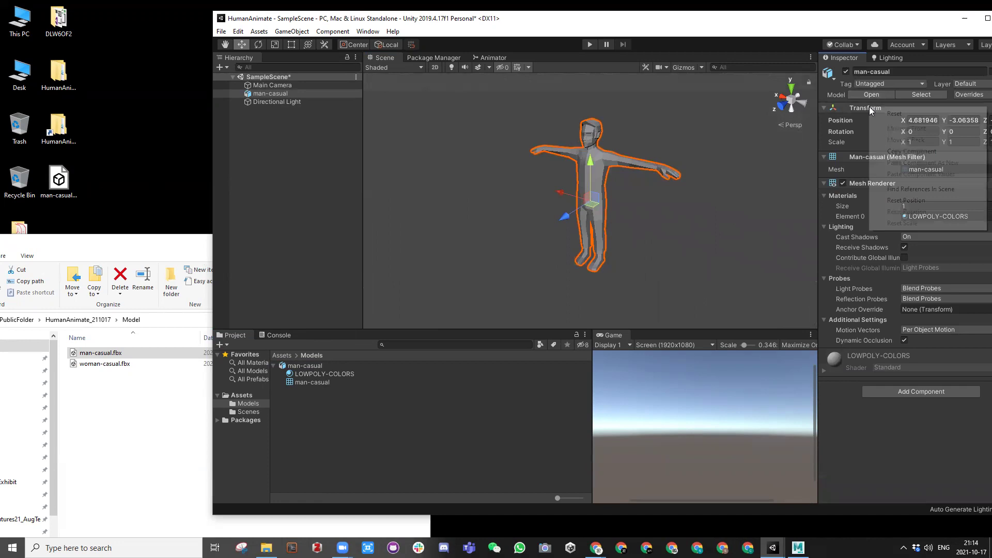
click(894, 113)
key(f)
alt+drag(599, 200, 523, 220)
click(500, 227)
Import man-casual-rigged.fbx from the desktop into the Models folder and expand the asset to show its contents
drag(60, 176, 321, 422)
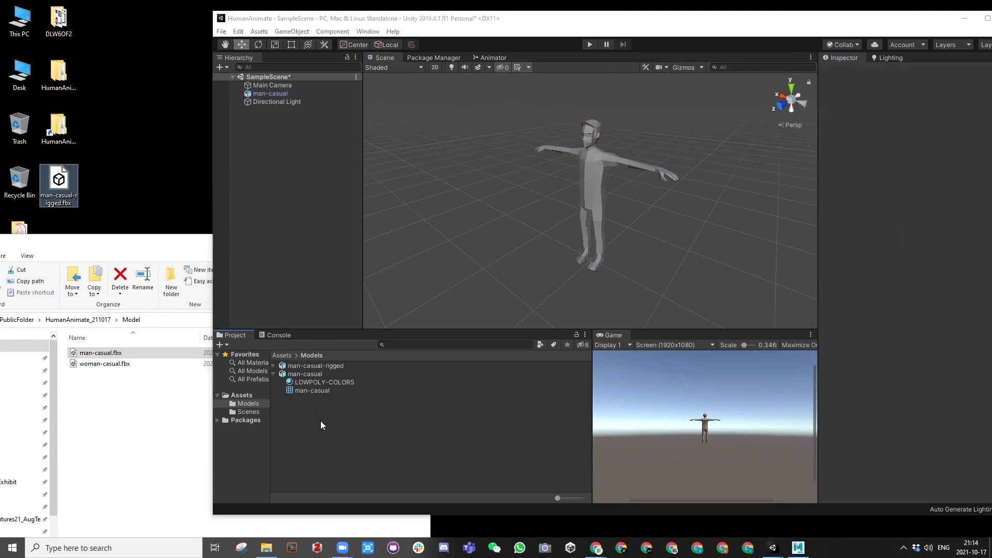
click(274, 365)
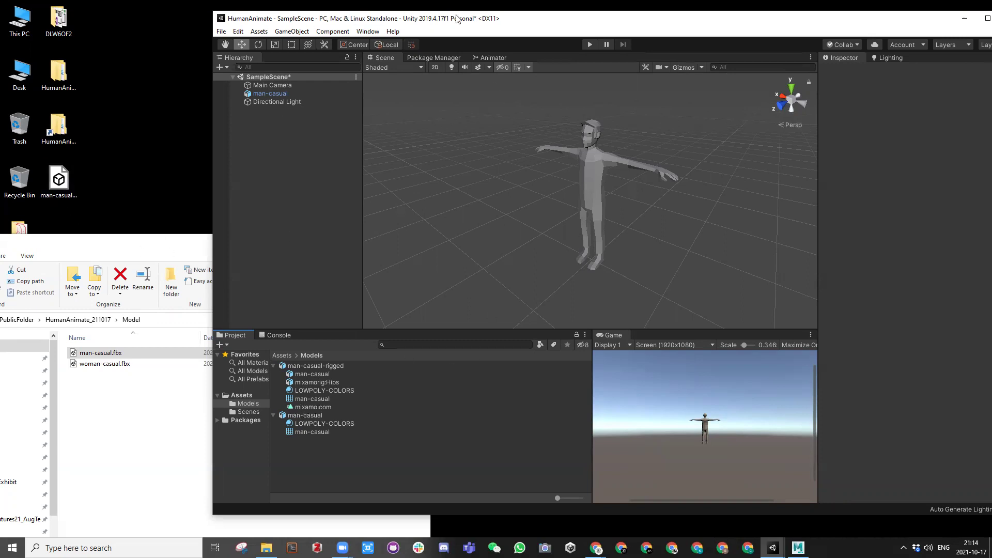
drag(332, 18, 260, 16)
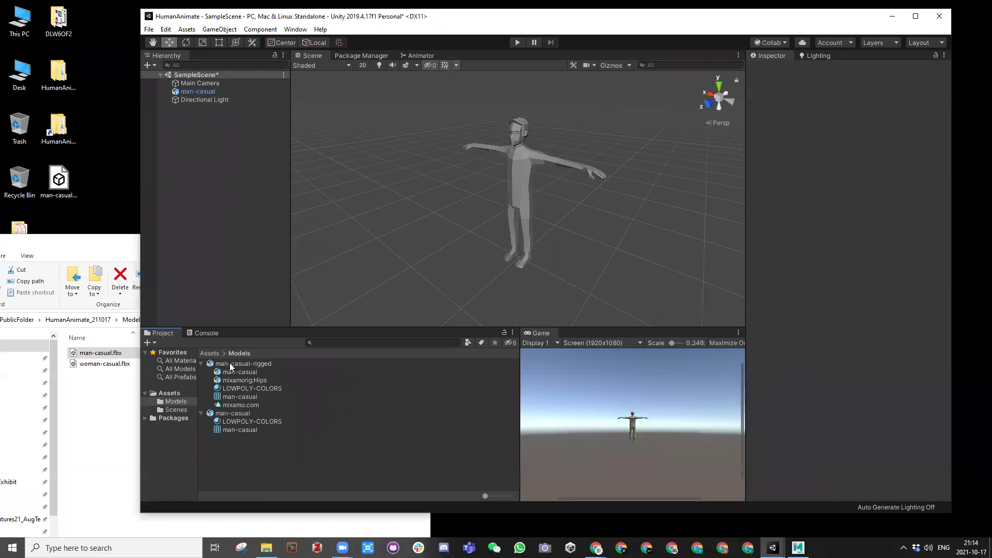
Place the man-casual-rigged model in the scene and reset its Transform to the origin
drag(352, 314, 443, 239)
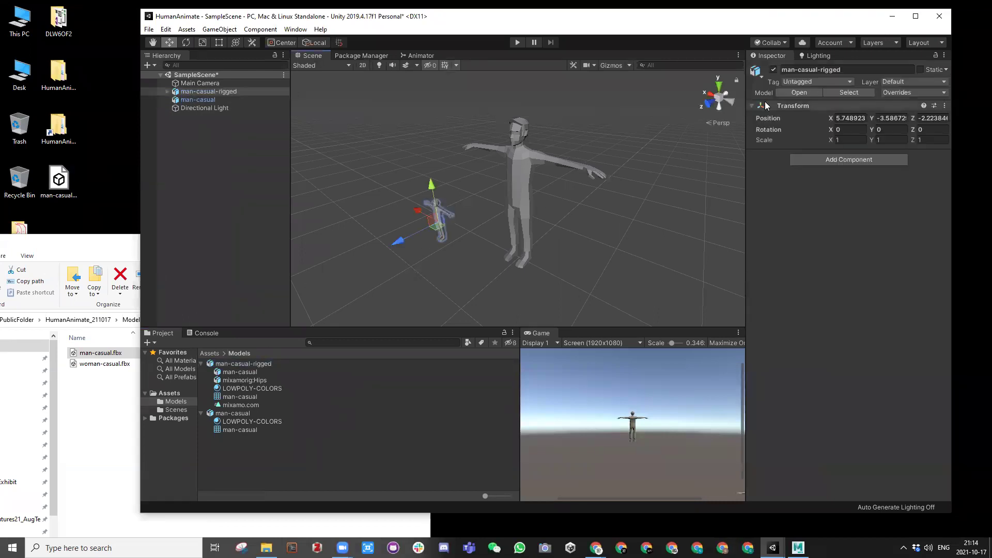
right_click(792, 106)
click(804, 115)
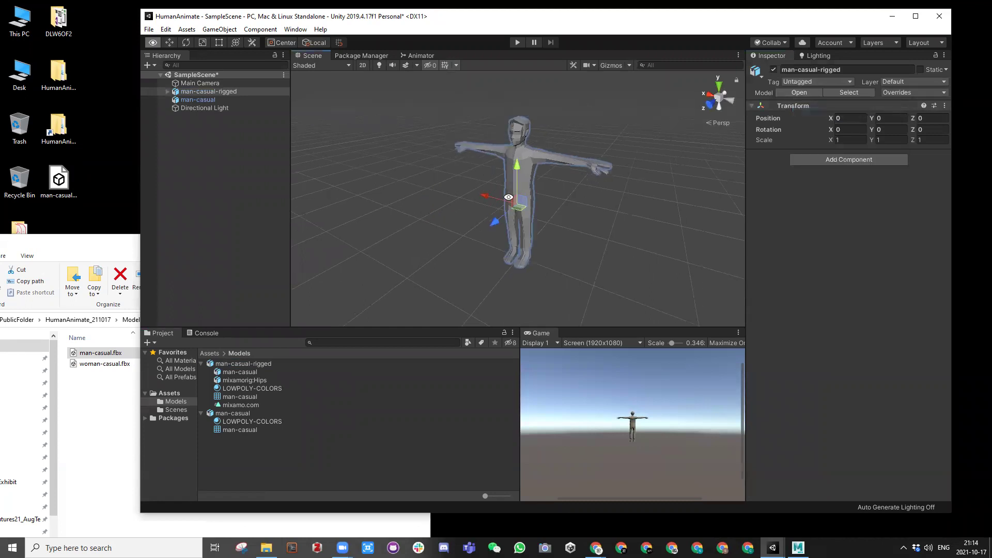
Move the rigged model about 2.13 units along X so it stands beside the unrigged one for comparison
mouse_move(483, 195)
mouse_down()
mouse_move(349, 158)
mouse_move(446, 184)
mouse_move(606, 170)
mouse_move(465, 175)
mouse_move(510, 160)
mouse_move(497, 202)
mouse_up()
click(495, 201)
click(428, 196)
alt+drag(444, 177, 537, 207)
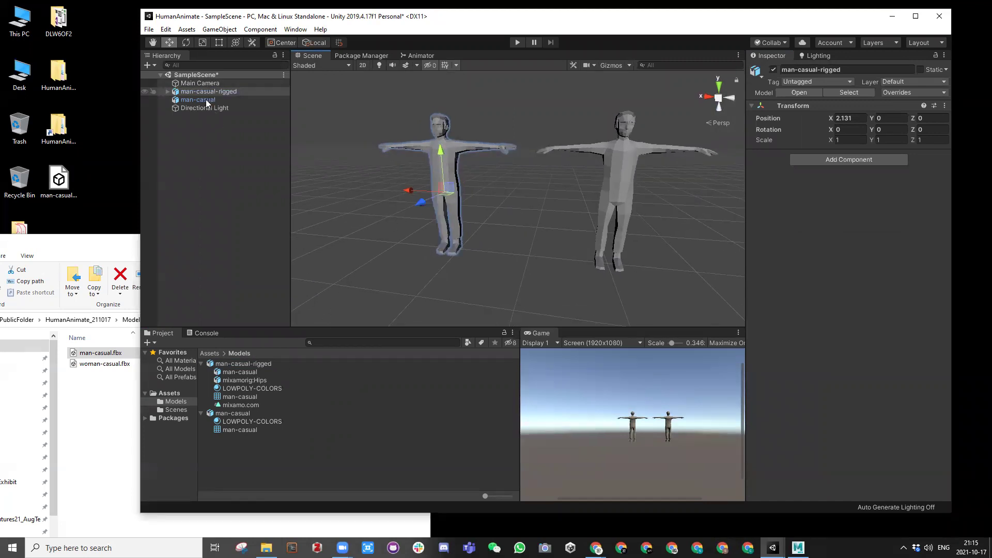
click(242, 121)
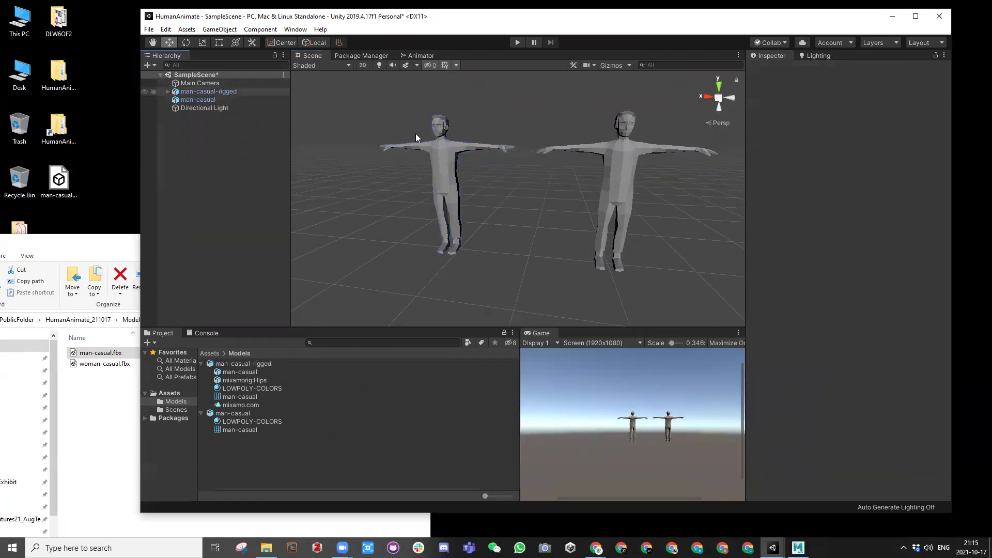
Delete the unrigged man-casual object from the scene and set the rigged model's X position to 0
click(213, 103)
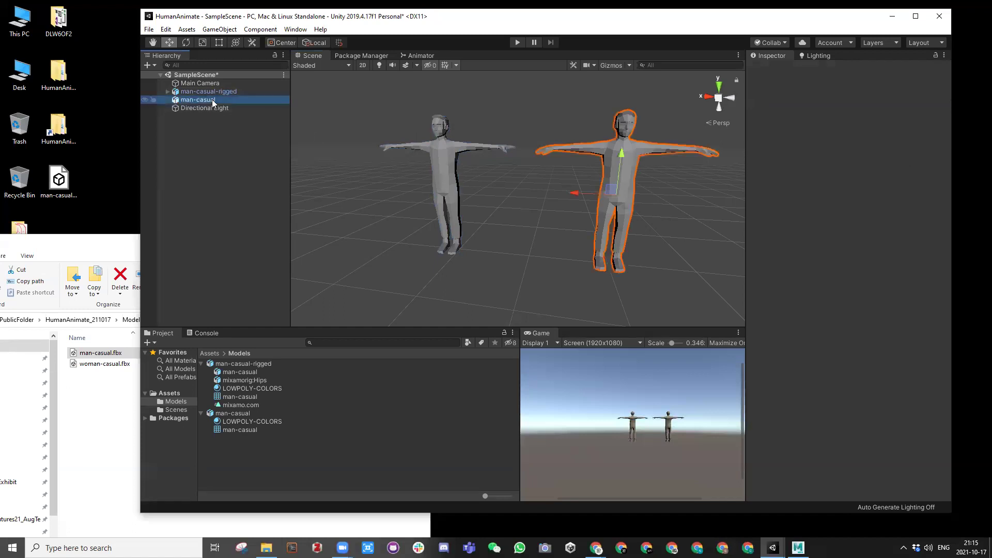
scroll(528, 195, down, 3)
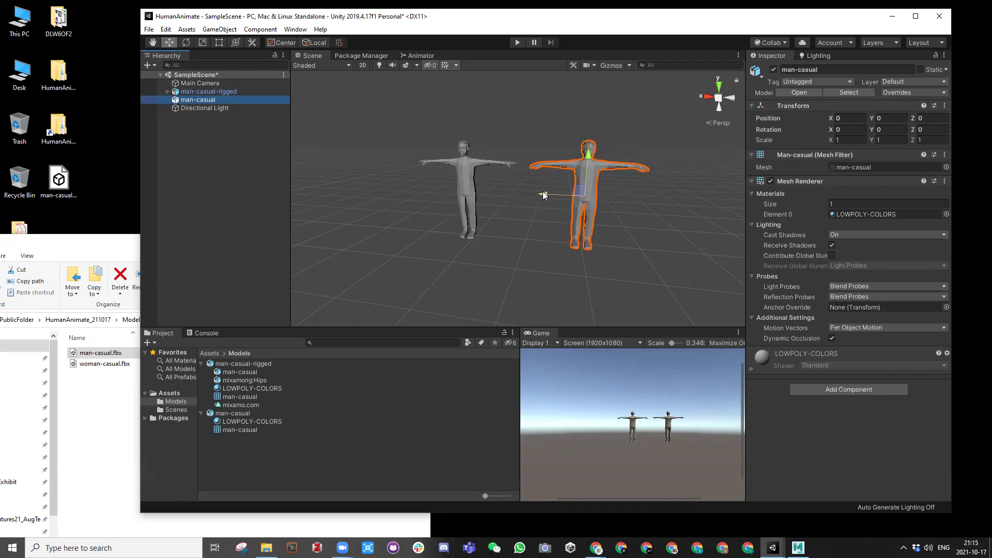
key(Delete)
click(234, 92)
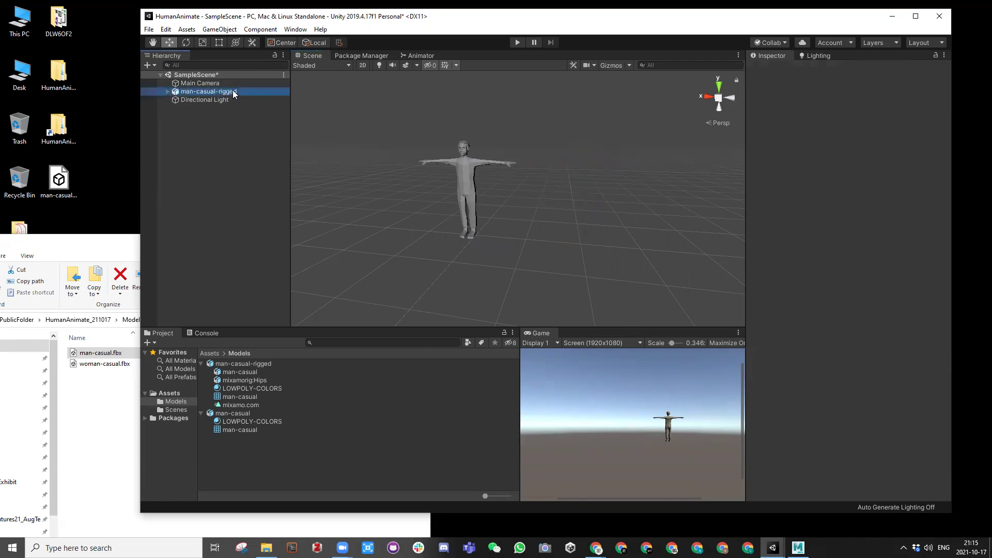
click(840, 118)
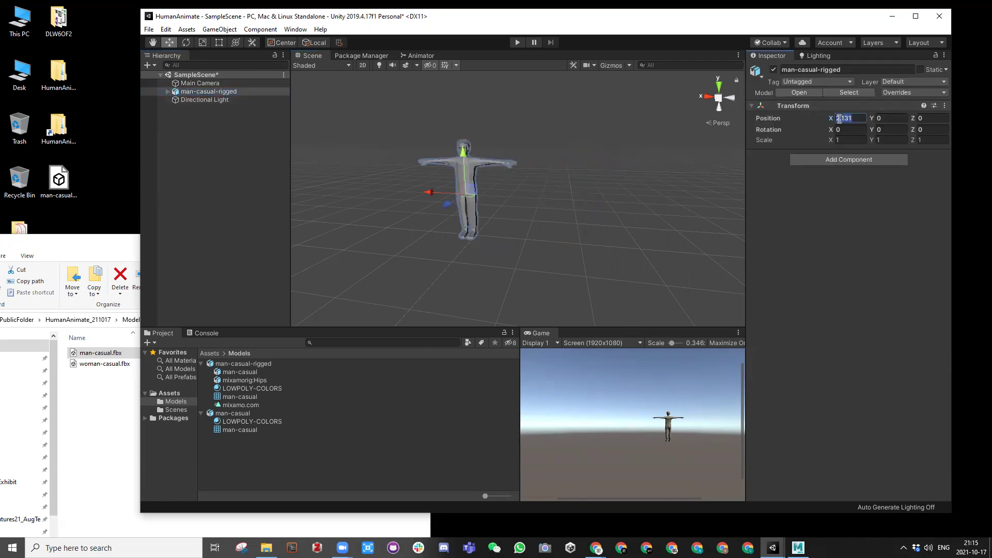
text(0)
alt+drag(631, 176, 658, 198)
middle_drag(657, 198, 629, 199)
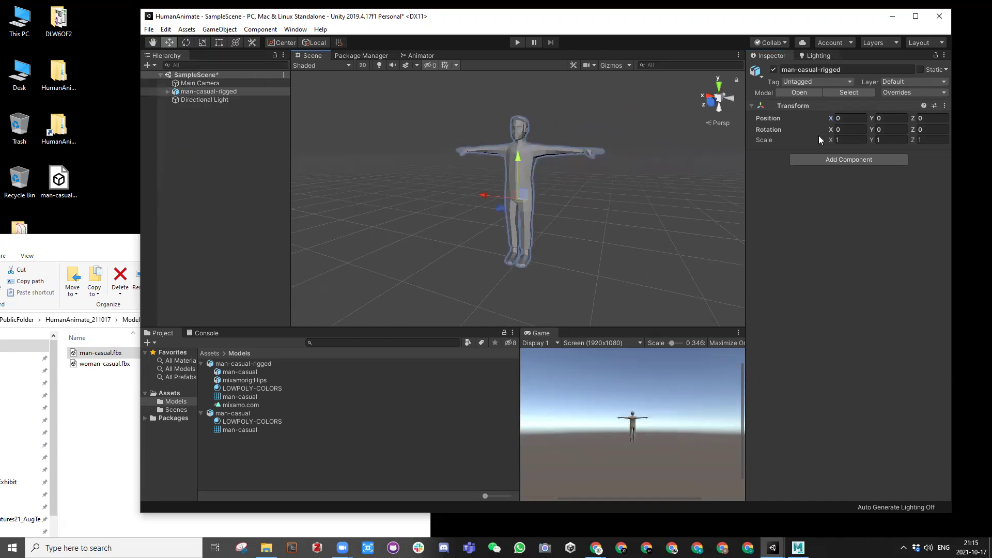
Generate the lighting for the scene with the existing lighting settings
click(816, 56)
click(908, 455)
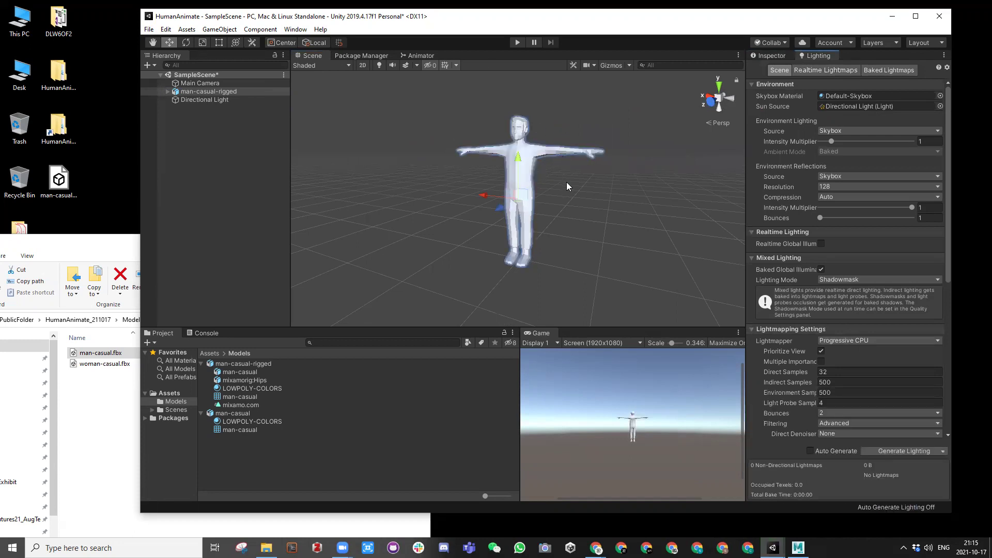
alt+drag(625, 207, 589, 219)
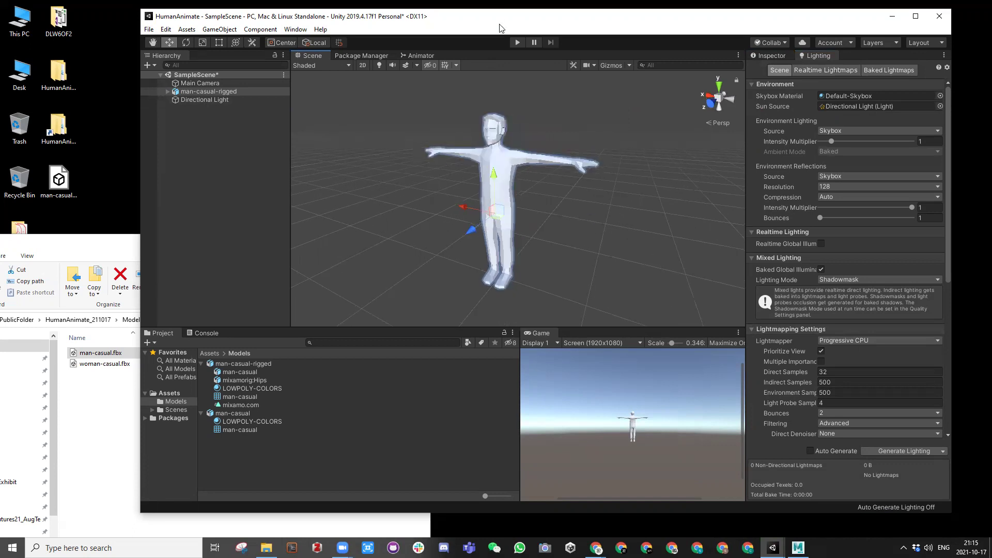
Maximize the Unity window and align the Main Camera with a closer scene view of the rigged man
double_click(449, 4)
alt+drag(522, 210, 467, 194)
click(78, 71)
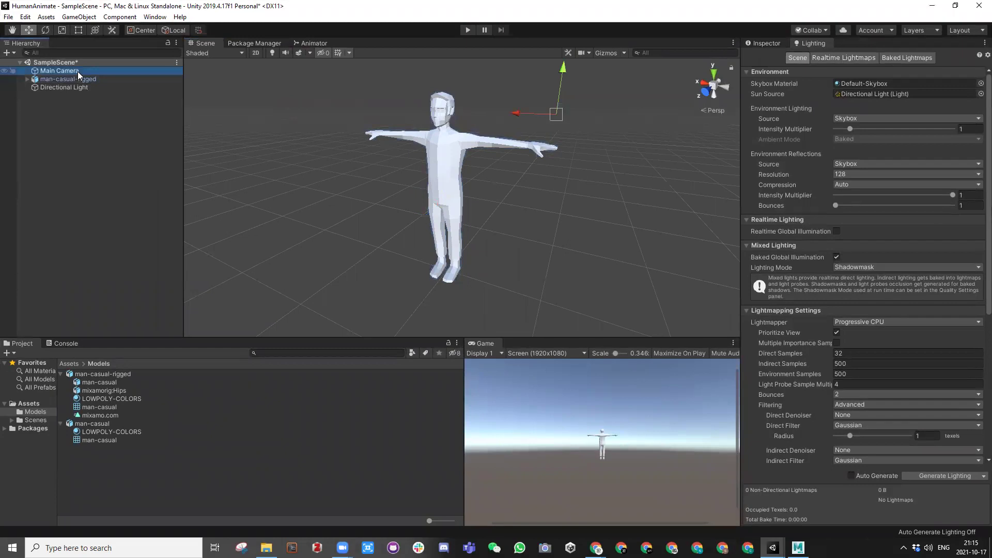
key(ctrl+shift+f)
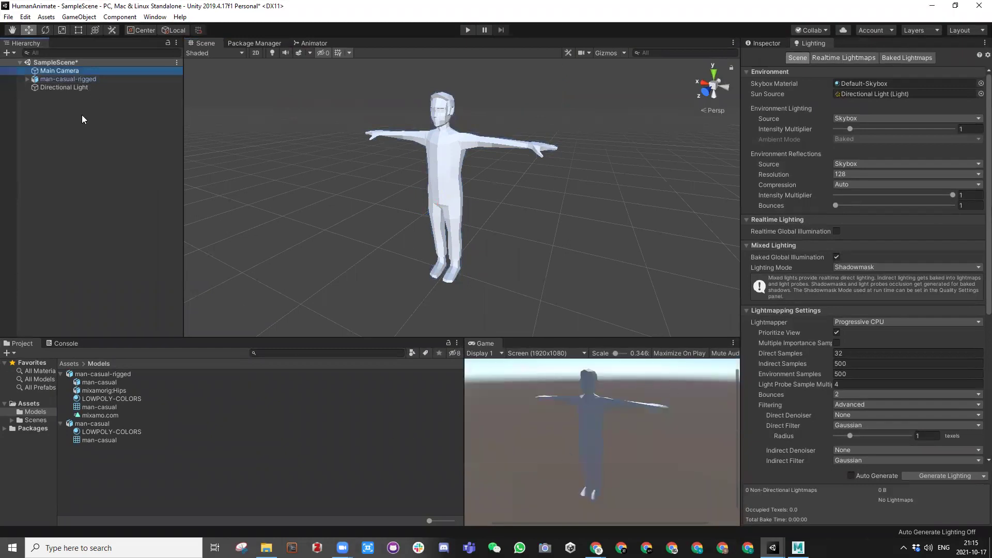
Rotate the Directional Light so it illuminates the man's front, briefly showing the scene gizmos while adjusting it
click(64, 87)
key(f)
key(e)
drag(456, 77, 462, 192)
drag(462, 116, 497, 101)
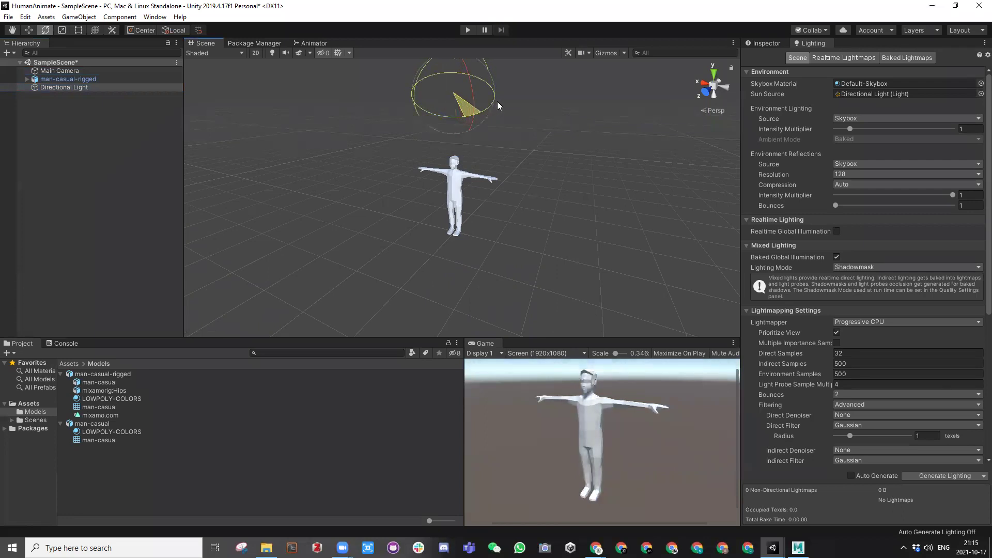
click(602, 52)
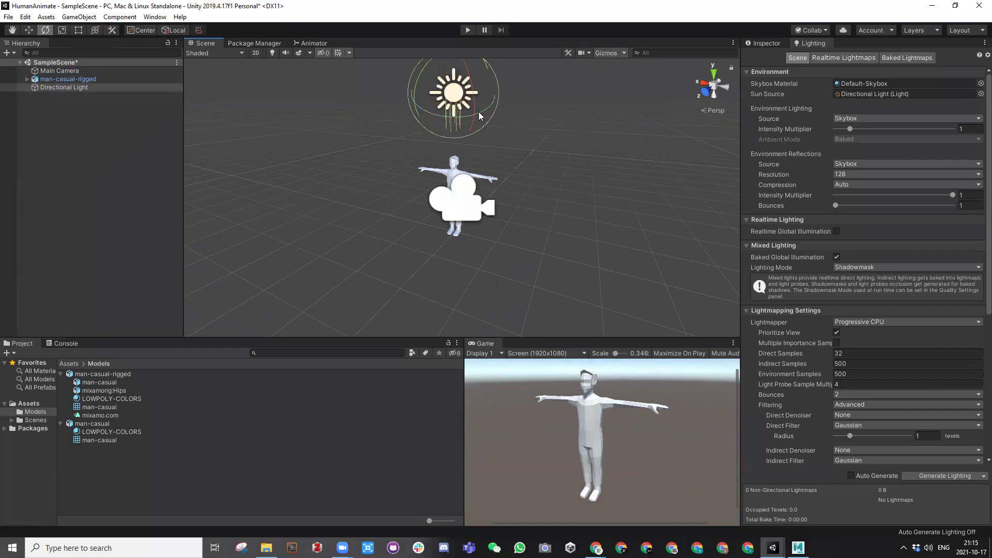
mouse_move(438, 73)
mouse_down()
mouse_move(438, 95)
mouse_move(465, 140)
mouse_move(485, 82)
mouse_up()
click(608, 55)
Make the Game view taller and save SampleScene
scroll(477, 188, up, 3)
scroll(480, 186, up, 5)
scroll(485, 185, down, 5)
alt+drag(495, 185, 521, 237)
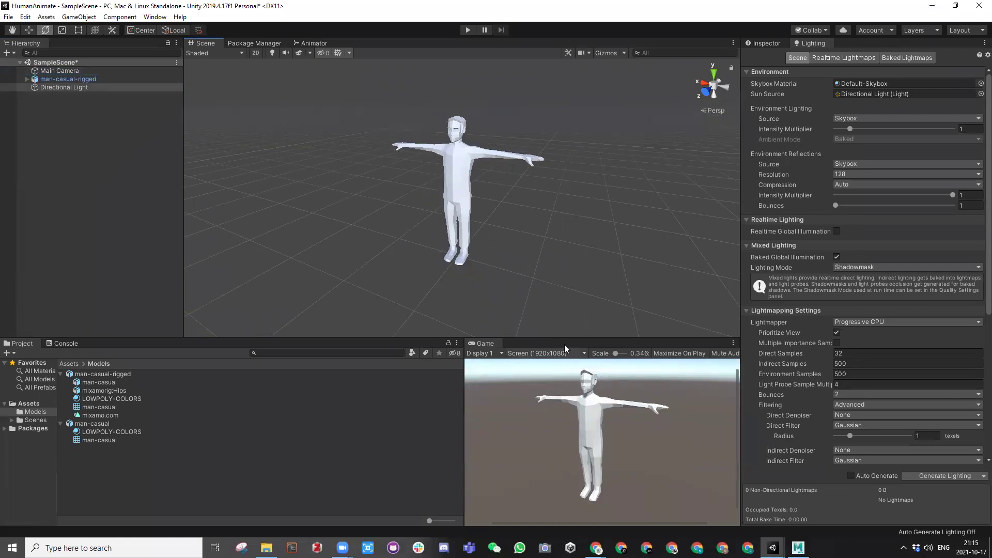
drag(561, 337, 496, 306)
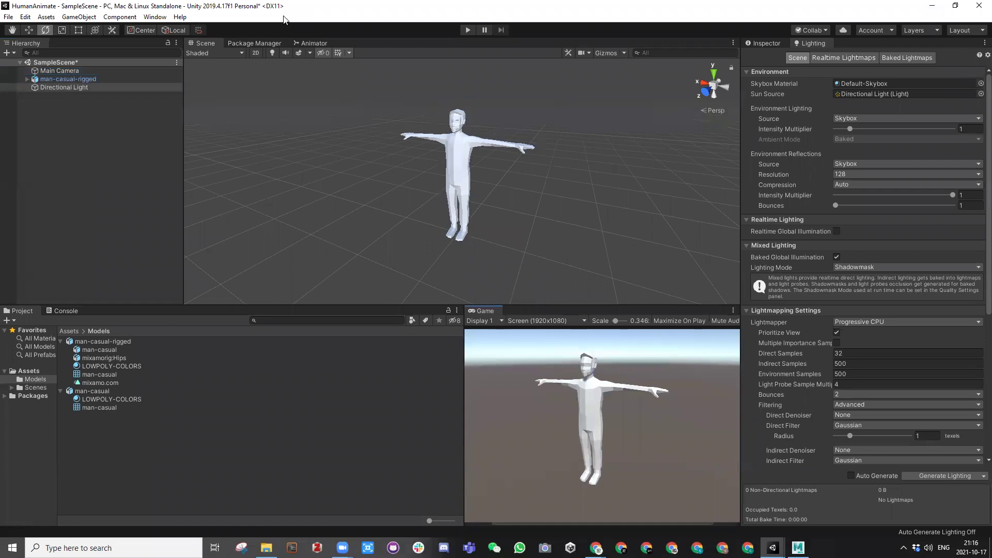
click(55, 62)
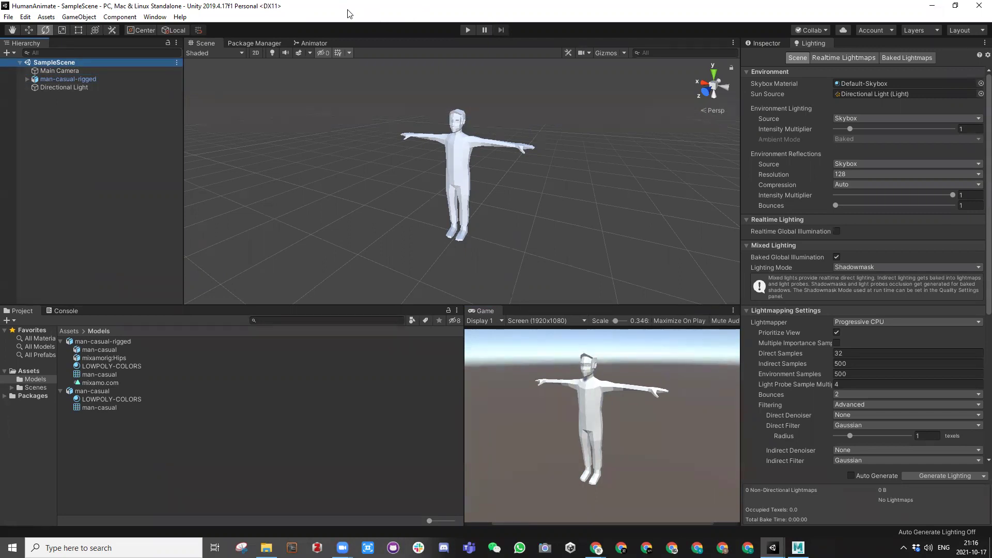
Restore the Unity window to its smaller size and move the Model folder window fully into view over it
key(super+Down)
click(95, 246)
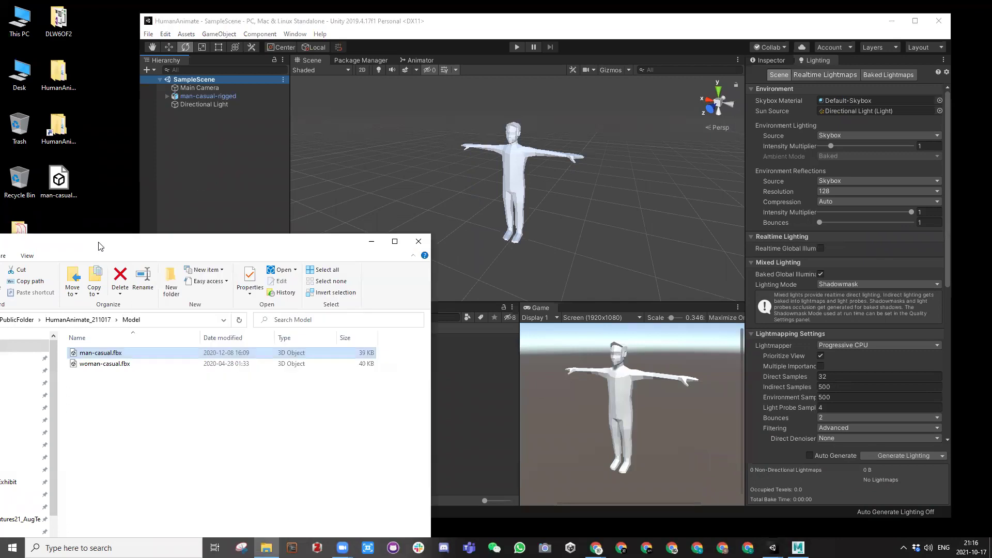
drag(75, 241, 251, 236)
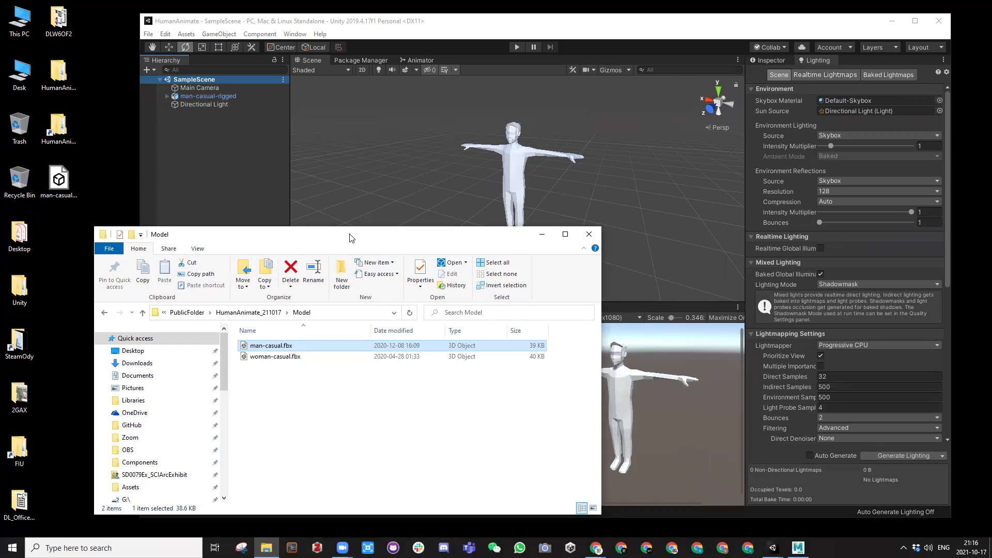
drag(349, 238, 261, 248)
Switch to the Mixamo window in Chrome and search the animations for "idle"
mouse_move(596, 549)
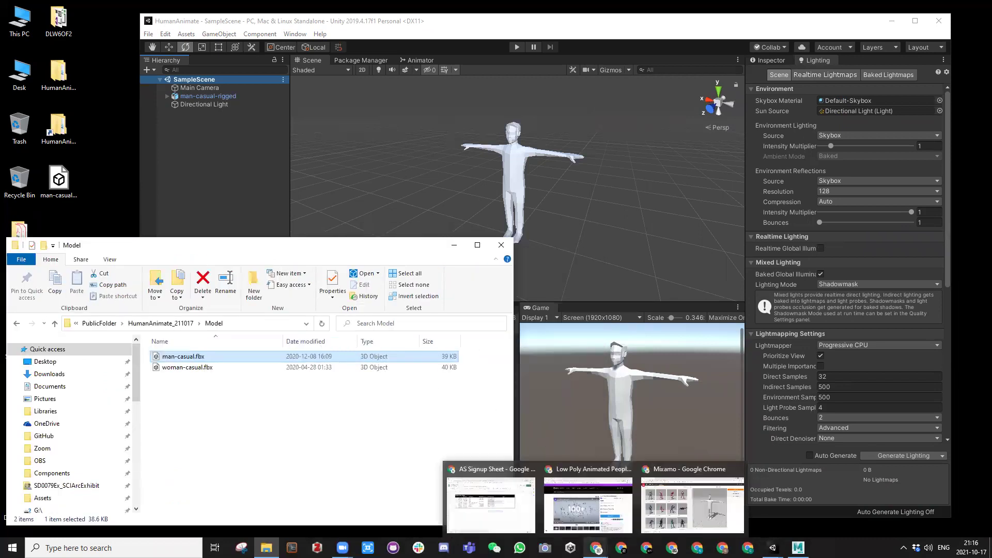
click(692, 504)
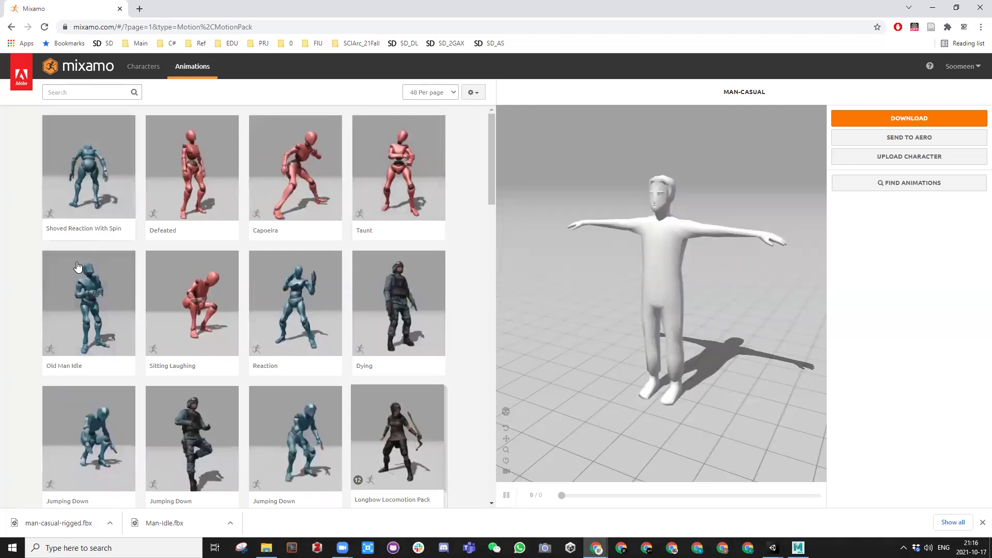
click(69, 93)
text(e)
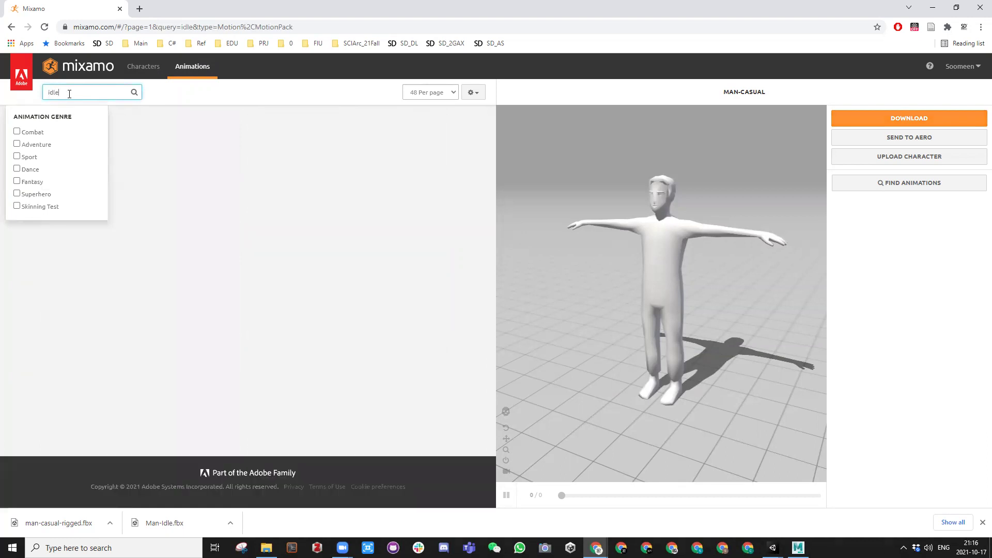
Preview several Idle animations on the man-casual character and apply the calm, upright standing Idle
click(102, 350)
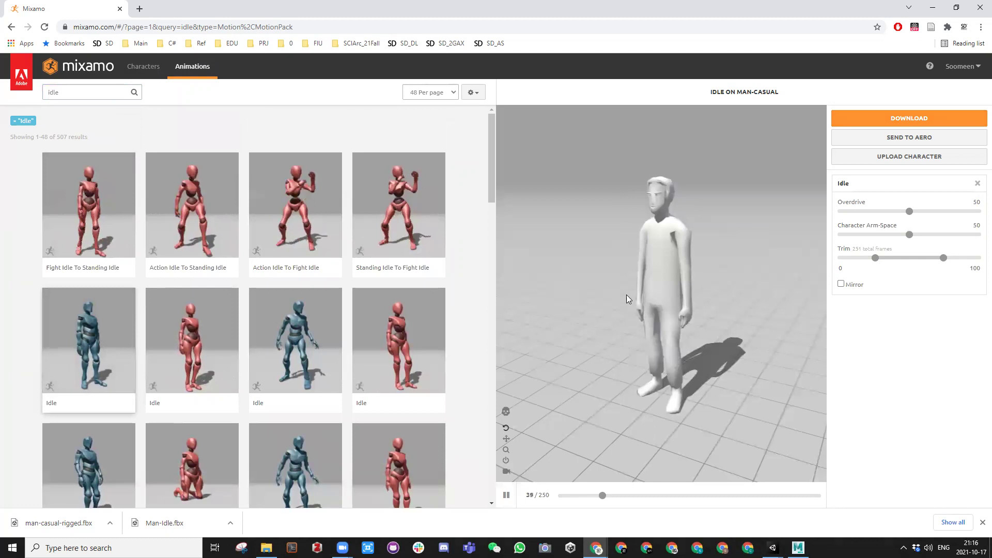
click(403, 351)
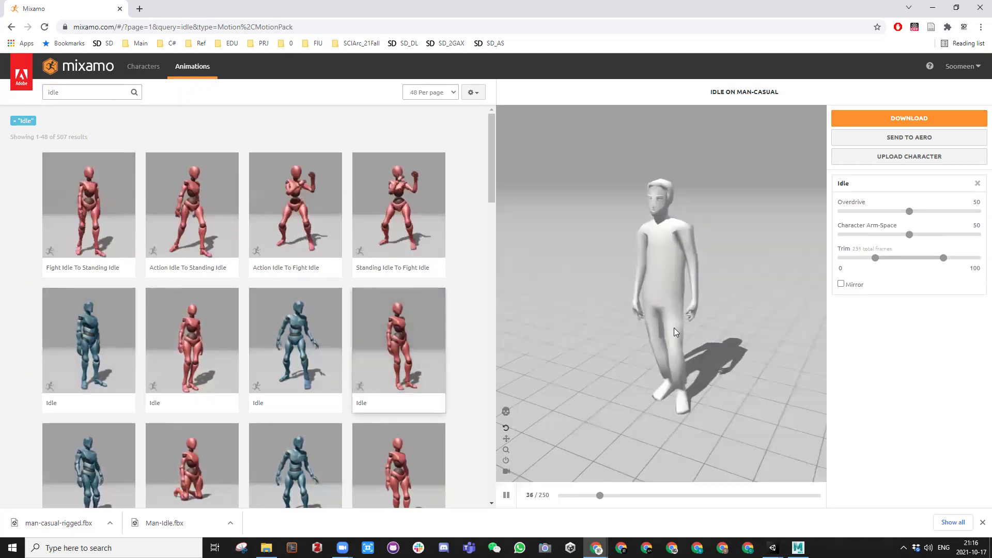
click(102, 339)
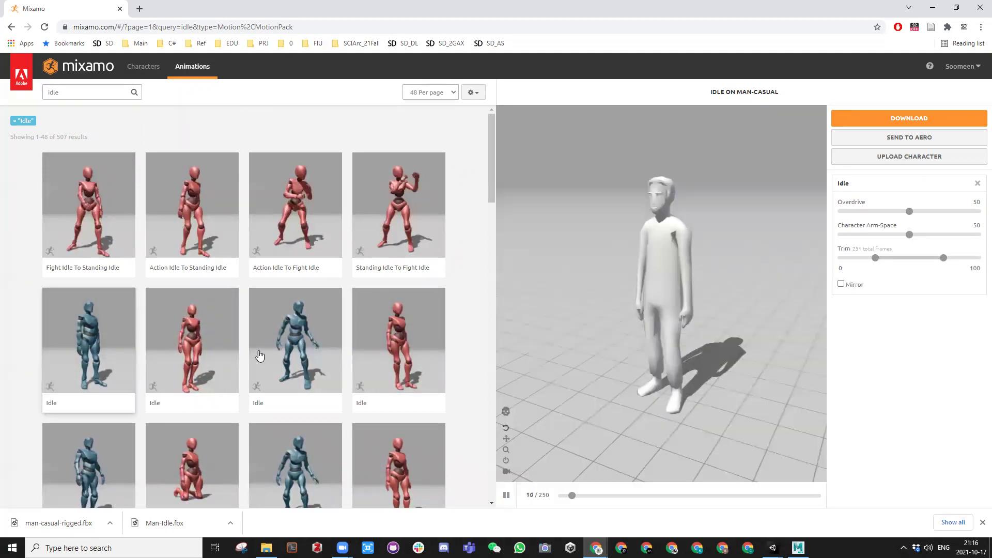
click(293, 363)
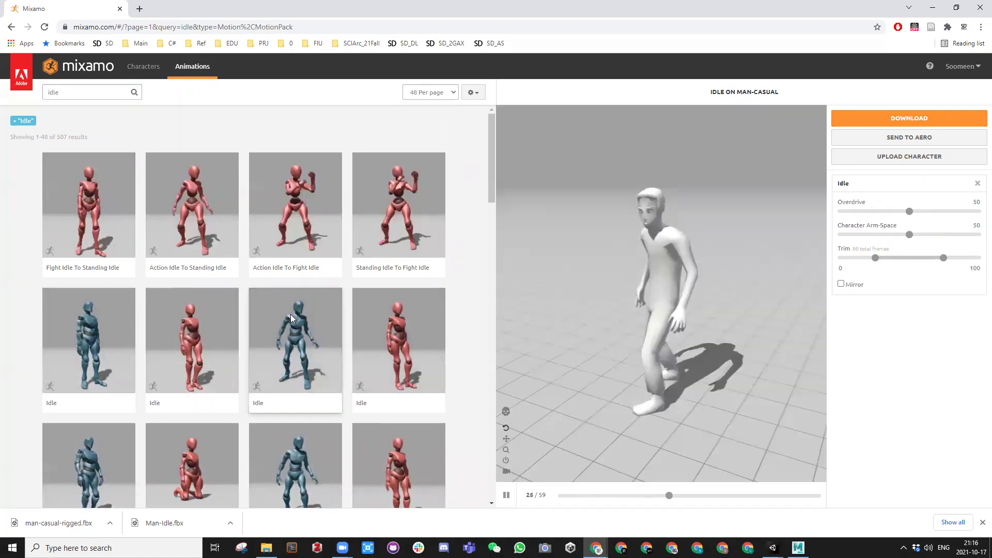
click(86, 345)
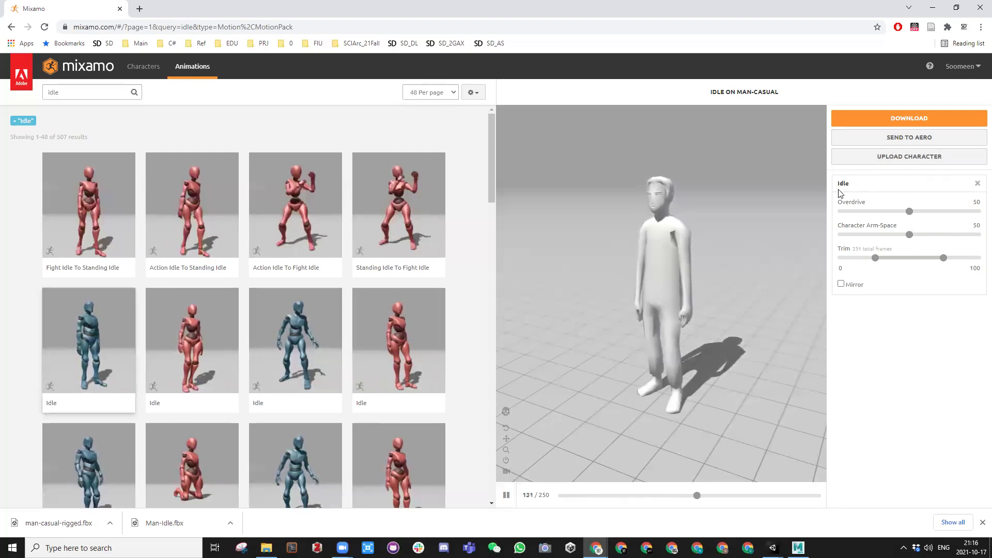
Download the Idle animation as FBX Binary without skin at 30 frames per second, saving it as Idle.fbx on the Desktop
click(868, 119)
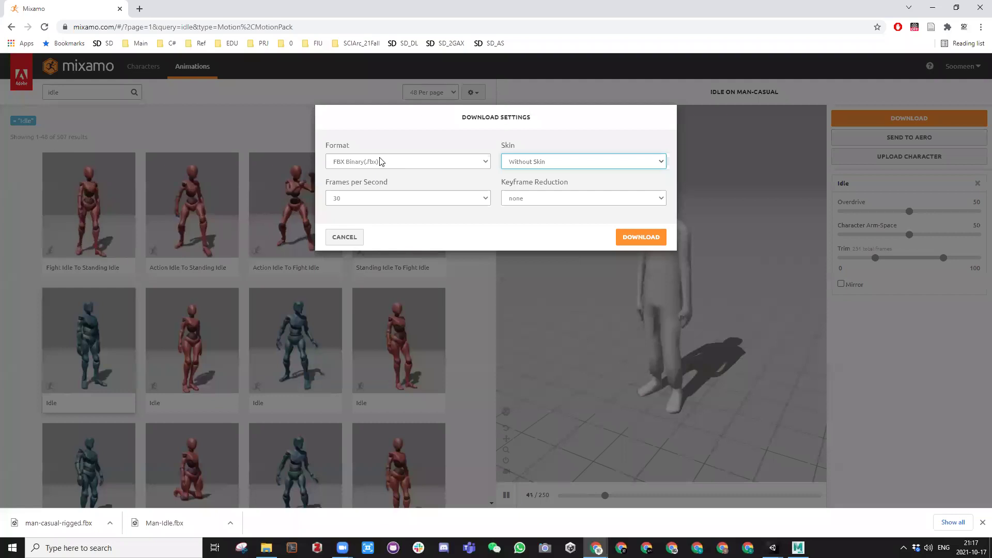
click(626, 239)
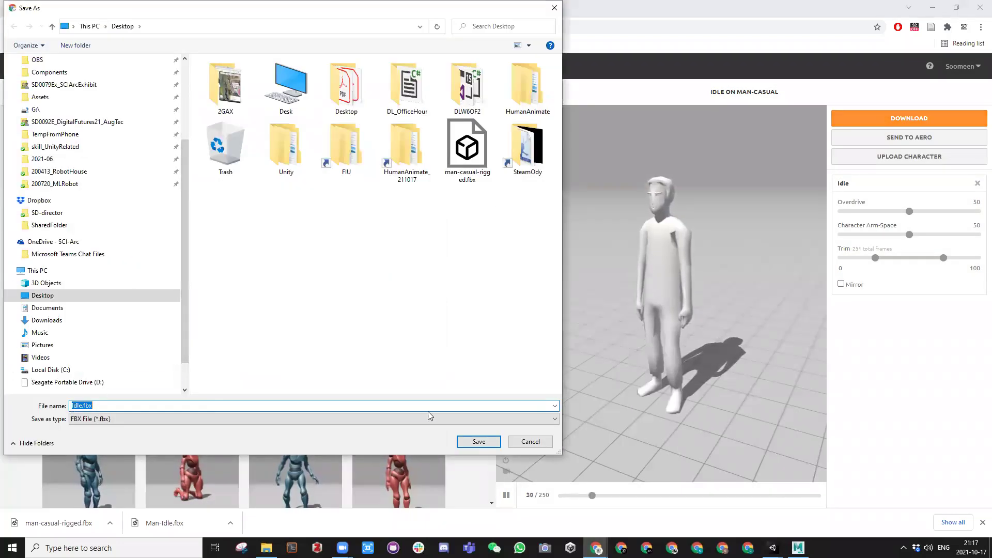
key(Return)
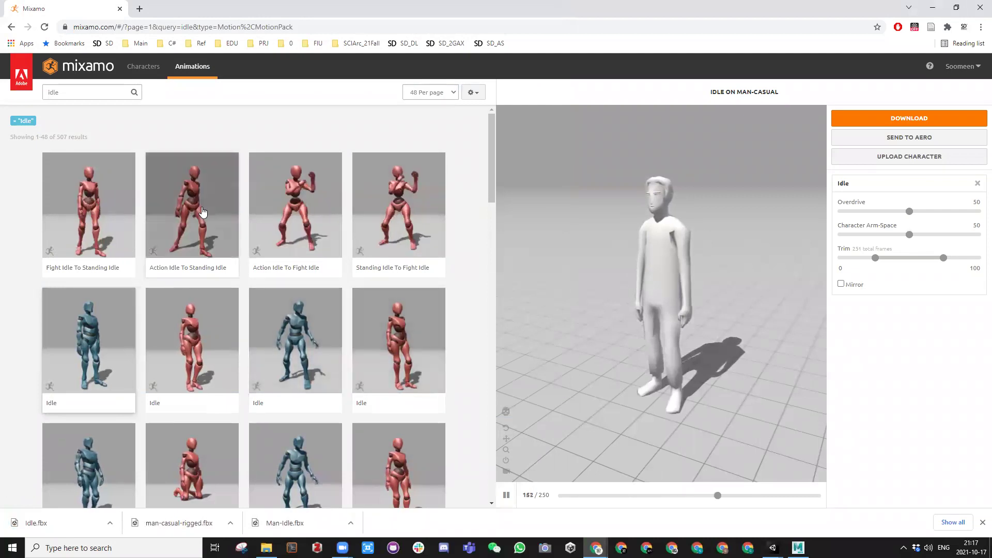
Filter the animations by the Dance genre, remove the idle search term, and apply Bboy Hip Hop Move to the character
click(79, 93)
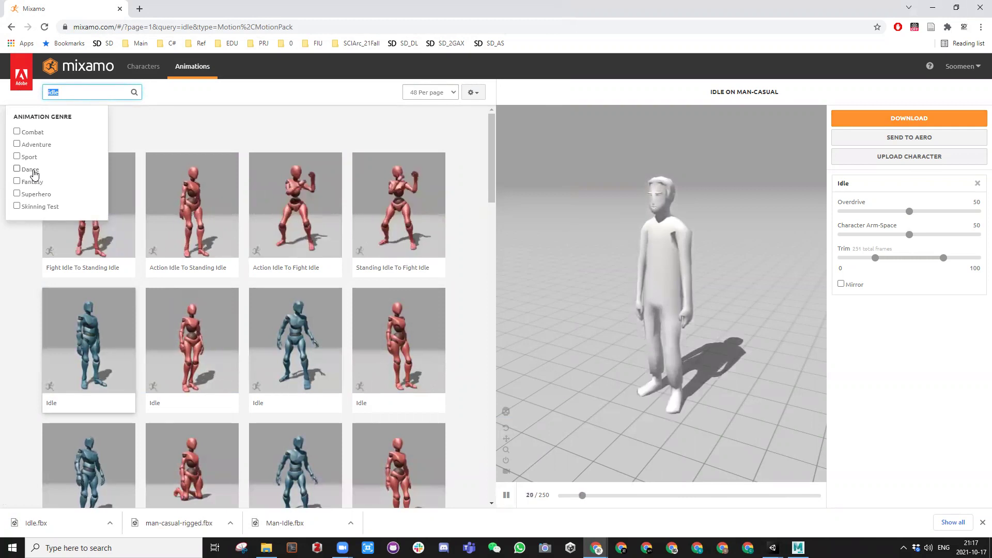
click(34, 171)
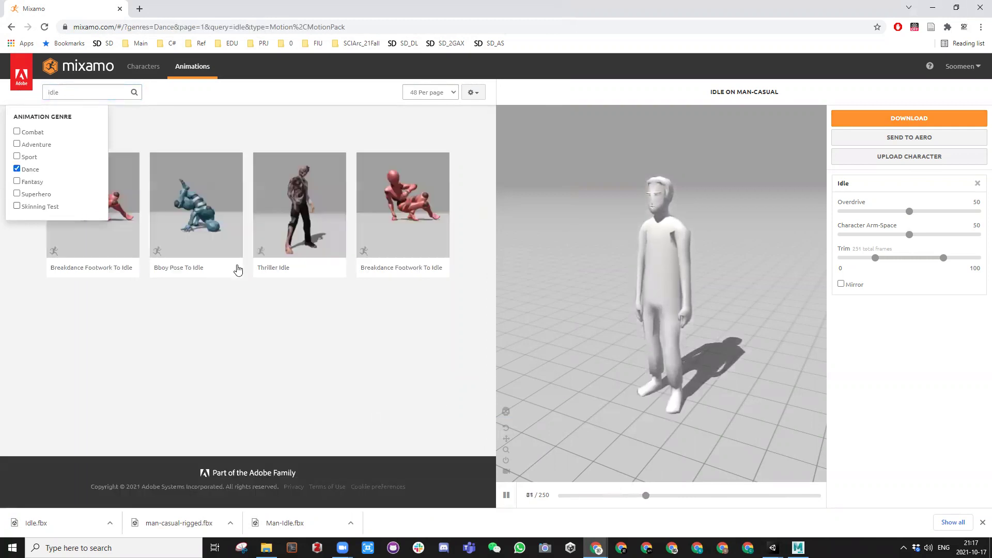
click(65, 121)
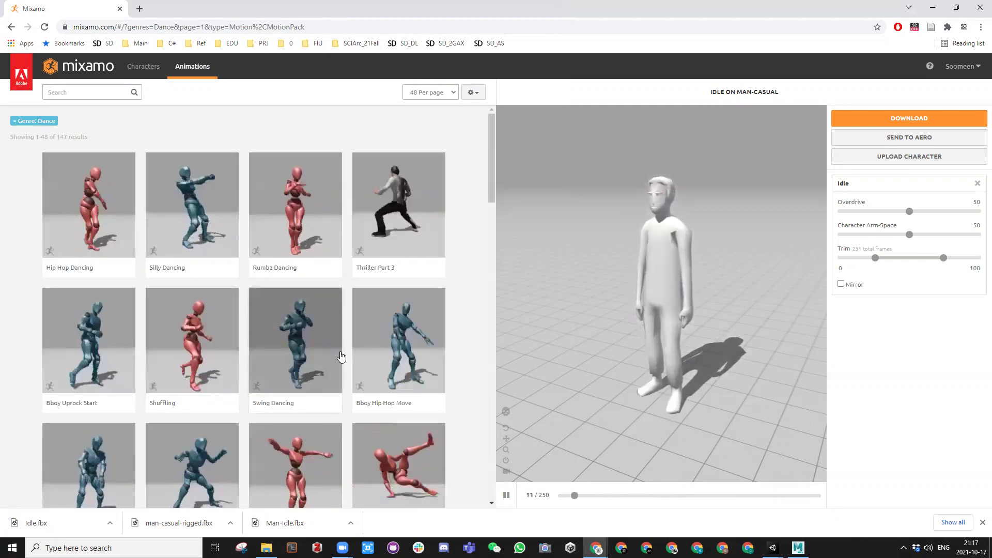
click(399, 350)
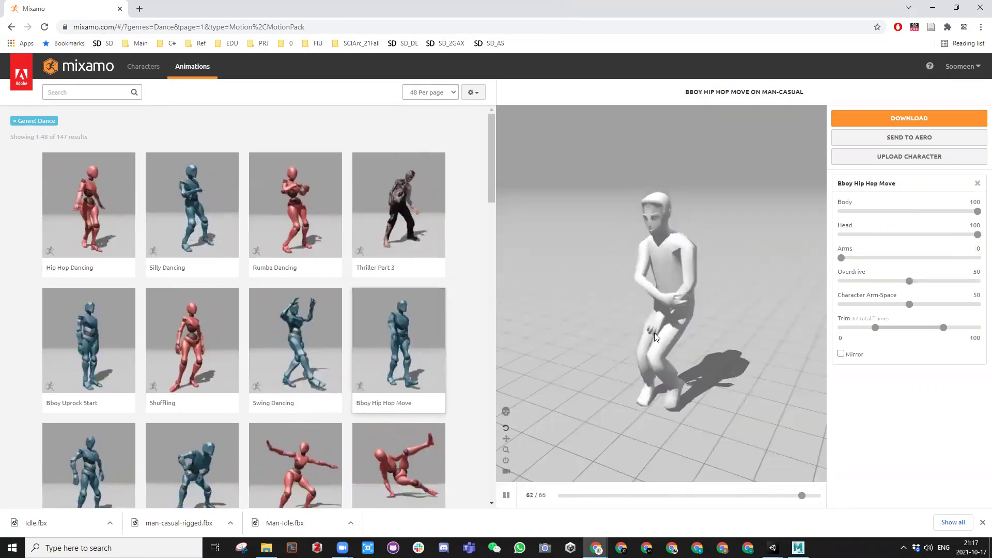
Download Bboy Hip Hop Move as FBX Binary without skin at 30 frames per second, saving it to the Desktop under its default name
click(890, 124)
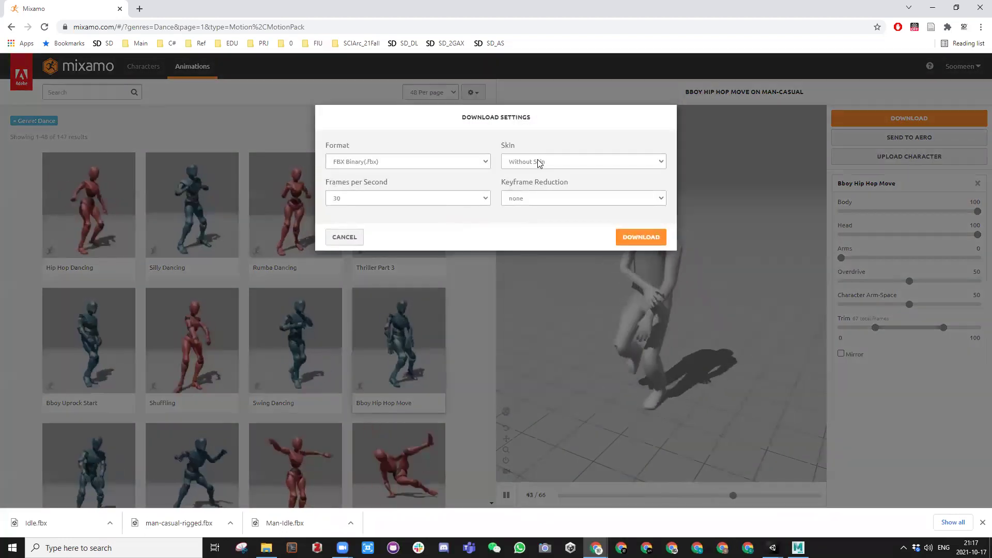
click(640, 241)
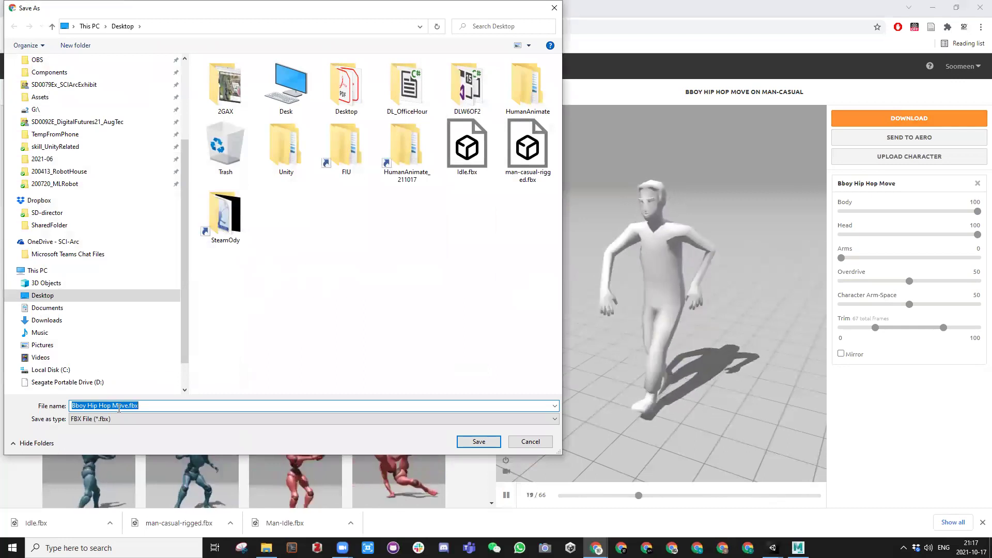
click(483, 441)
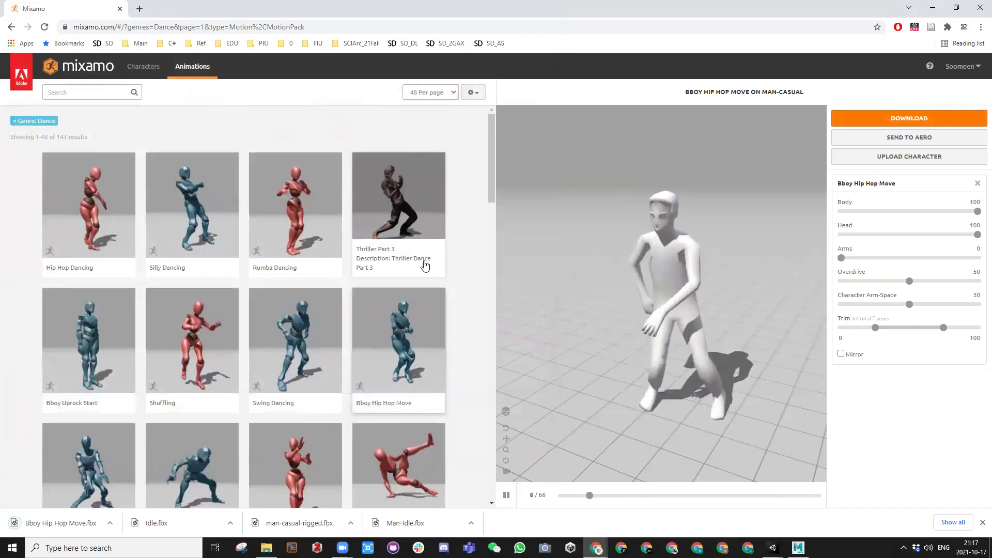
Browse the dance animations through to page 2 and apply the second Salsa Dancing animation to the character
scroll(408, 310, down, 3)
scroll(219, 300, down, 7)
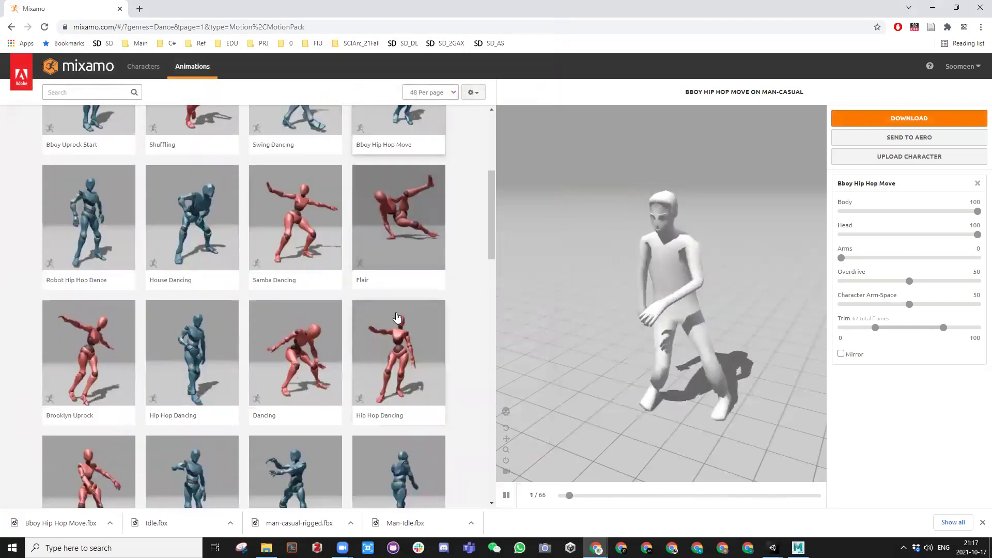
scroll(211, 324, down, 10)
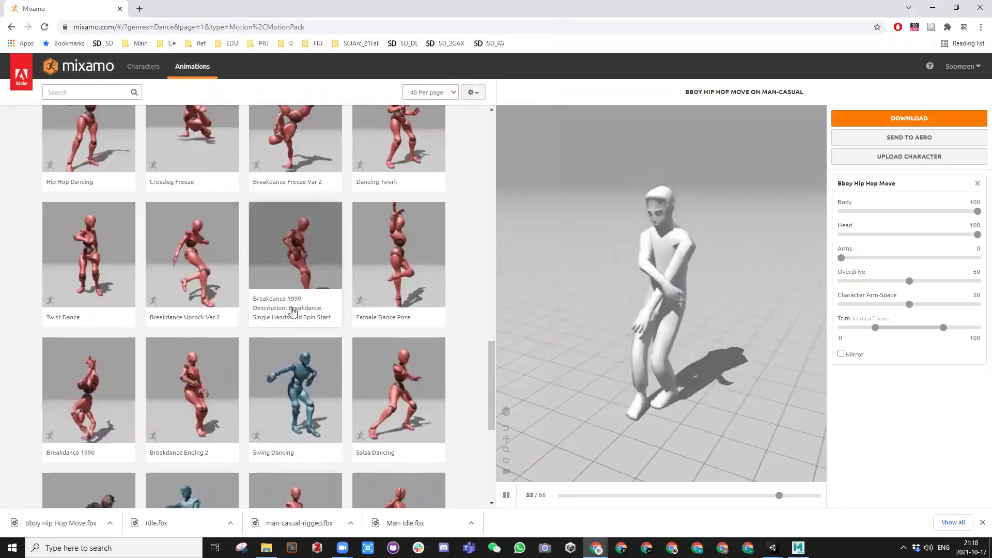
scroll(279, 325, down, 3)
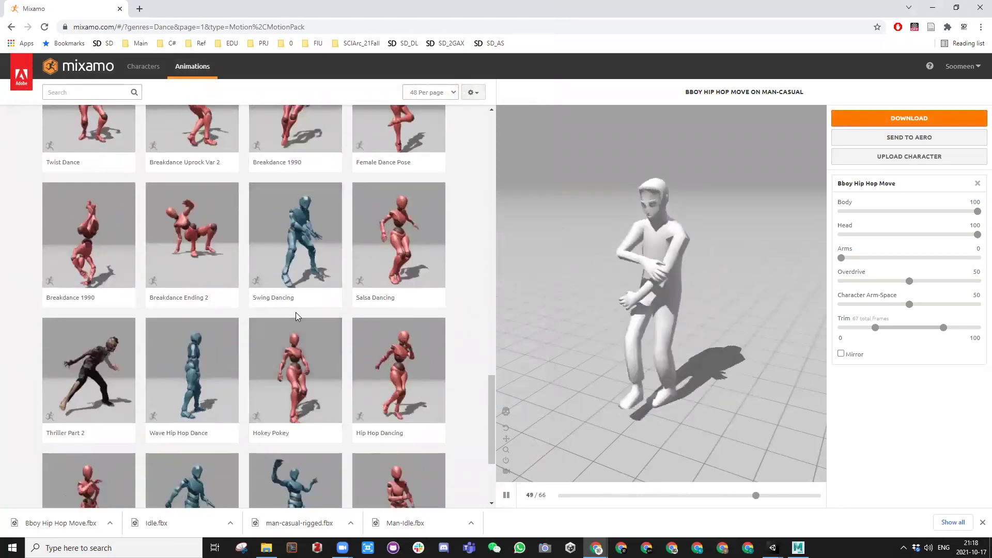
scroll(295, 312, down, 2)
scroll(288, 329, down, 1)
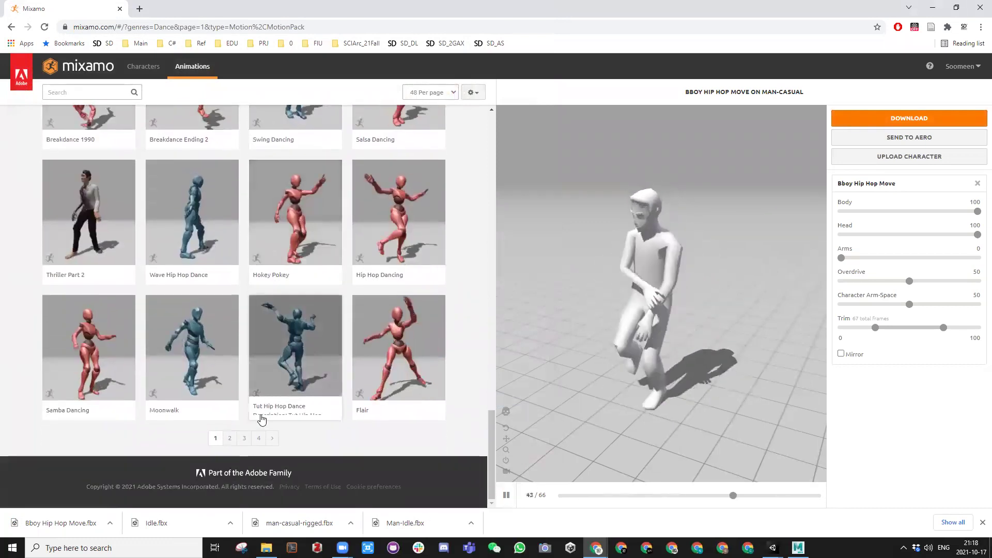
click(229, 438)
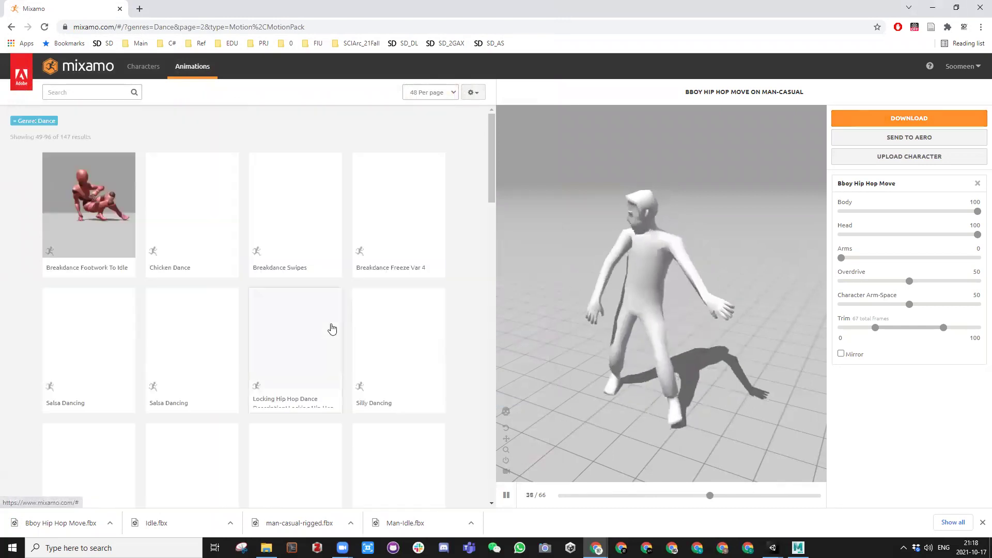
click(191, 341)
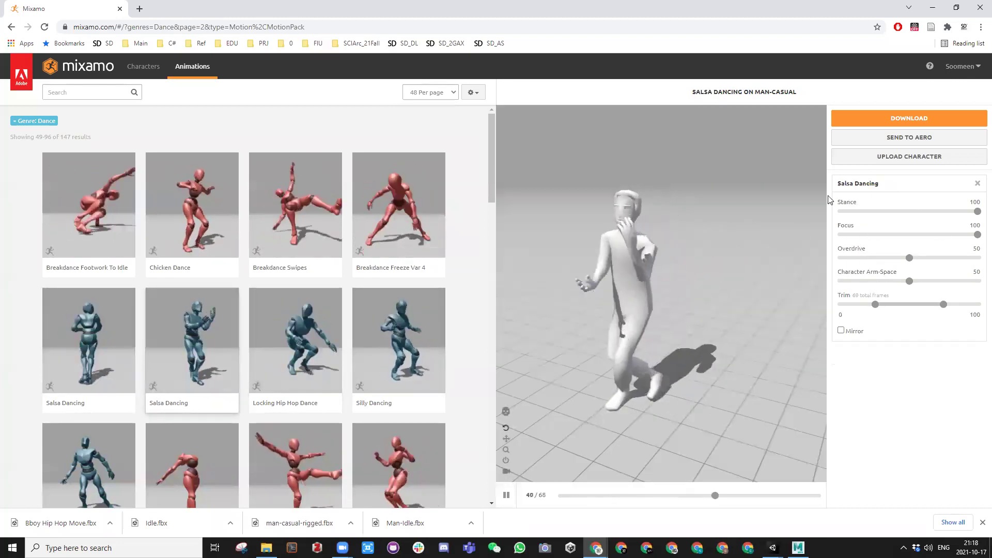
Download Salsa Dancing as FBX Binary without skin at 30 frames per second, saving it to the Desktop as Salsa Dancing.fbx
click(909, 118)
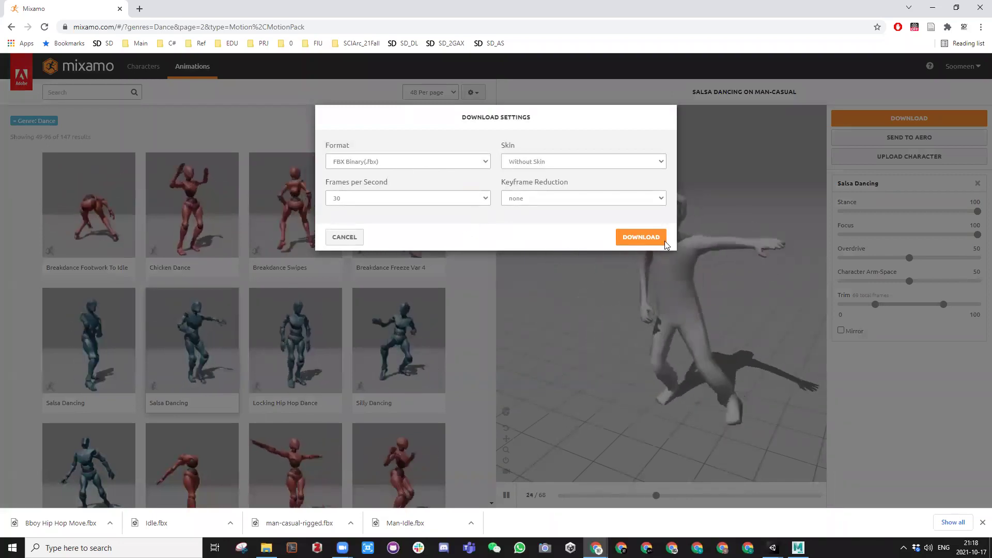
click(628, 238)
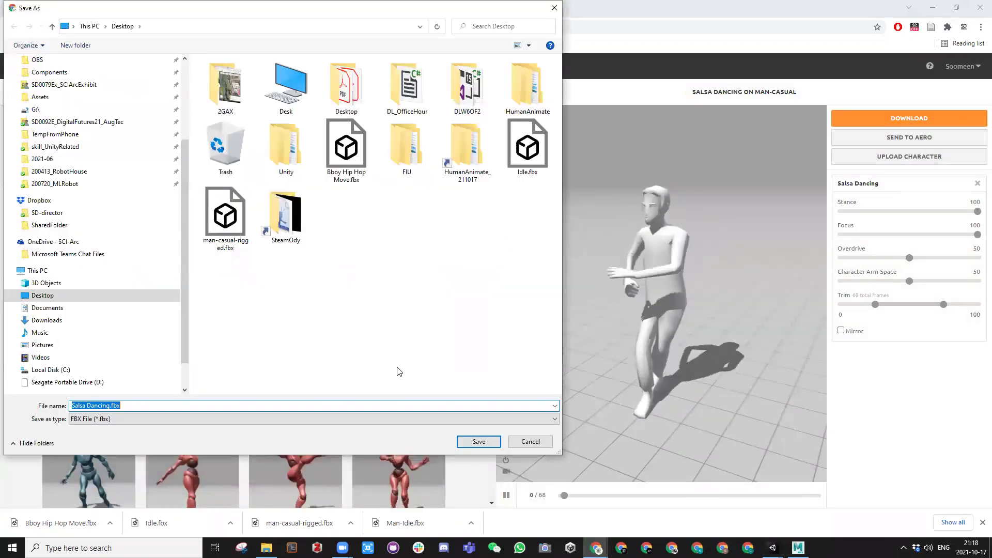
click(468, 444)
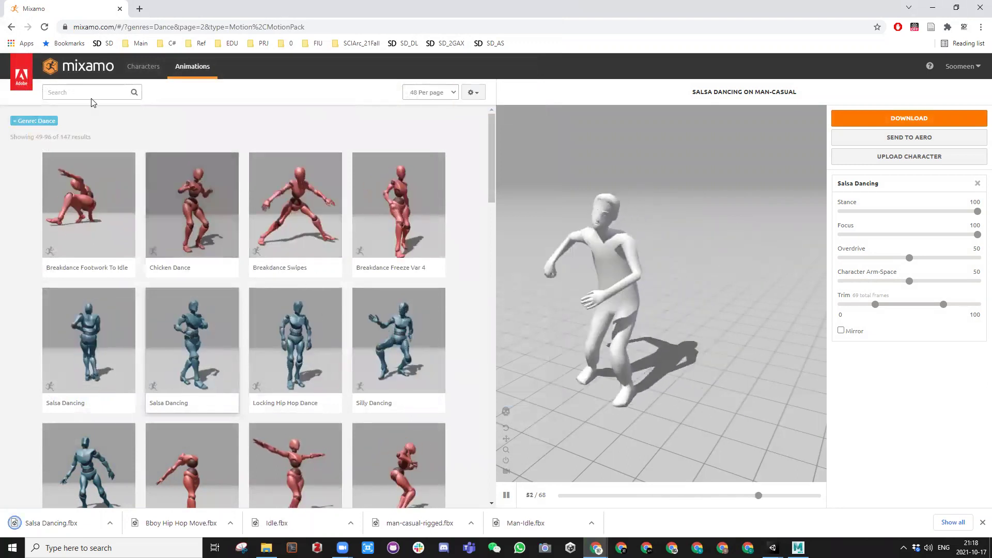
Remove the Dance genre filter and preview Catwalk Idle To Walk Forward on the character
click(83, 91)
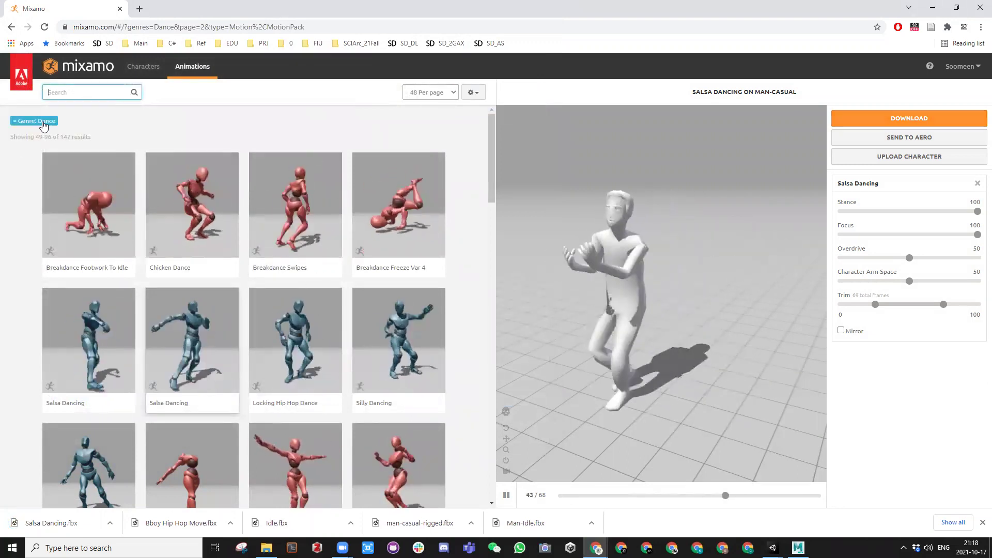
click(51, 120)
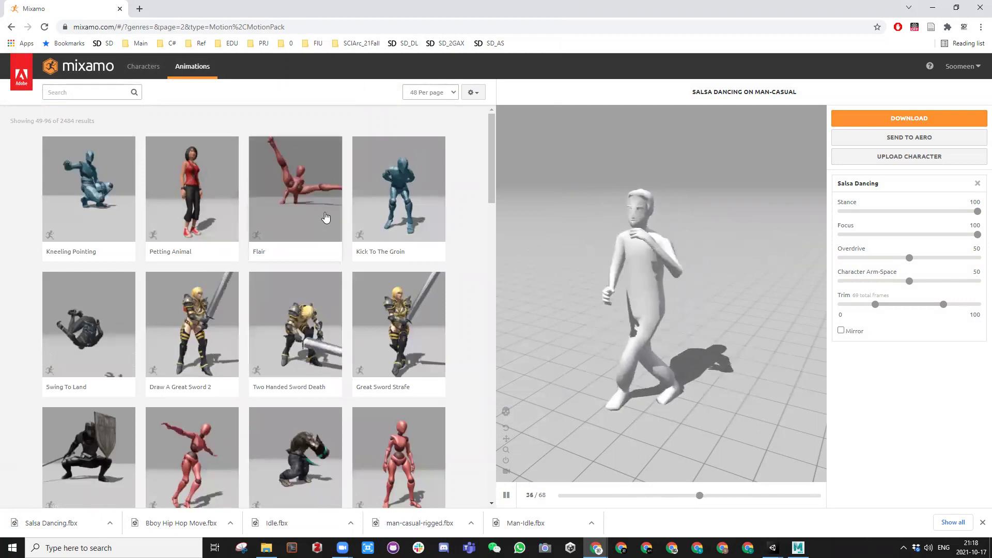
scroll(345, 269, down, 2)
scroll(349, 279, down, 4)
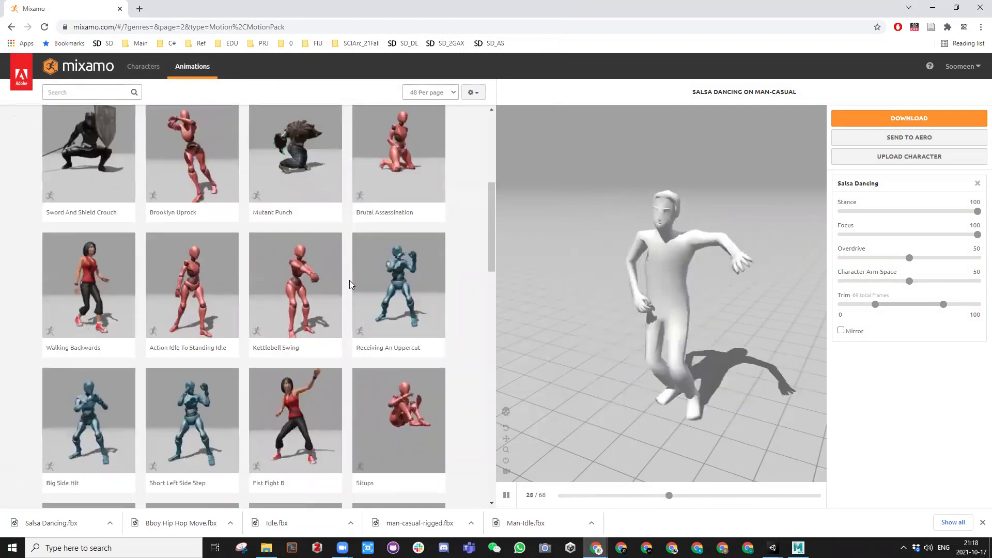
scroll(283, 306, down, 5)
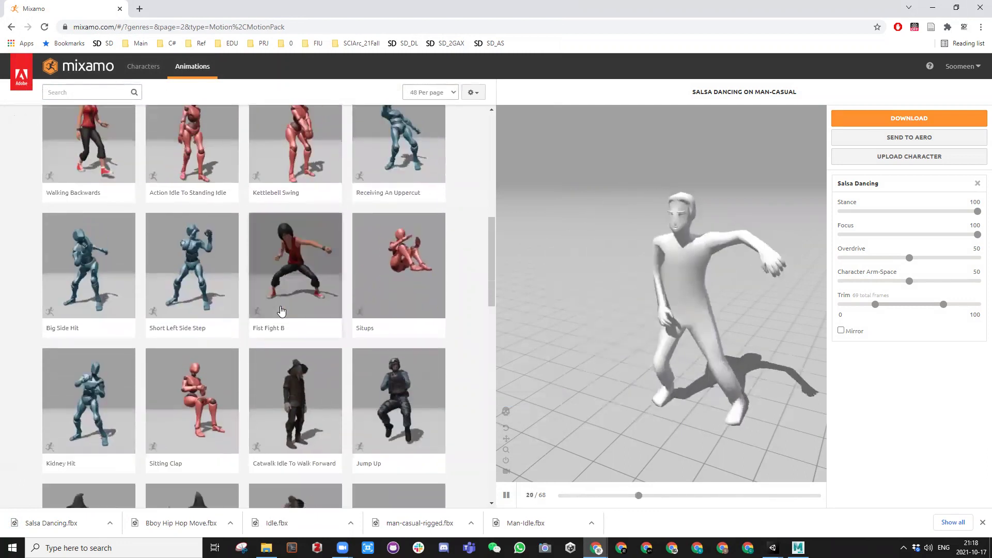
scroll(377, 288, up, 2)
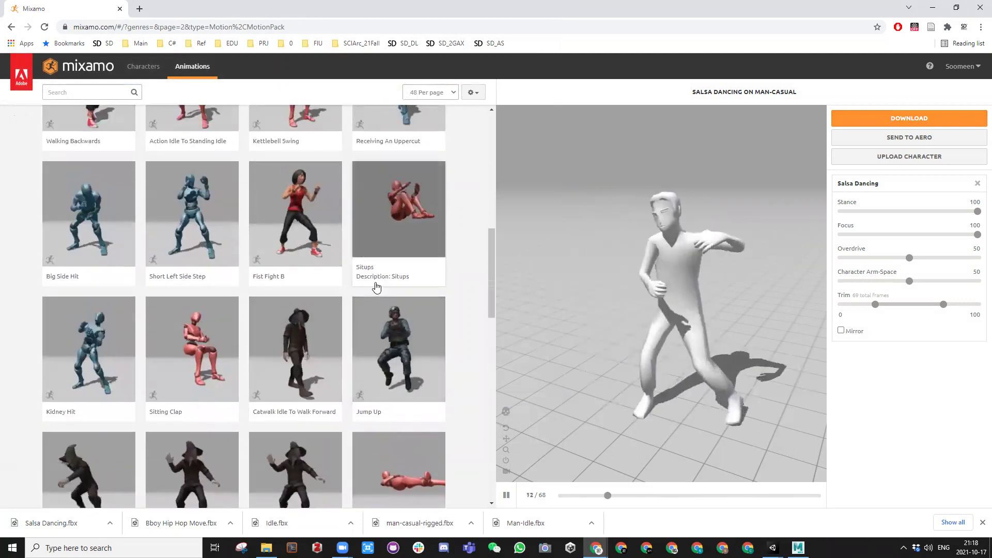
scroll(375, 289, down, 4)
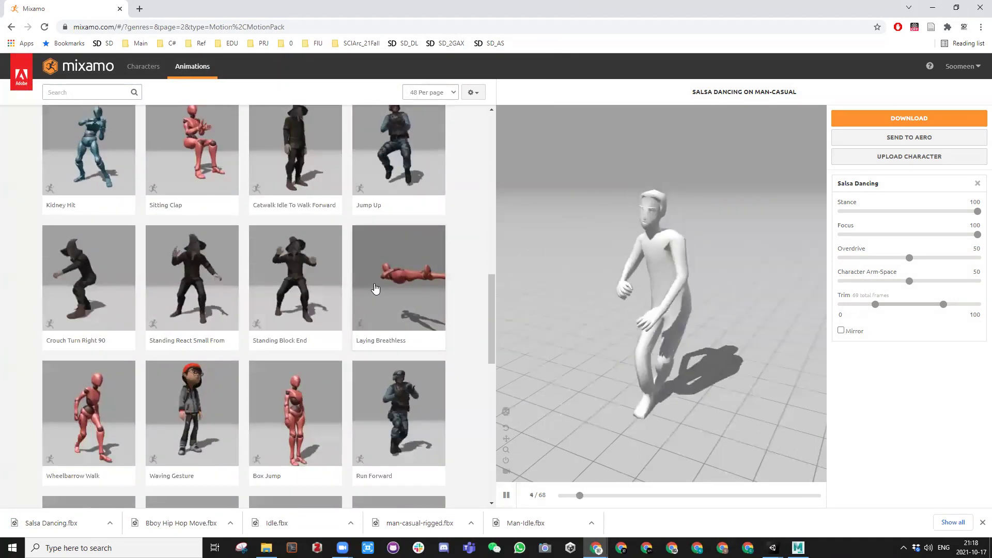
scroll(377, 288, up, 4)
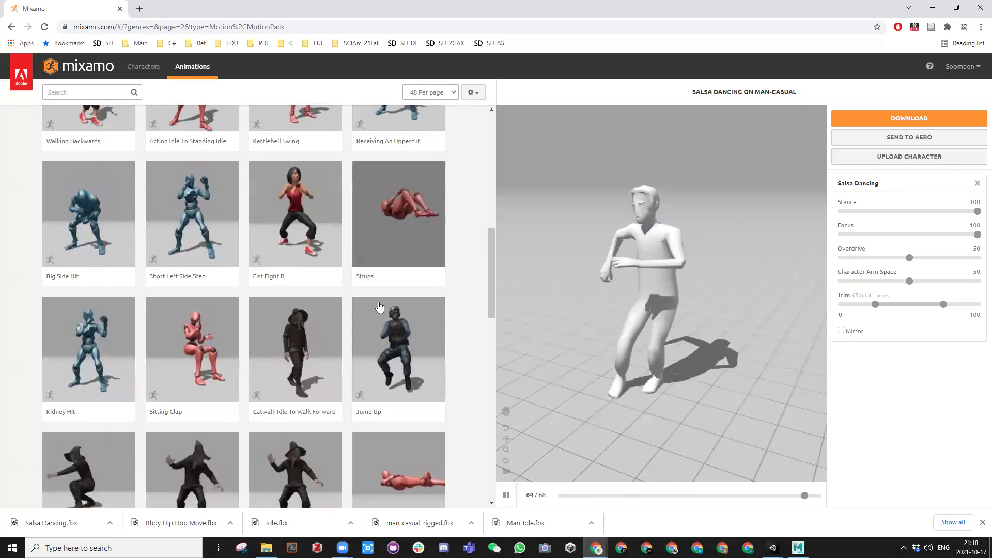
click(298, 351)
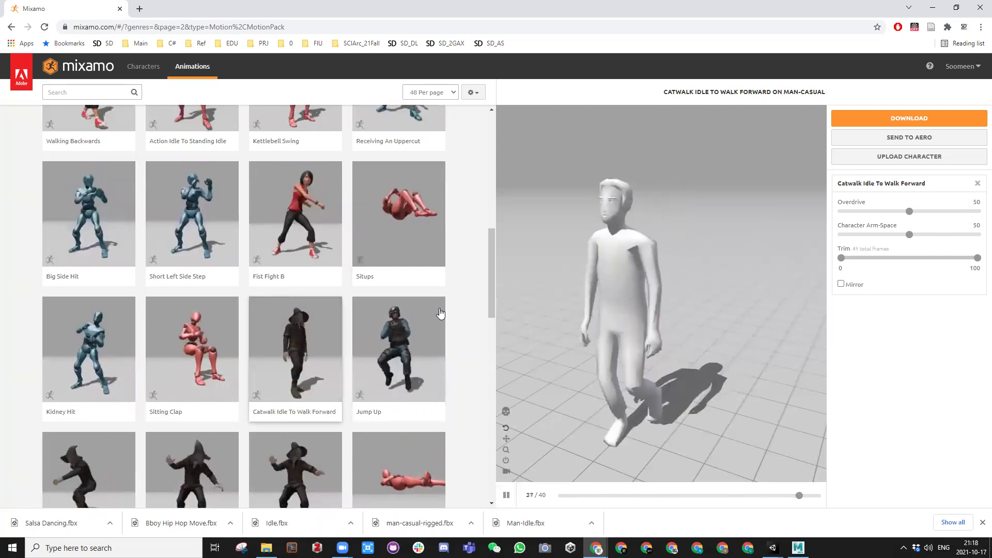
Preview Crouch Turn Right 90, Shuffling, Pistol Kneeling Idle and Run Forward on the character
scroll(263, 307, down, 3)
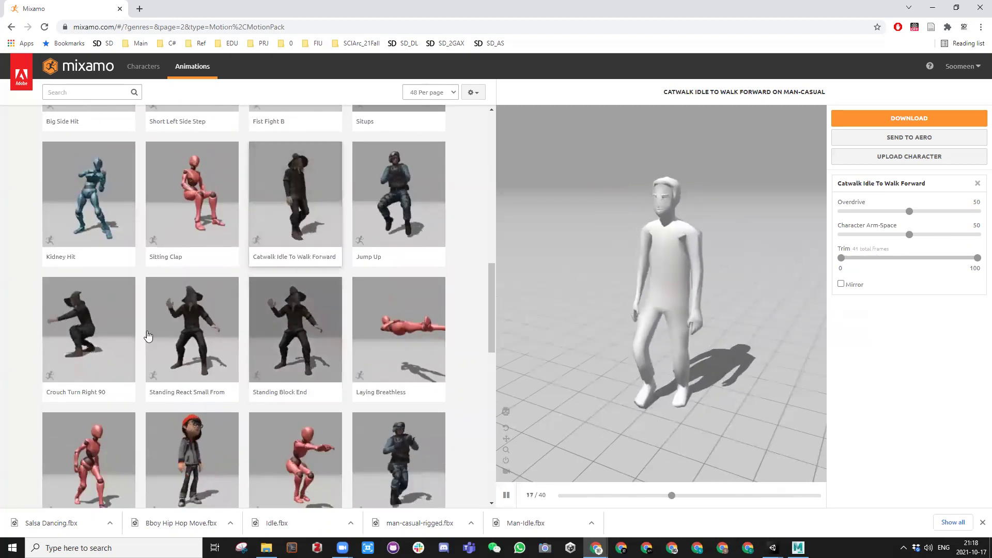
click(86, 337)
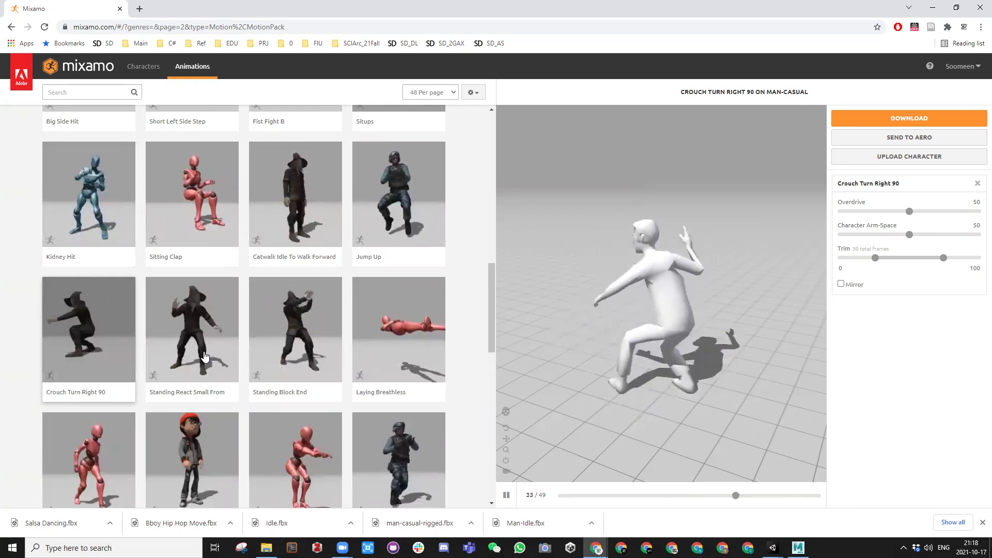
scroll(215, 401, down, 4)
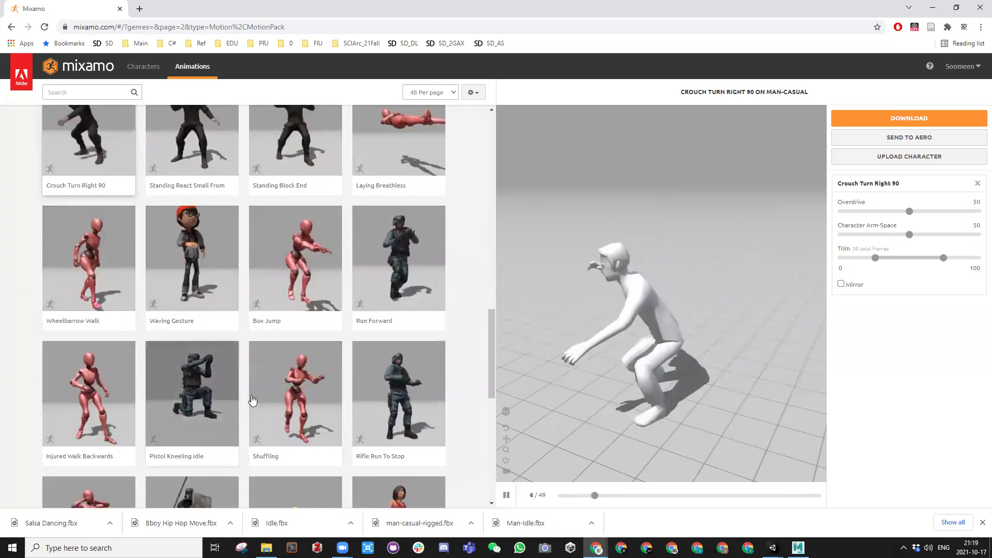
click(305, 397)
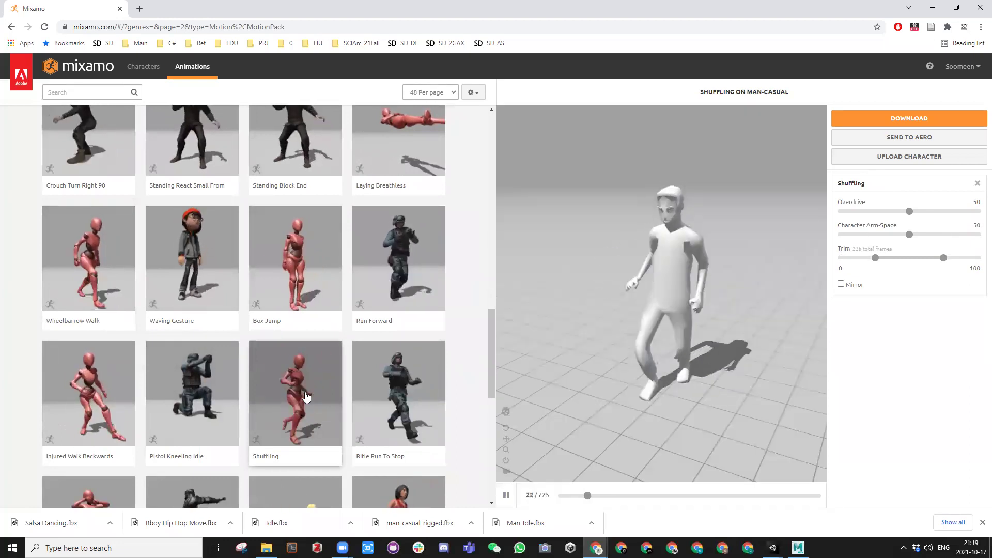
click(195, 413)
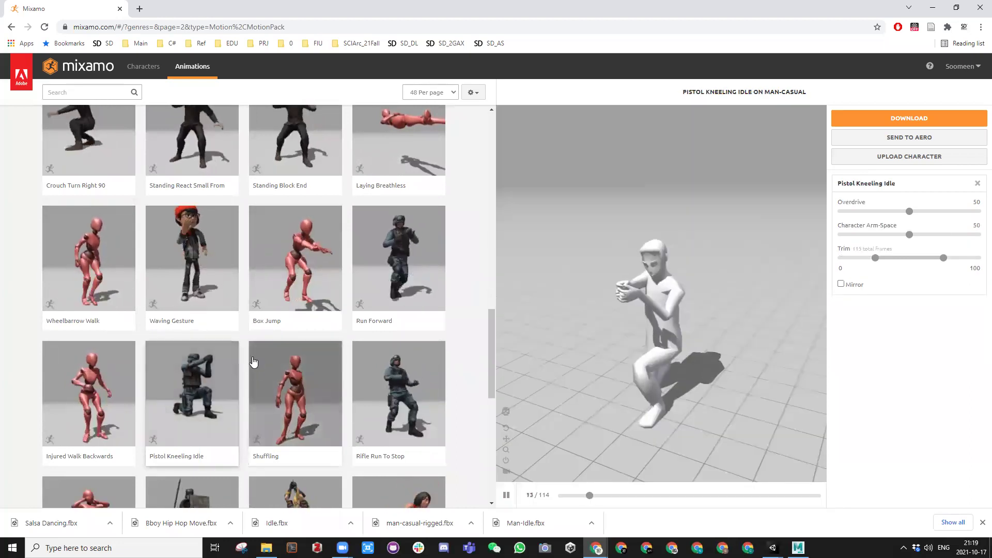
scroll(362, 385, down, 3)
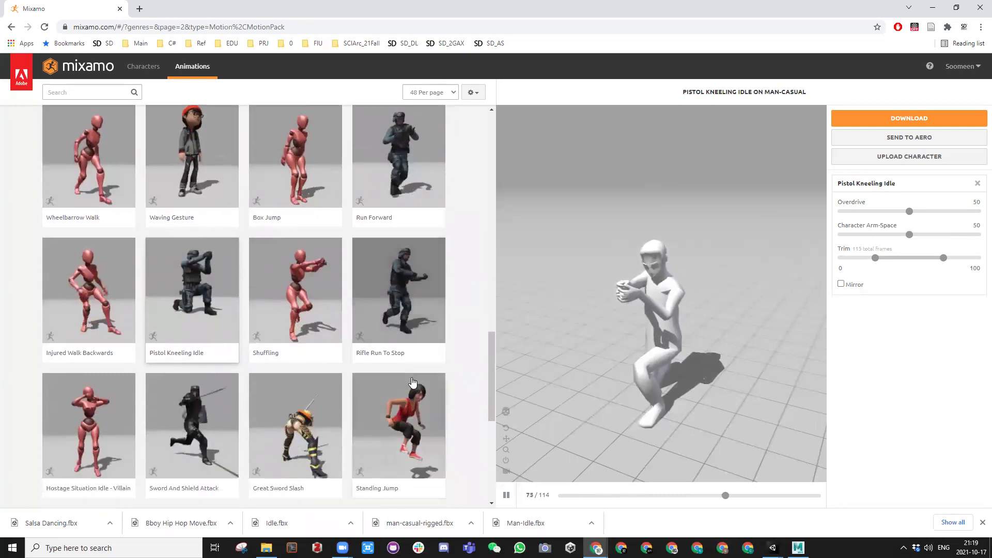
scroll(103, 370, down, 6)
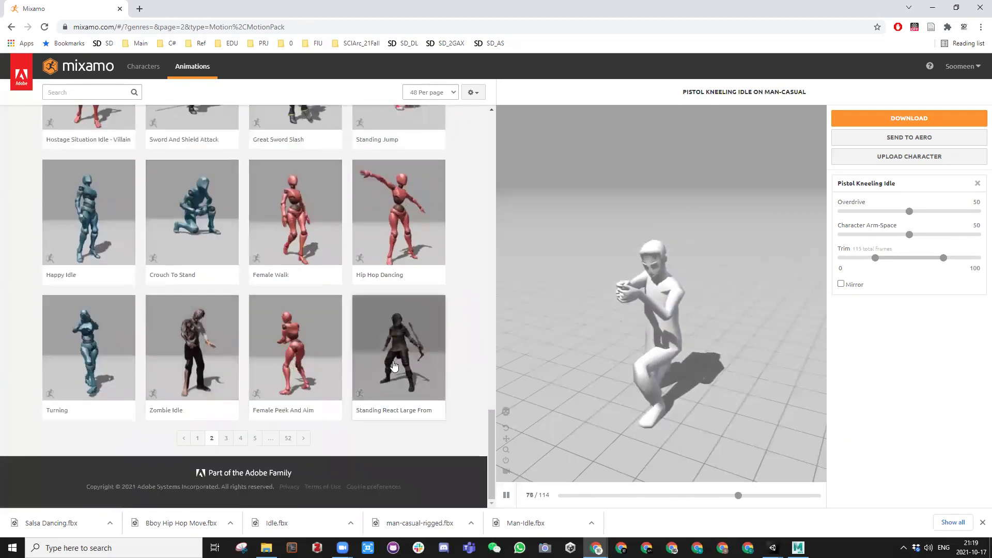
scroll(394, 362, up, 9)
click(396, 282)
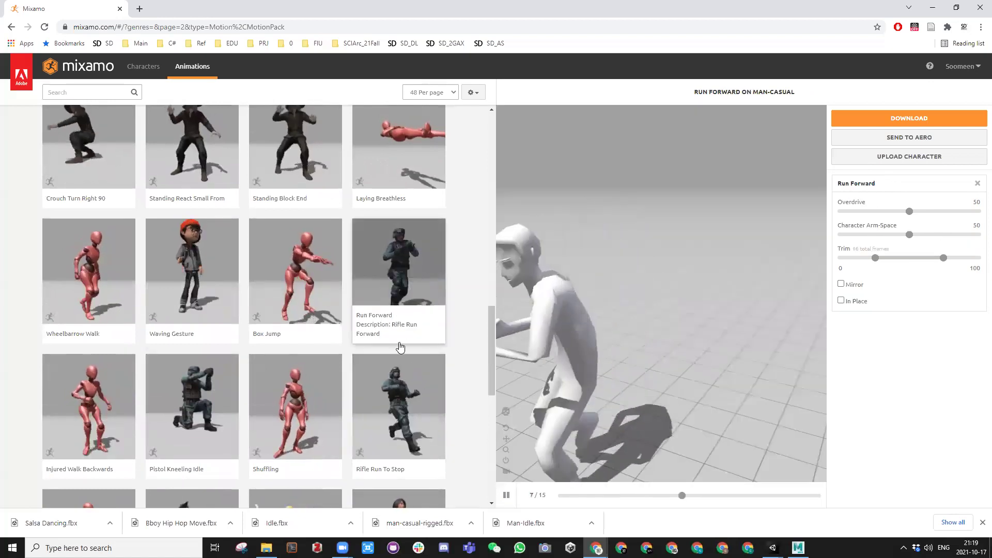
Apply Sitting Clap to the character and download it to the Desktop as Sitting Clap.fbx
scroll(208, 281, up, 6)
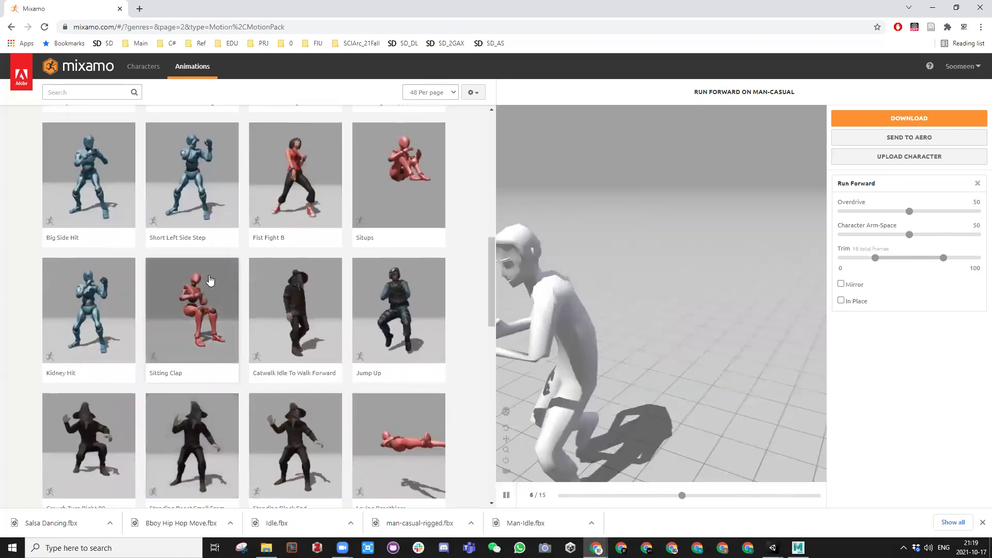
click(210, 280)
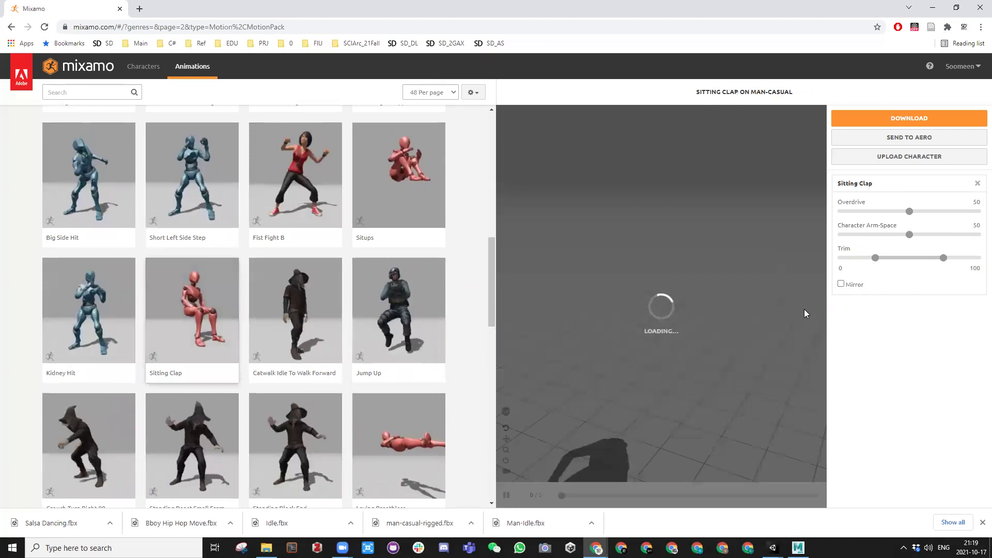
click(888, 122)
click(639, 227)
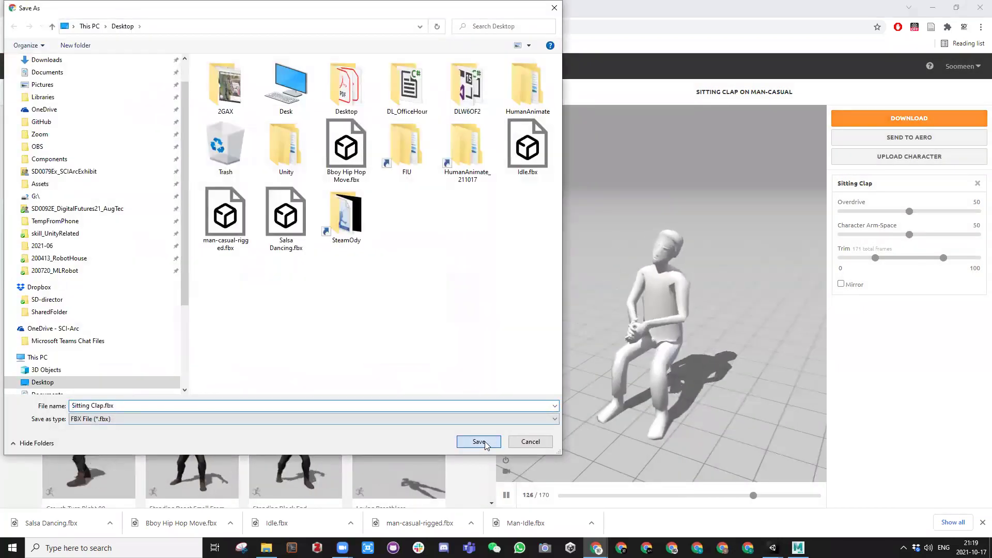
click(478, 442)
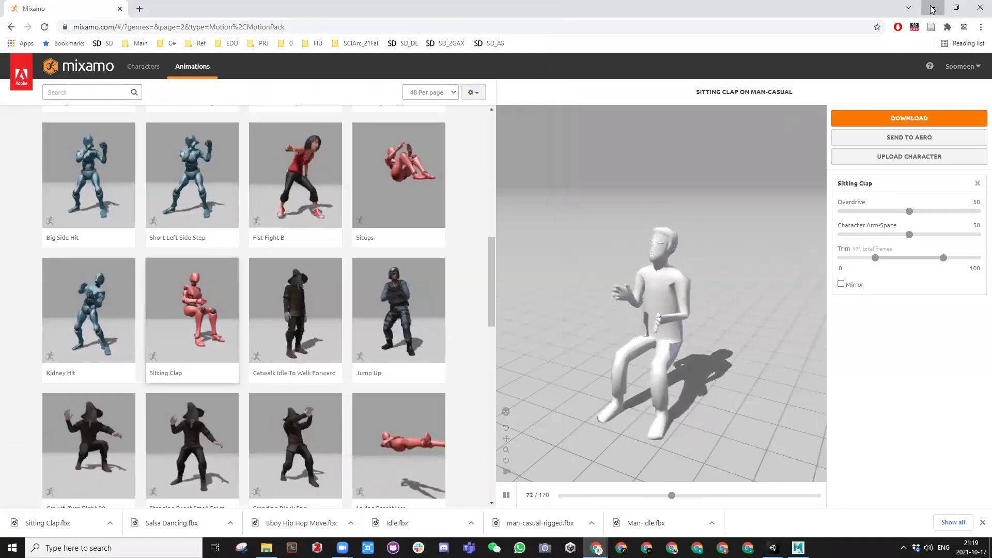
Switch to the Unity project and import Idle.fbx from the Desktop into the Models folder
click(932, 9)
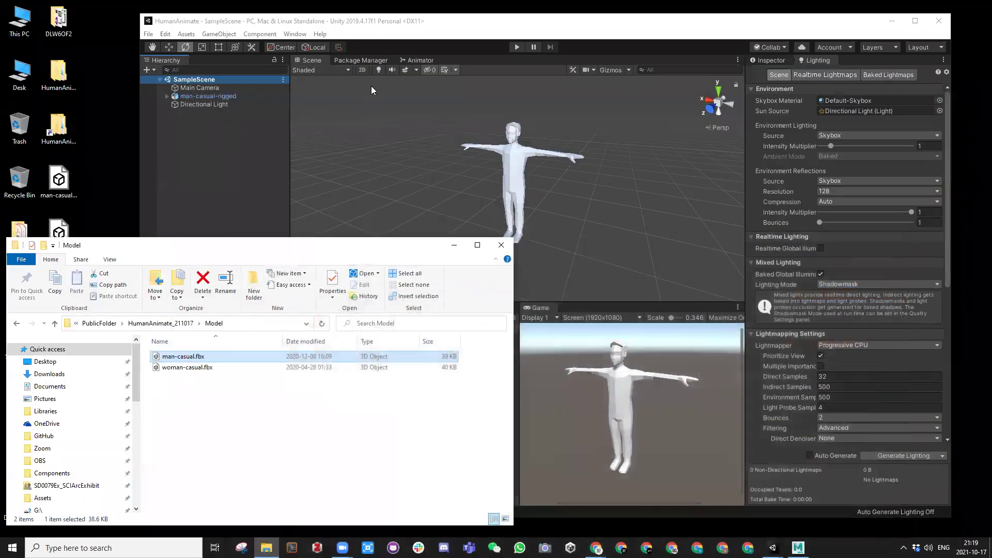
click(454, 245)
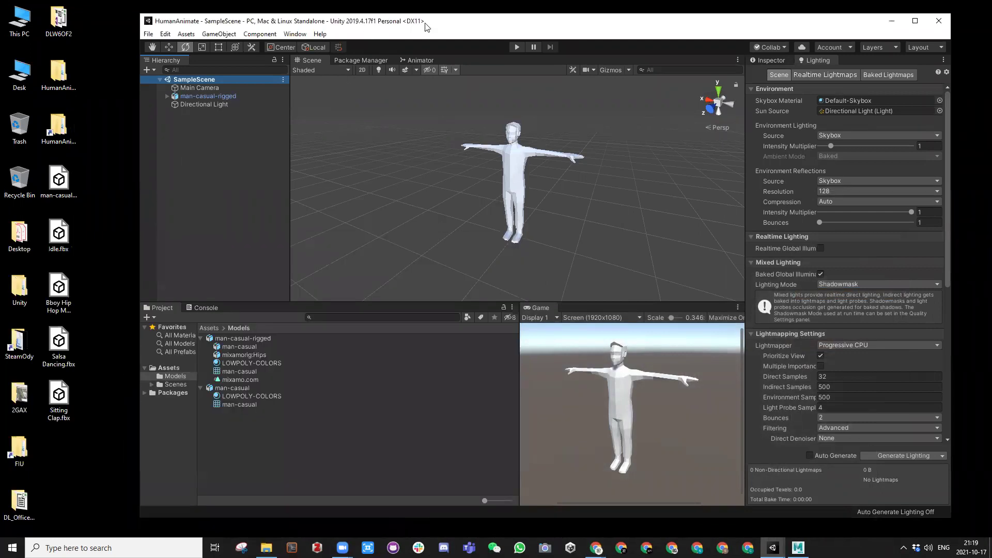
drag(425, 26, 434, 18)
click(209, 331)
click(210, 339)
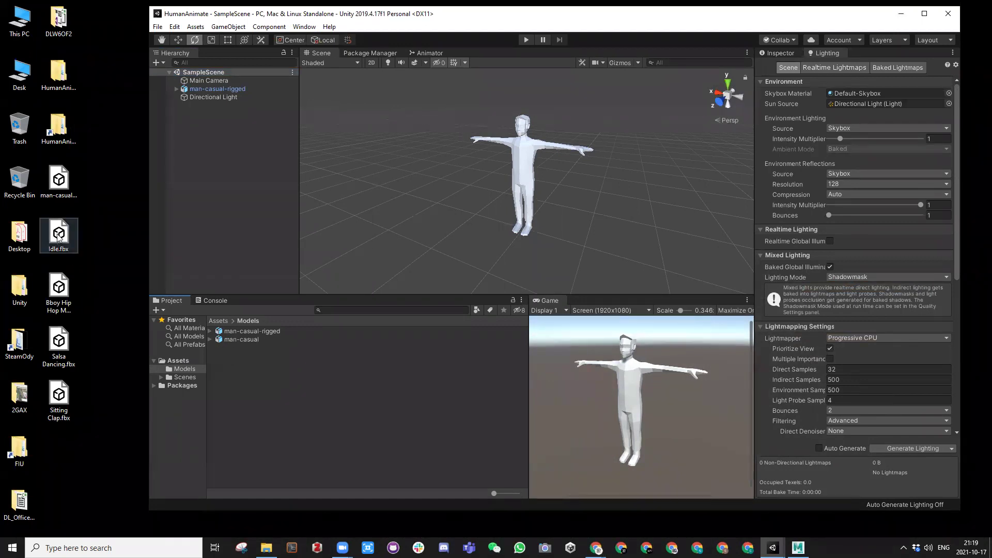
drag(224, 372, 224, 372)
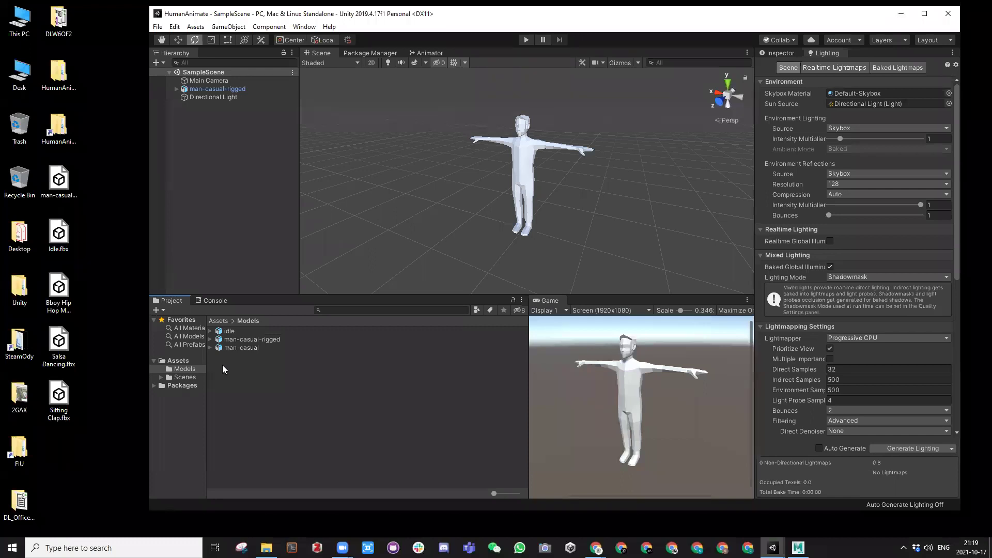
Create an Animations folder in Assets and move the Idle asset from Models into it
click(209, 331)
click(219, 321)
right_click(247, 361)
mouse_move(298, 115)
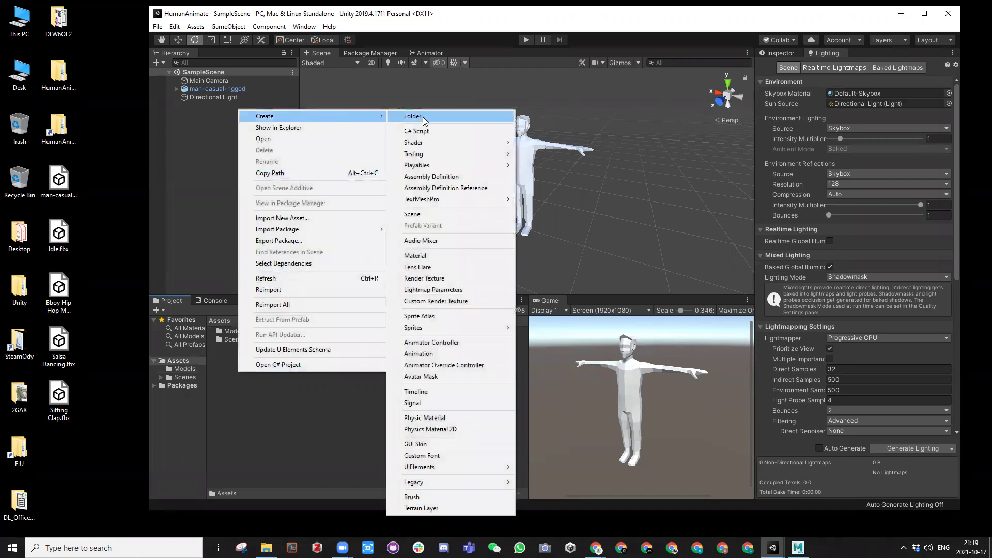
click(423, 116)
text(Animations)
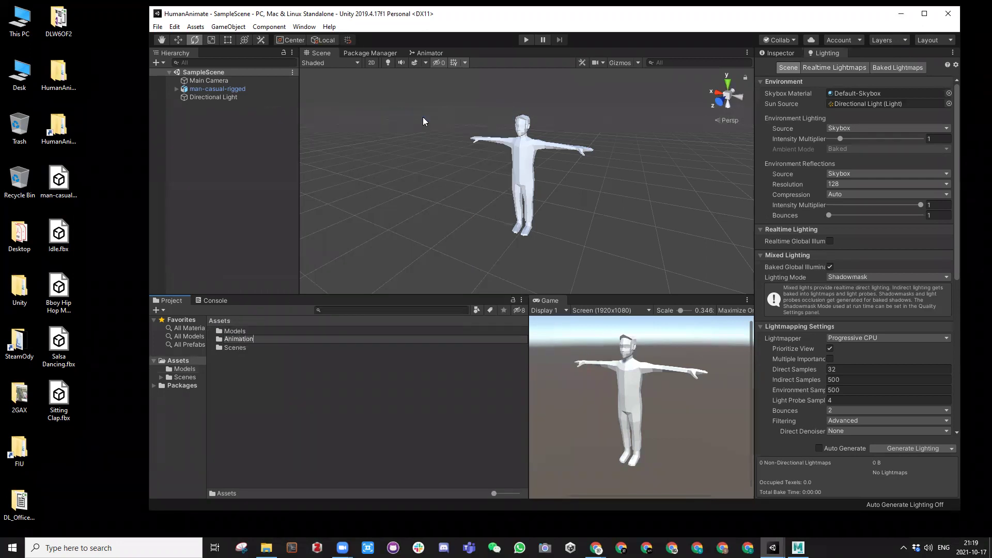
key(Return)
double_click(247, 339)
drag(229, 331, 187, 369)
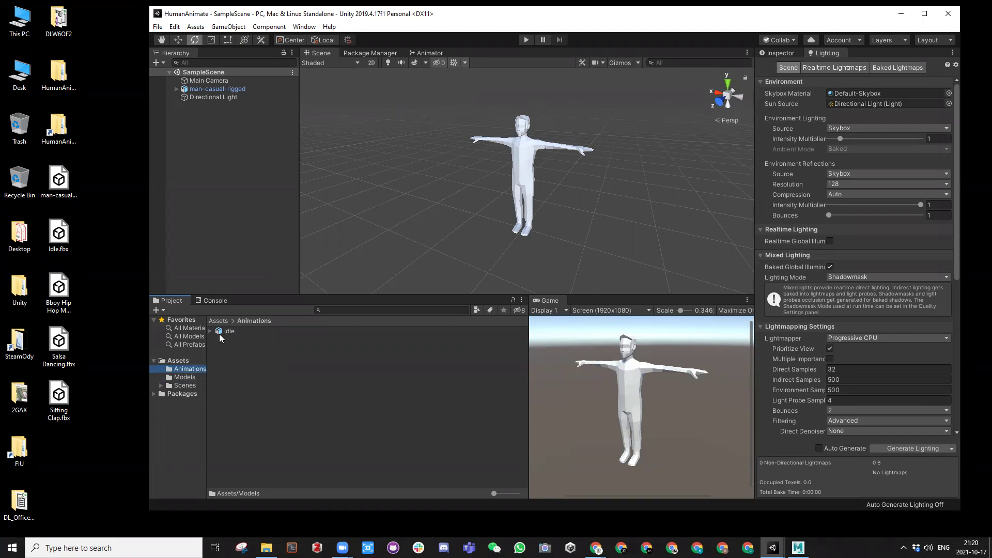
Import the Bboy Hip Hop Move, Salsa Dancing and Sitting Clap FBX files from the Desktop into the Animations folder
drag(61, 293, 211, 339)
click(210, 331)
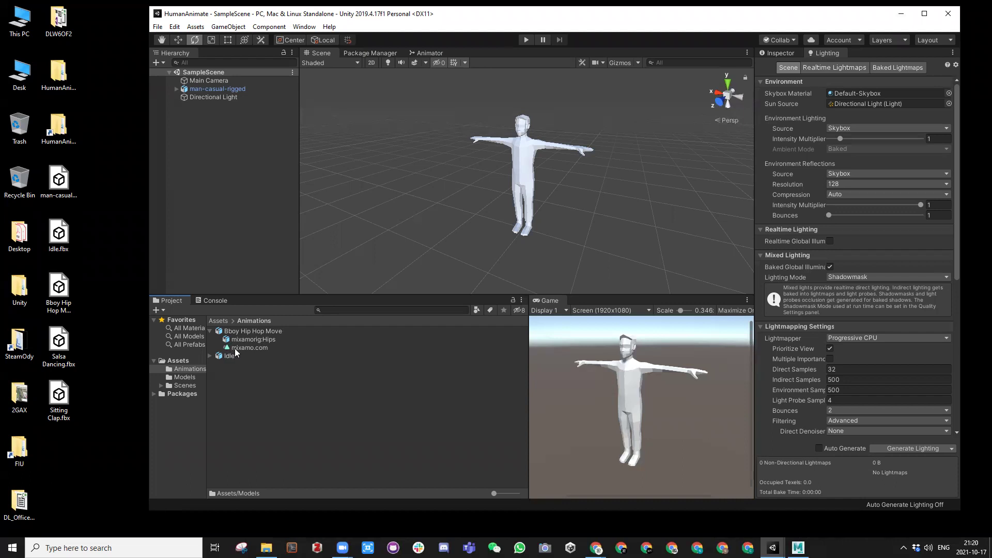
drag(61, 351, 182, 374)
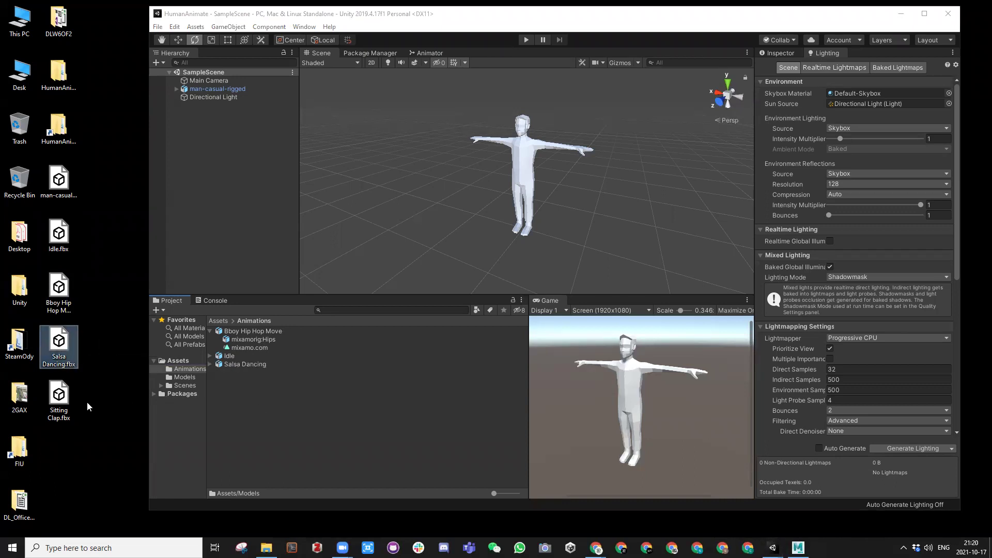
drag(58, 395, 225, 414)
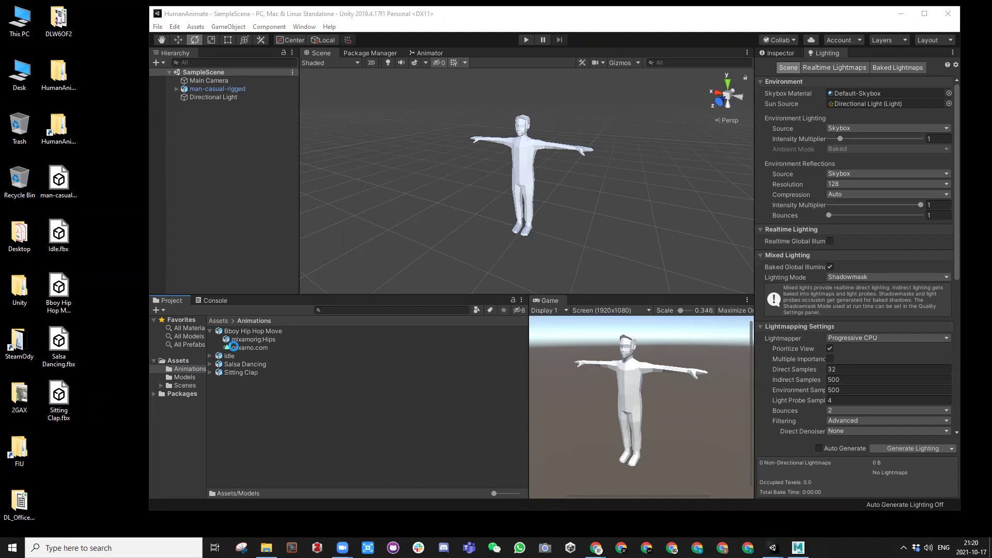
Enable Read/Write in the model import settings of Bboy Hip Hop Move and maximize the editor window
click(242, 347)
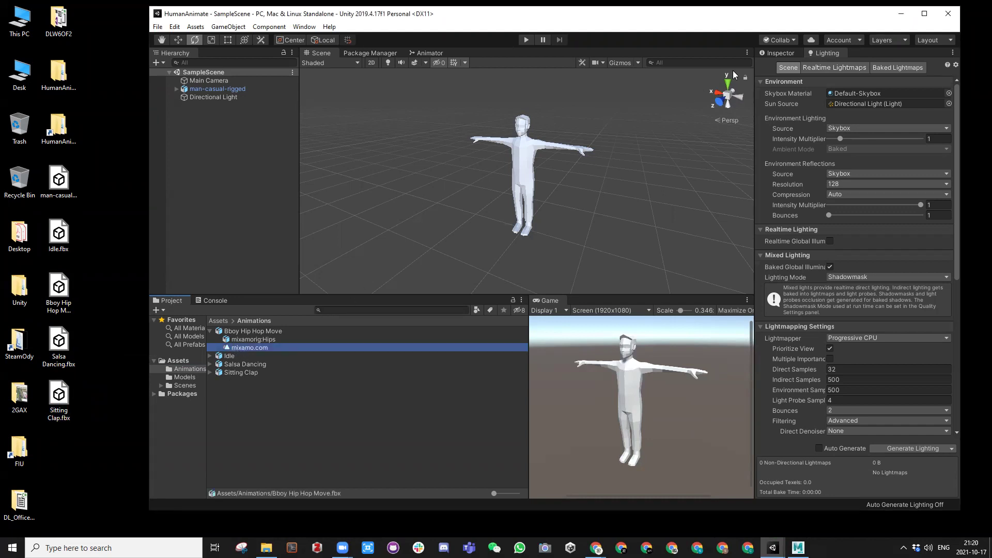
click(778, 53)
click(237, 334)
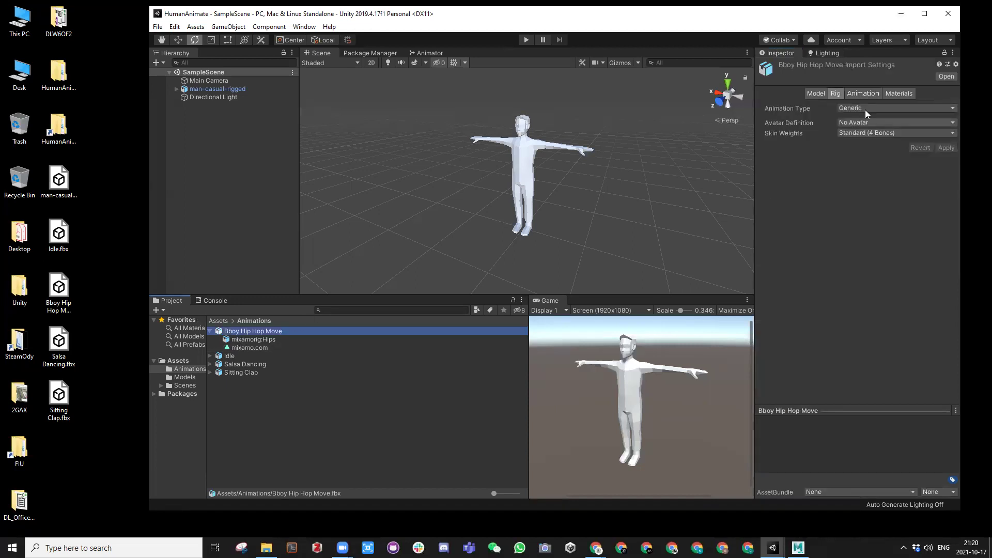
click(817, 94)
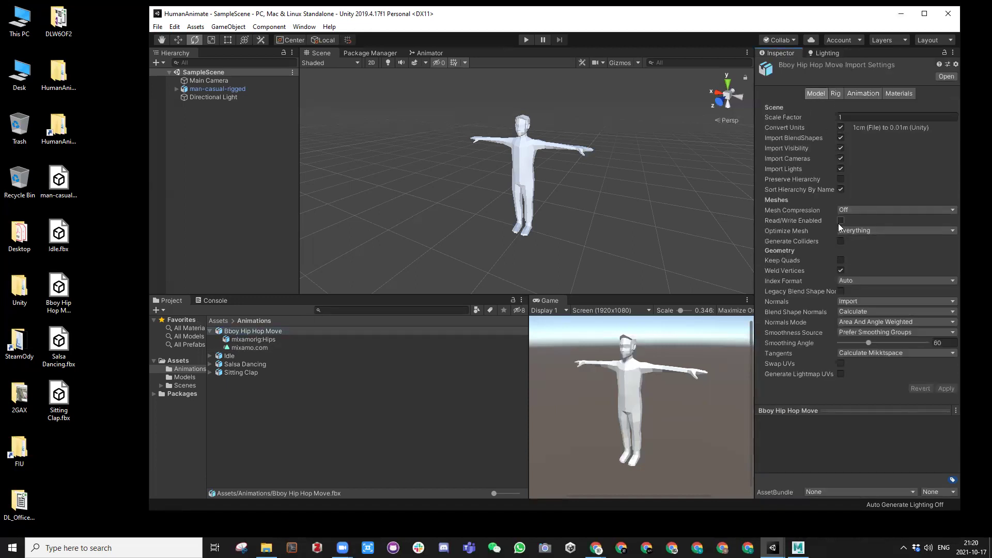
click(839, 221)
click(924, 14)
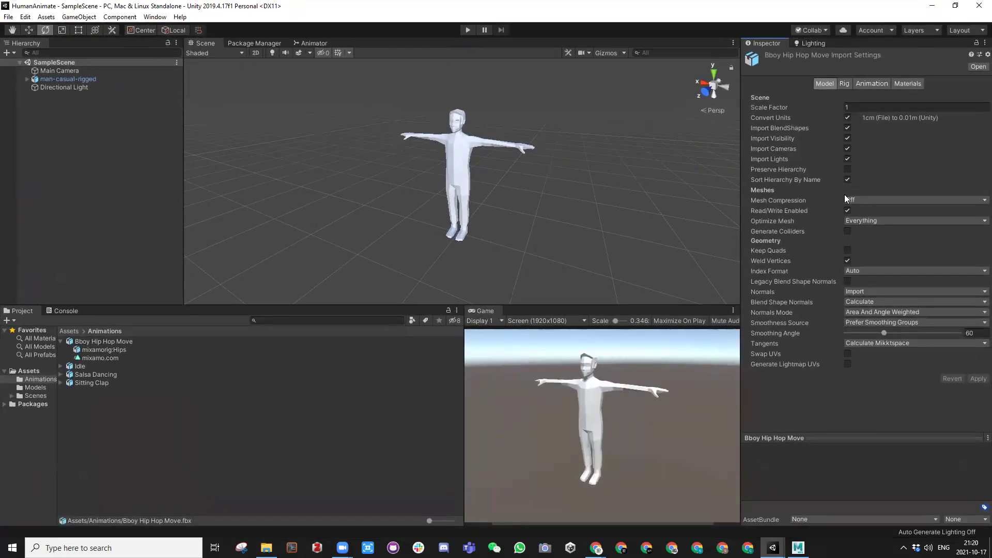
Set the rig Animation Type of Bboy Hip Hop Move to Humanoid and apply it
click(99, 342)
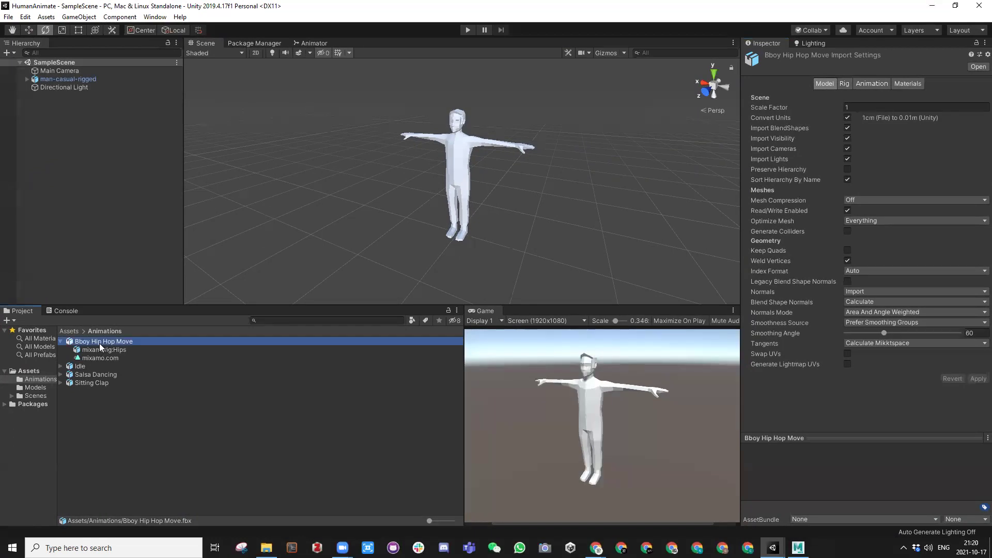
click(100, 358)
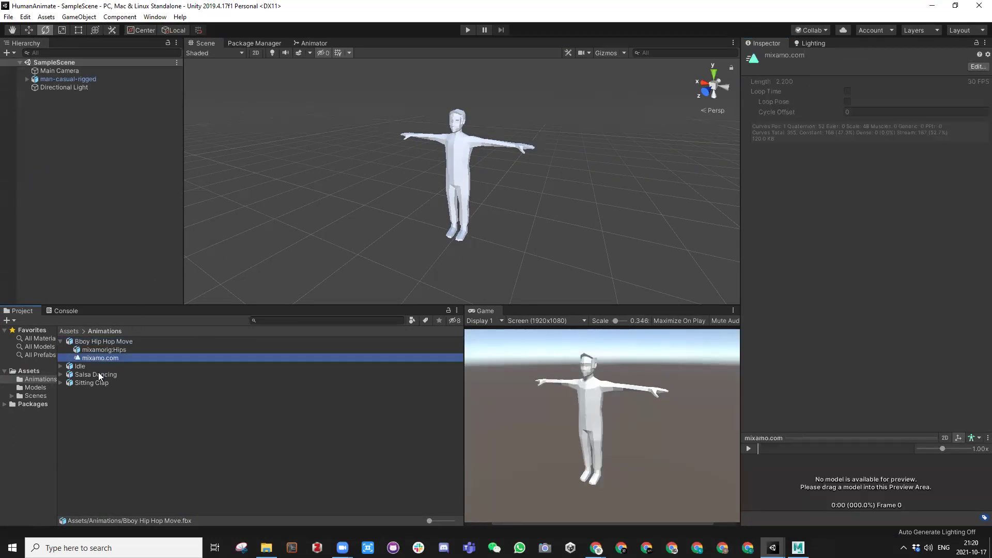
click(102, 342)
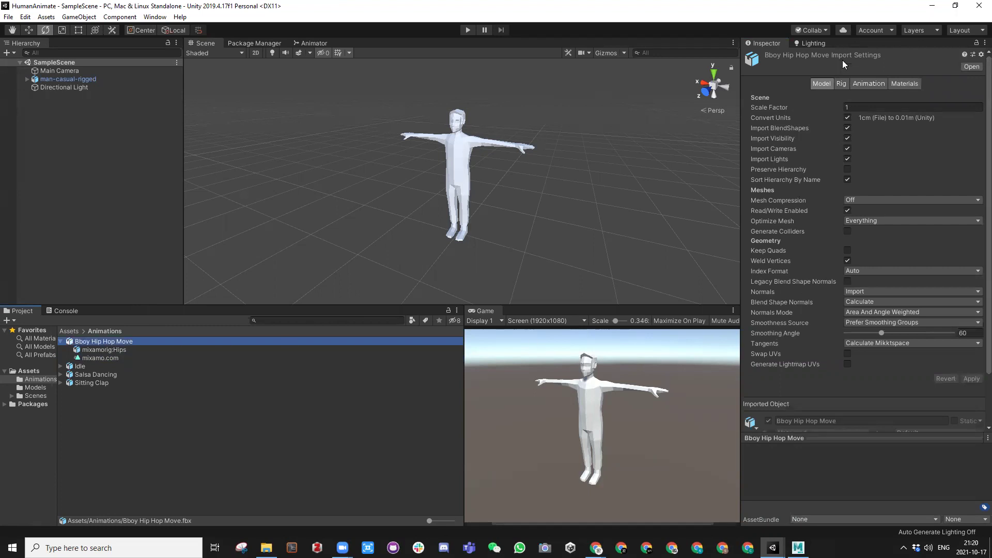
click(840, 85)
click(852, 98)
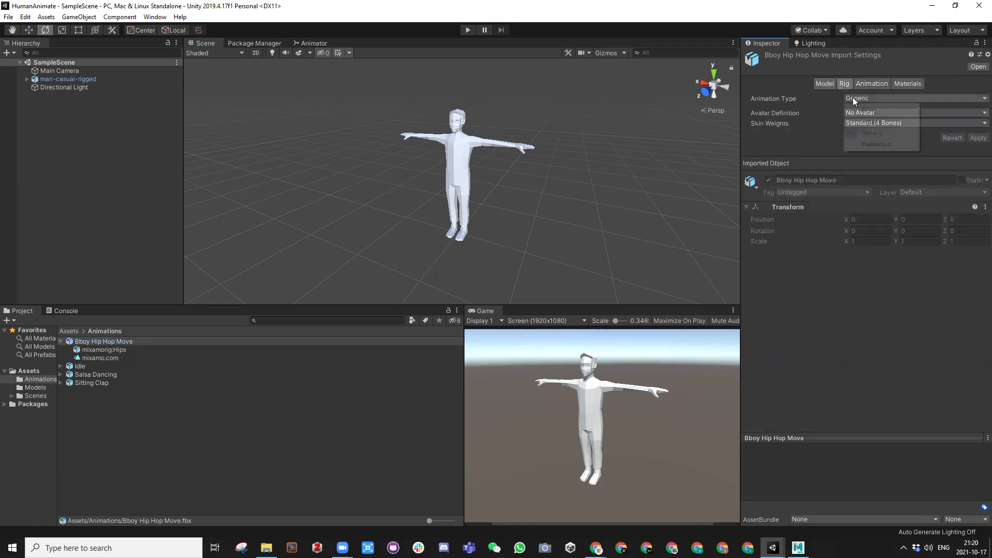
click(904, 145)
click(976, 173)
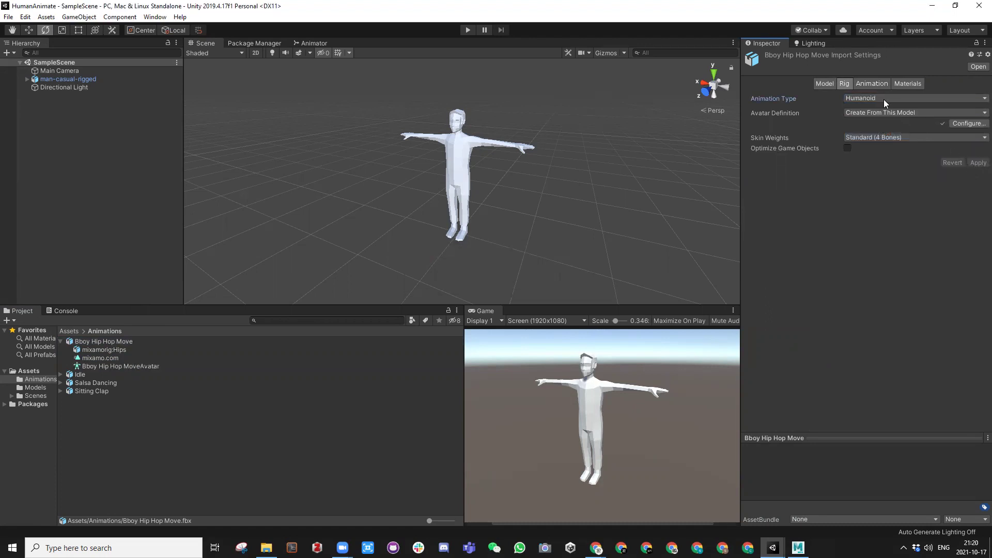
Rename the animation clip inside Bboy Hip Hop Move to BboyHipHop and apply the import settings
click(869, 84)
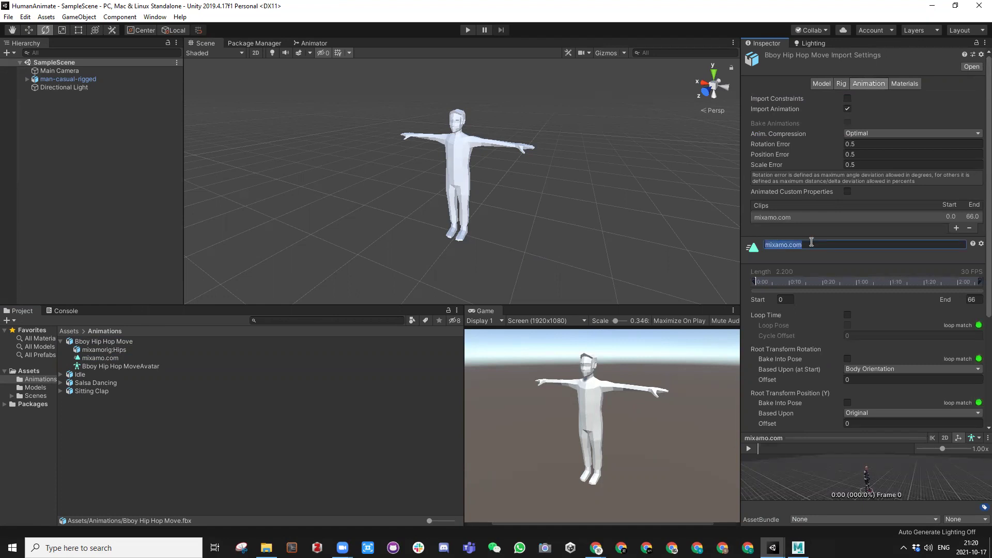
text(BboyHipHop)
click(96, 359)
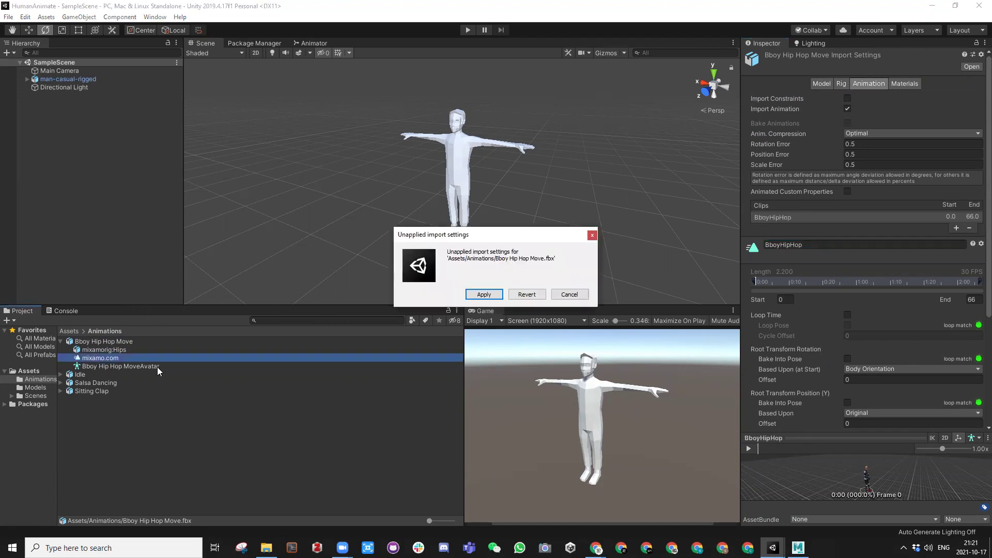
click(489, 296)
click(106, 342)
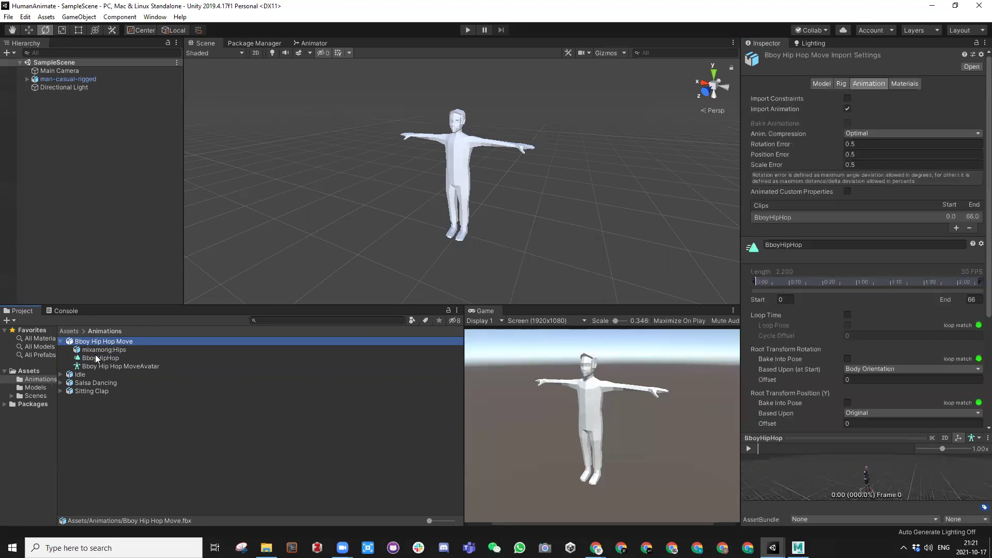
click(90, 360)
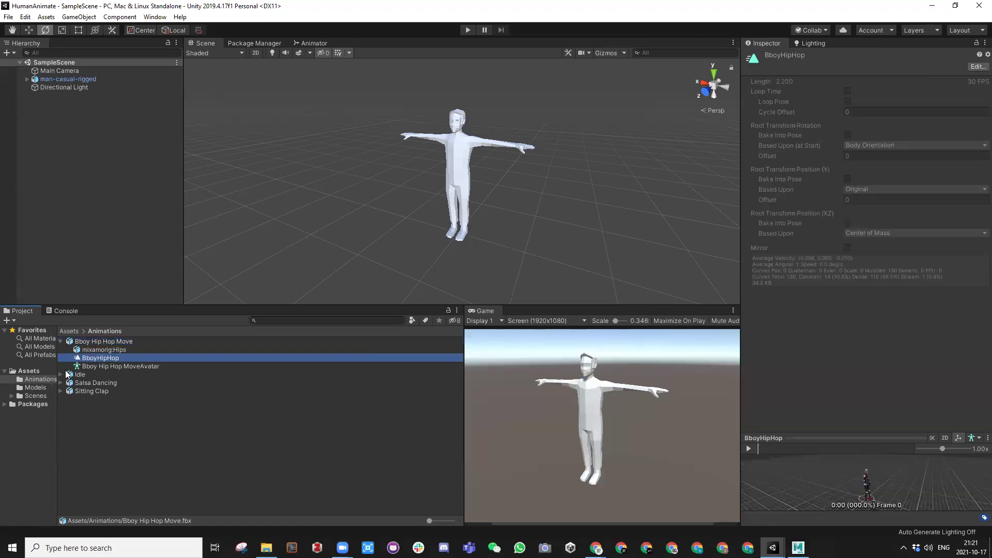
Expand the Idle asset, set its rig Animation Type to Humanoid and apply it
click(61, 374)
click(81, 375)
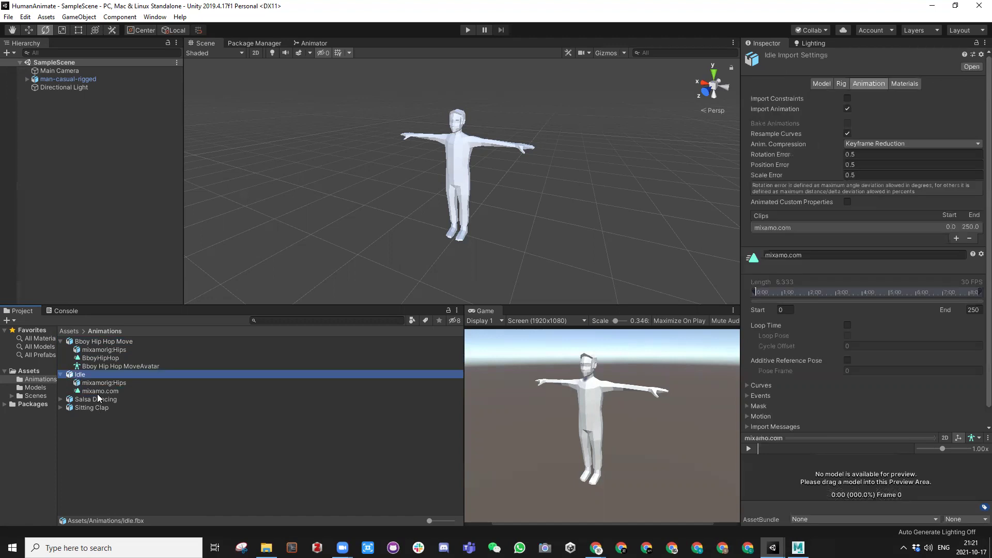
click(841, 85)
click(860, 99)
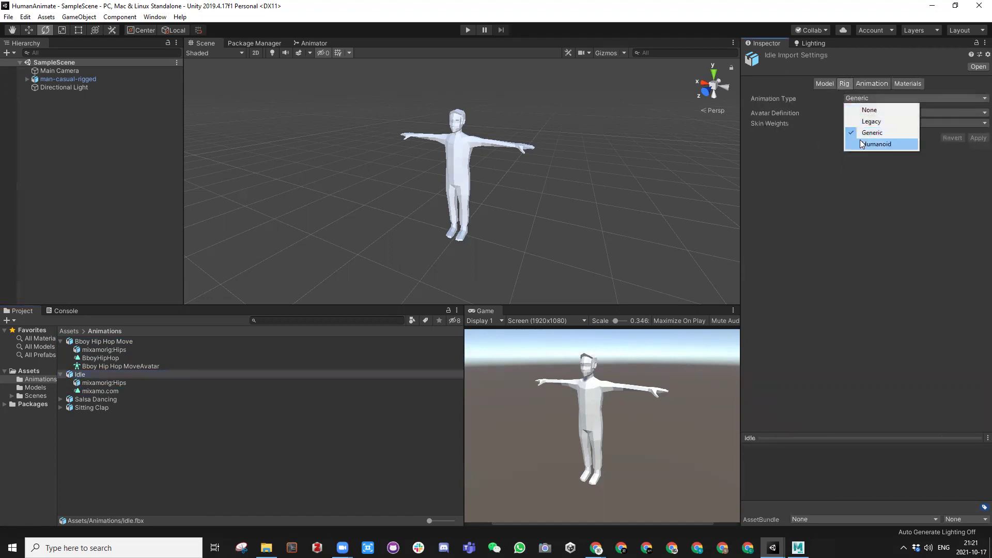
click(881, 143)
click(973, 173)
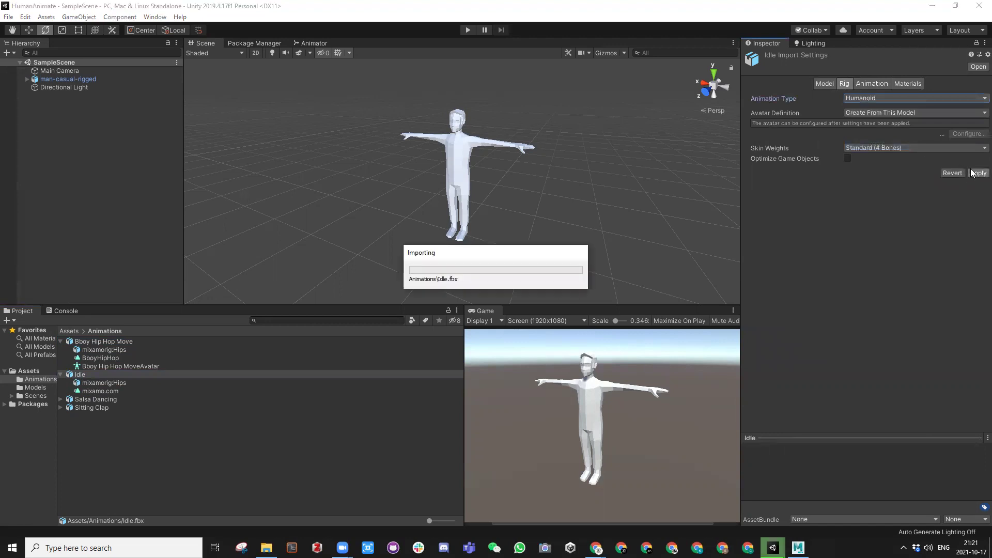
Rename the animation clip inside the Idle asset to Idle and apply the import settings
click(872, 83)
click(804, 245)
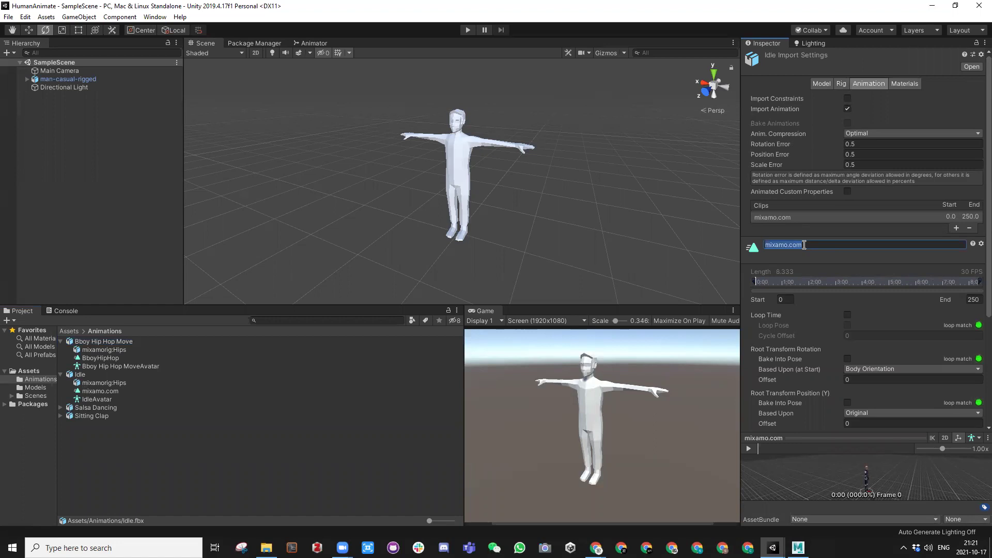
text(Idle)
key(Return)
click(91, 407)
click(490, 297)
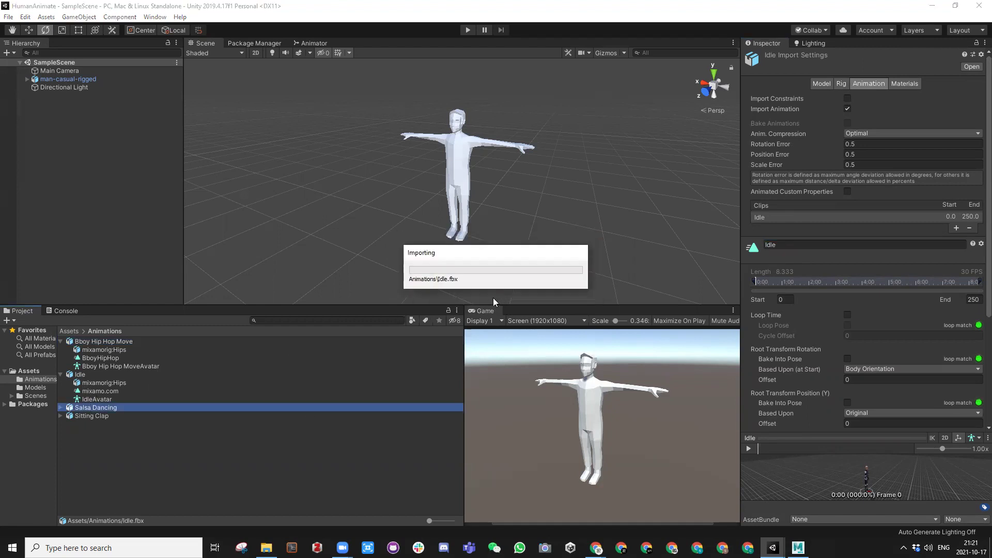
Expand the Salsa Dancing asset, set its rig Animation Type to Humanoid and apply it
click(61, 408)
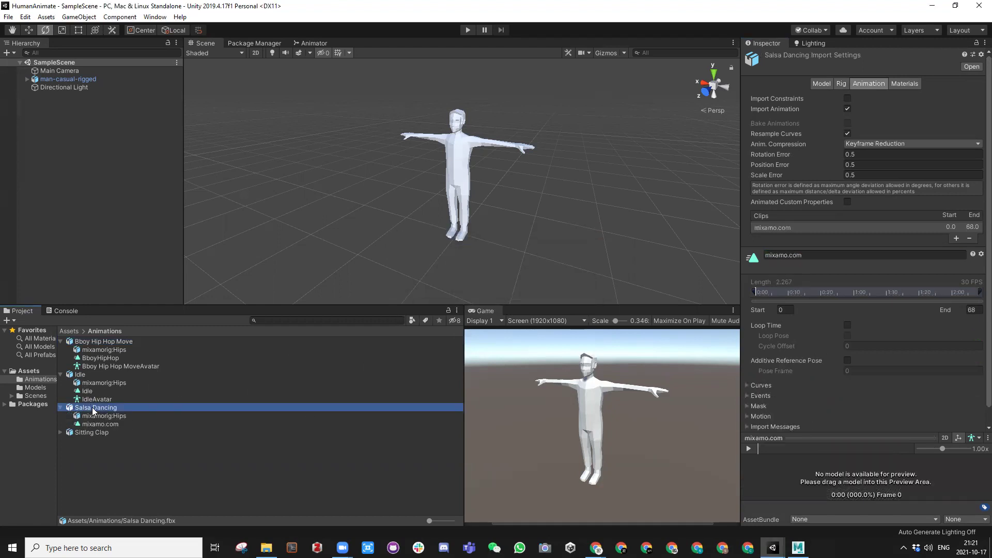
click(841, 83)
click(860, 98)
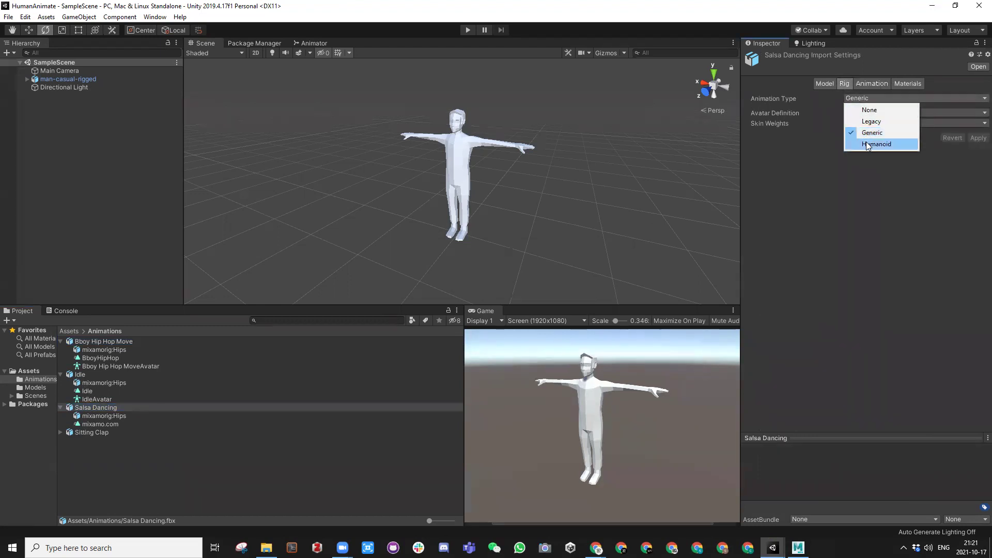
click(867, 145)
click(977, 173)
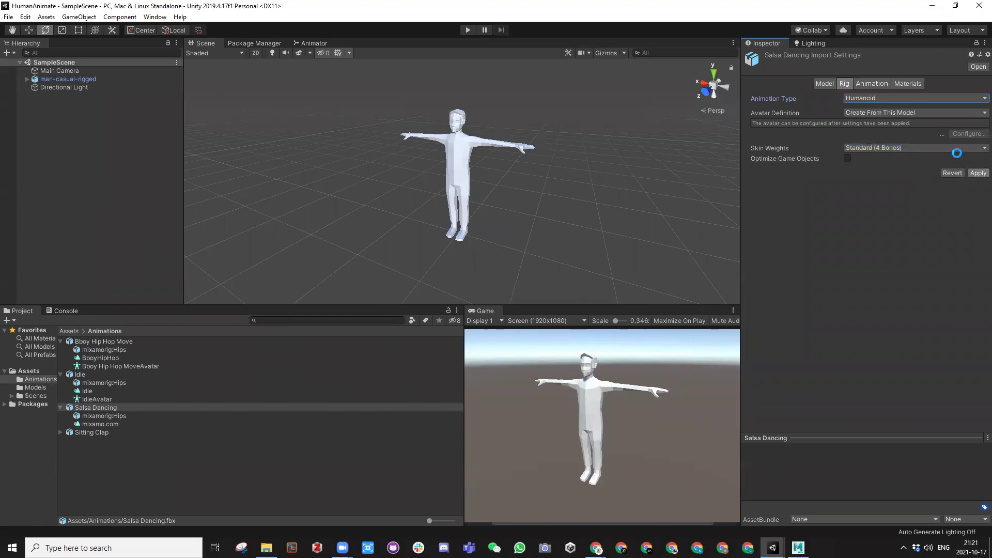
Rename the Salsa Dancing animation clip to Salsa and apply the import settings, moving on to the expanded Sitting Clap asset
click(870, 83)
click(812, 247)
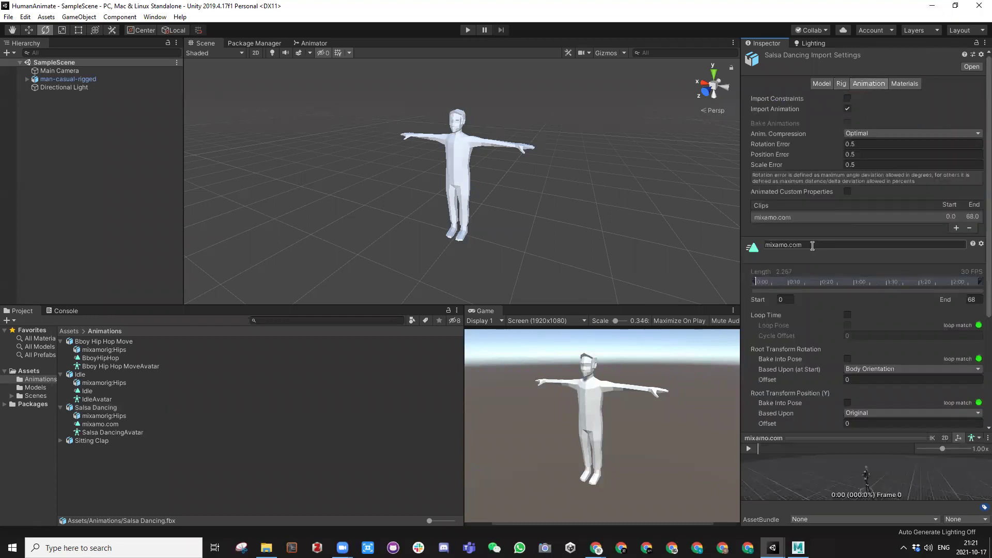
text(Salsa)
key(Return)
click(60, 440)
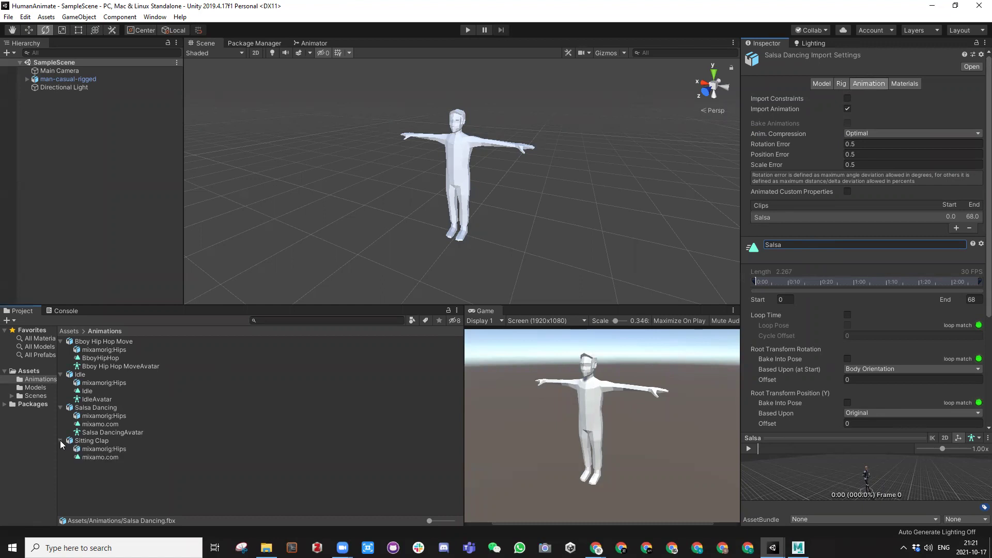
click(86, 441)
click(482, 295)
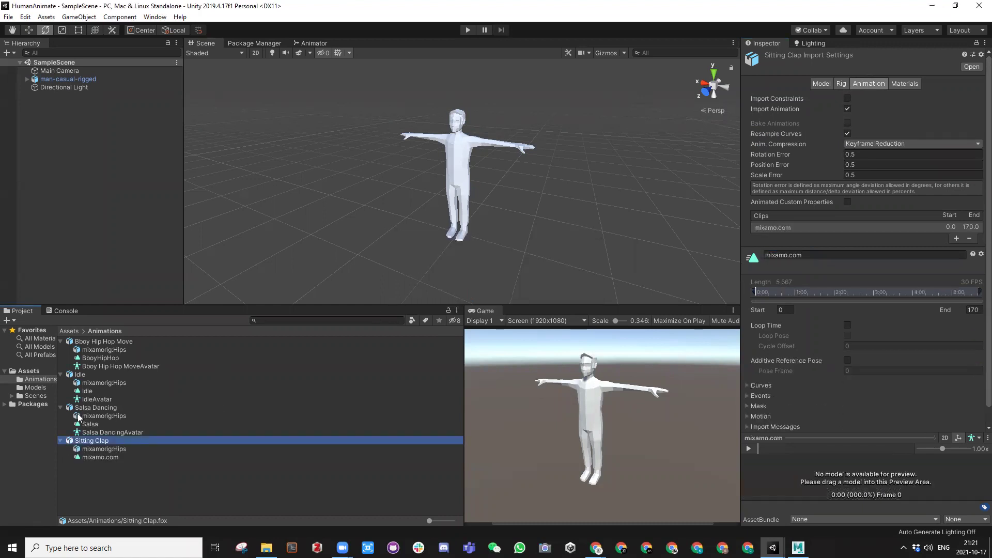
Rename the animation clip inside Sitting Clap to SittingClap and apply the import settings
click(799, 255)
click(799, 254)
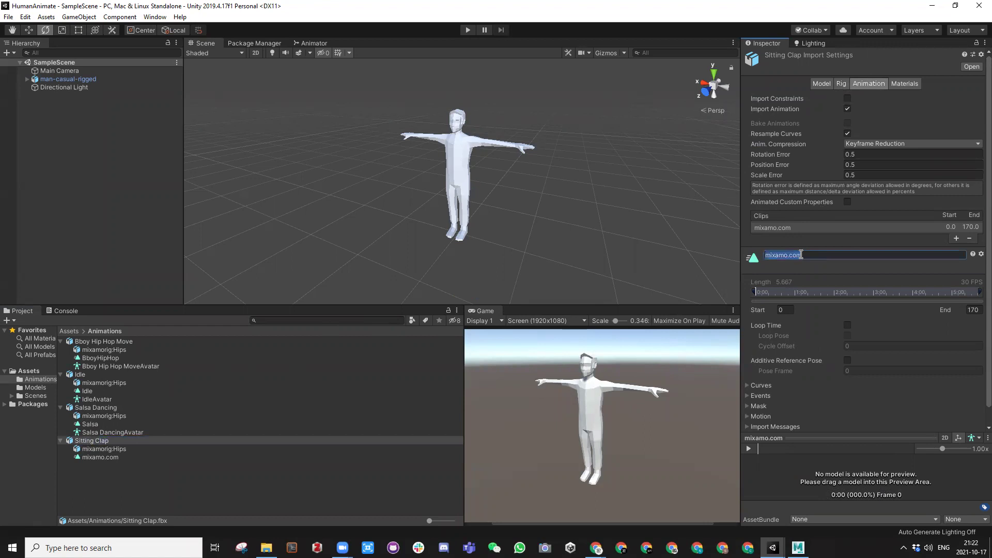
text(SittingClap)
key(Return)
click(115, 457)
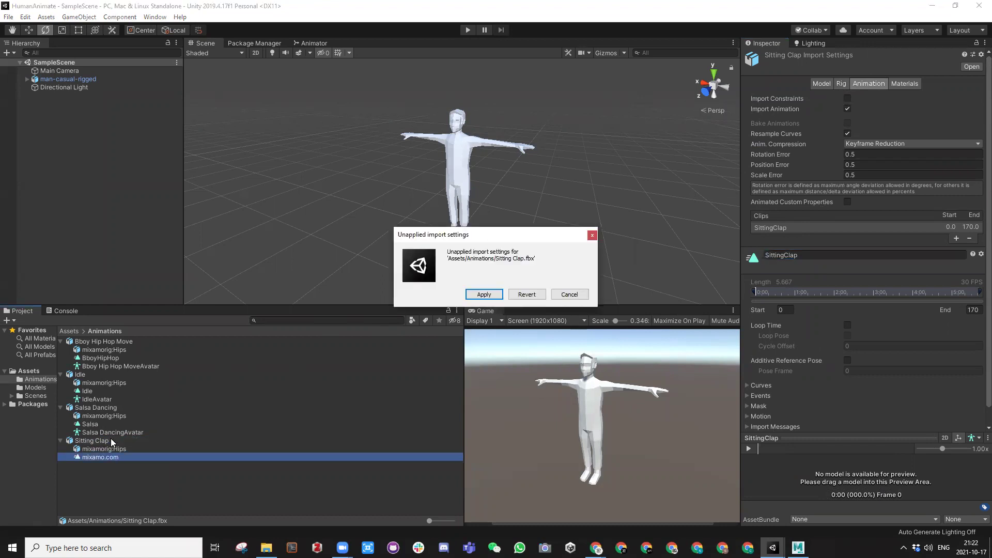
click(480, 292)
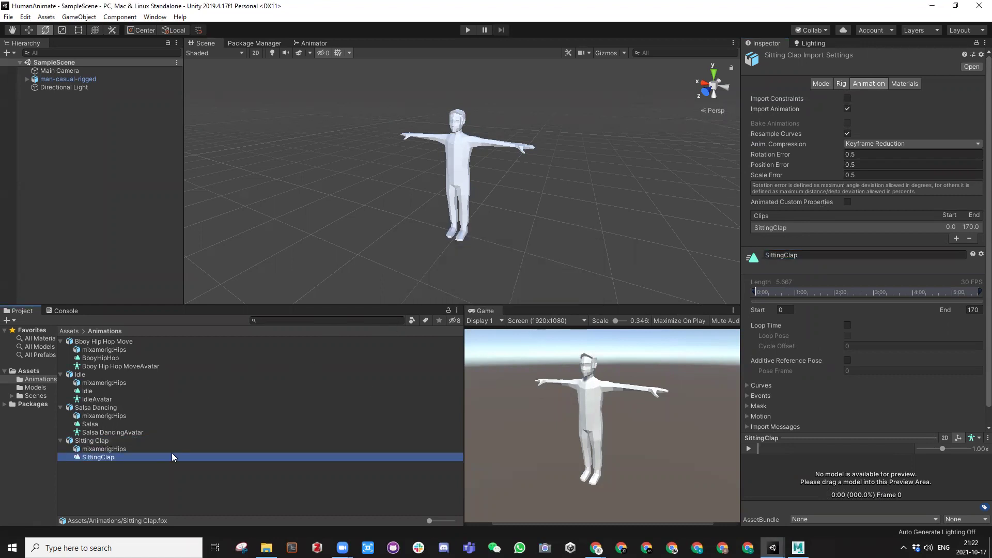
click(90, 440)
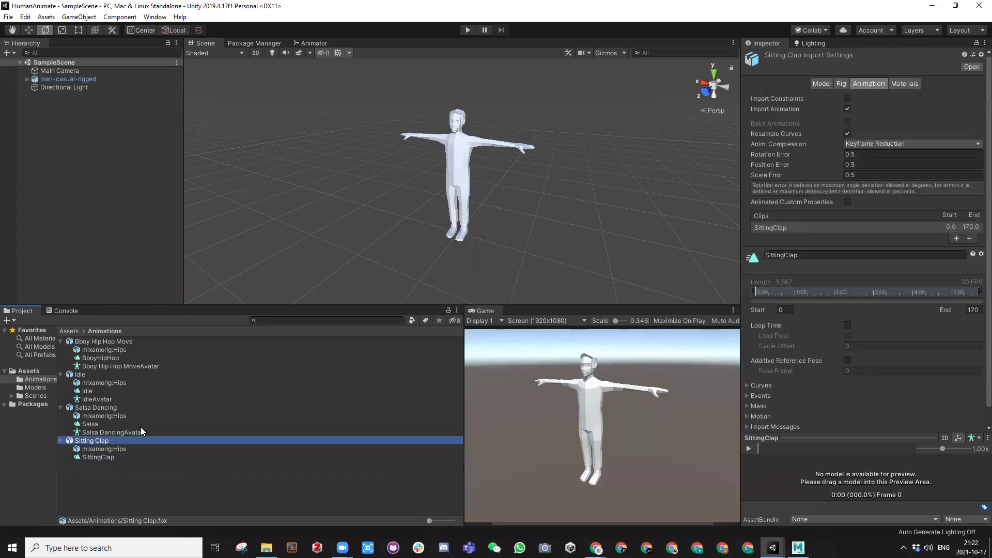
click(107, 432)
click(89, 441)
Collapse the Salsa Dancing, Idle and Bboy Hip Hop Move assets and open the Models folder
click(60, 408)
click(60, 375)
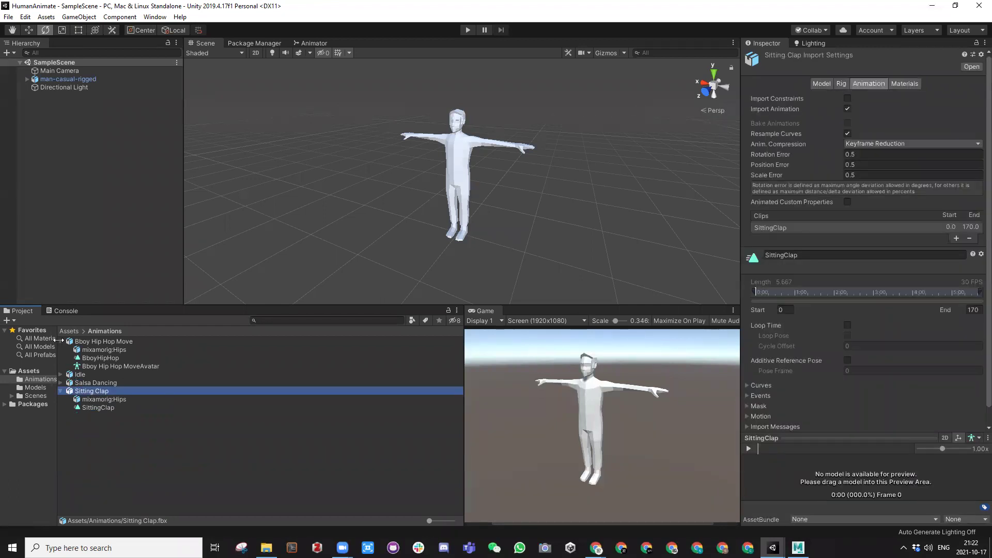
click(61, 341)
click(70, 331)
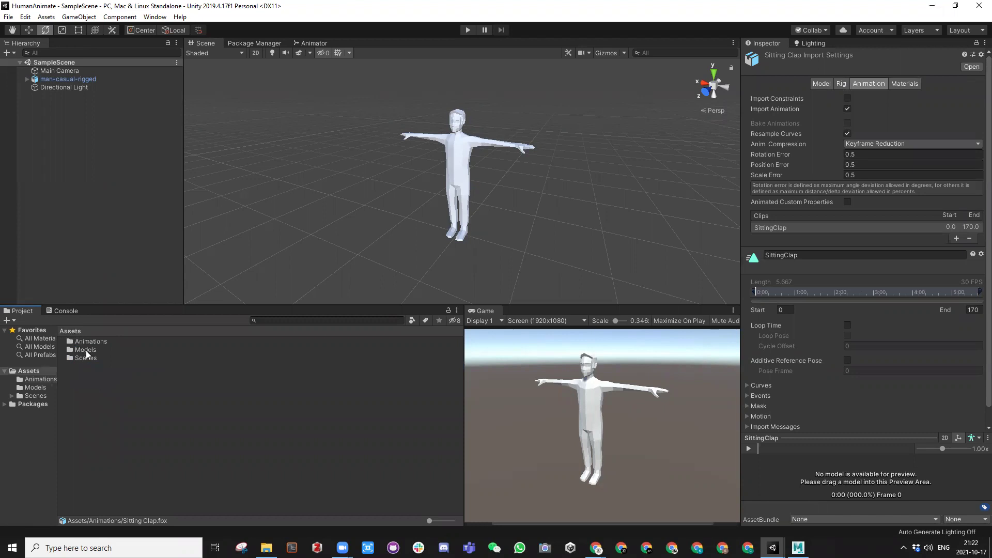
click(83, 351)
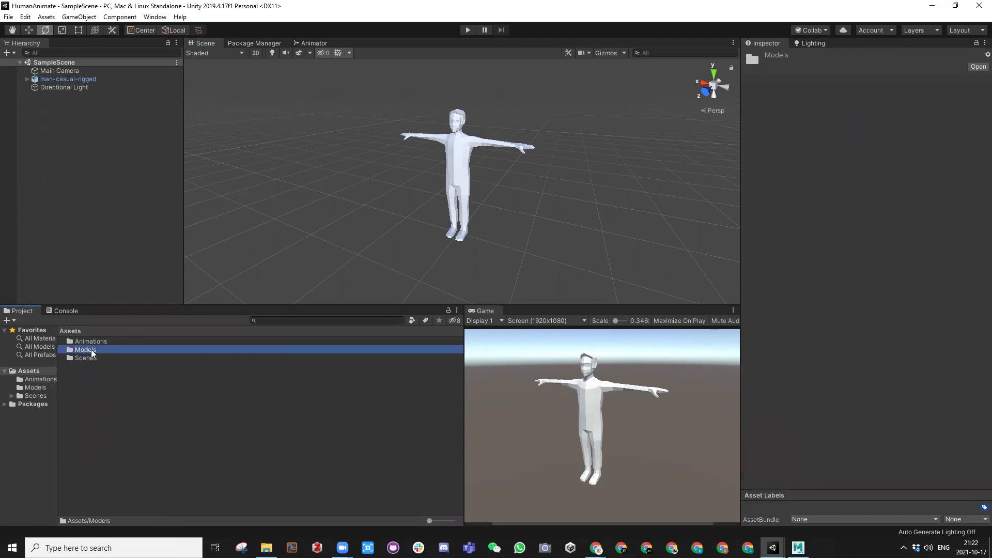
double_click(91, 351)
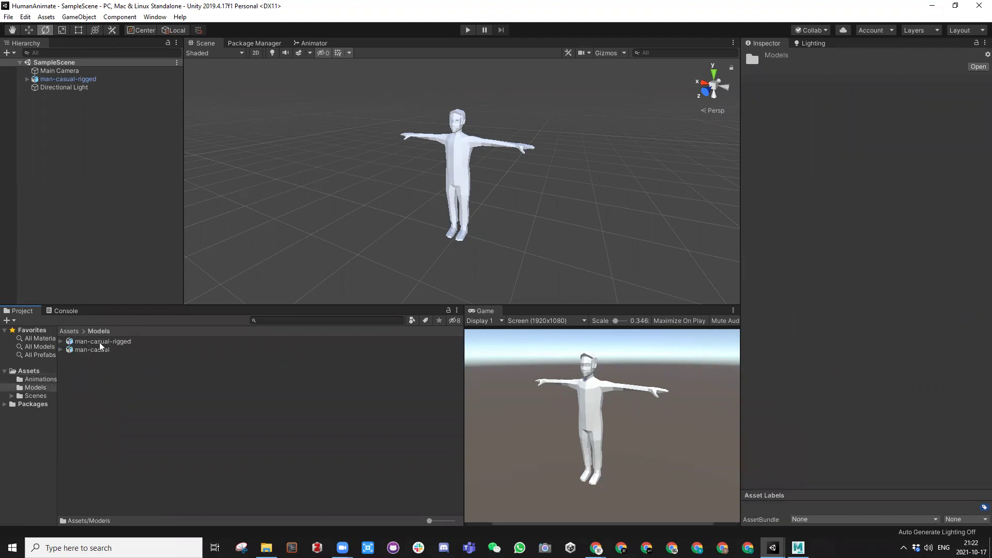
Set the rig Animation Type of the man-casual-rigged model asset to Humanoid and apply it
click(102, 342)
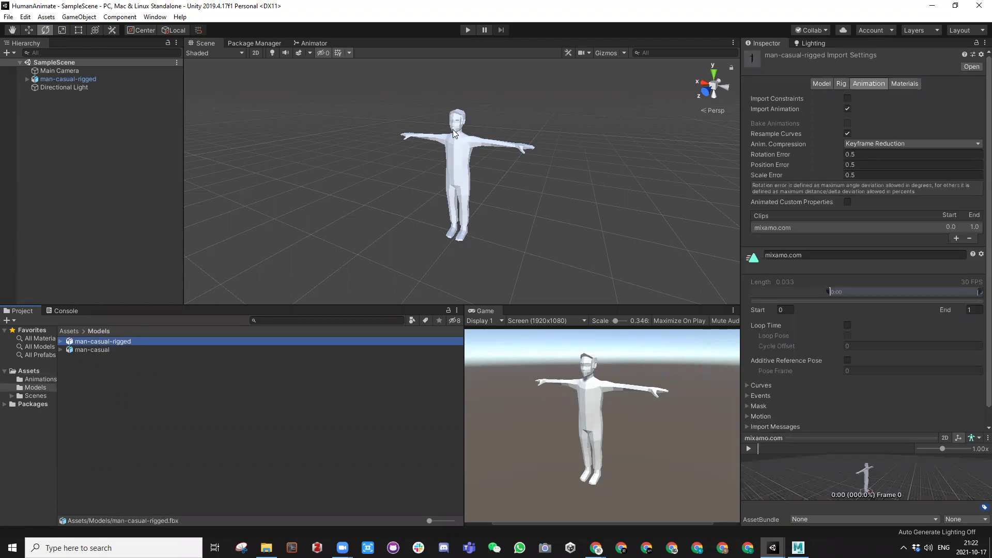
click(841, 86)
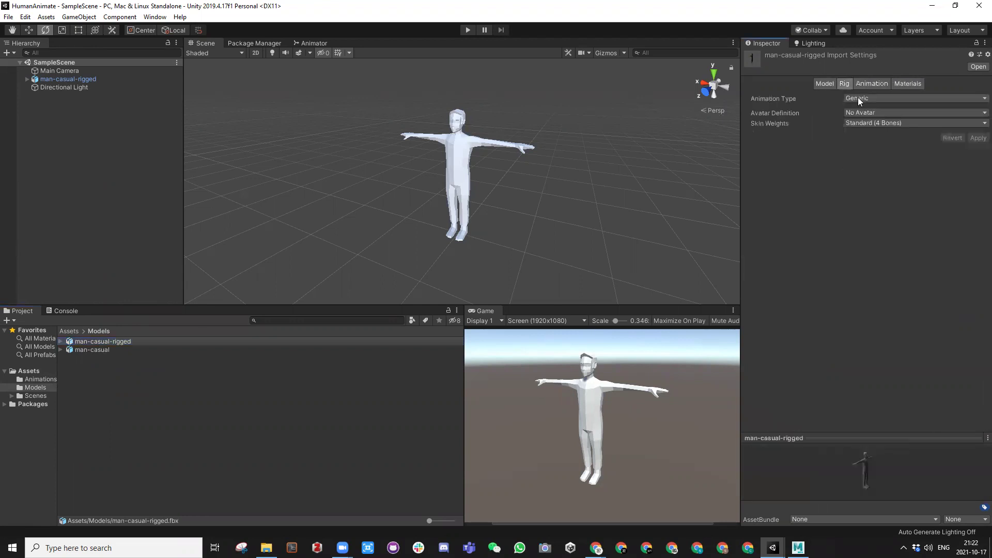
click(864, 98)
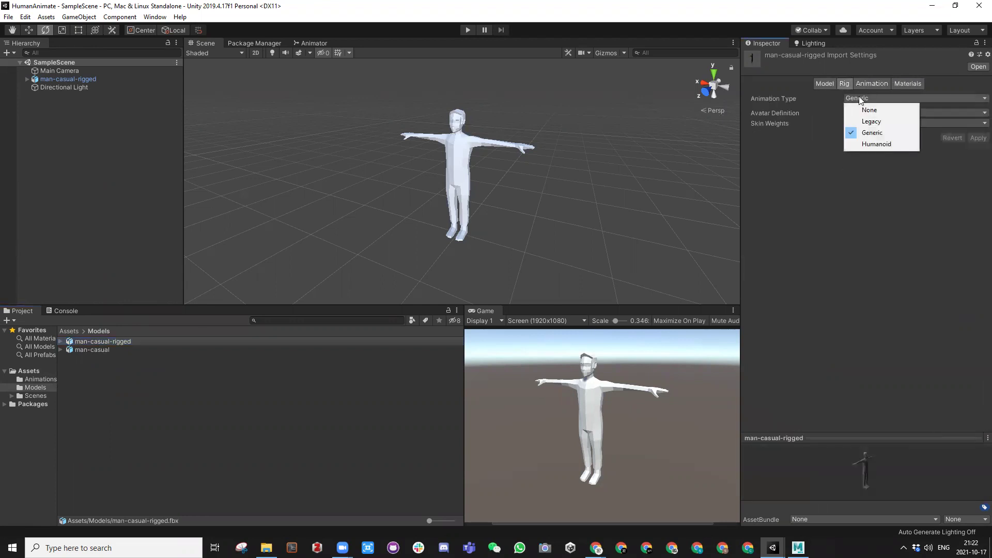
click(868, 142)
click(978, 172)
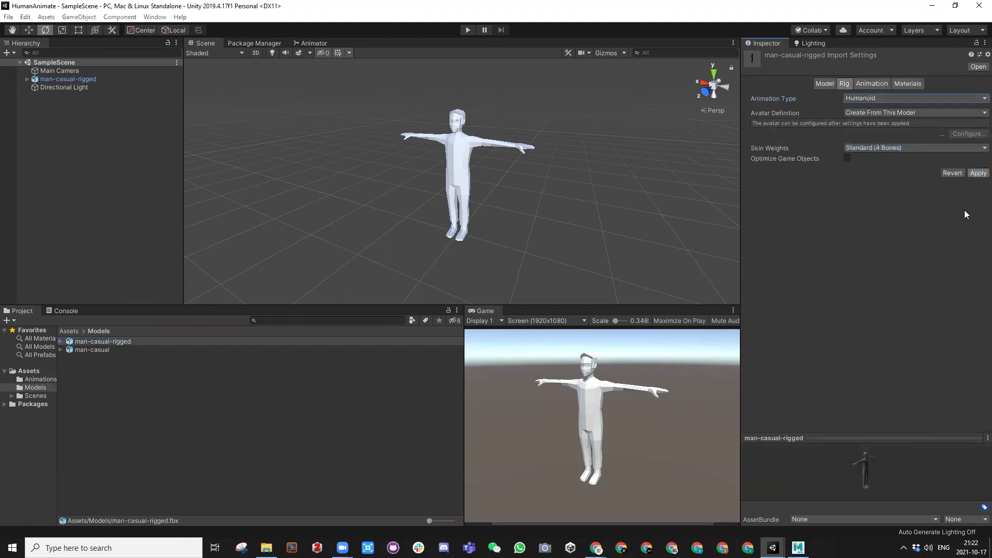
Enable Read/Write in the man-casual-rigged model import settings and apply the change
click(864, 84)
click(819, 83)
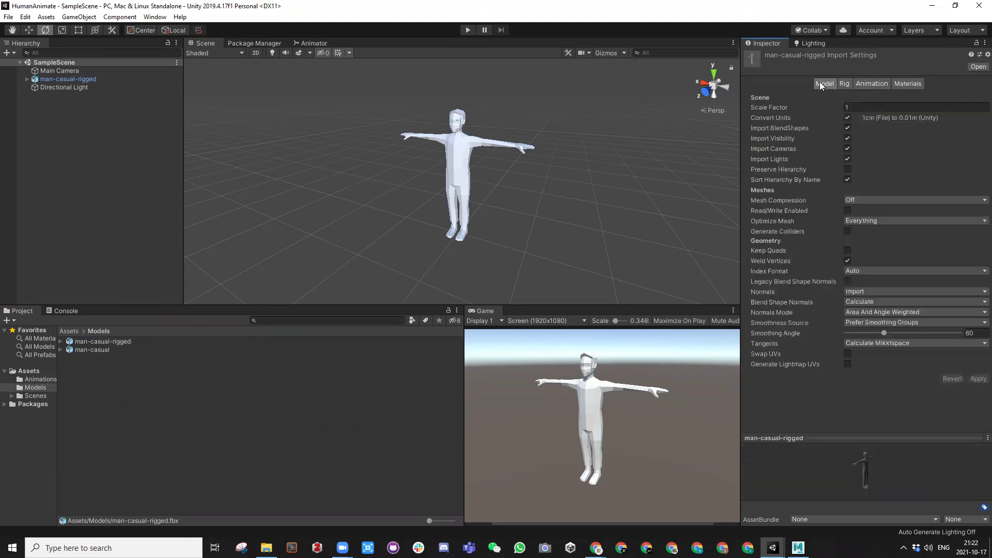
click(847, 210)
click(978, 379)
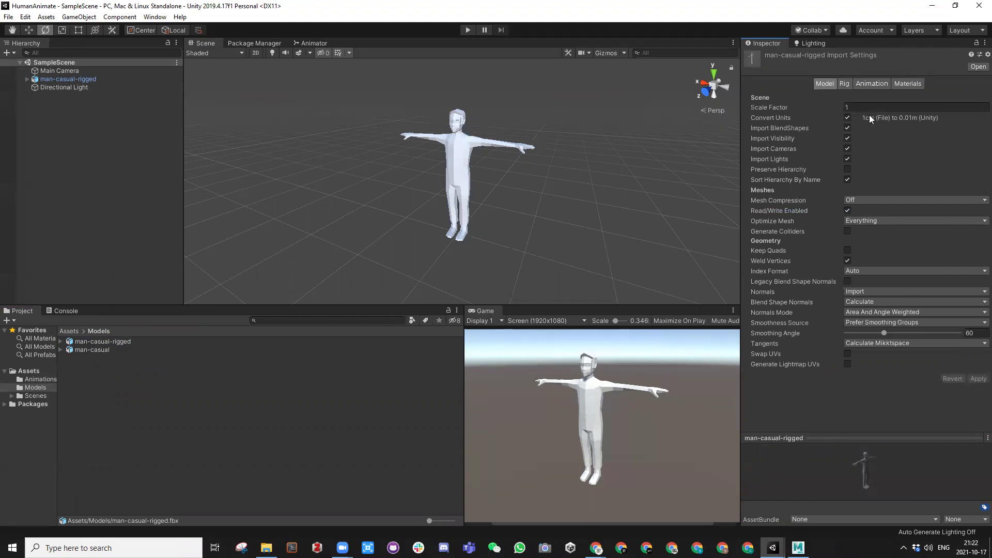
Review the animation import settings and the sub-assets of the man-casual-rigged model asset
click(867, 84)
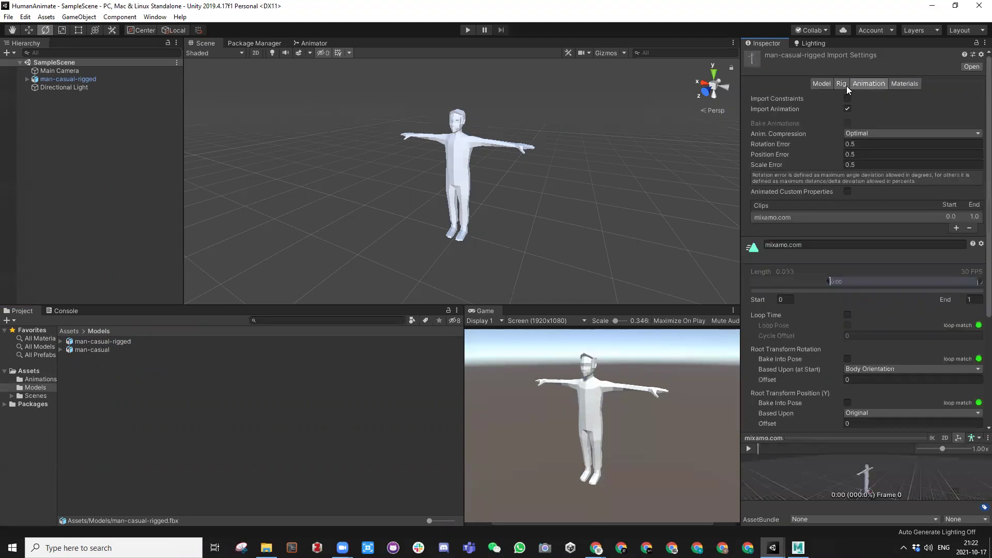
click(61, 341)
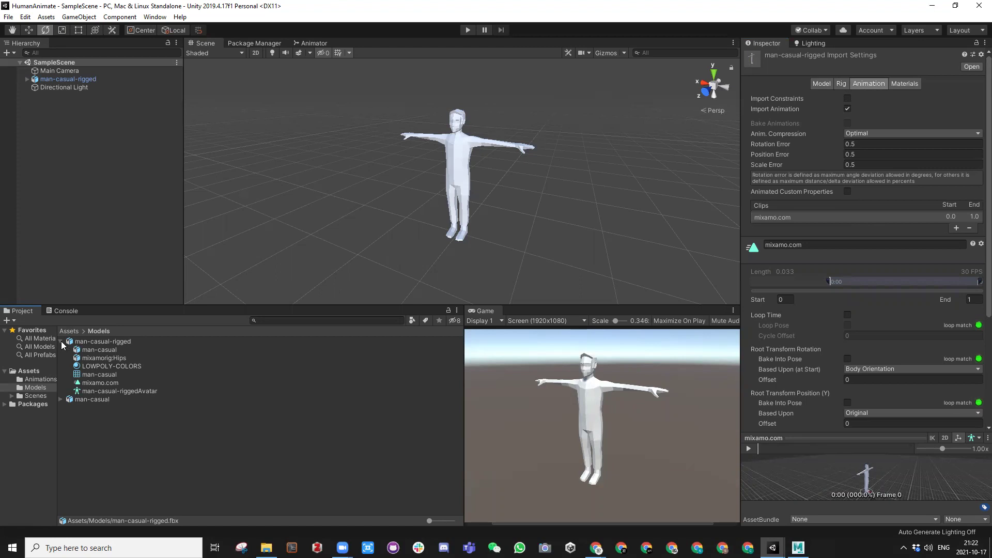
click(61, 341)
click(95, 343)
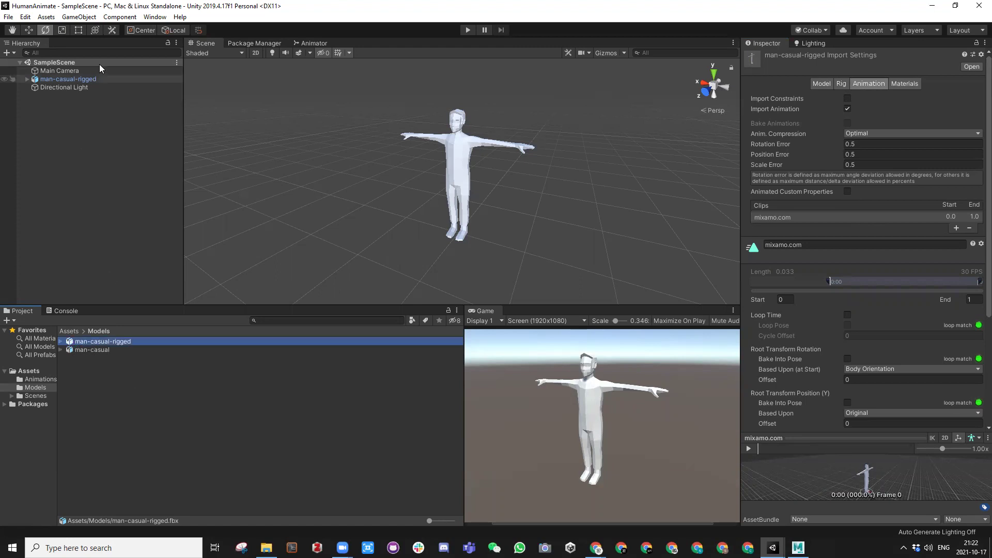
Inspect the man-casual-rigged object in the scene, including its child objects, Animator component and the components available to add
click(45, 80)
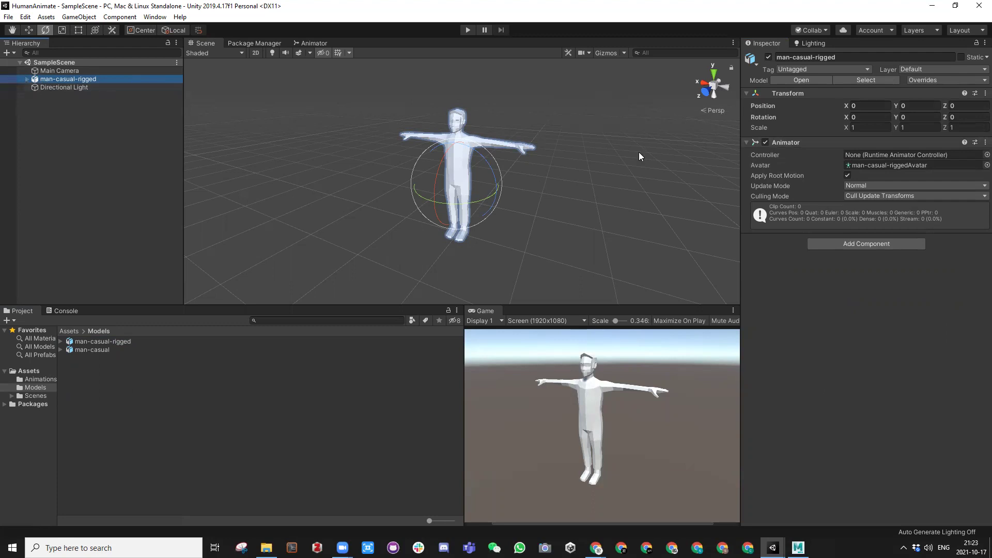
click(27, 79)
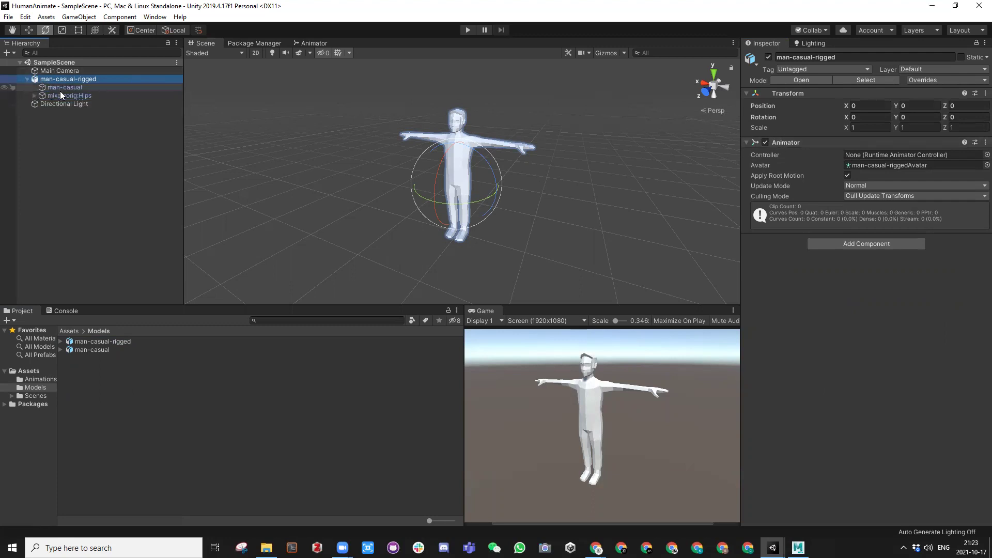
click(62, 89)
click(63, 95)
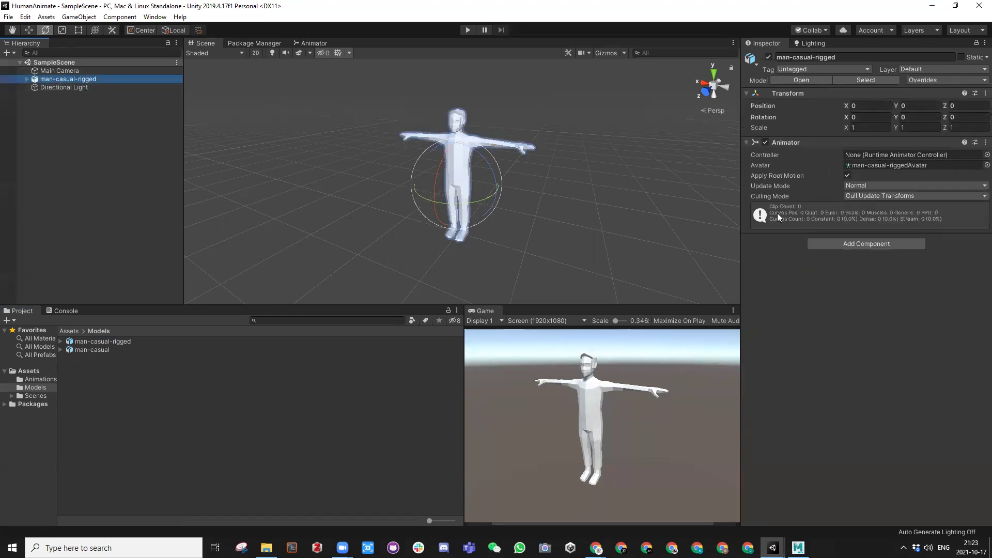
click(829, 243)
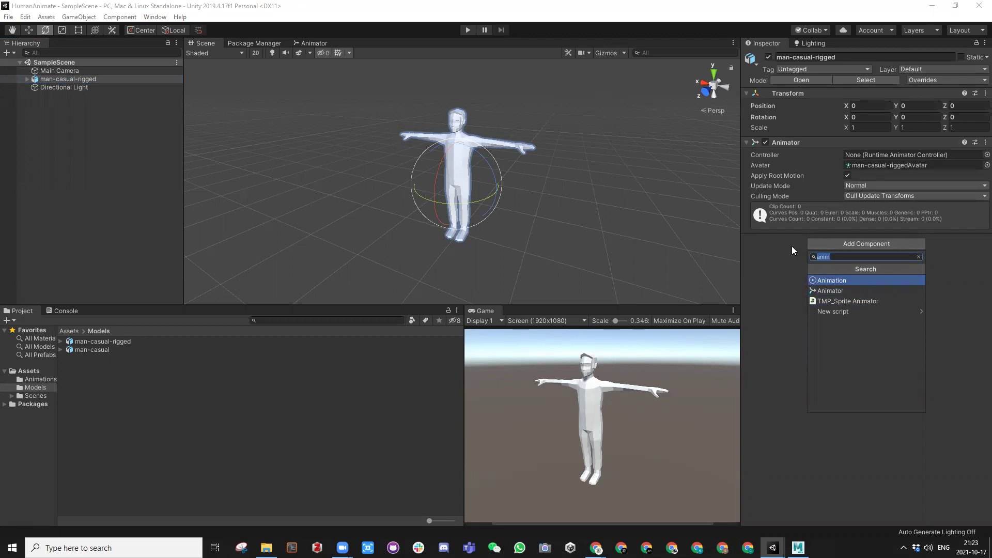
click(847, 206)
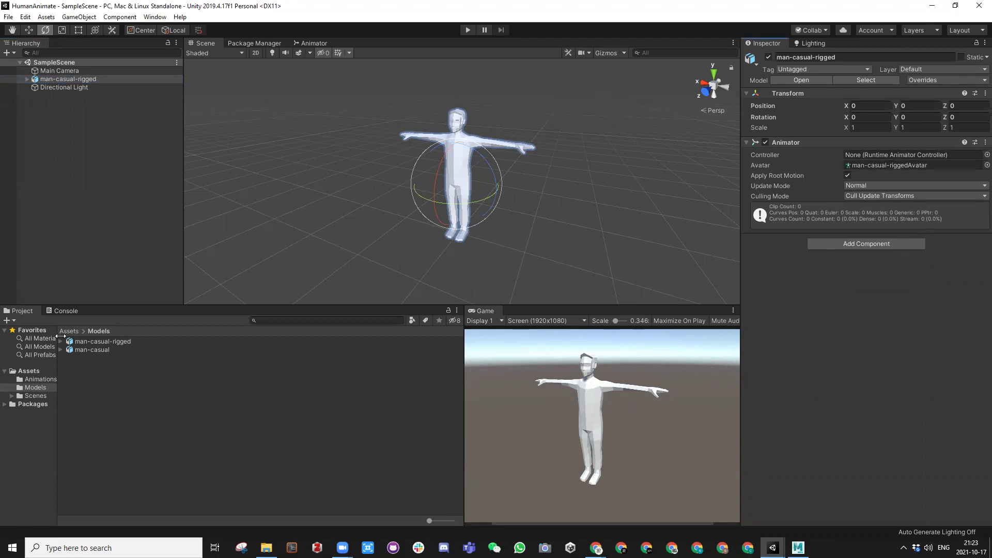
Check the rigged model's sub-assets against the scene object and run the scene briefly in Play mode
click(61, 342)
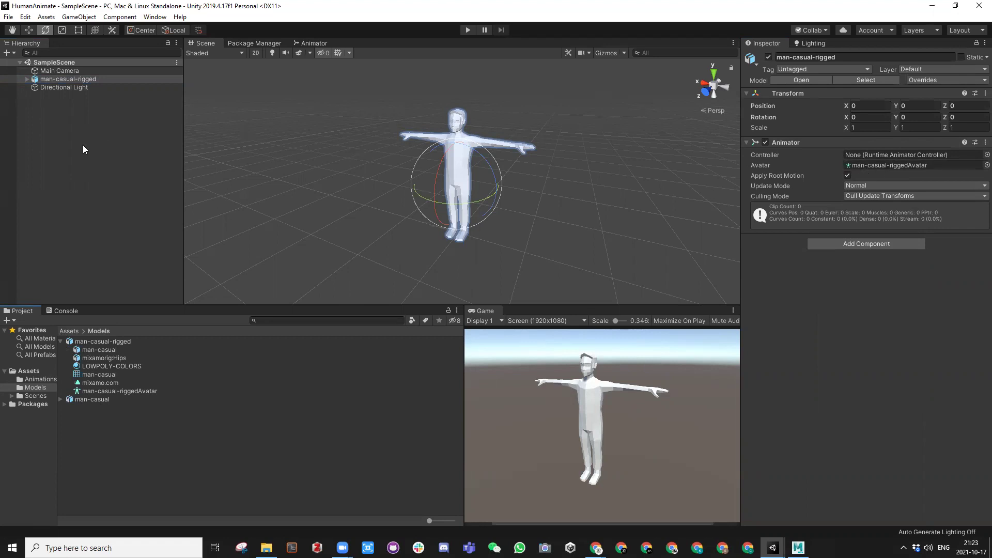
click(49, 79)
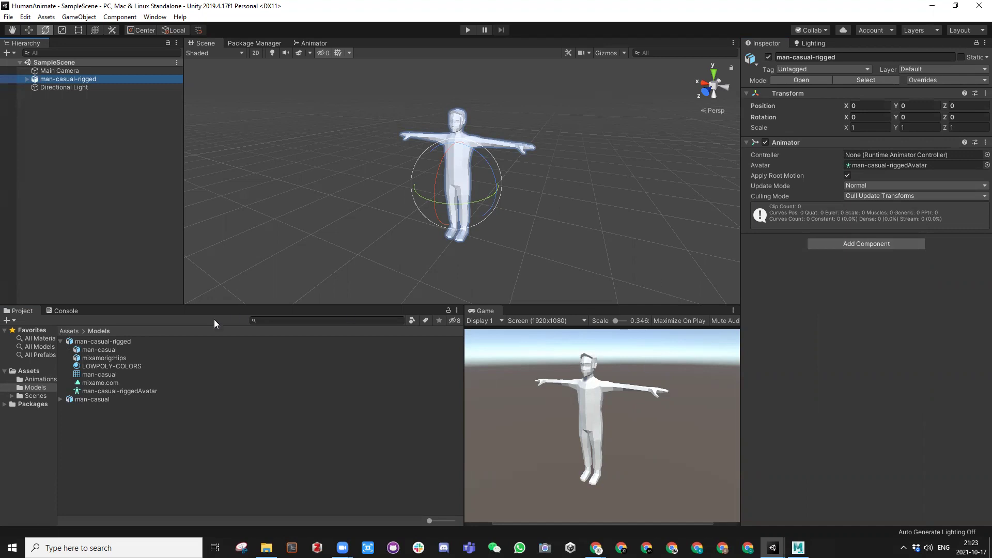
click(61, 341)
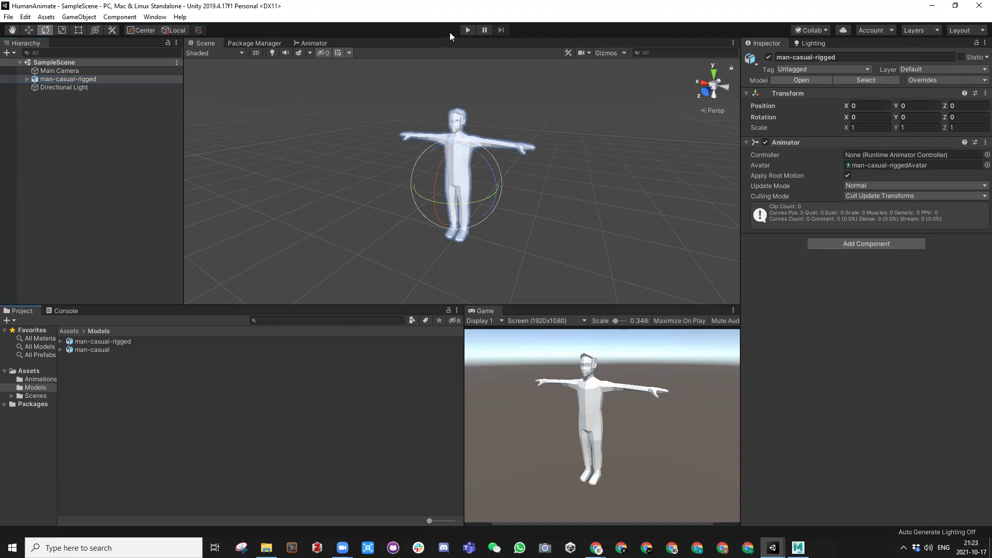
click(464, 31)
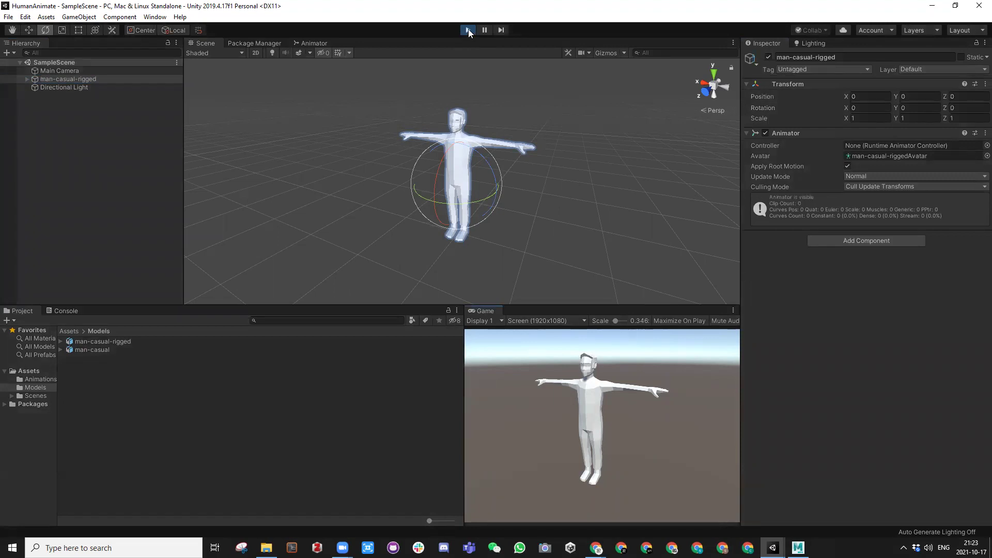
click(468, 30)
Create a folder named Animators directly under Assets
click(70, 332)
right_click(88, 384)
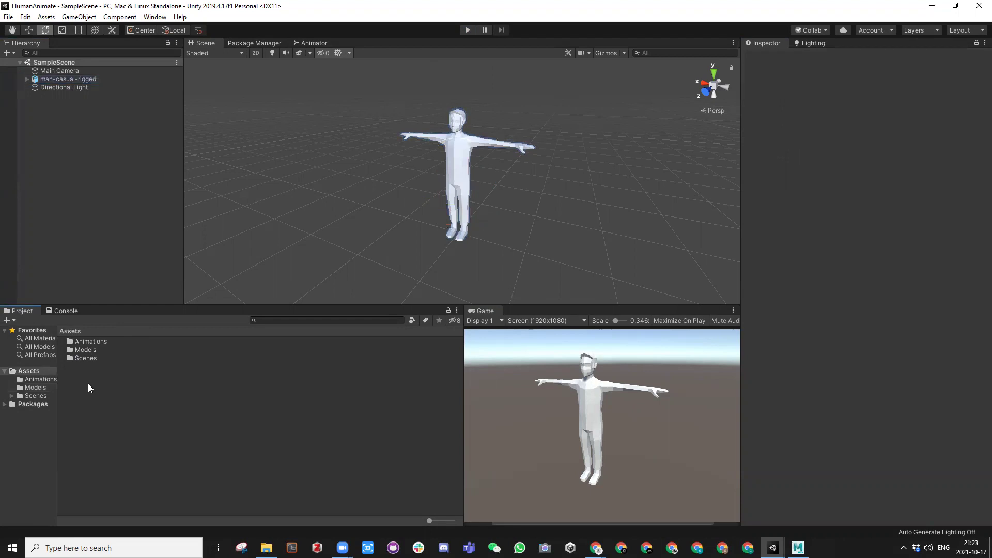
mouse_move(140, 132)
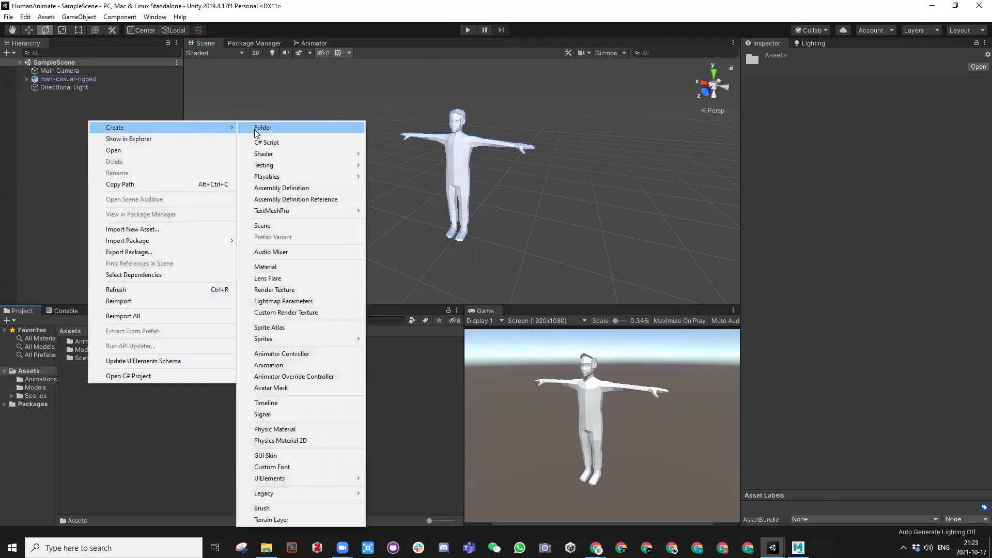
click(262, 127)
text(Anim)
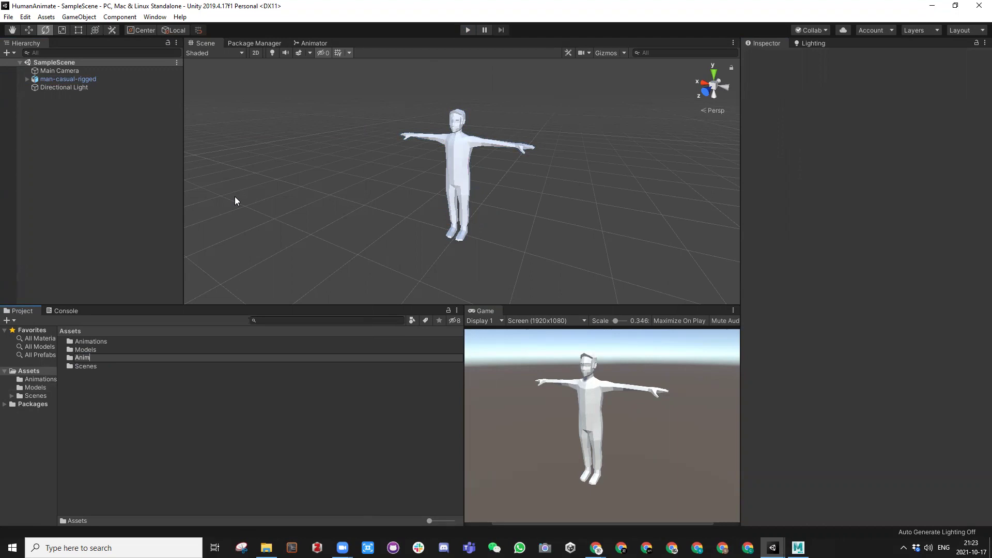
text(ator)
key(Return)
click(101, 350)
click(104, 350)
text(s)
key(Return)
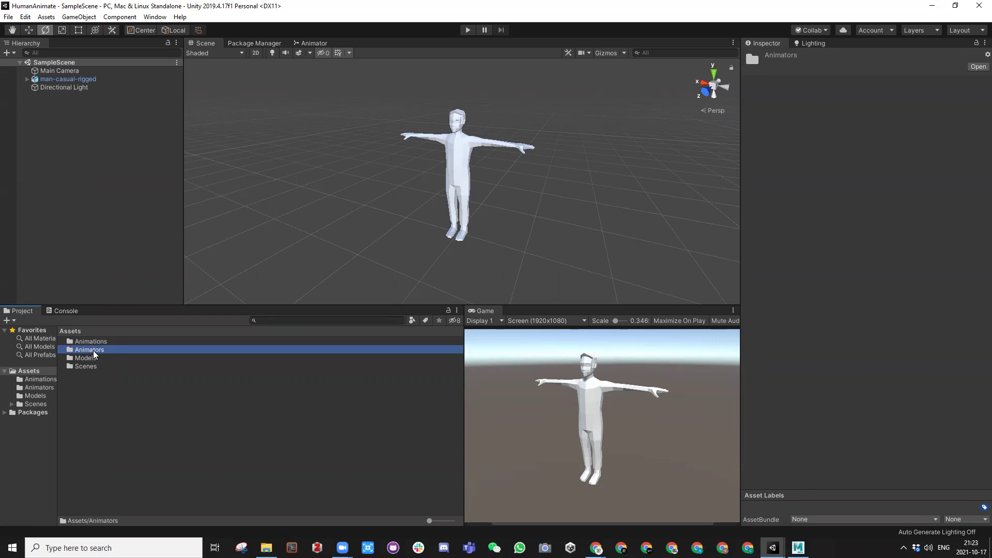
Create an Animator Controller named ManAnimations inside the Animators folder
double_click(94, 351)
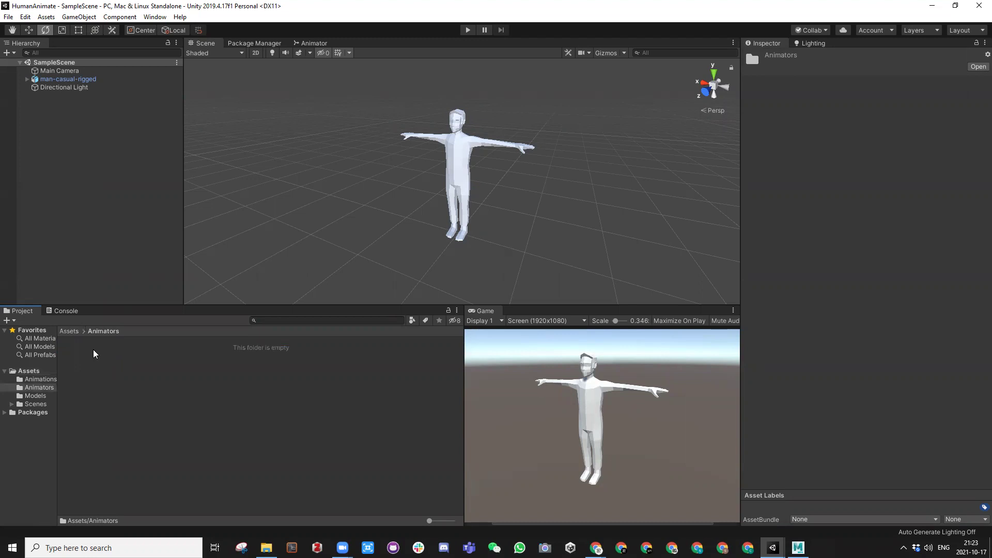
click(67, 331)
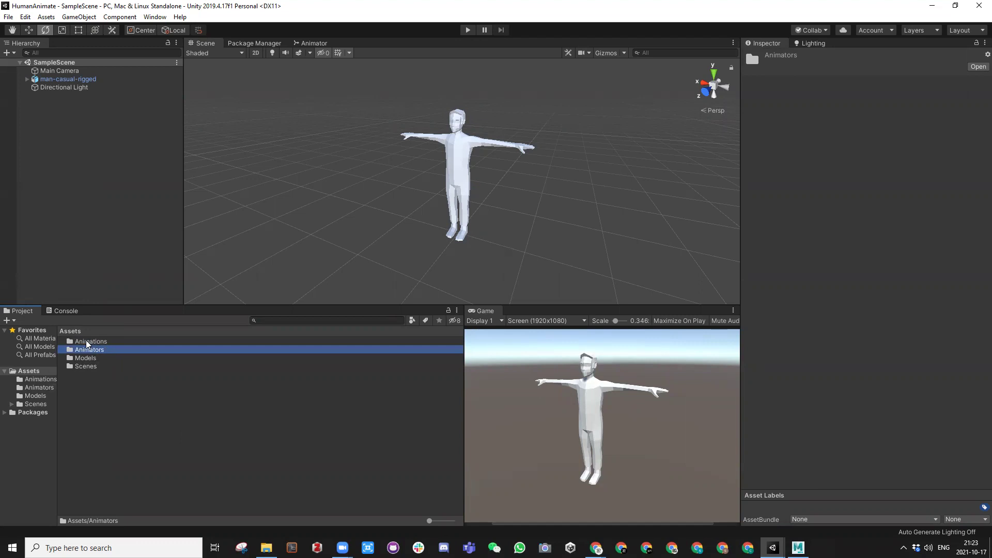
double_click(90, 351)
right_click(91, 369)
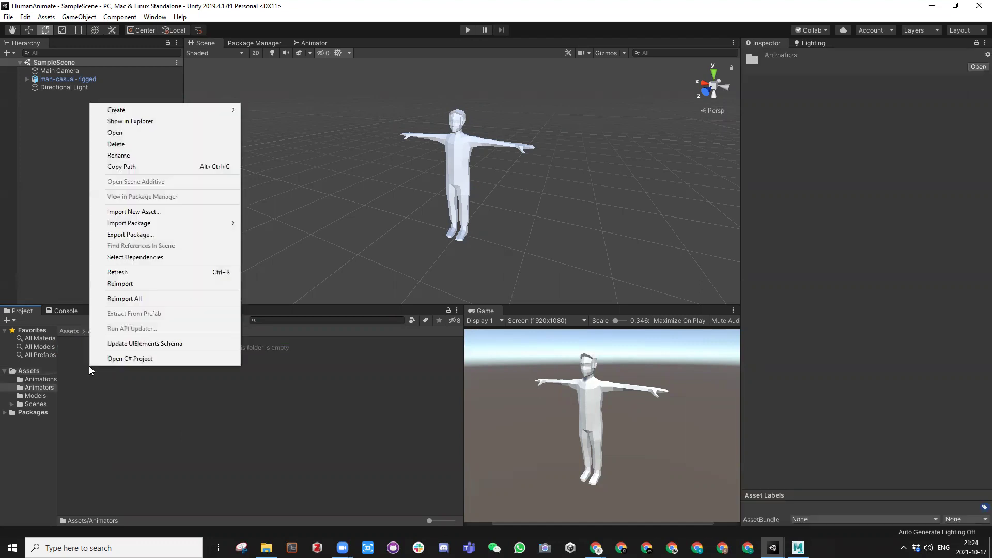
mouse_move(144, 112)
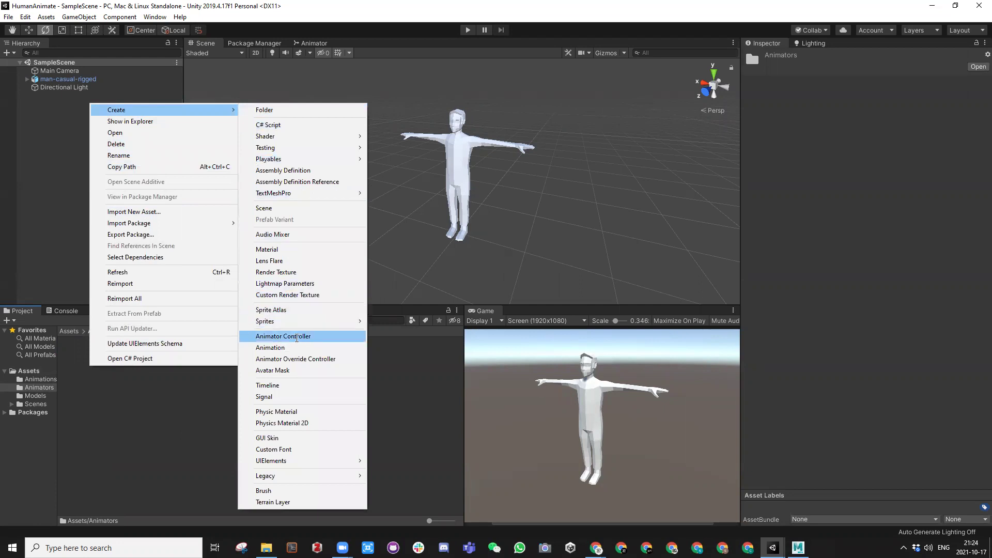
click(297, 336)
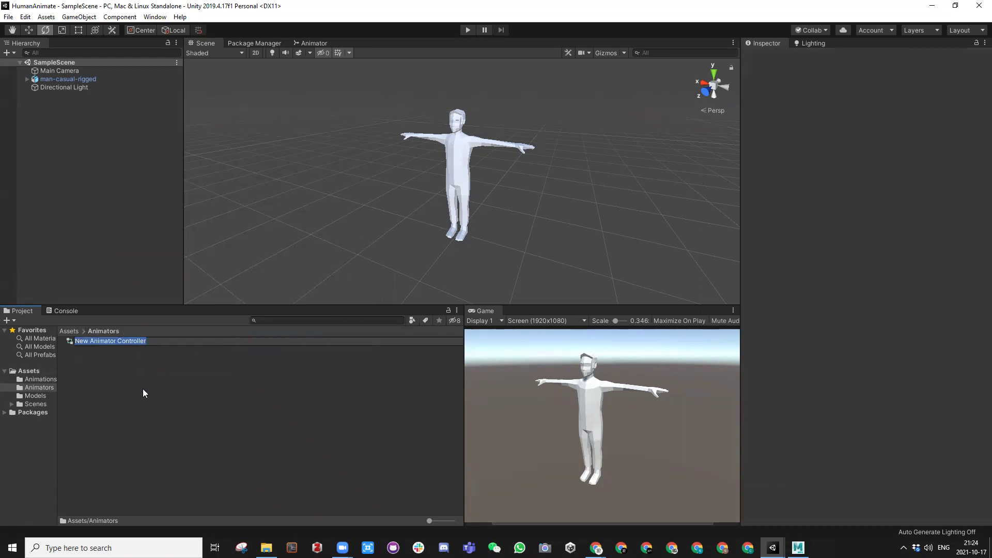
text(ManAnimations)
key(Return)
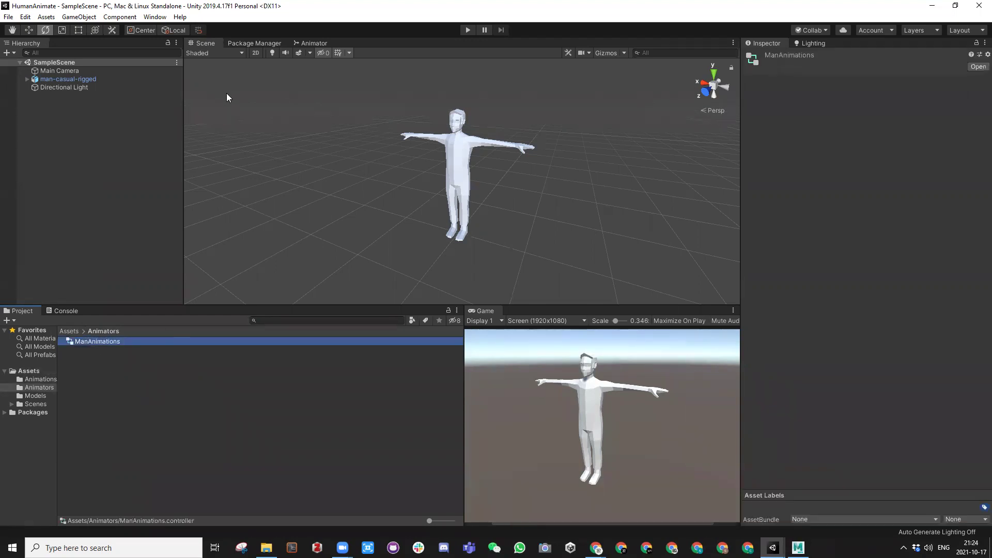
Open the ManAnimations controller's state graph and move the Exit state closer to the Any State and Entry nodes
double_click(88, 340)
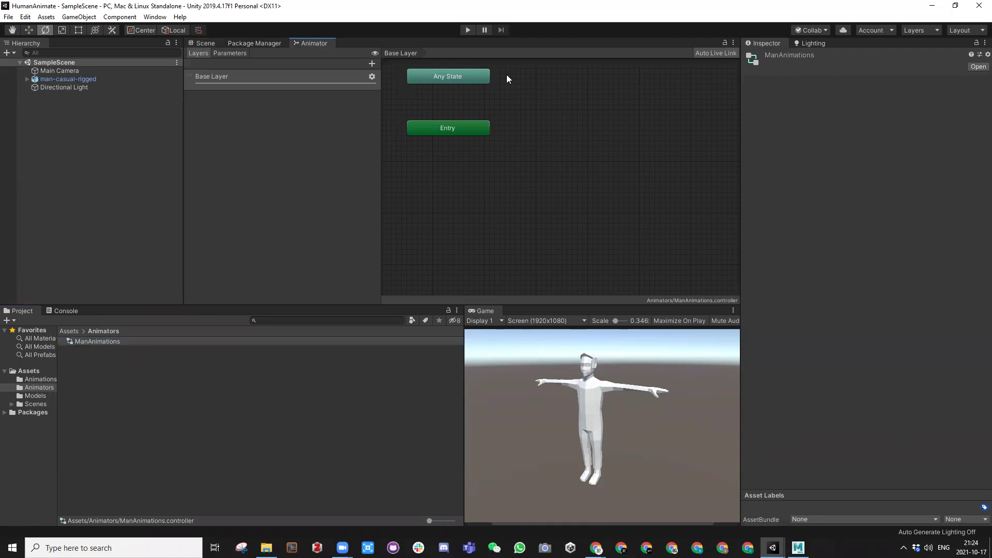
scroll(468, 177, down, 7)
scroll(499, 175, up, 5)
scroll(624, 172, down, 2)
drag(625, 171, 541, 162)
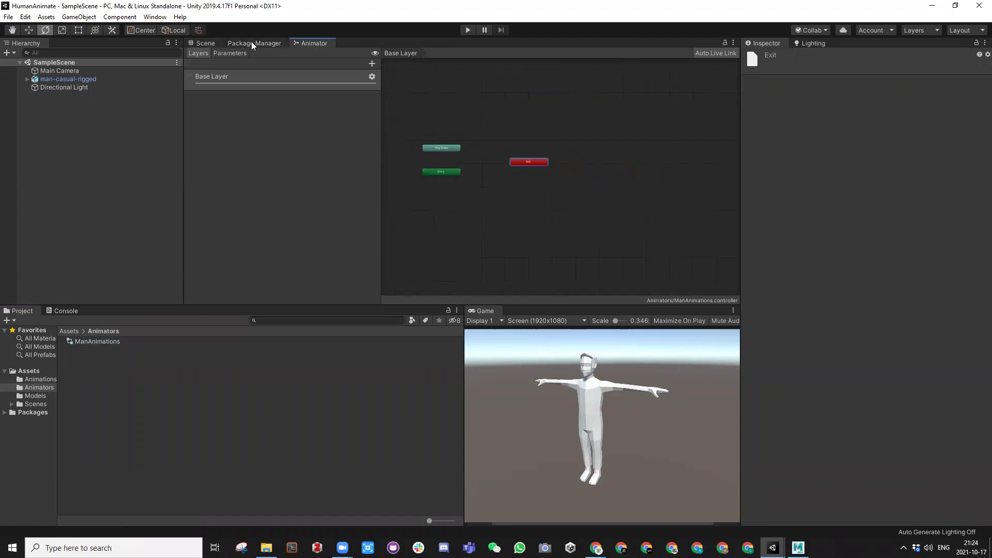
Assign ManAnimations as the controller of man-casual-rigged's Animator component and return to the controller's state graph
click(196, 43)
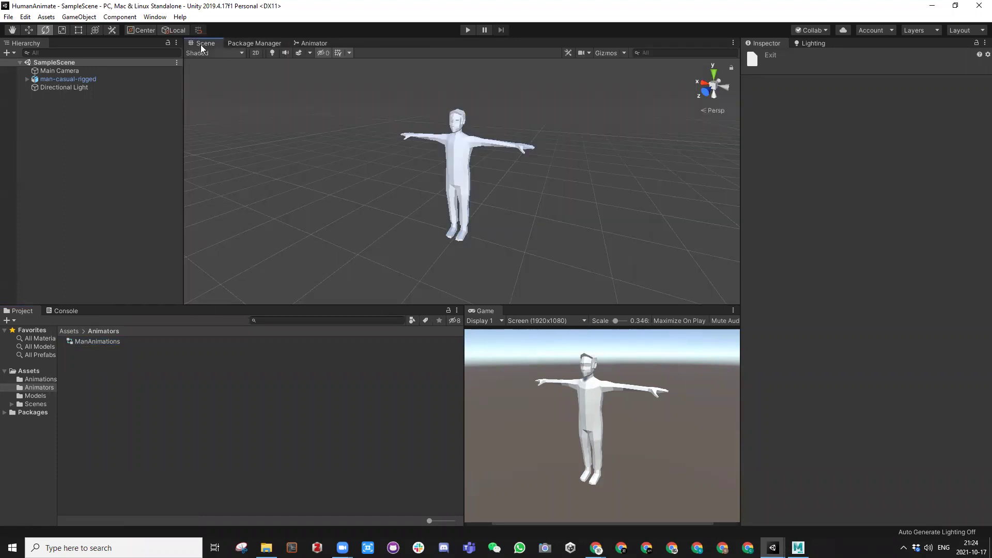
click(52, 80)
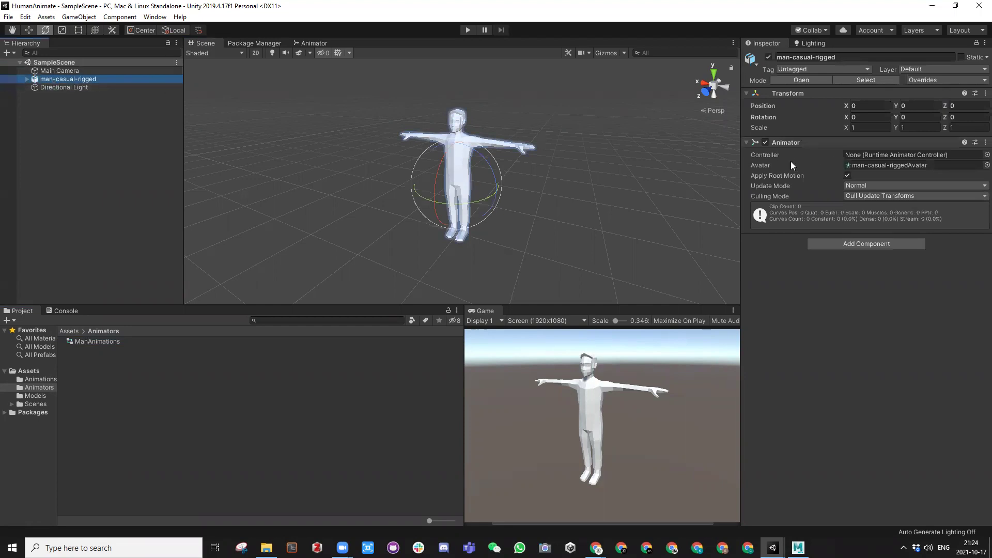
drag(92, 342, 878, 158)
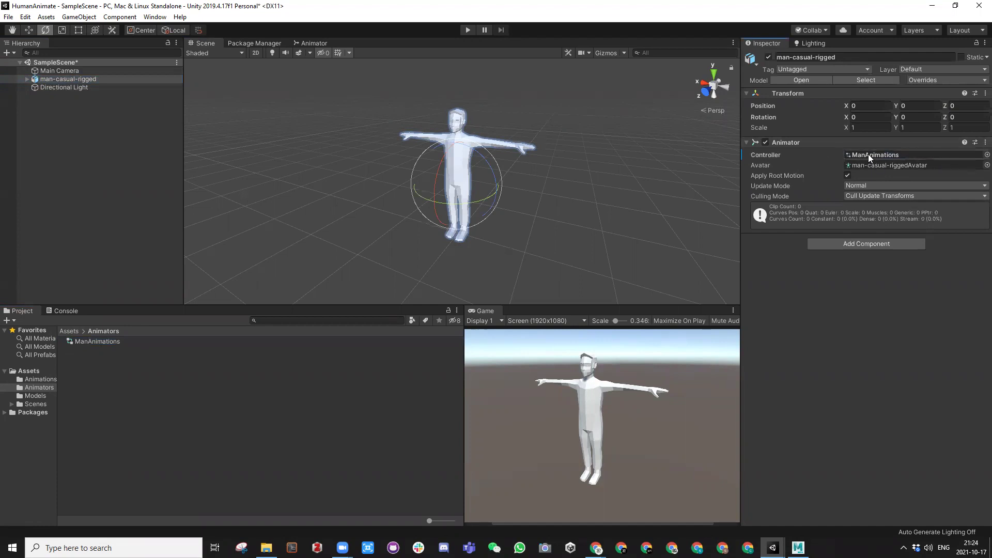
click(90, 343)
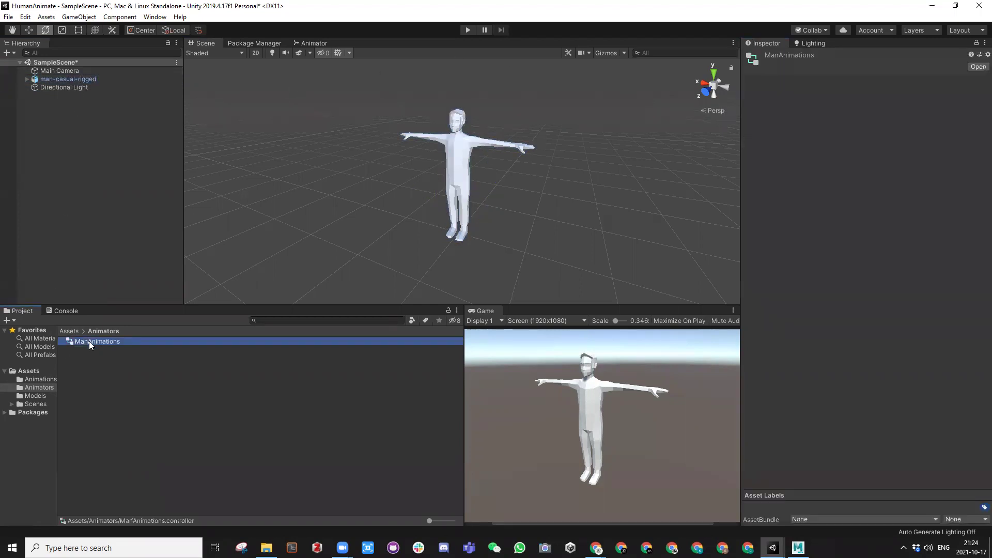
click(315, 44)
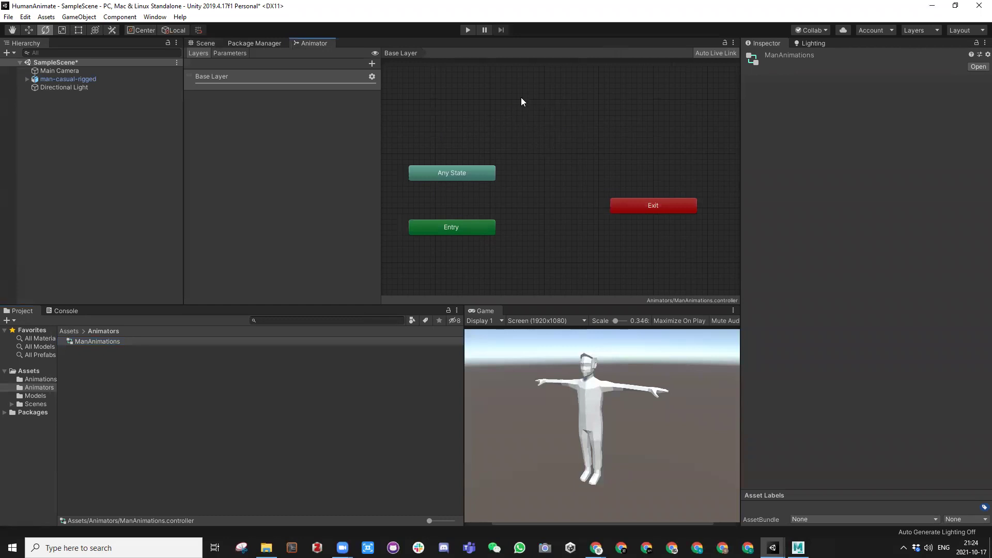
Move the Entry node farther below Any State and create an empty state placed between the two nodes
click(521, 101)
drag(461, 225, 457, 272)
click(454, 235)
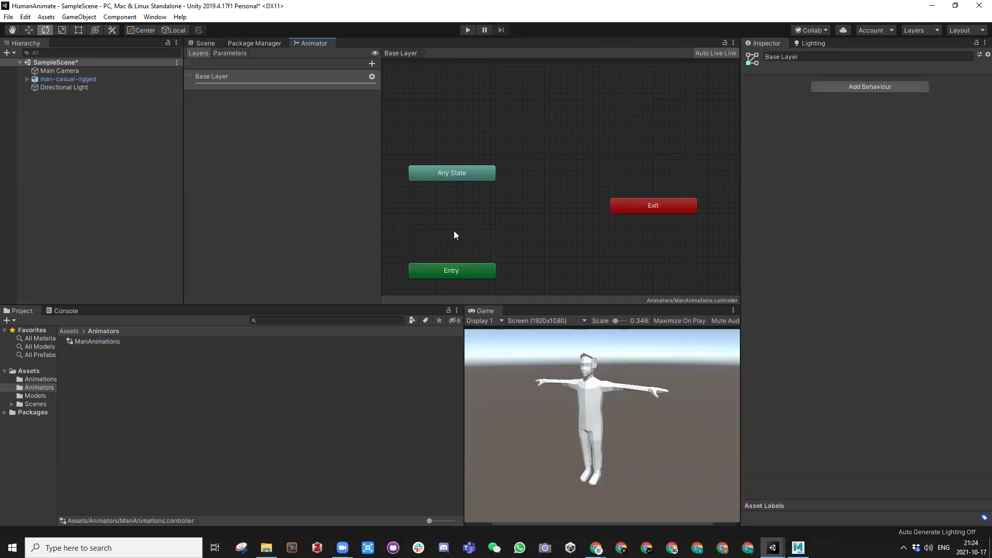
scroll(465, 229, down, 3)
right_click(497, 211)
mouse_move(526, 219)
click(635, 219)
drag(554, 219, 514, 210)
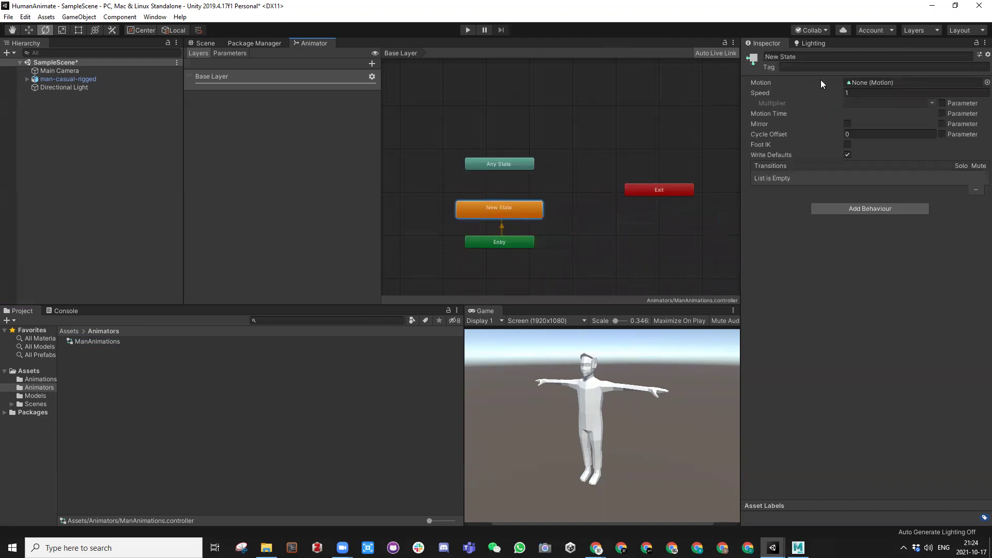
Assign the Idle clip as the new state's motion and rename the state Idle
click(986, 82)
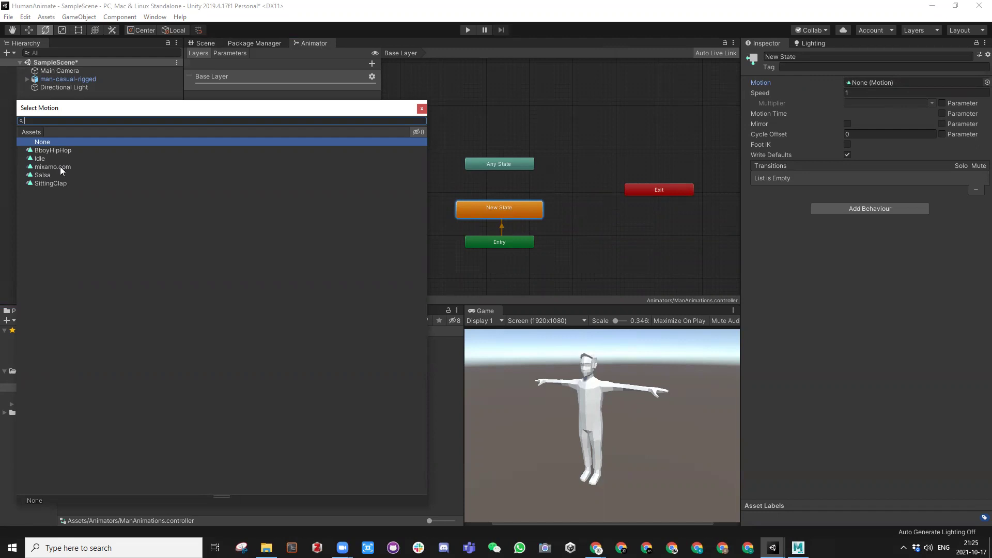
click(44, 159)
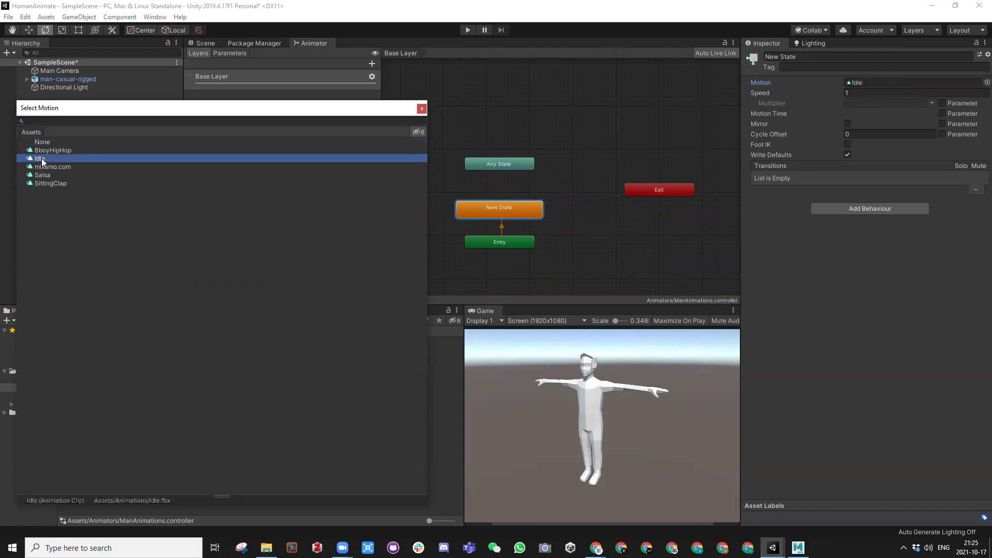
double_click(42, 158)
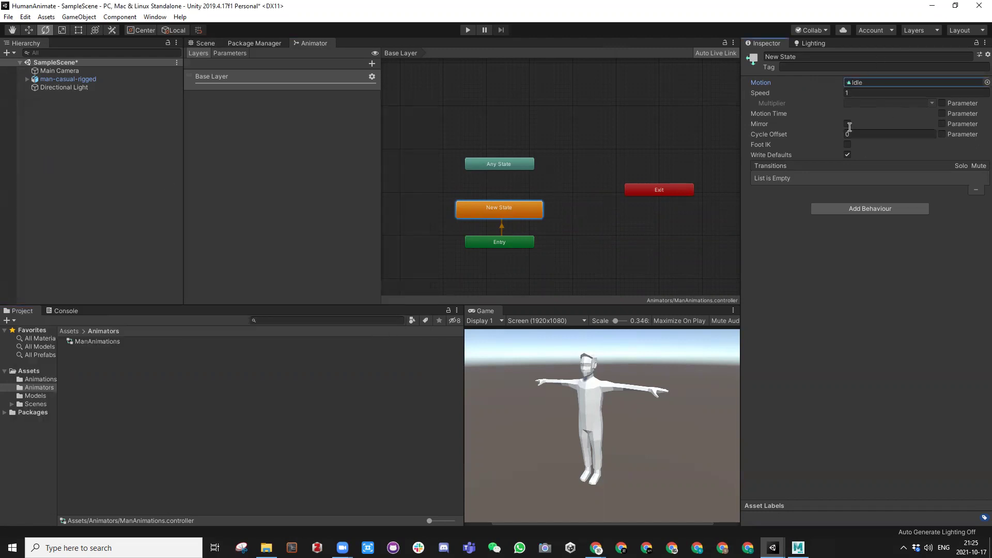
click(785, 57)
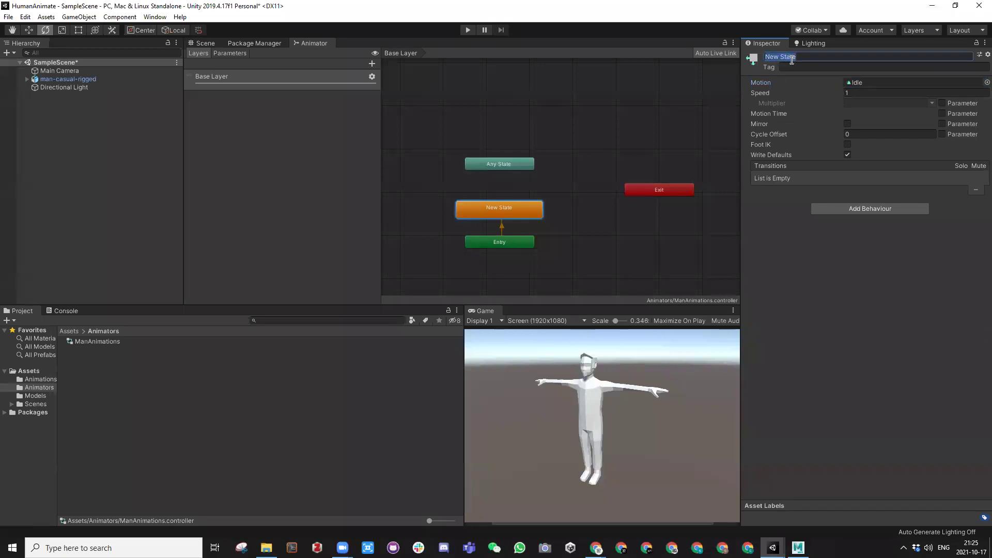
text(Idle)
key(Return)
click(595, 131)
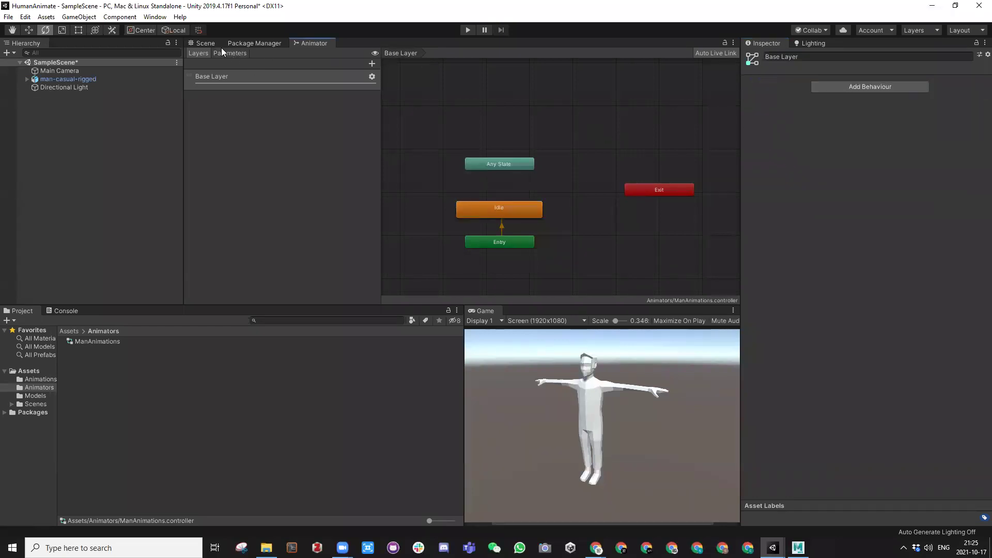
Run the scene briefly to check the character's idle animation in the Game view and stop playback
click(468, 29)
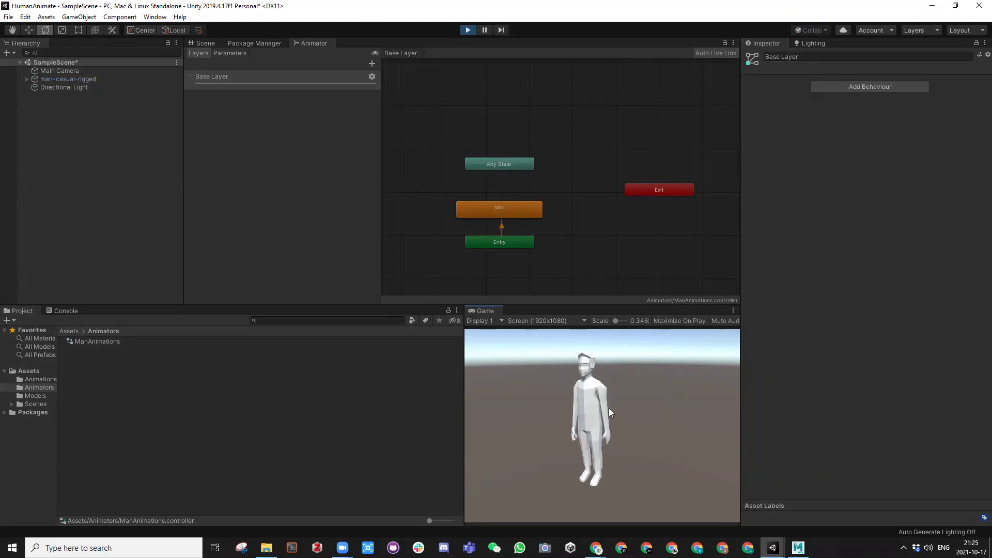
click(467, 29)
Change the Idle state's motion to the Salsa clip
click(509, 211)
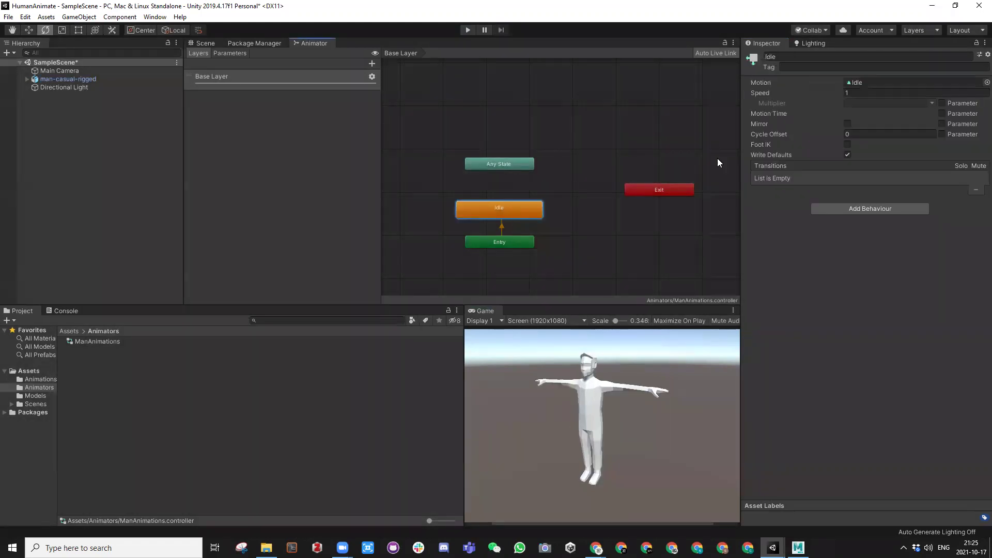
click(987, 82)
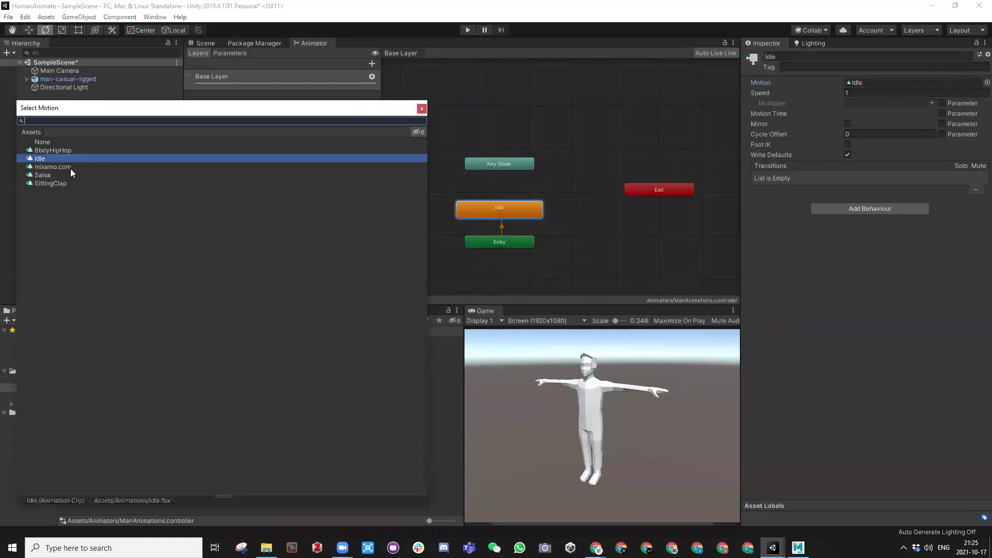
double_click(47, 176)
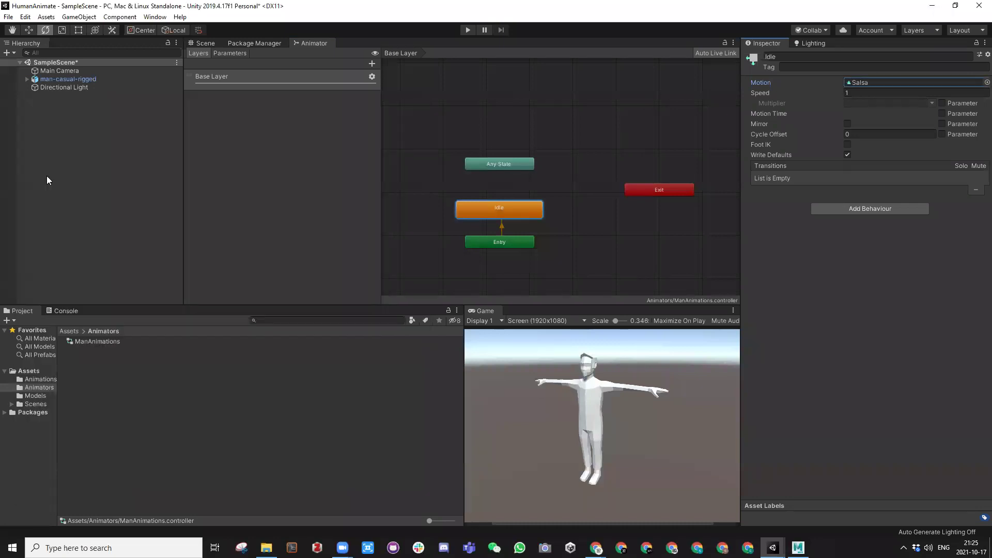
Run the scene to preview the Salsa motion on the character, and stop playback
click(467, 30)
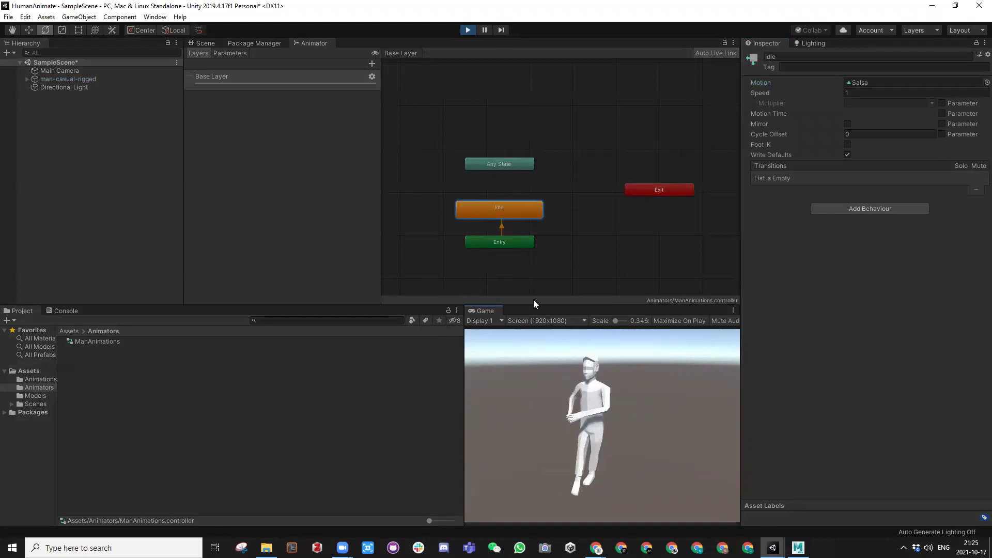
click(466, 30)
click(467, 30)
click(467, 30)
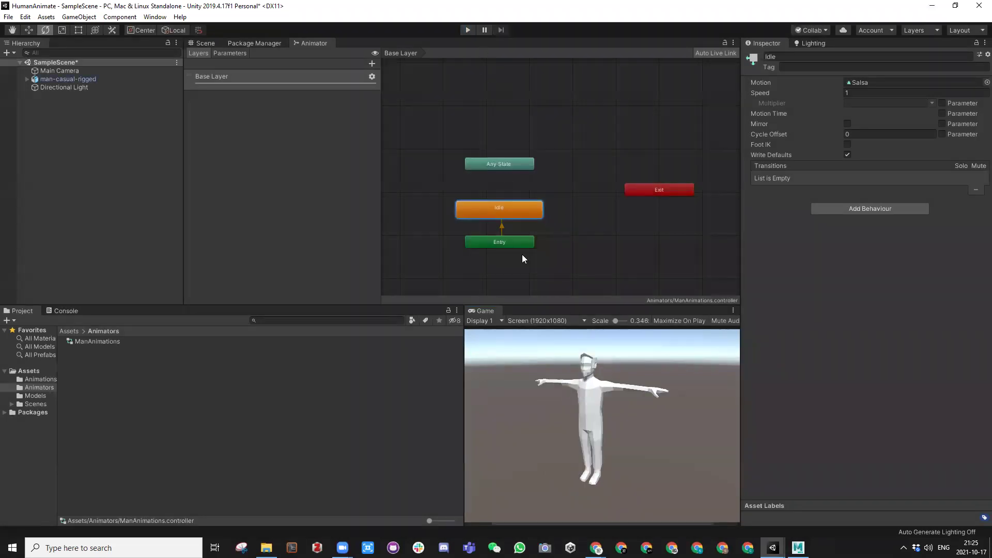
click(527, 303)
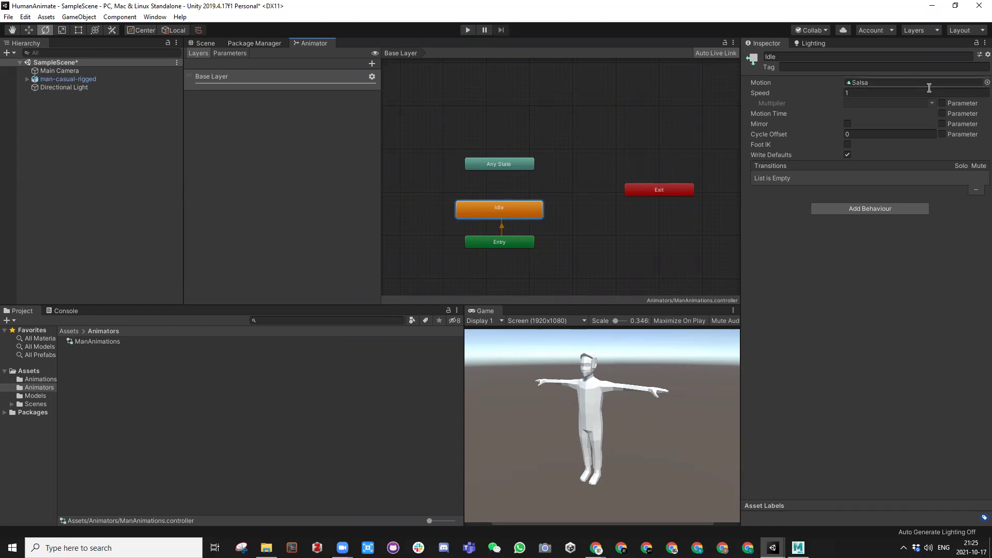
Assign BboyHipHop as the Idle state's motion and test it by running and stopping the scene
click(987, 82)
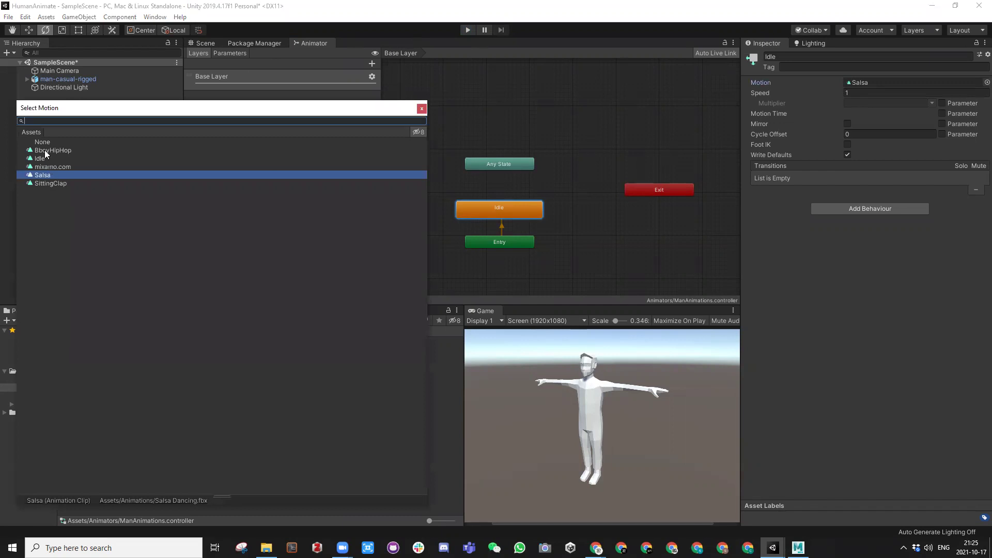
double_click(45, 151)
click(468, 30)
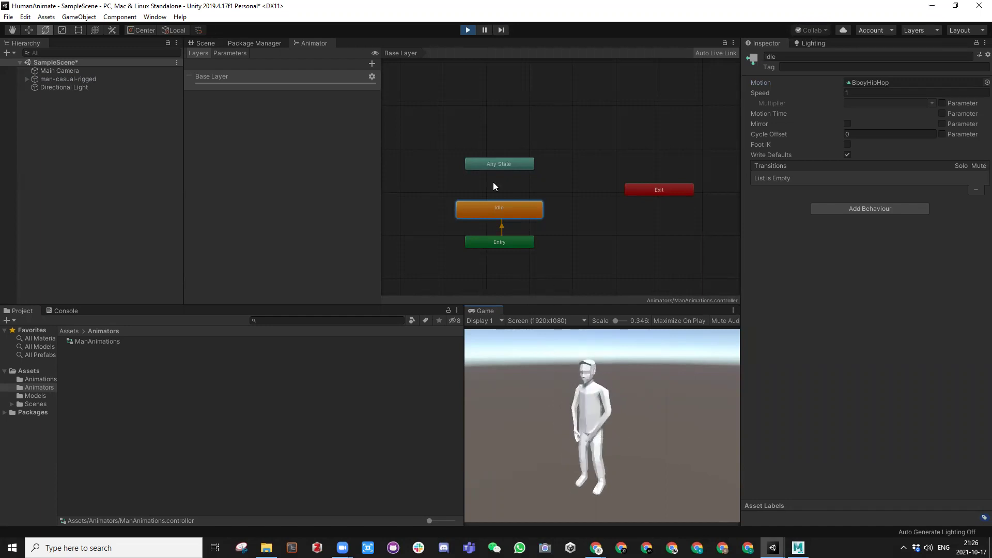
click(467, 30)
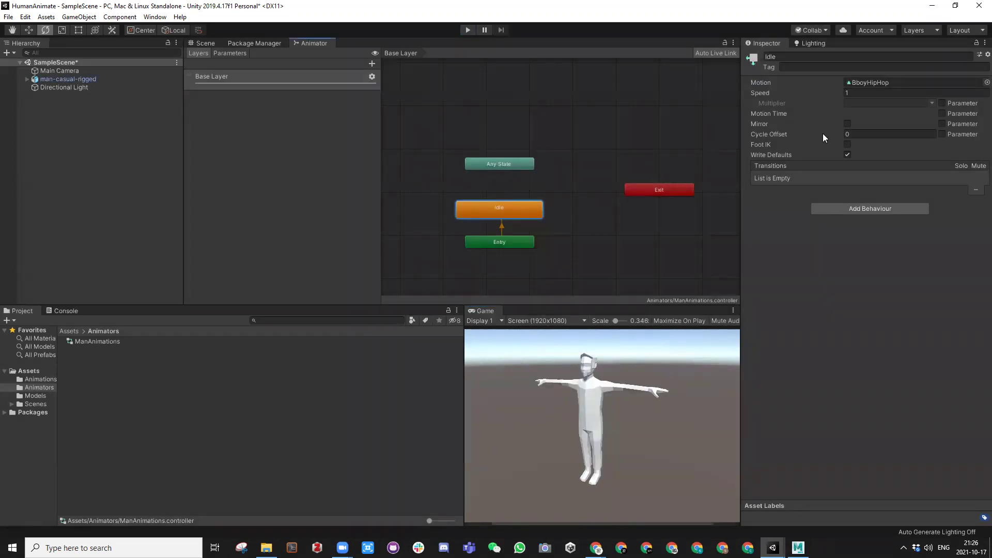
click(483, 100)
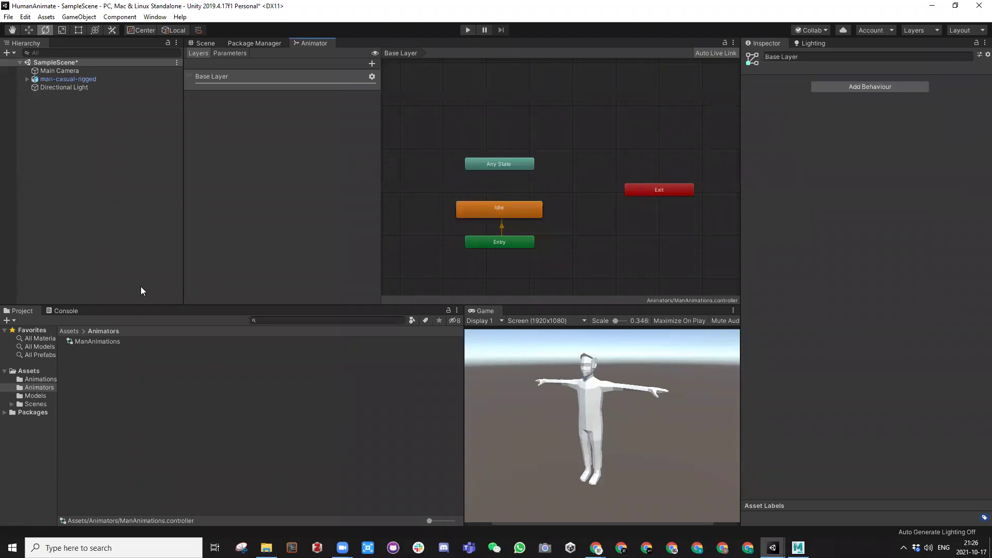
Open the project's Animations folder and expand the Sitting Clap and Salsa Dancing assets
click(68, 331)
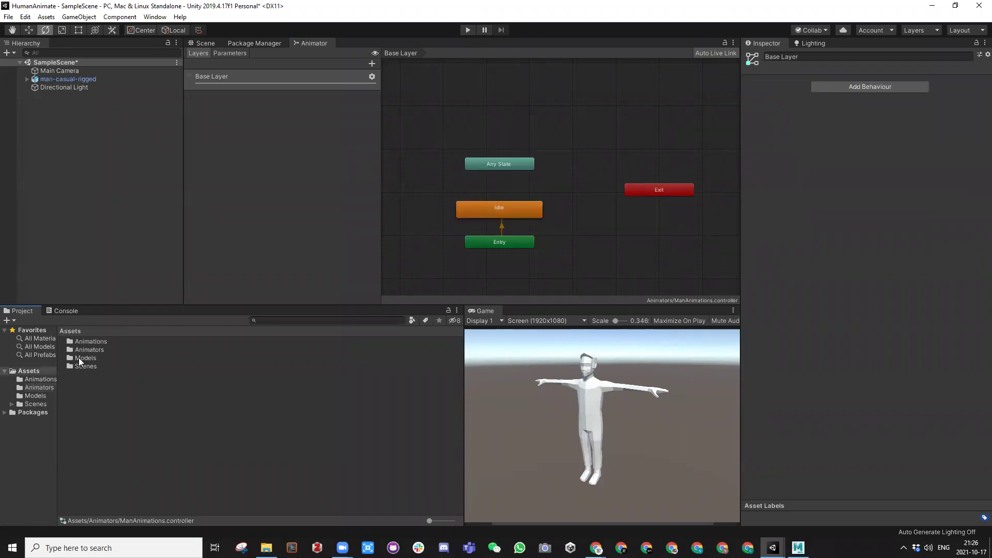
click(88, 341)
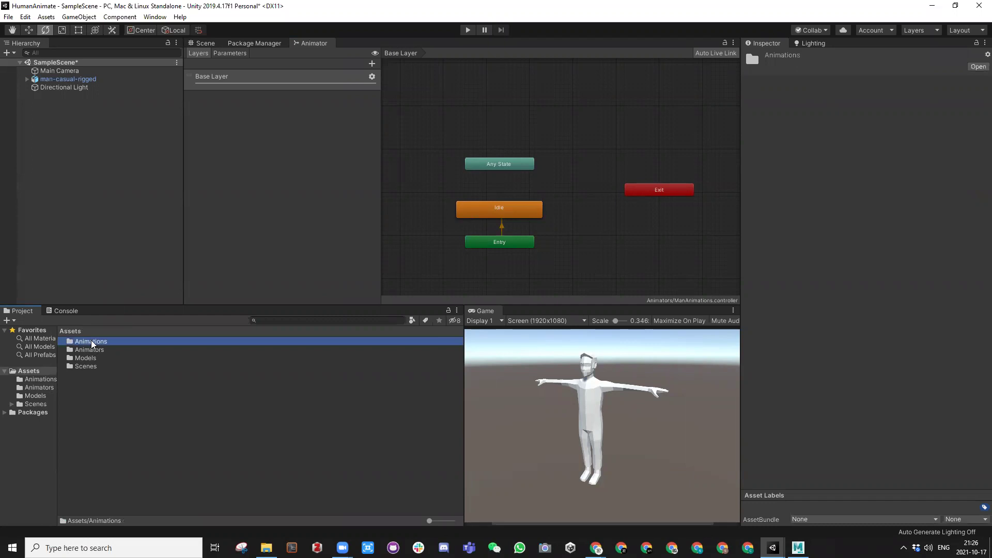
double_click(94, 342)
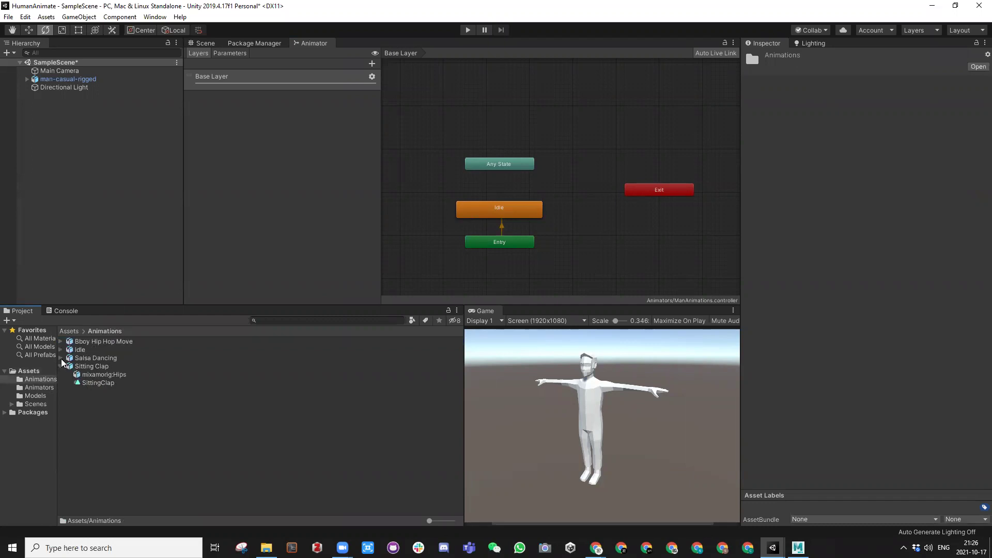
click(60, 358)
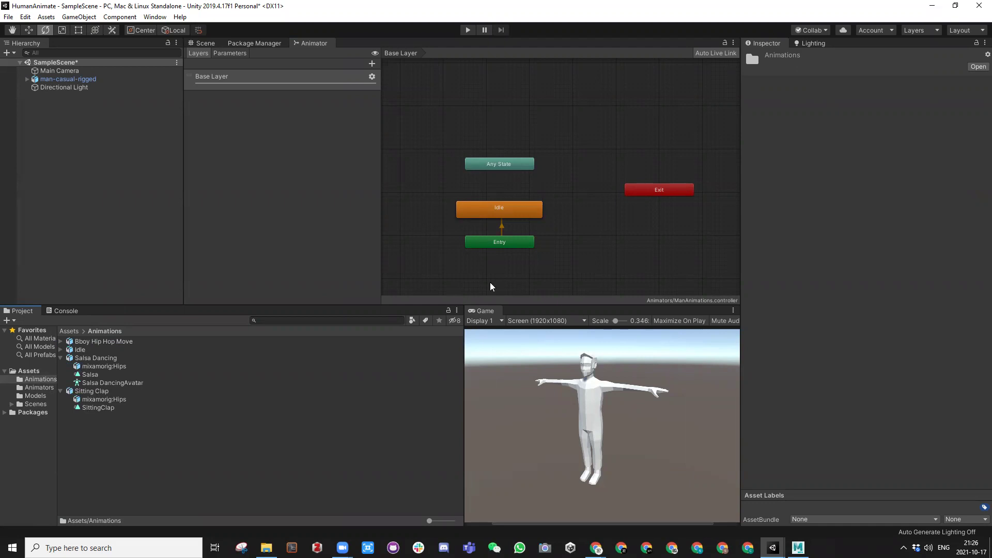
Assign SittingClap as the Idle state's motion and test it by running and stopping the scene
click(516, 213)
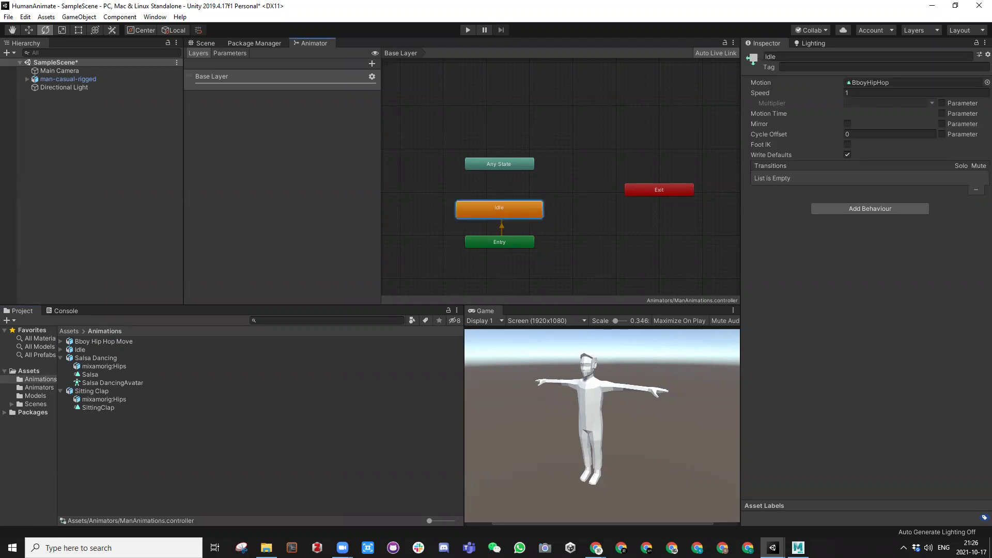
click(986, 82)
double_click(41, 183)
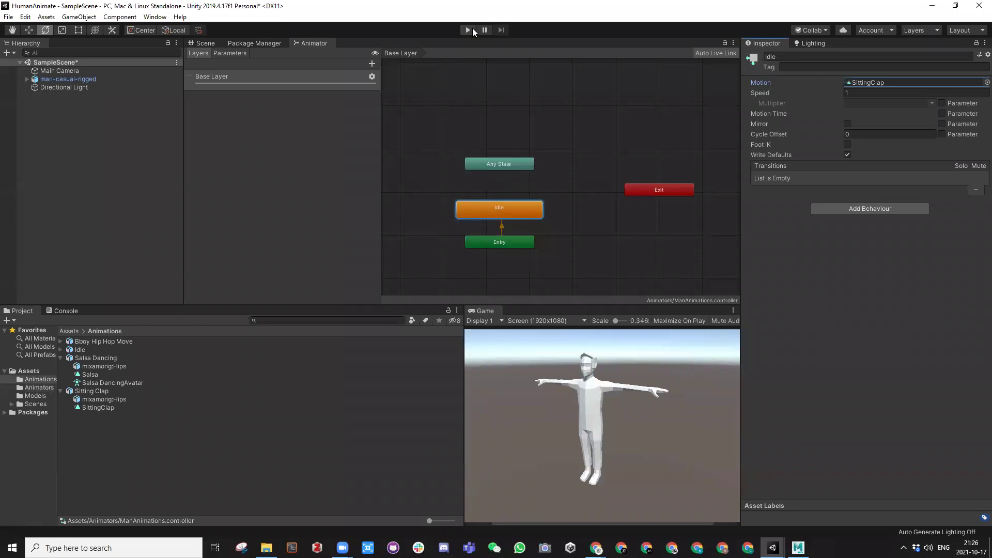
click(469, 30)
key(ctrl+p)
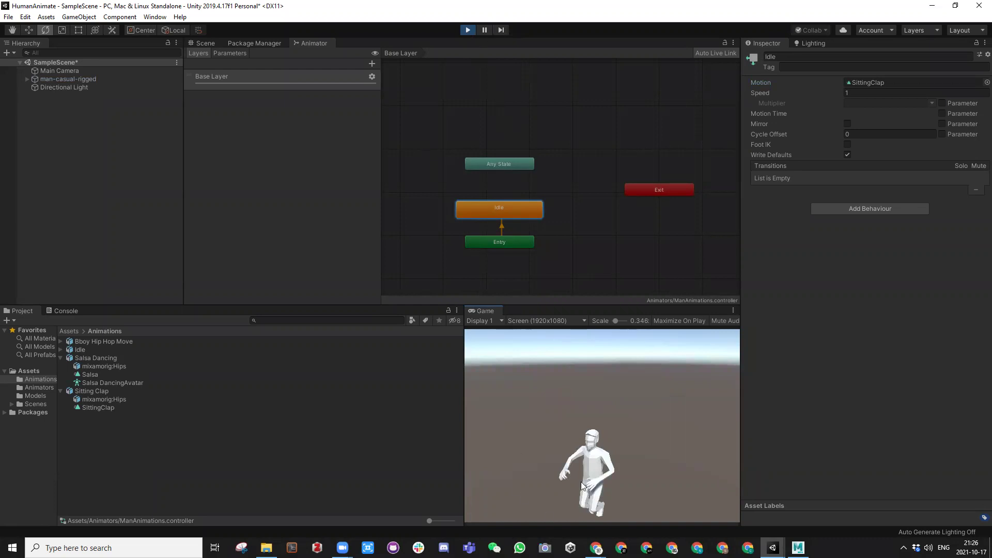
click(467, 29)
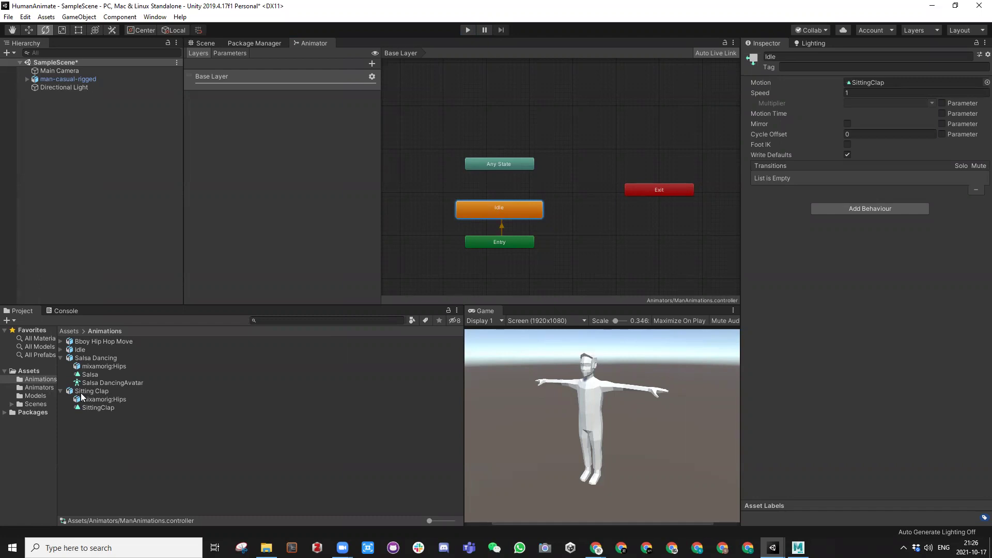
Set the Sitting Clap asset's rig animation type to Humanoid, apply it, and test the result by running the scene
click(60, 350)
click(60, 341)
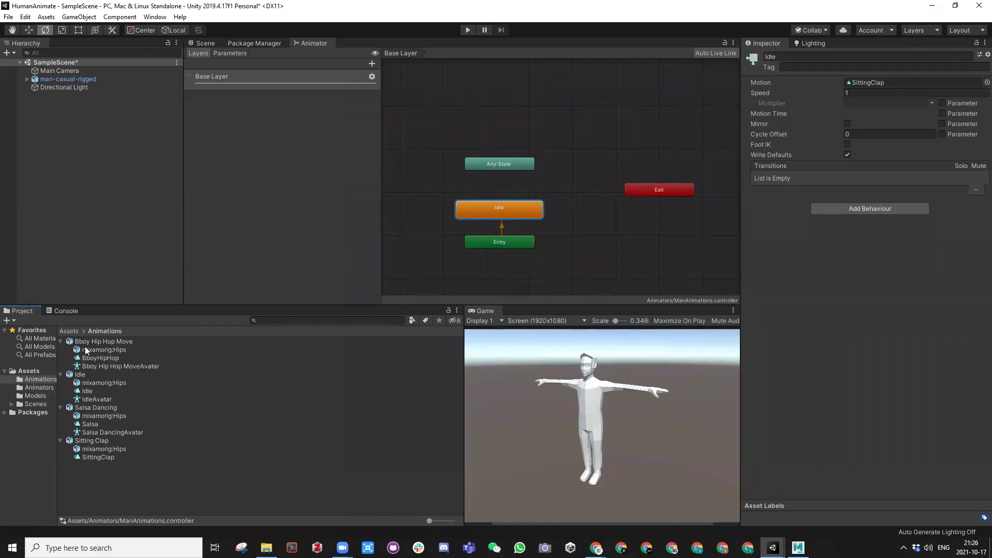
click(88, 442)
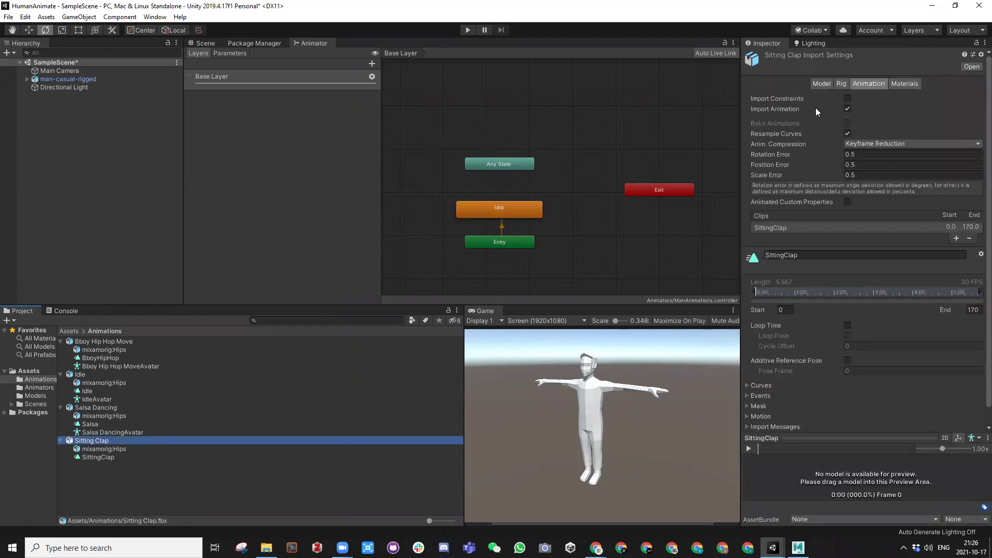
click(840, 84)
click(853, 98)
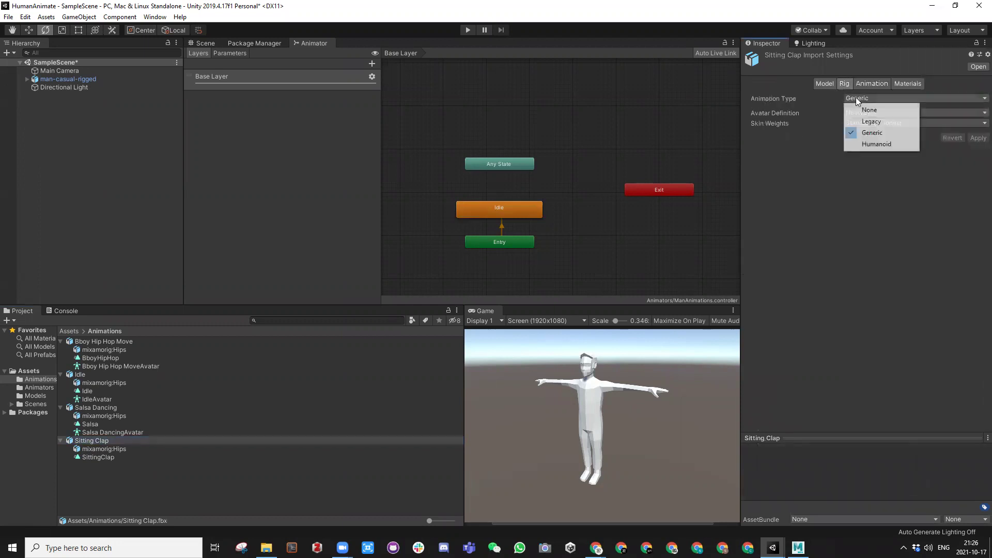
click(861, 145)
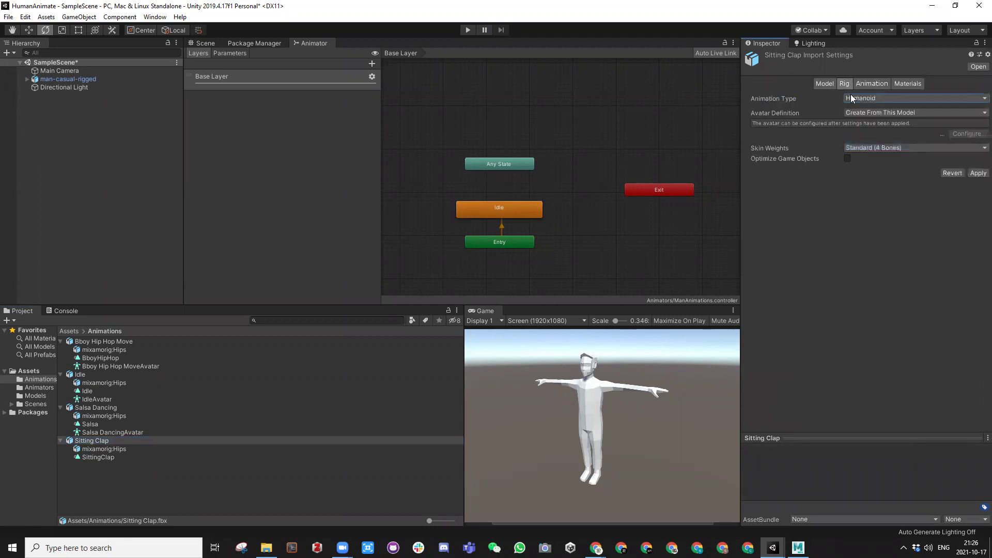
click(977, 174)
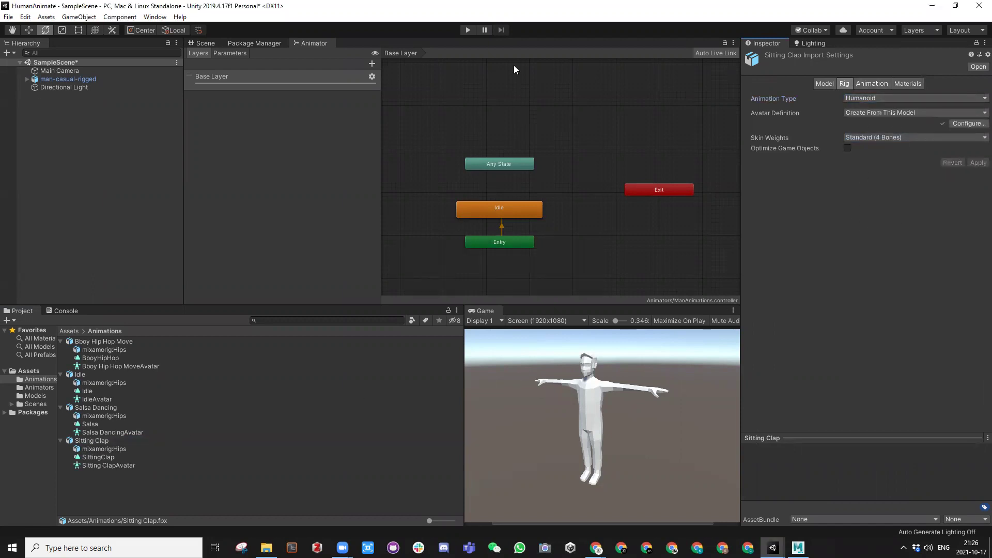
click(469, 30)
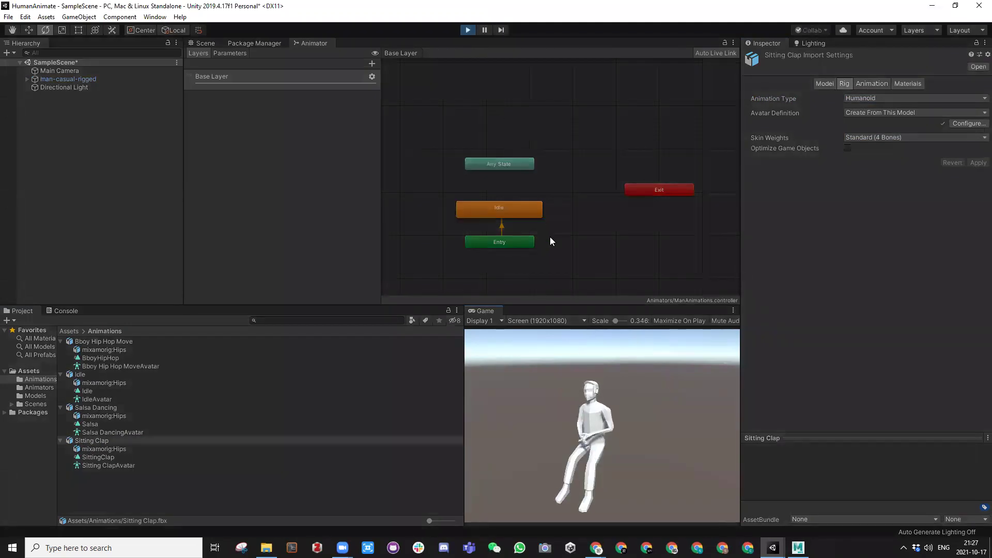
click(468, 30)
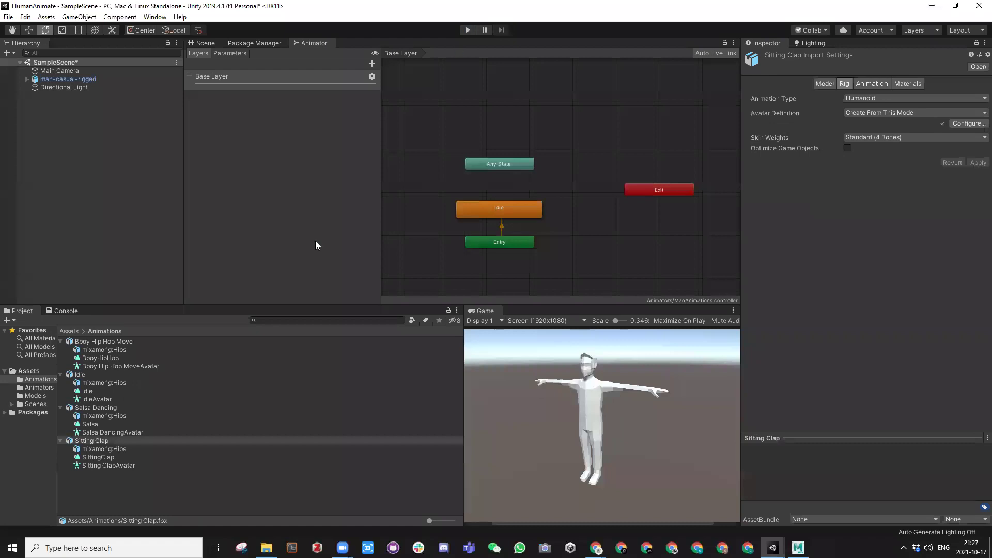
Enable Loop Time for the BboyHipHop clip of the Bboy Hip Hop Move asset and apply the import settings
click(95, 358)
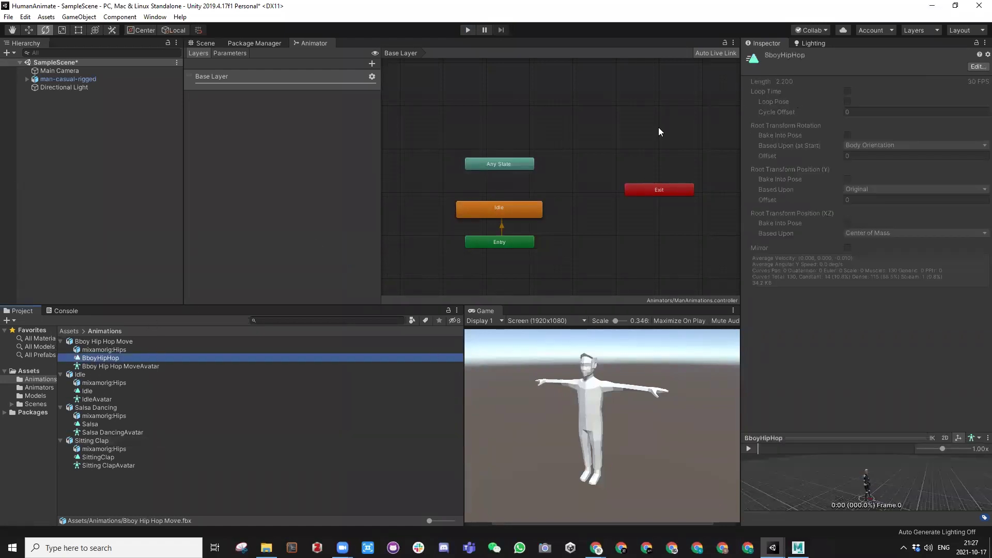
click(107, 342)
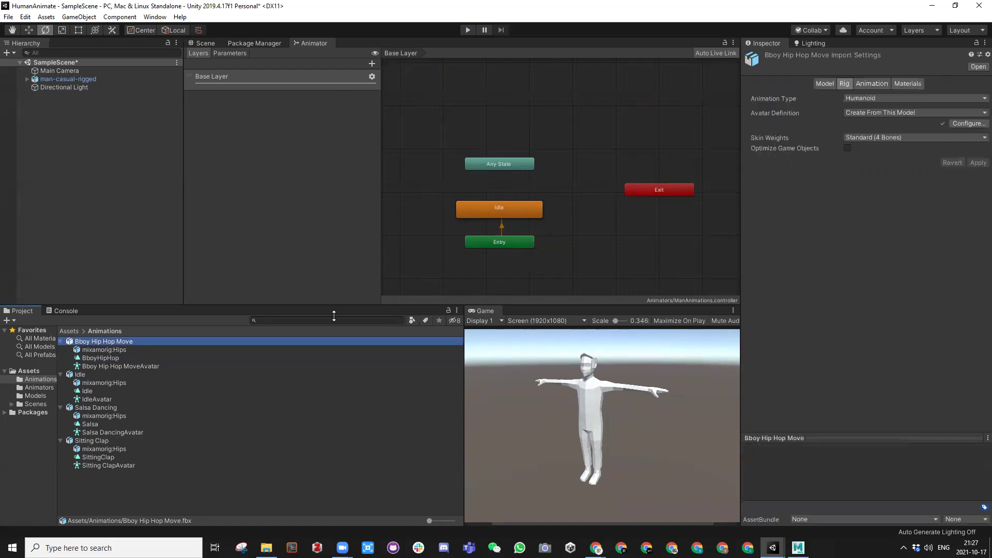
click(865, 83)
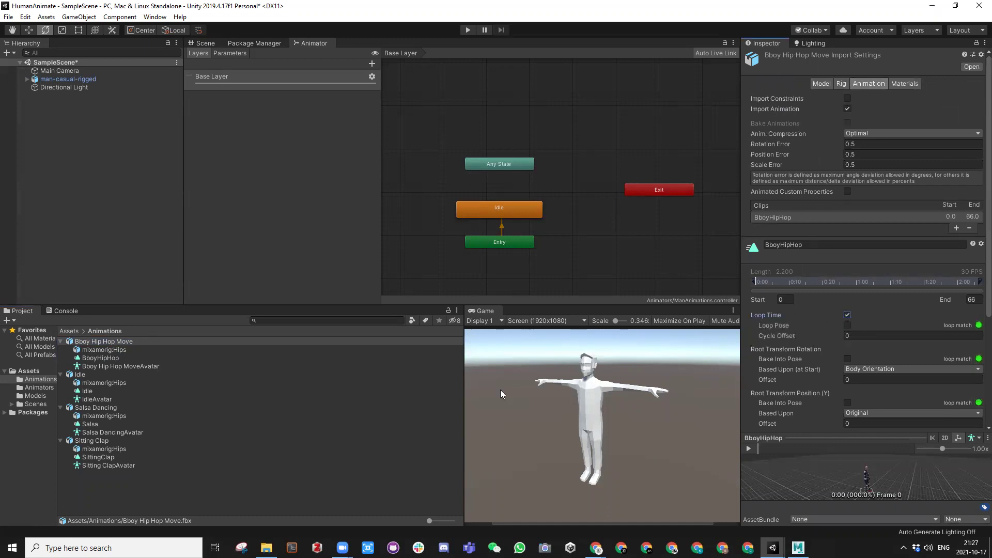
click(470, 32)
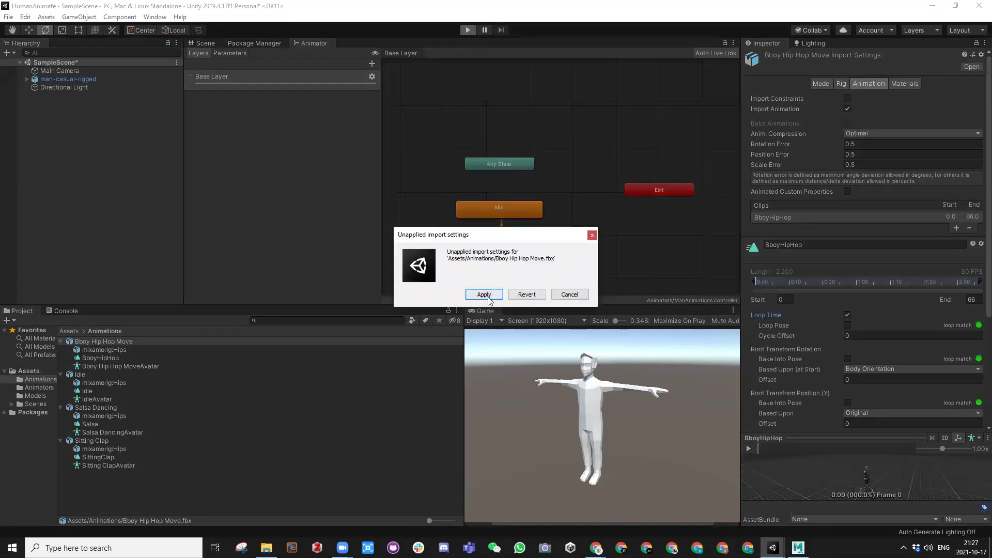
click(483, 296)
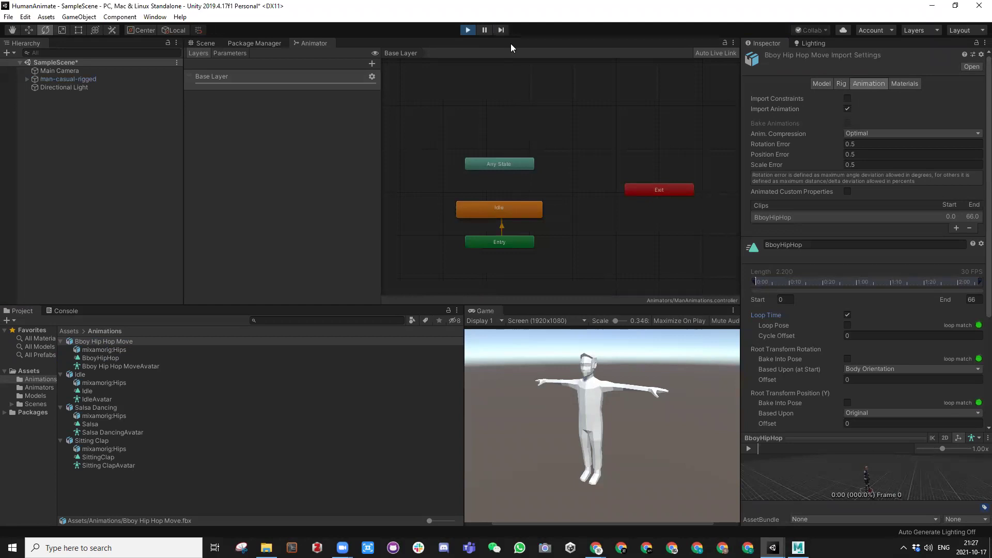
click(464, 30)
Switch the Idle state's motion to BboyHipHop and check its looping by running and stopping the scene
click(486, 210)
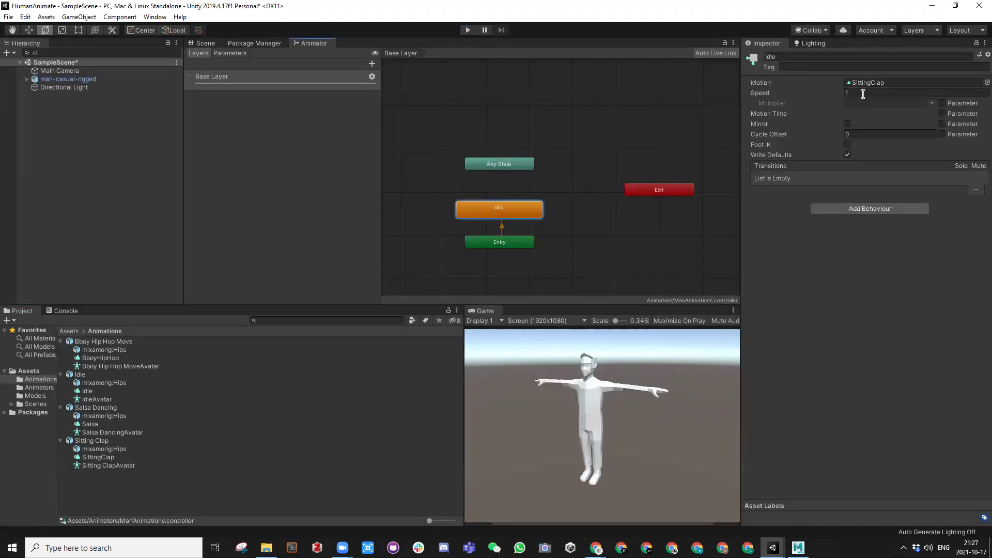
click(986, 82)
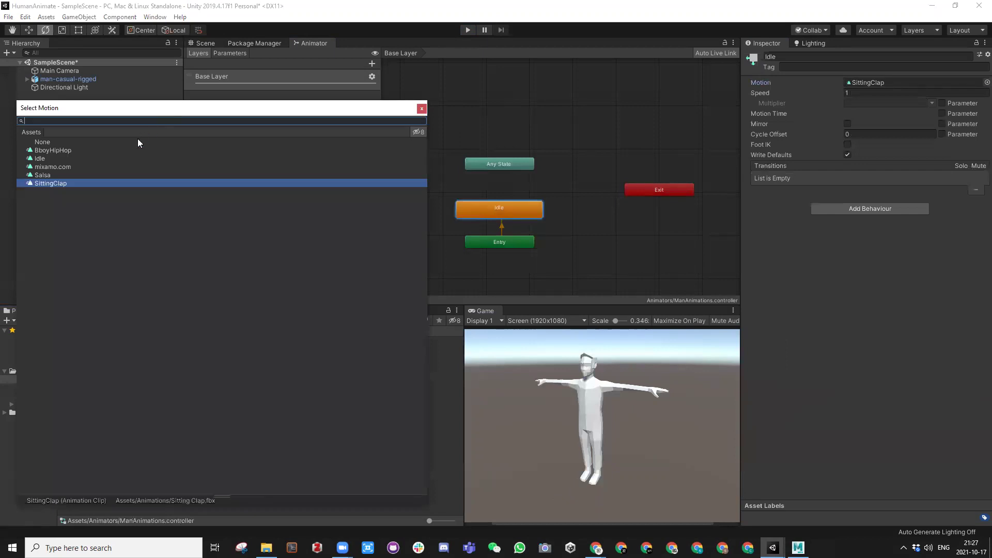
double_click(77, 151)
click(467, 29)
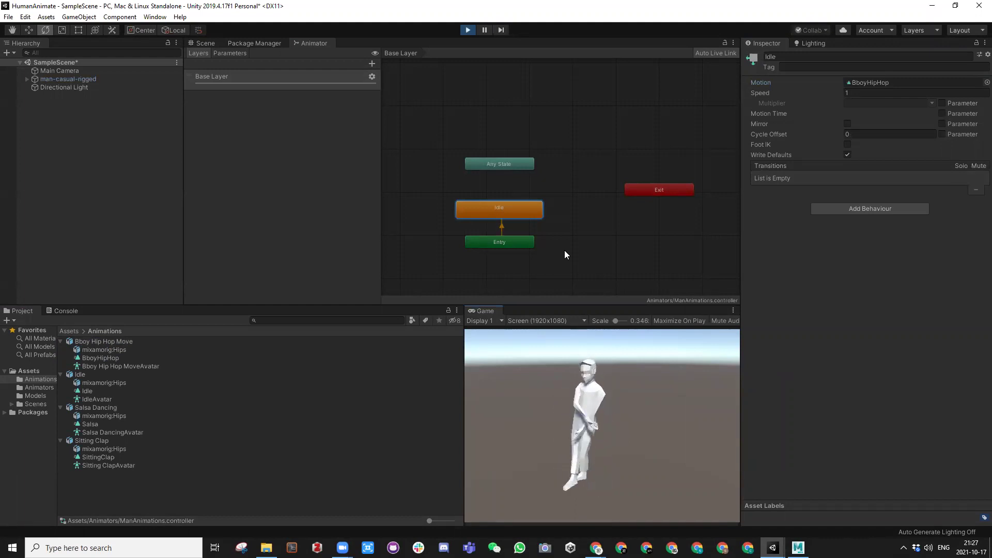
click(466, 30)
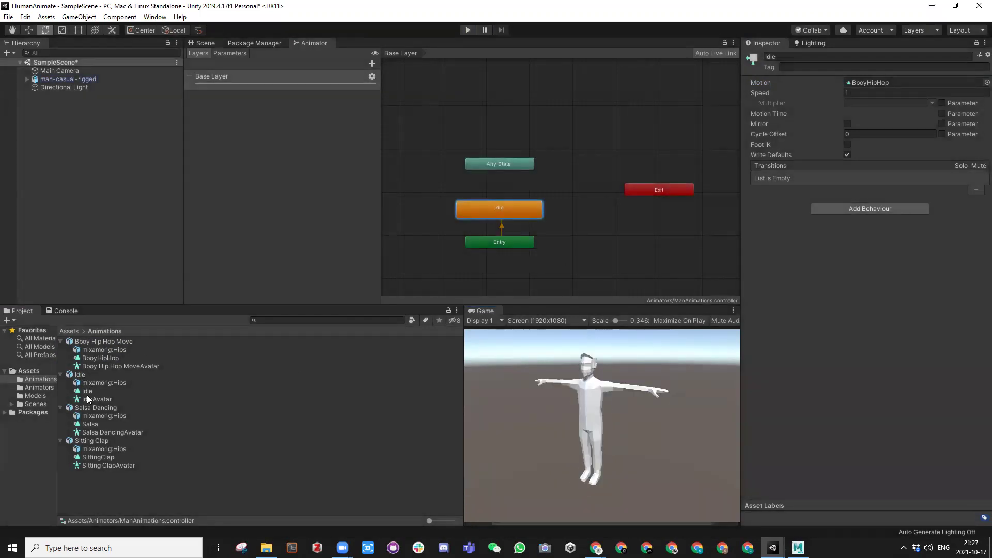
Enable Loop Time for the Idle and Salsa animation clips and apply the import settings of both assets
click(80, 374)
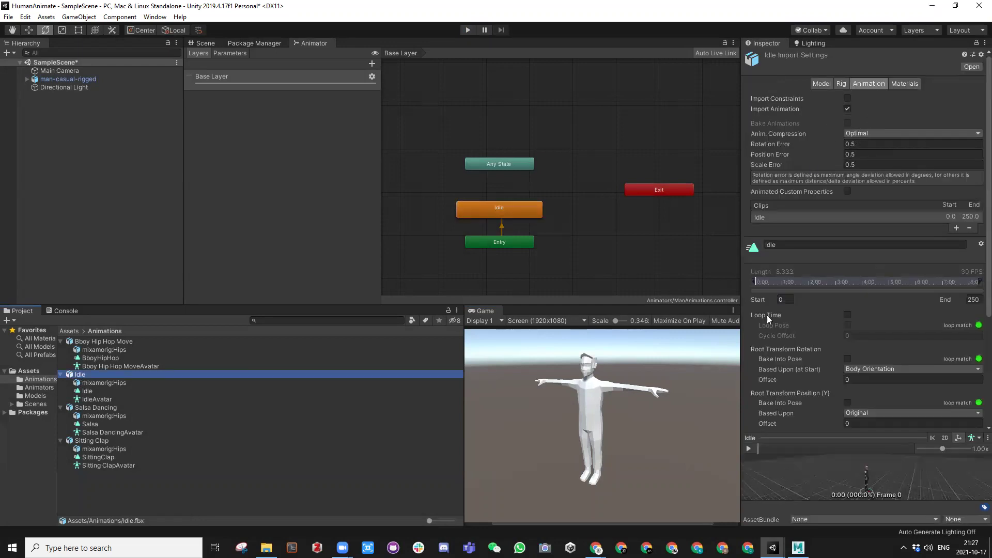
click(847, 314)
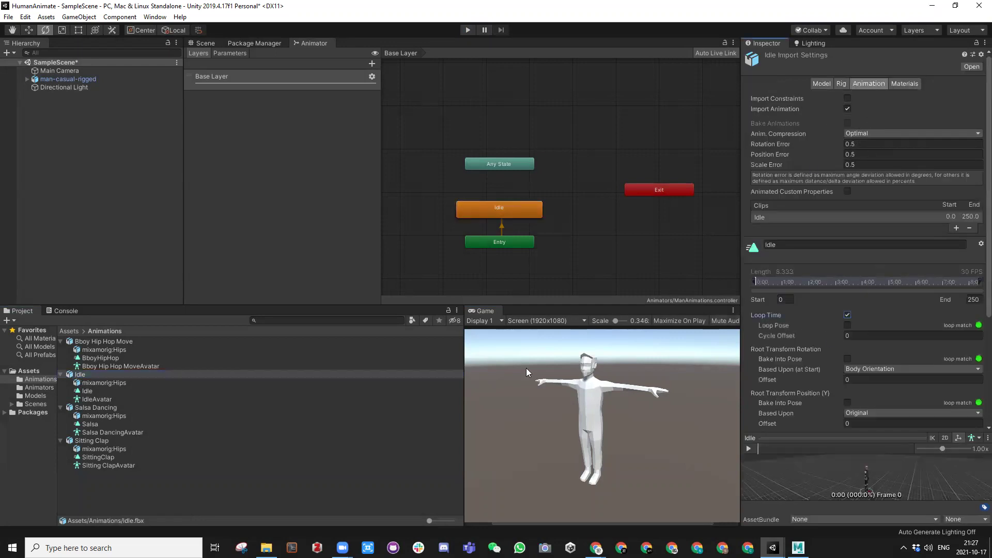
click(89, 408)
click(481, 294)
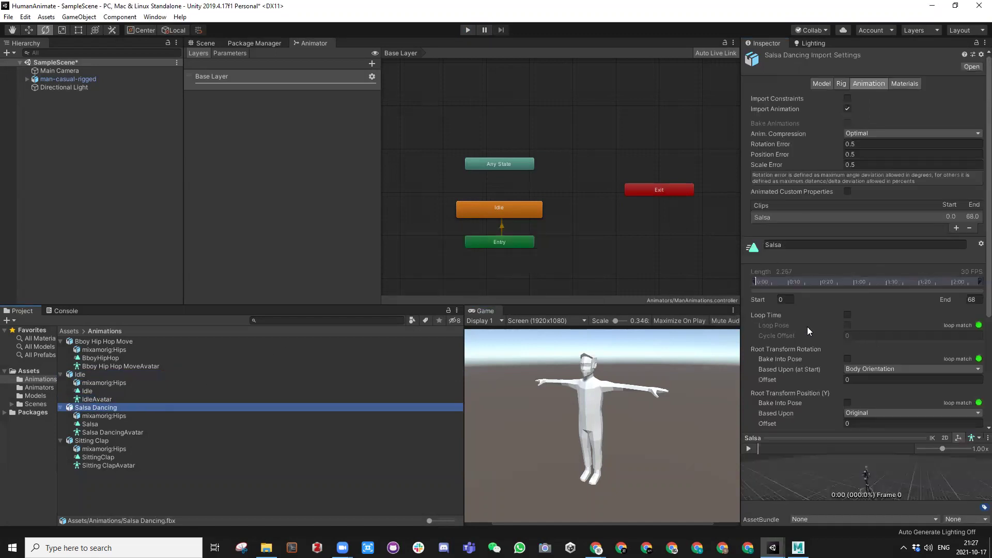
click(847, 315)
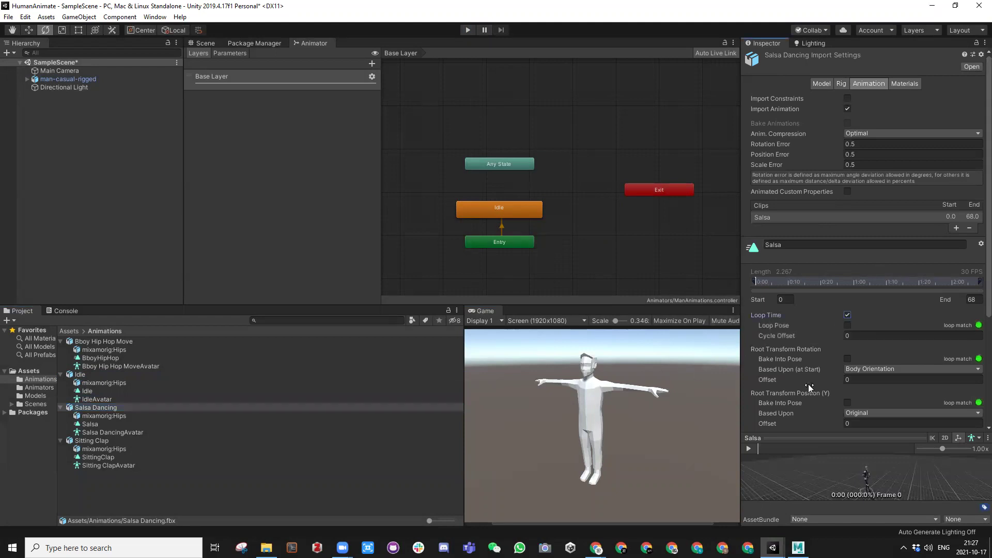
scroll(886, 290, down, 5)
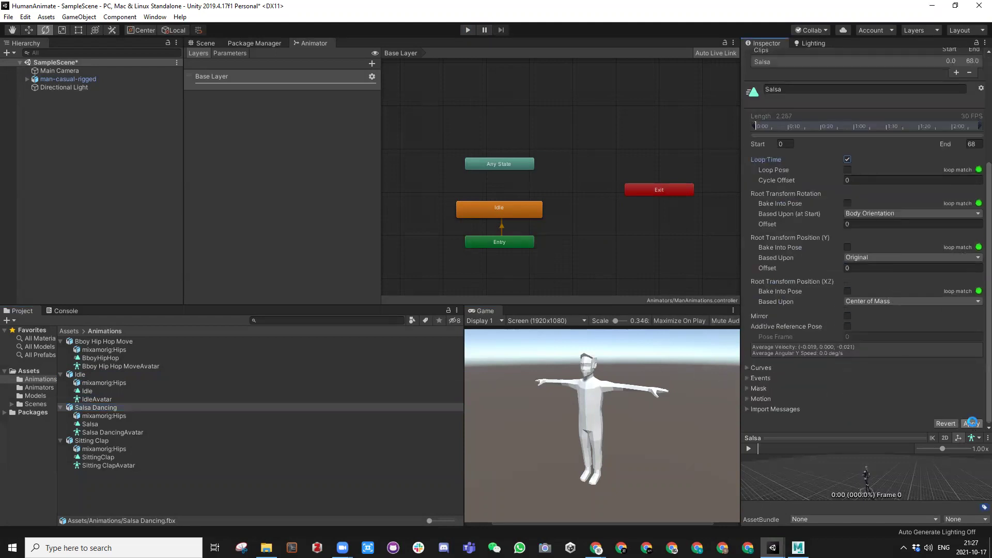
Enable Loop Time for the SittingClap clip of the Sitting Clap asset and apply the import settings
click(96, 441)
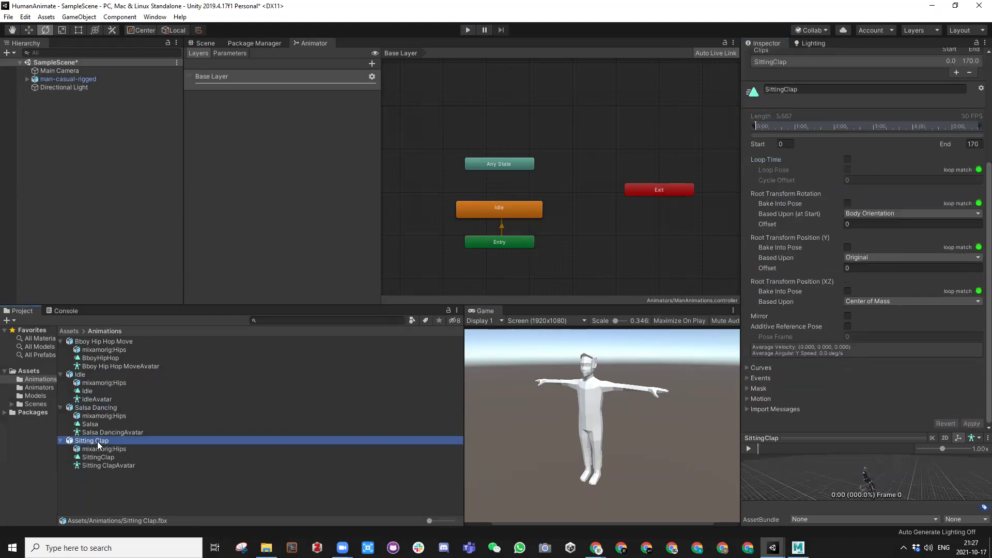
scroll(806, 232, up, 3)
click(847, 252)
scroll(969, 429, down, 3)
click(971, 424)
Switch the Idle state's motion to Salsa and check its looping by running and stopping the scene
click(467, 30)
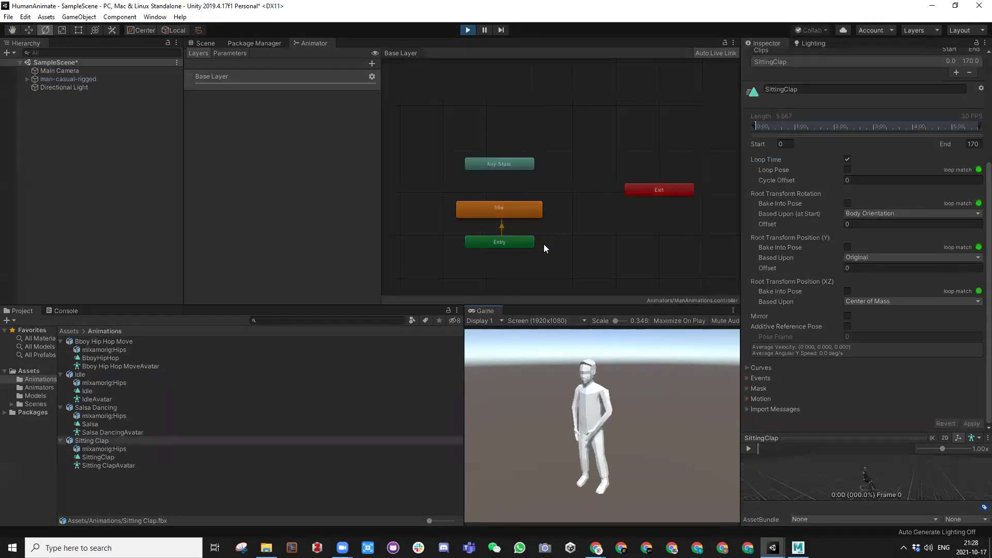
key(ctrl+p)
click(491, 208)
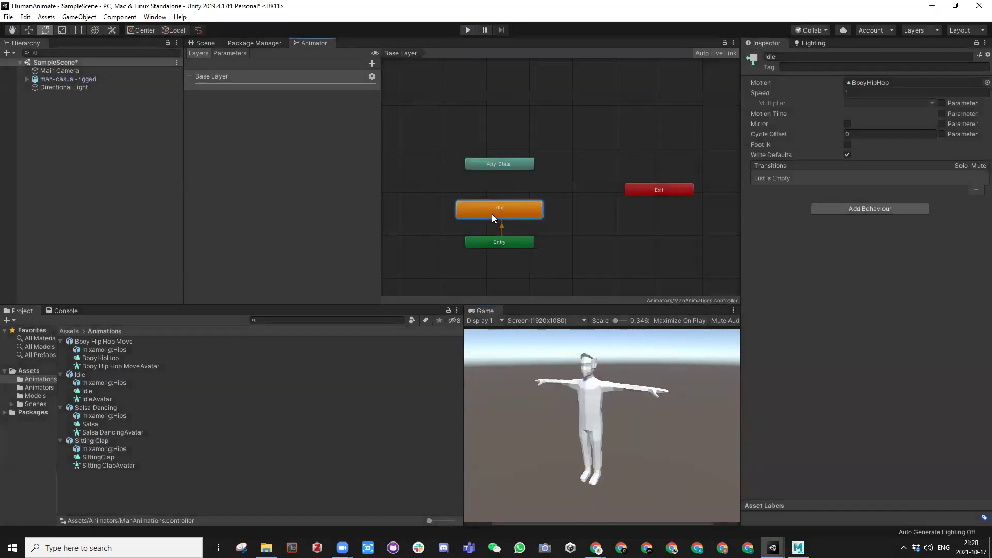
click(986, 82)
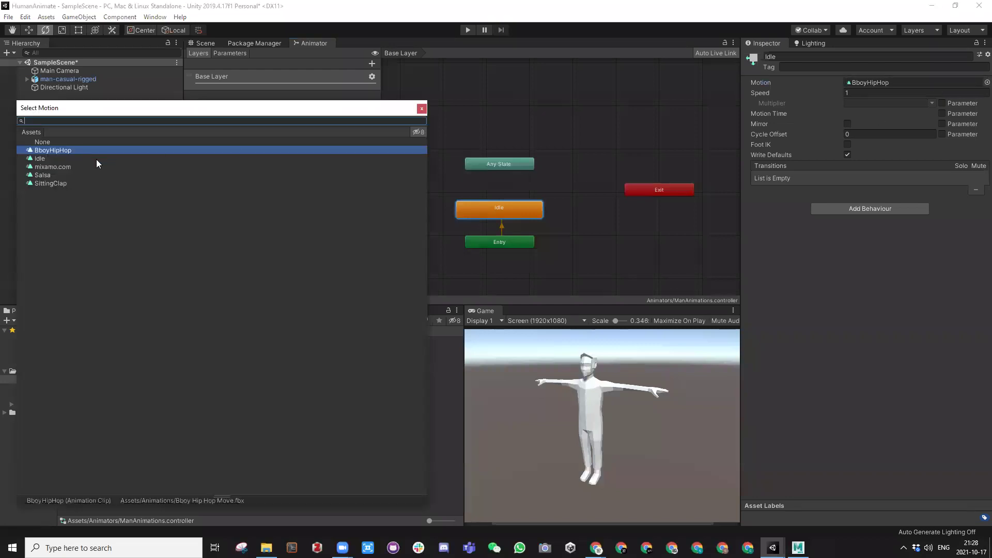
double_click(43, 175)
click(468, 31)
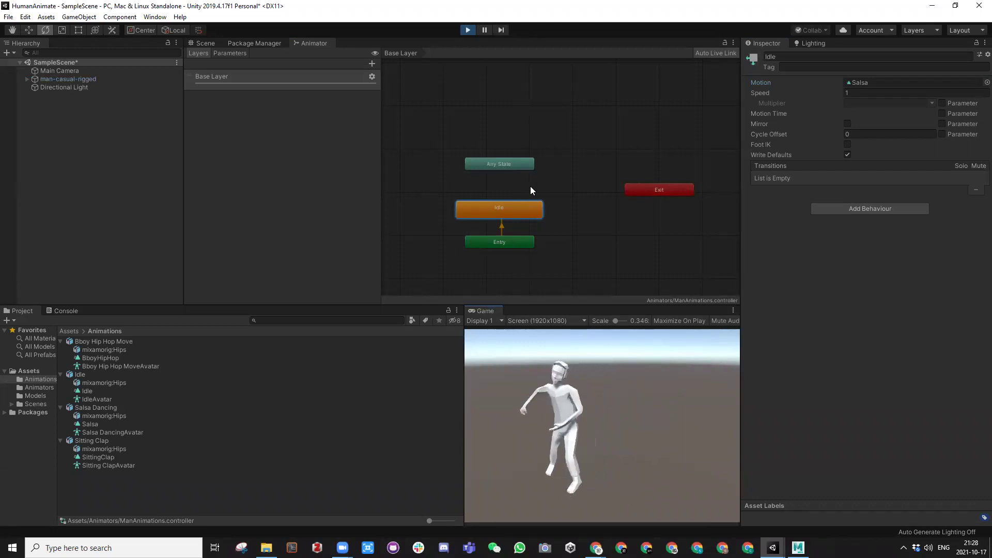
click(468, 30)
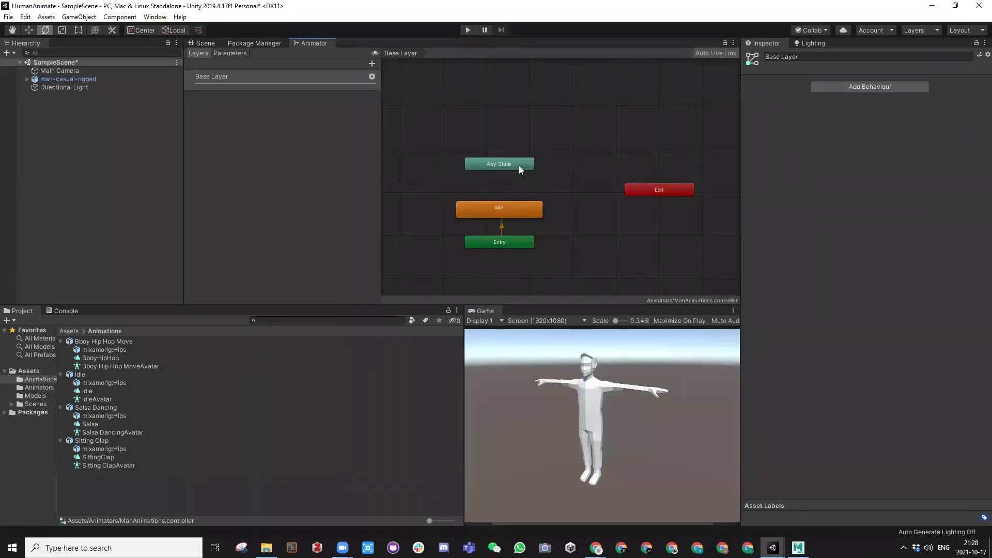
Move the Any State and Exit nodes higher in the animator graph to free space above the Idle state
drag(518, 166, 510, 114)
drag(640, 189, 627, 121)
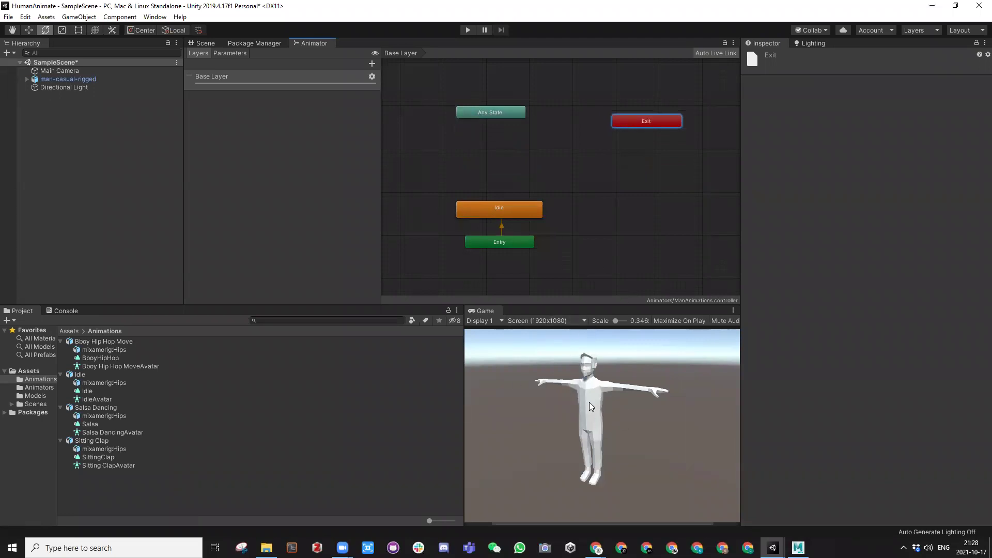
drag(495, 114, 513, 98)
scroll(544, 178, down, 1)
scroll(544, 180, up, 2)
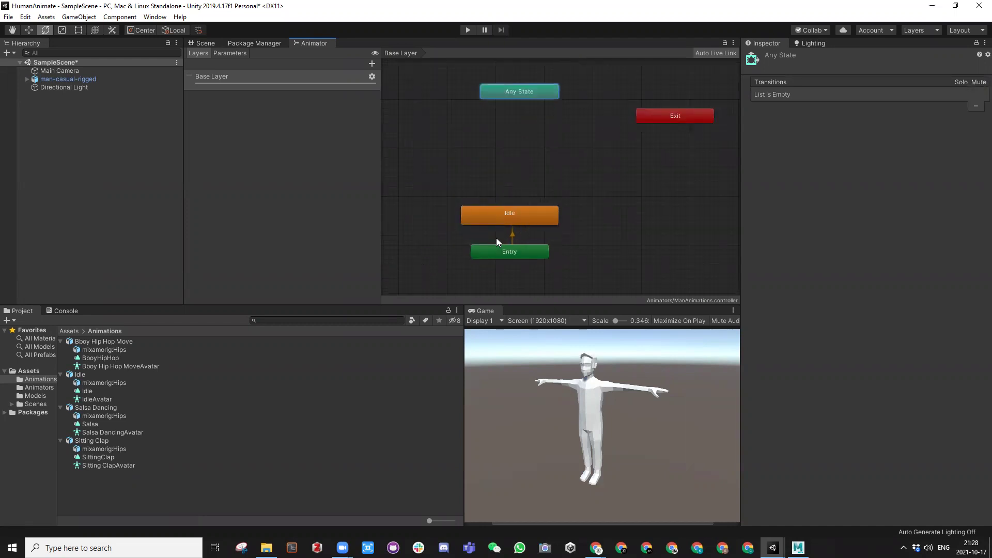
Set the Idle state's motion to the Idle clip
click(505, 221)
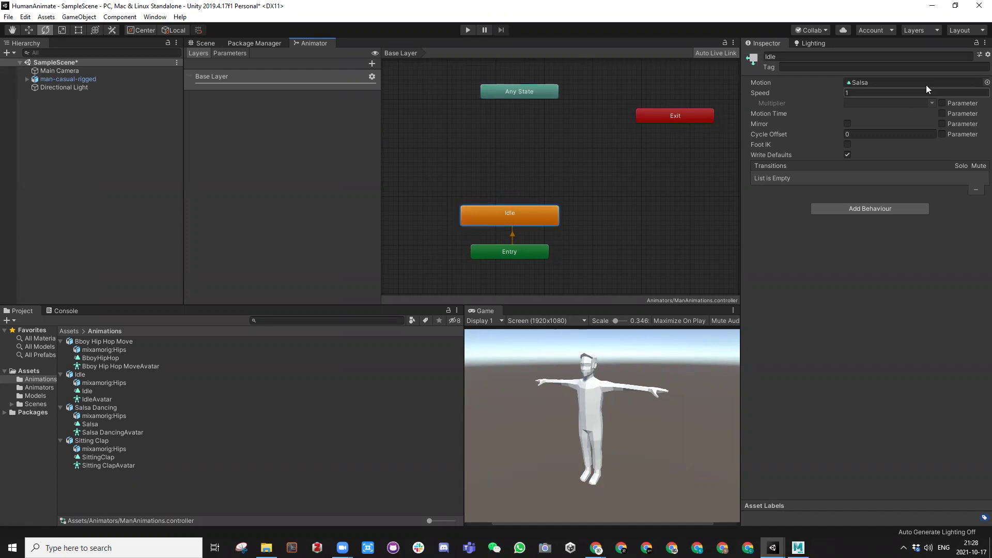
click(987, 82)
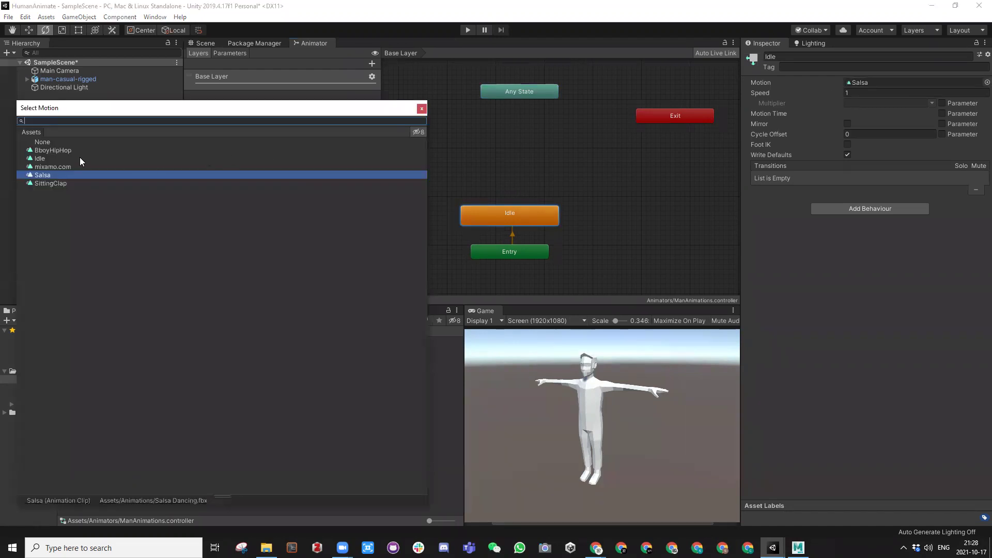
double_click(45, 157)
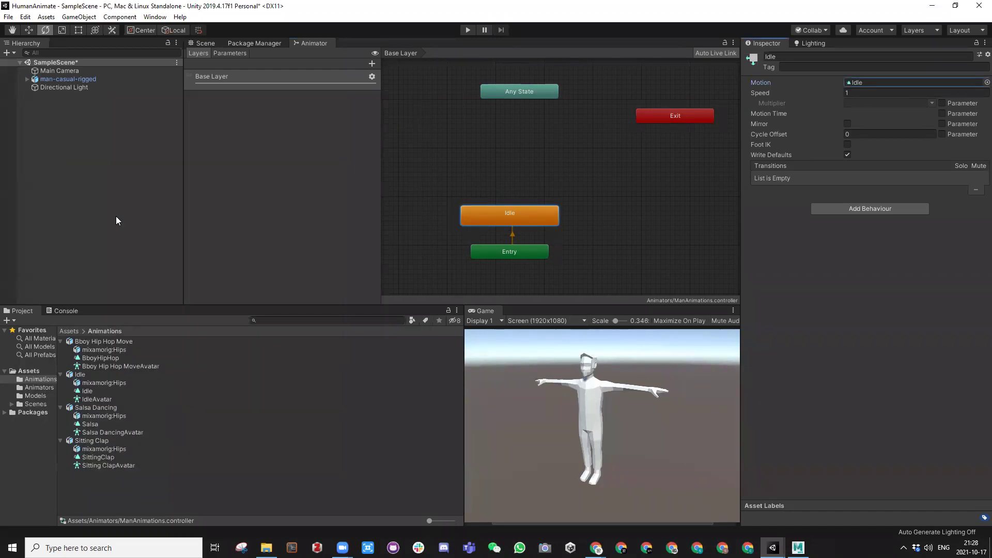
click(489, 168)
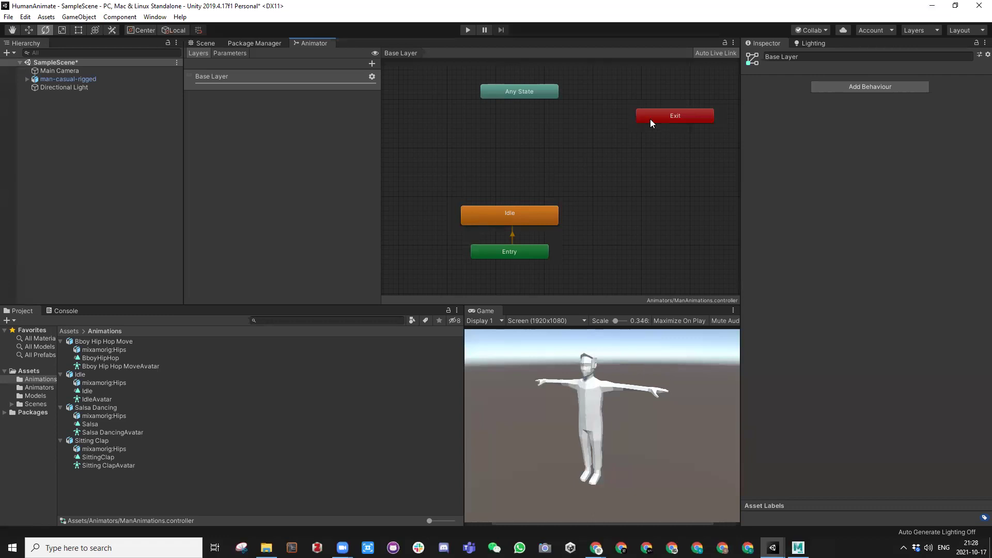
Move the Exit node farther out of the way and create an empty state directly above Idle
drag(650, 119, 669, 108)
click(488, 168)
right_click(493, 164)
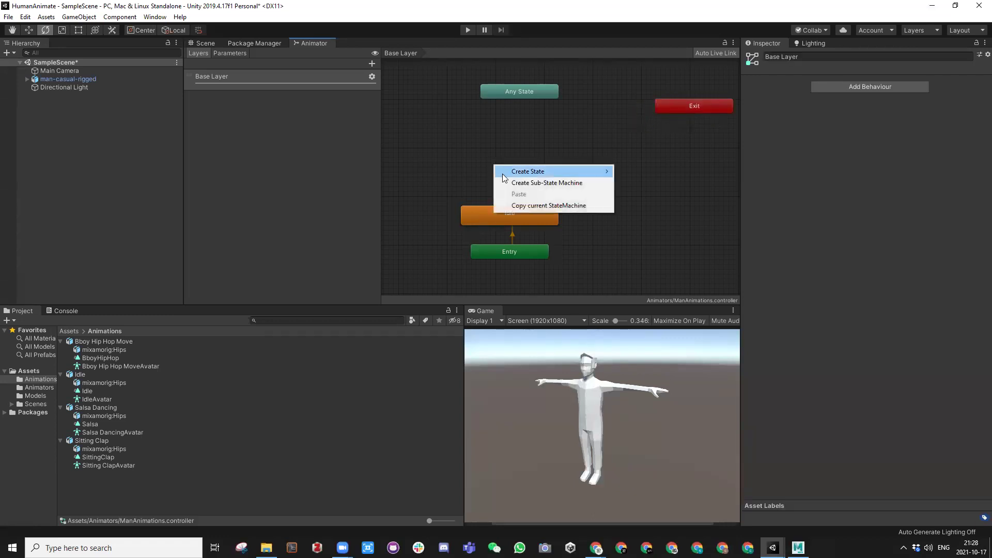
mouse_move(594, 171)
click(637, 171)
drag(511, 169, 497, 169)
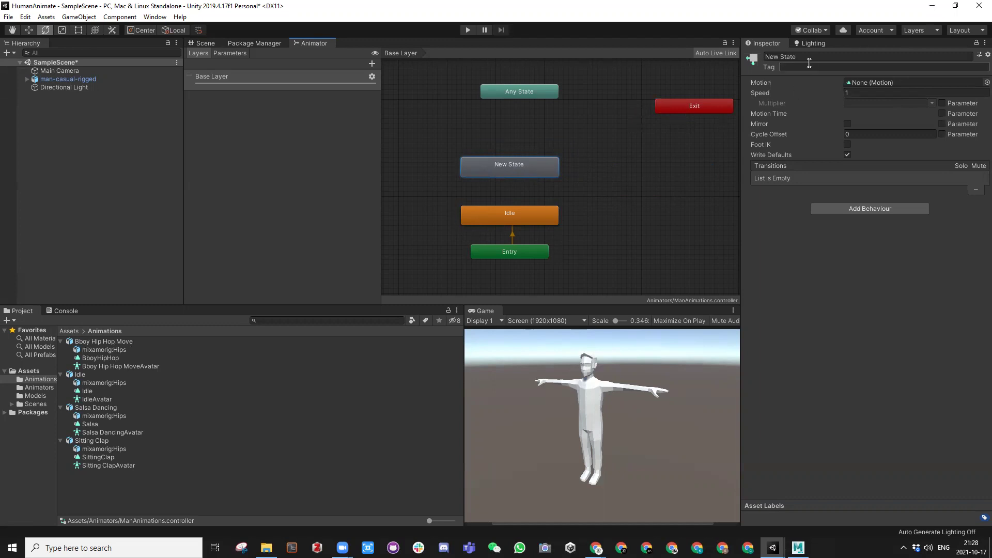
Assign the BboyHipHop clip as the new state's motion and rename the state BBoyHipHop
click(987, 82)
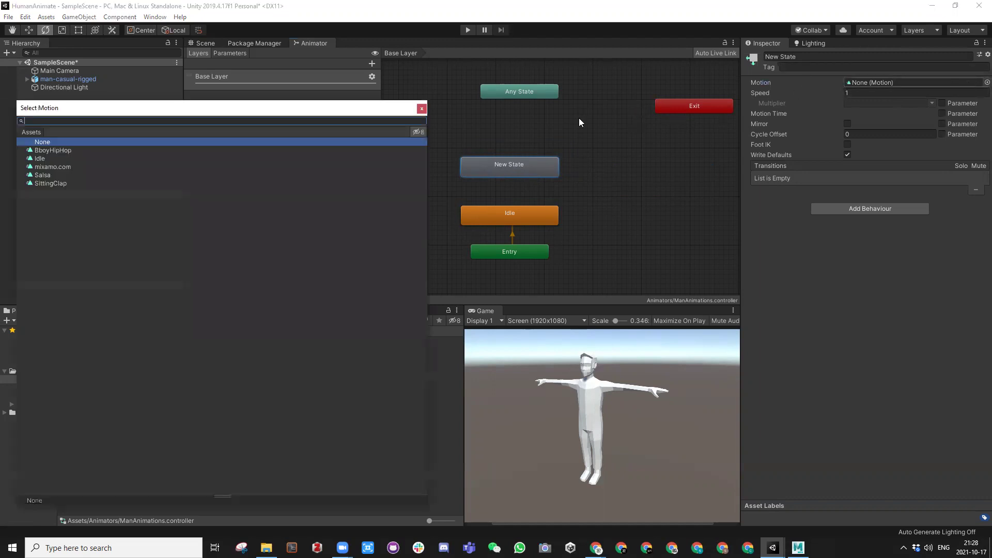
double_click(67, 150)
click(790, 56)
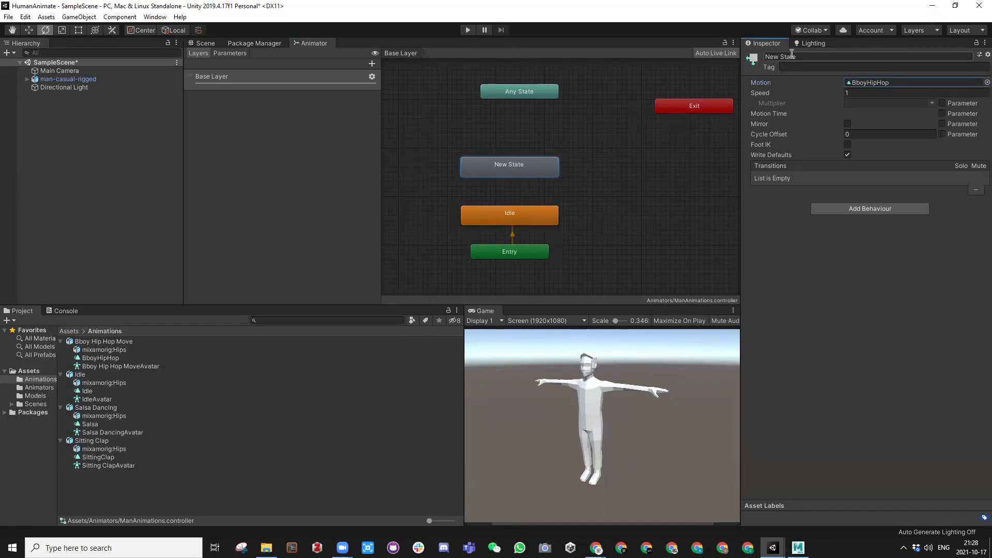
text(B)
text(Boy)
text(HipDi)
key(BackSpace)
key(BackSpace)
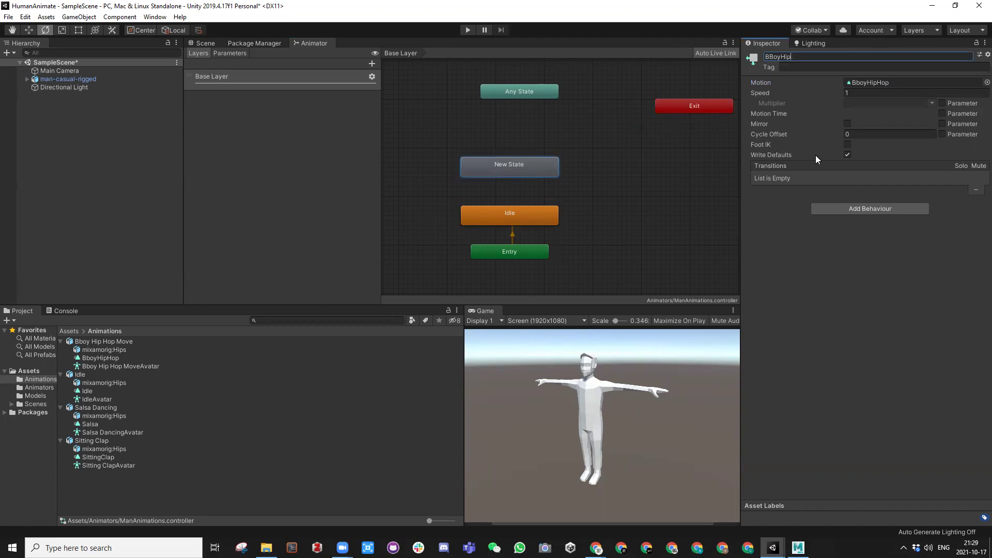
text(Hop)
key(Return)
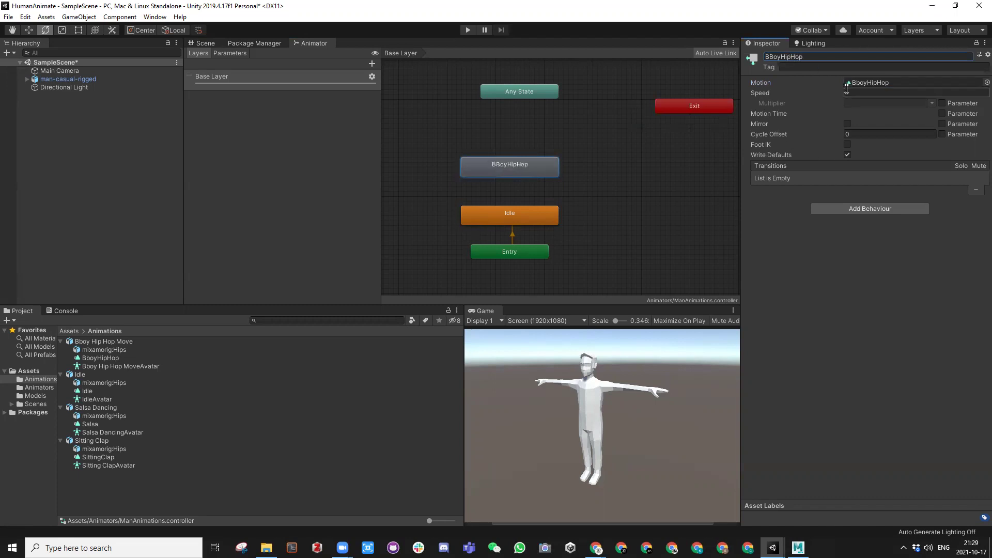
Make a transition from the Idle state to the BBoyHipHop state
click(516, 210)
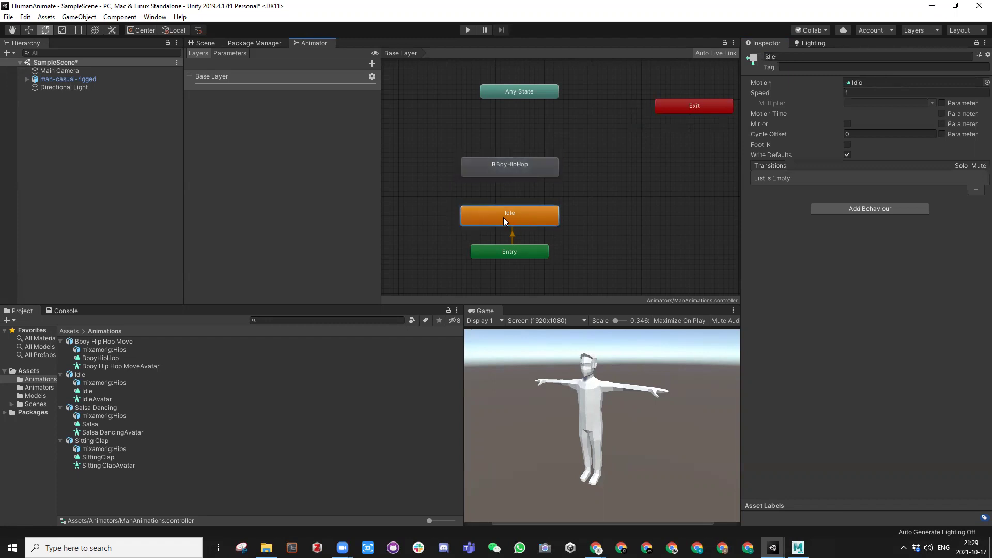
right_click(519, 222)
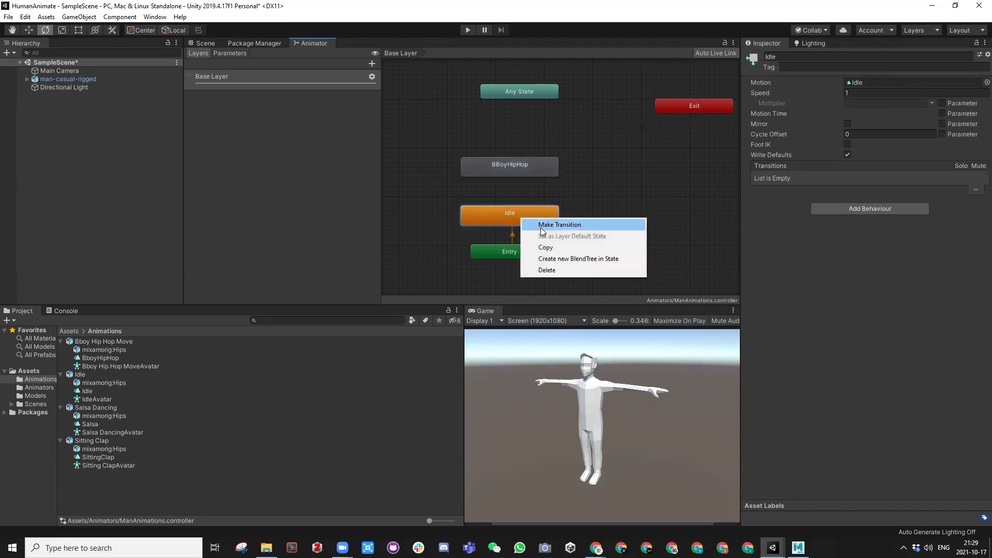
click(541, 225)
click(519, 173)
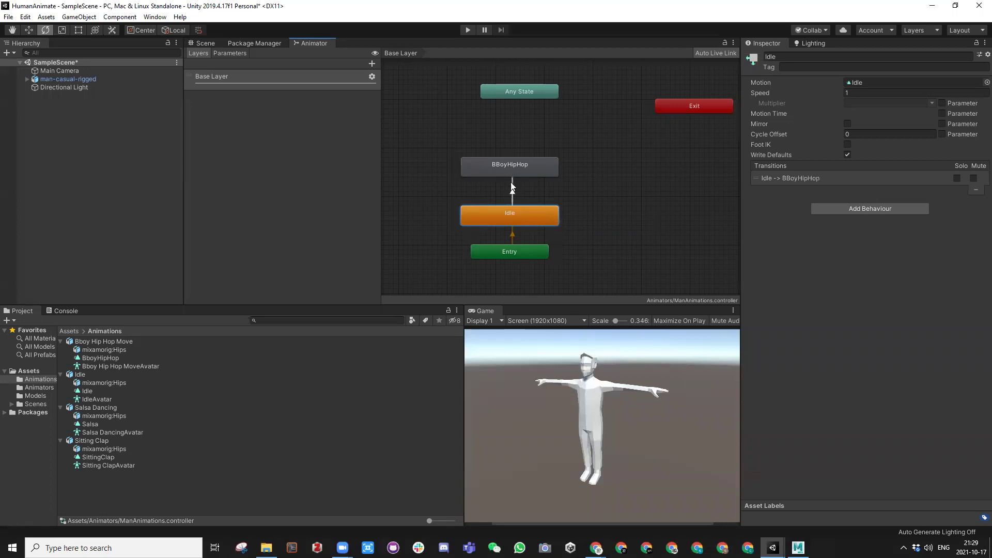
Make a return transition from the BBoyHipHop state to the Idle state
click(506, 166)
right_click(501, 166)
click(527, 171)
click(497, 218)
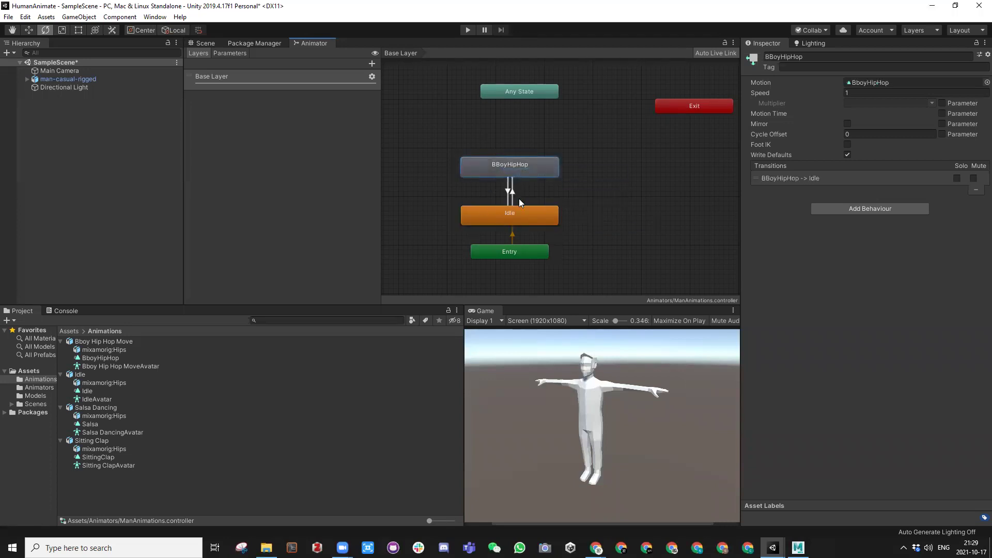
scroll(539, 201, down, 1)
scroll(521, 192, up, 3)
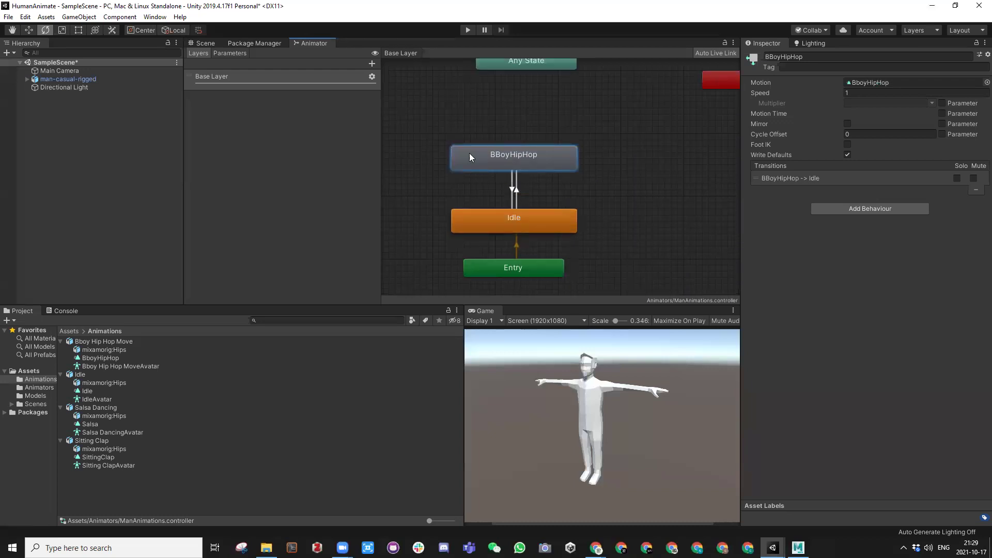
Add a Bool parameter named blHipHop to the animator controller
click(512, 218)
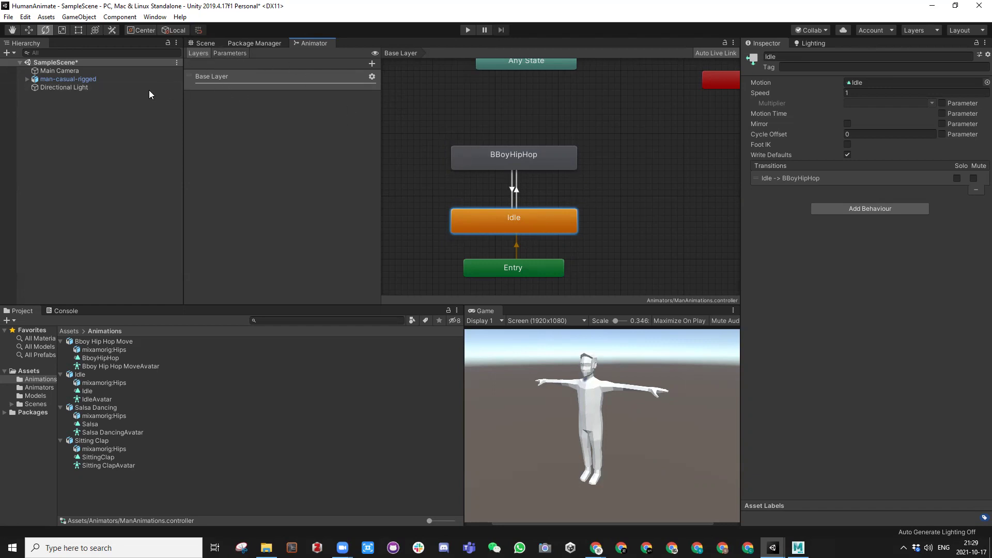
click(234, 52)
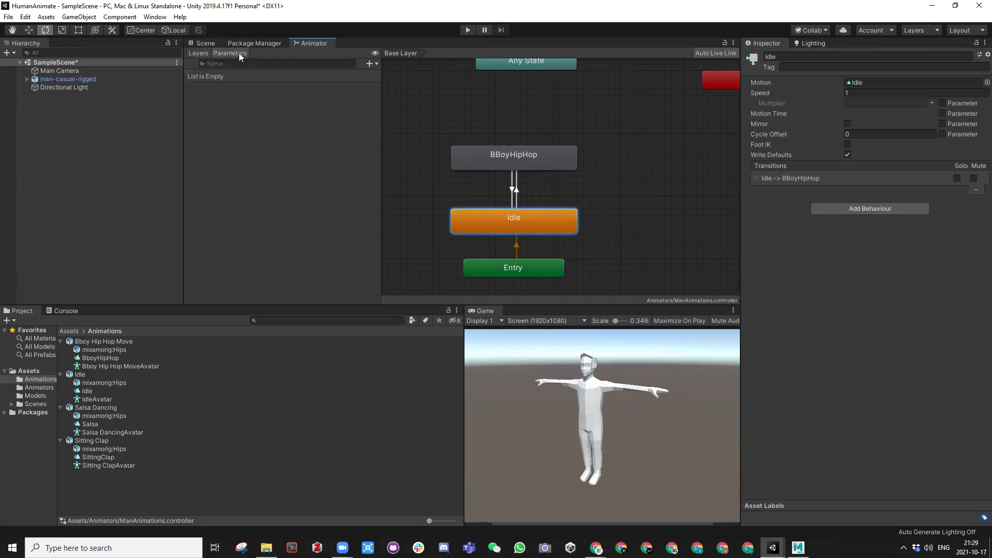
click(375, 63)
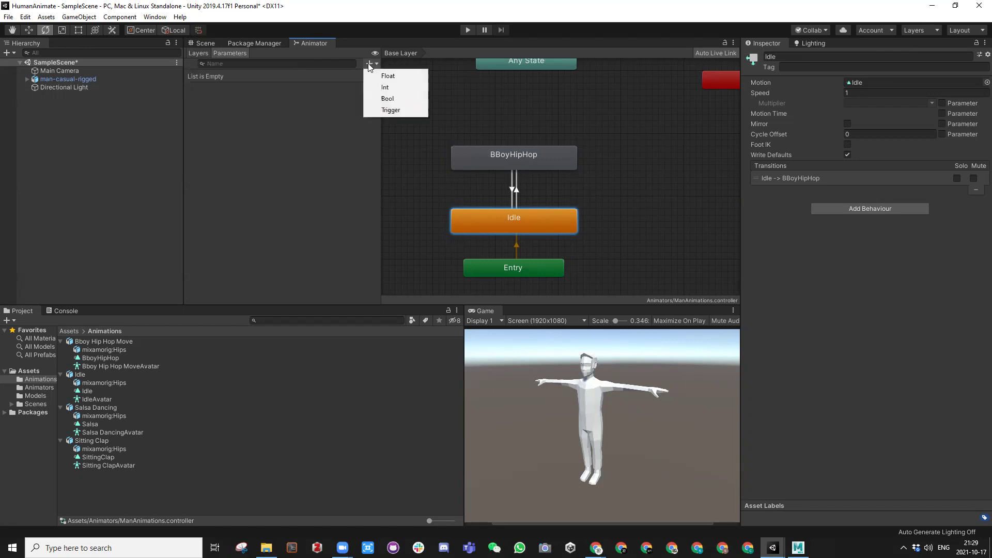
click(388, 99)
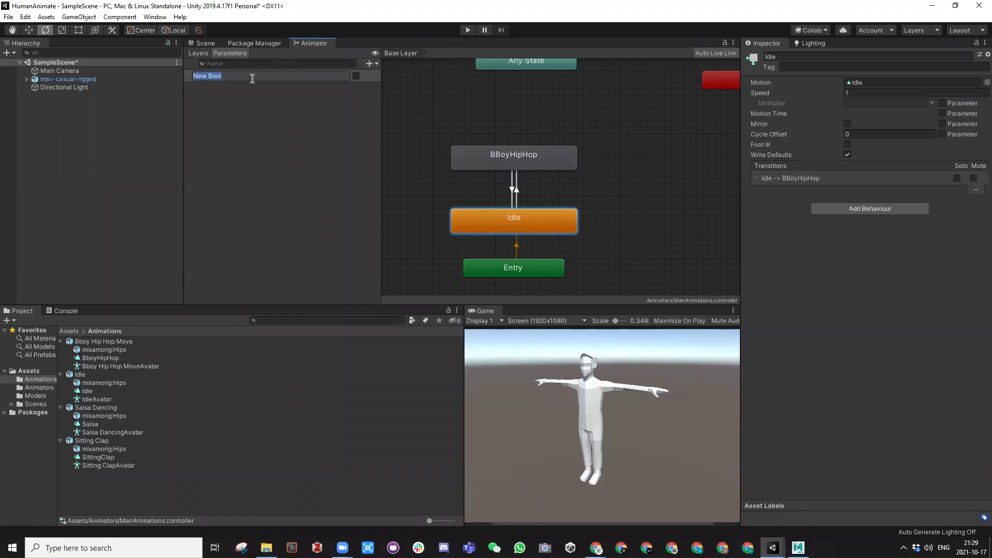
text(bl)
key(BackSpace)
key(BackSpace)
text(ipHop)
key(Return)
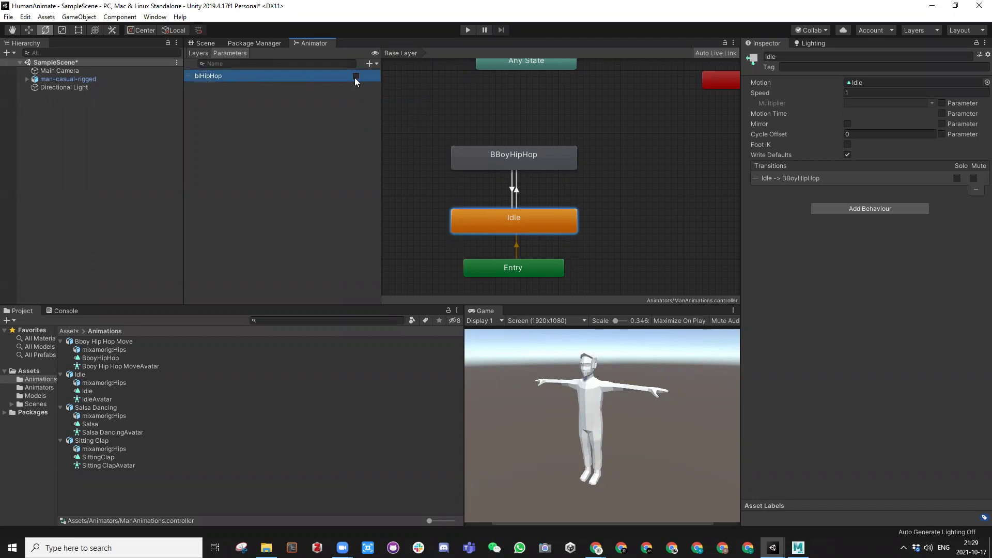
On the Idle -> BBoyHipHop transition, add the condition blHipHop true and turn off Has Exit Time
click(488, 161)
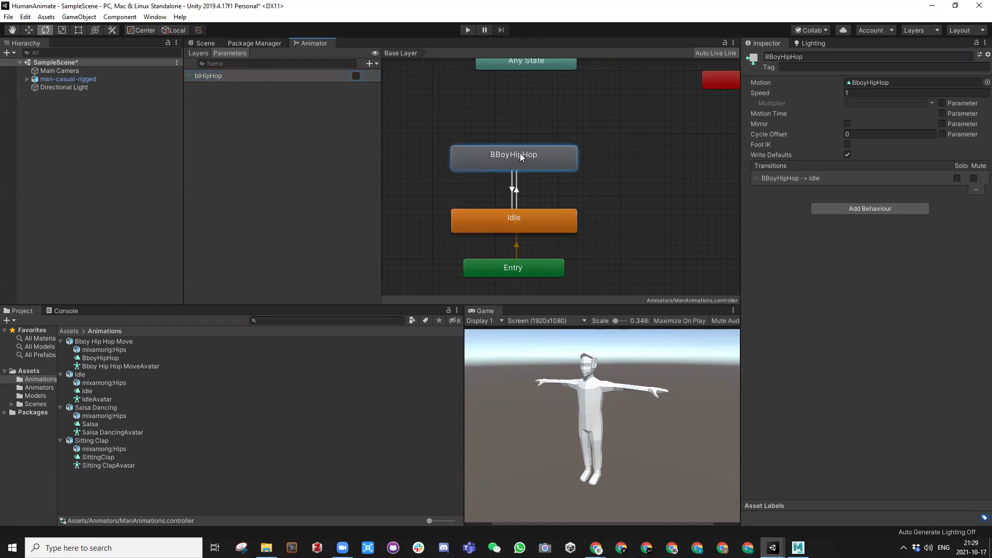
click(516, 189)
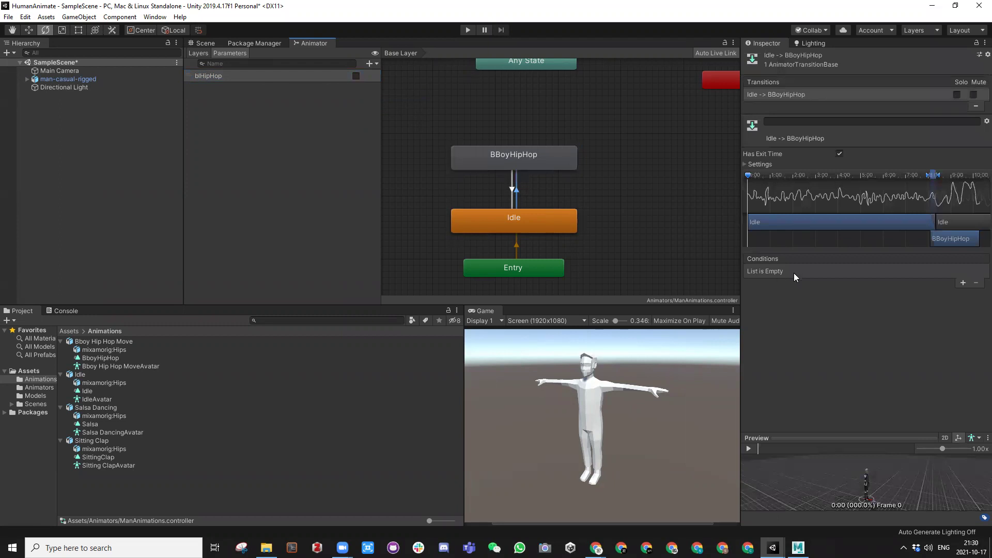
click(962, 283)
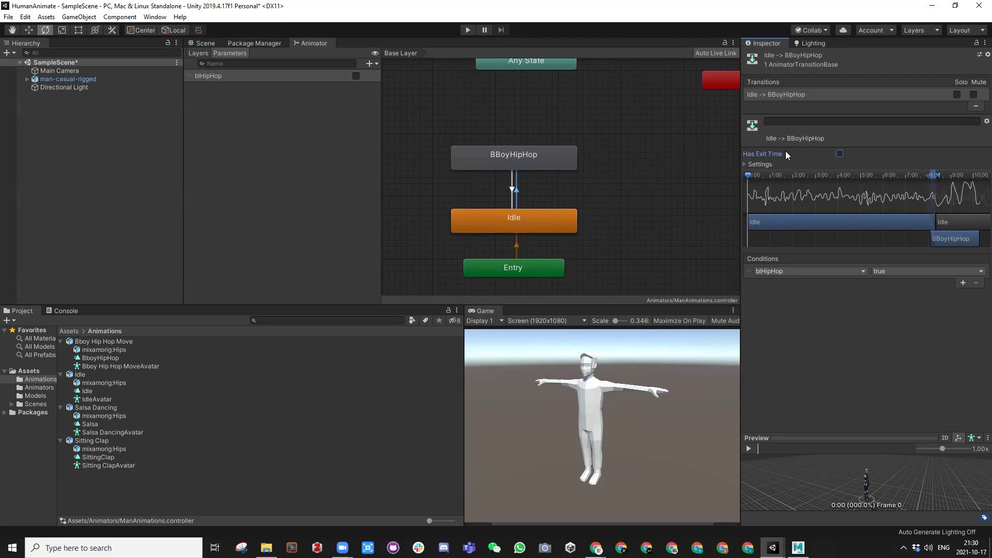
On the BBoyHipHop -> Idle transition, turn off Has Exit Time and add the condition blHipHop false
click(509, 187)
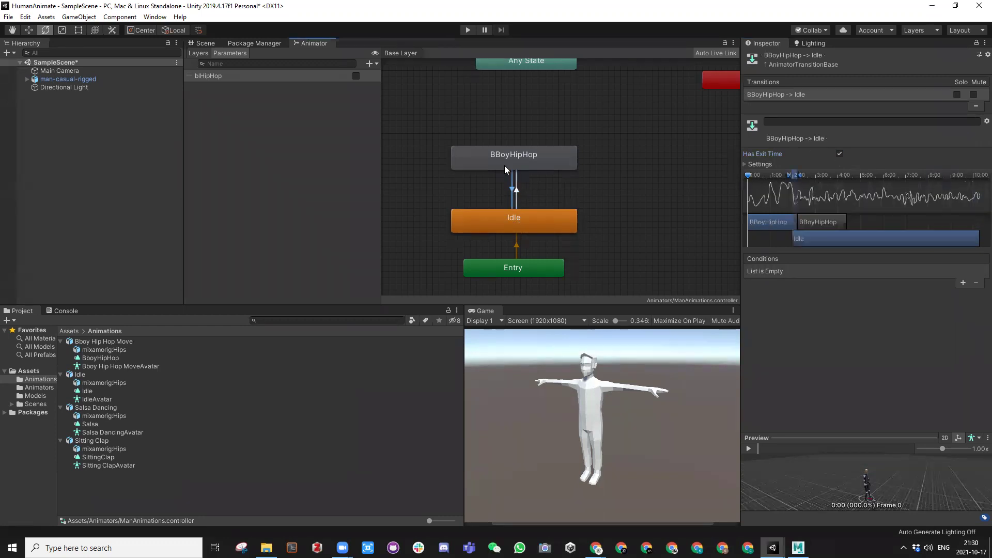
click(840, 154)
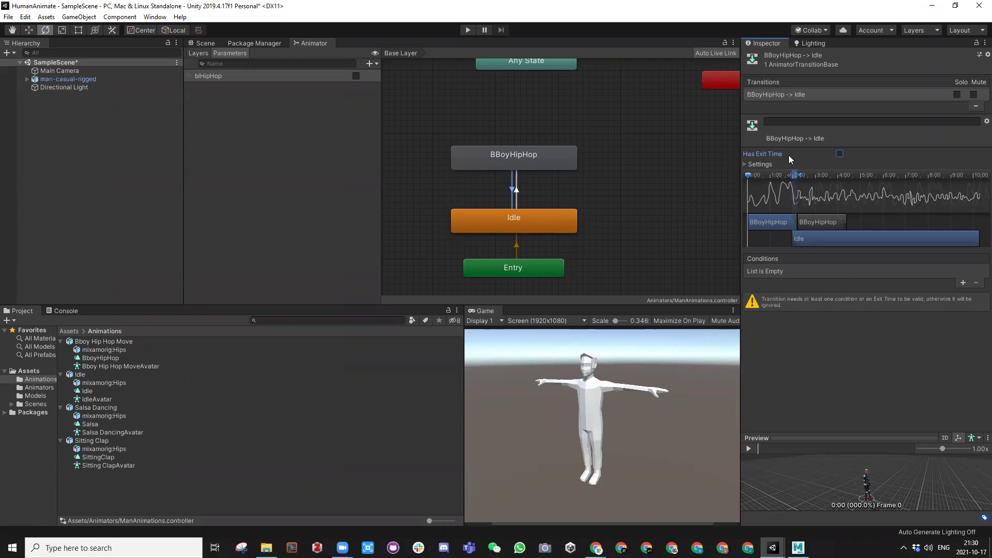
click(962, 283)
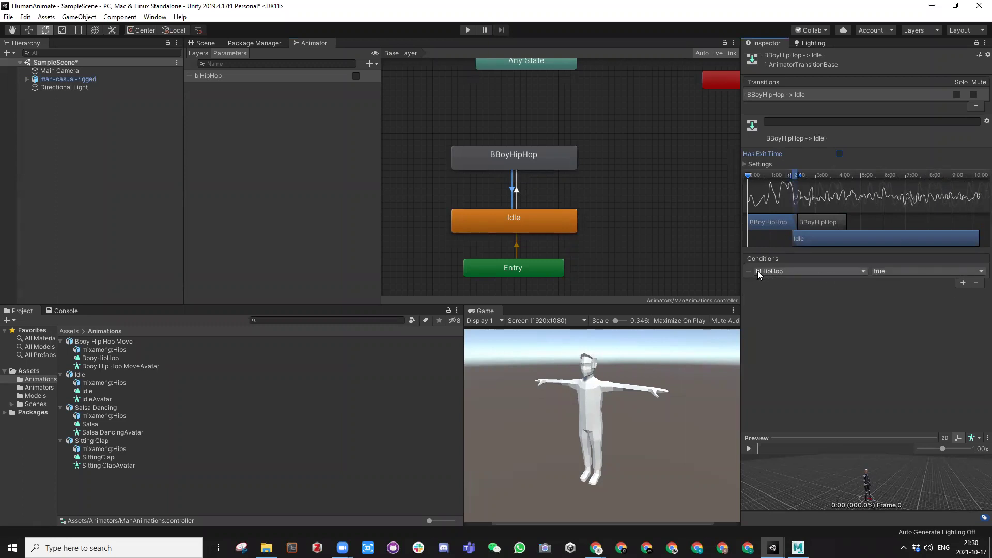
click(878, 270)
click(888, 289)
Test the transitions in Play mode by switching blHipHop on and off twice, then stop playback
click(467, 30)
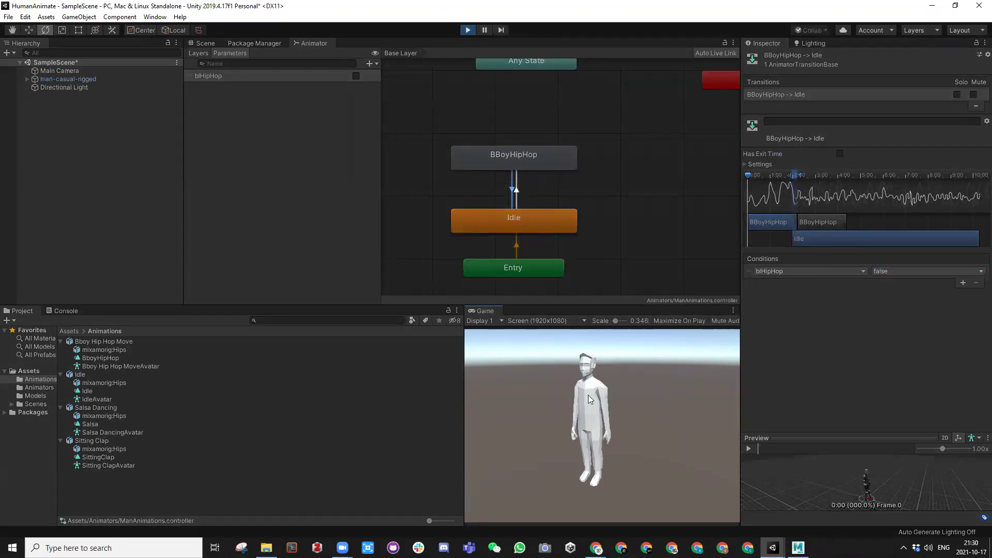
click(355, 76)
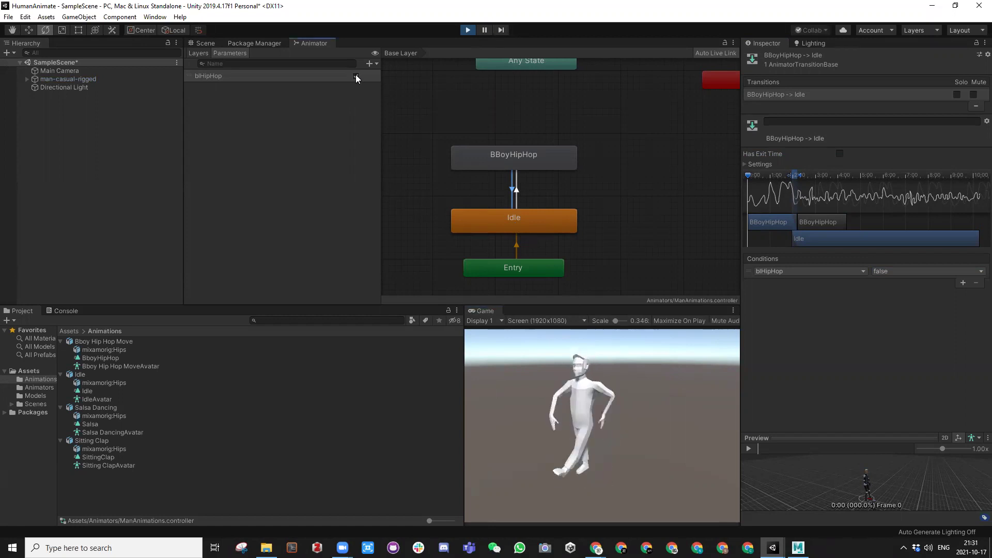
click(355, 76)
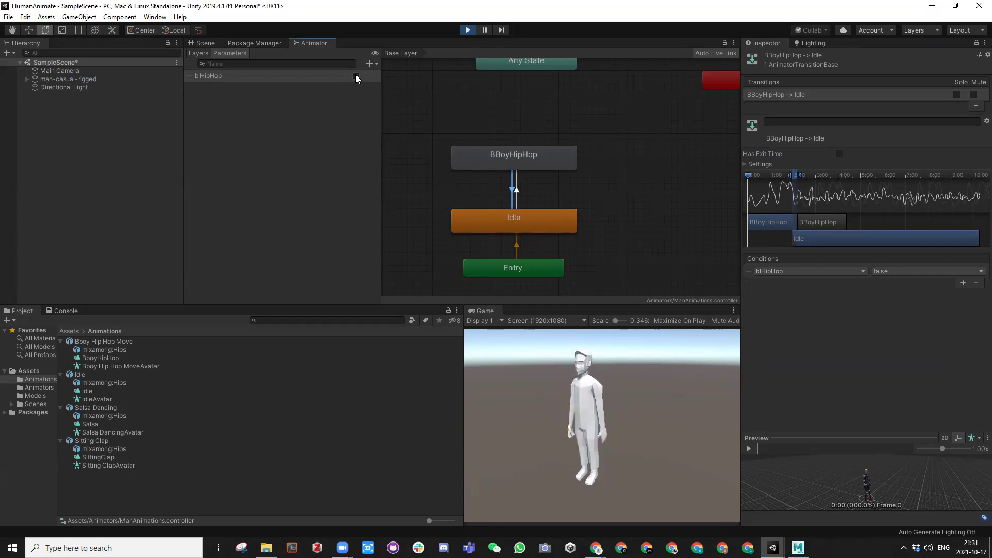
click(356, 76)
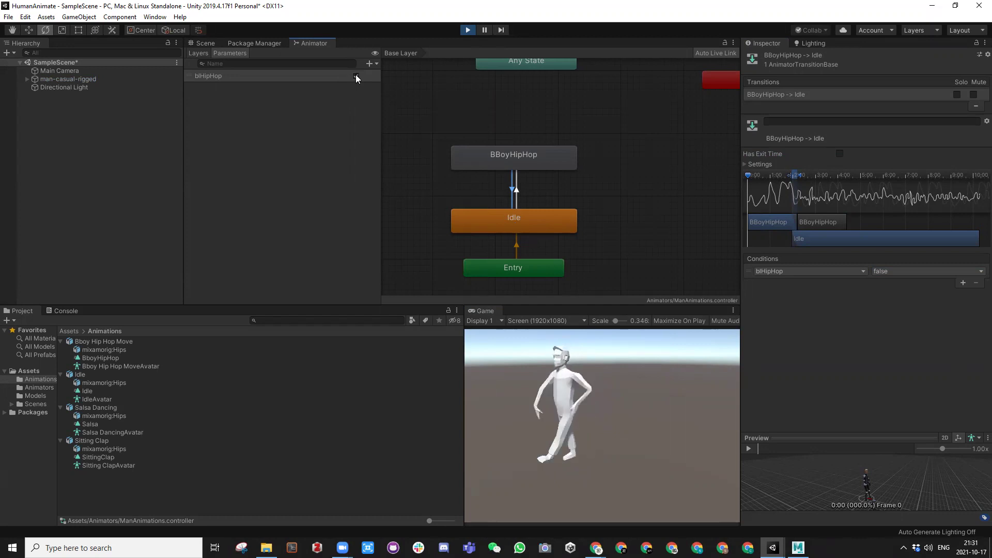
click(356, 76)
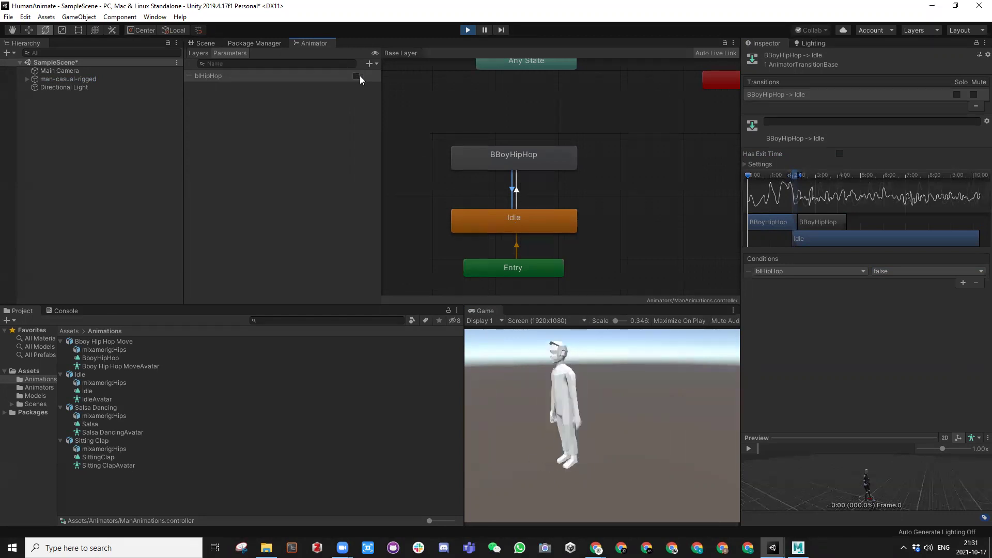
click(468, 31)
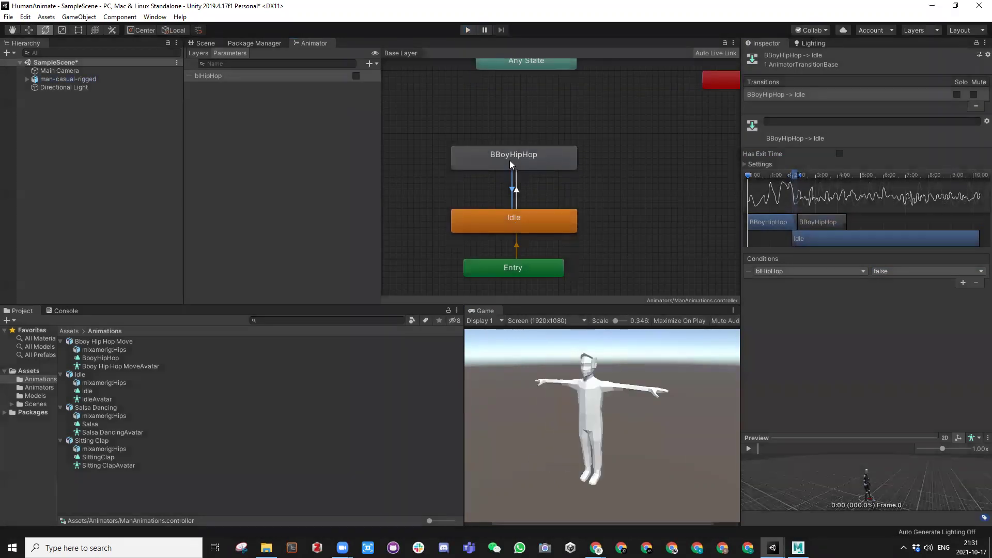
Move the BBoyHipHop state up and to the left of Idle to free the space above Idle
scroll(537, 163, down, 3)
drag(548, 162, 461, 168)
scroll(490, 147, up, 2)
click(541, 168)
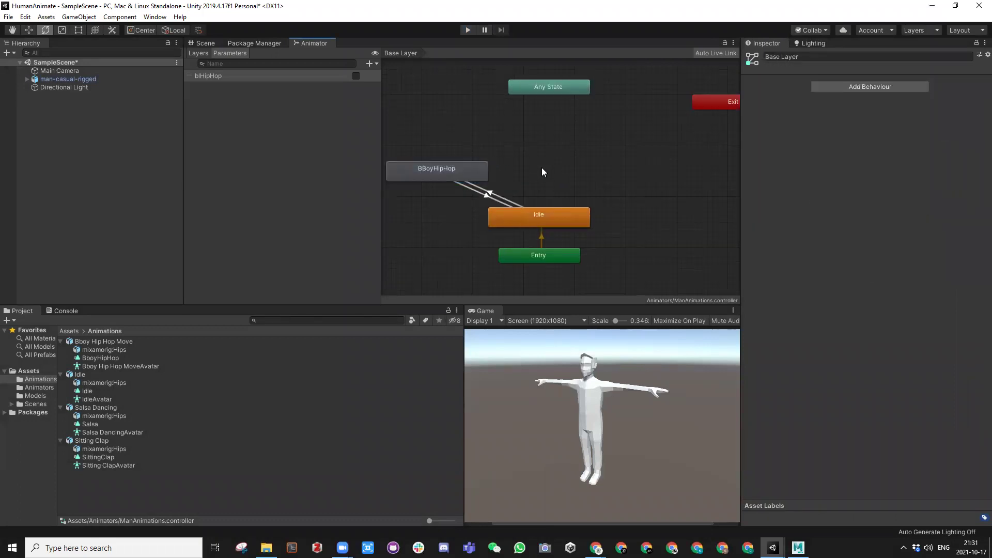
Create an empty state and place it between the Any State and Idle nodes
right_click(538, 160)
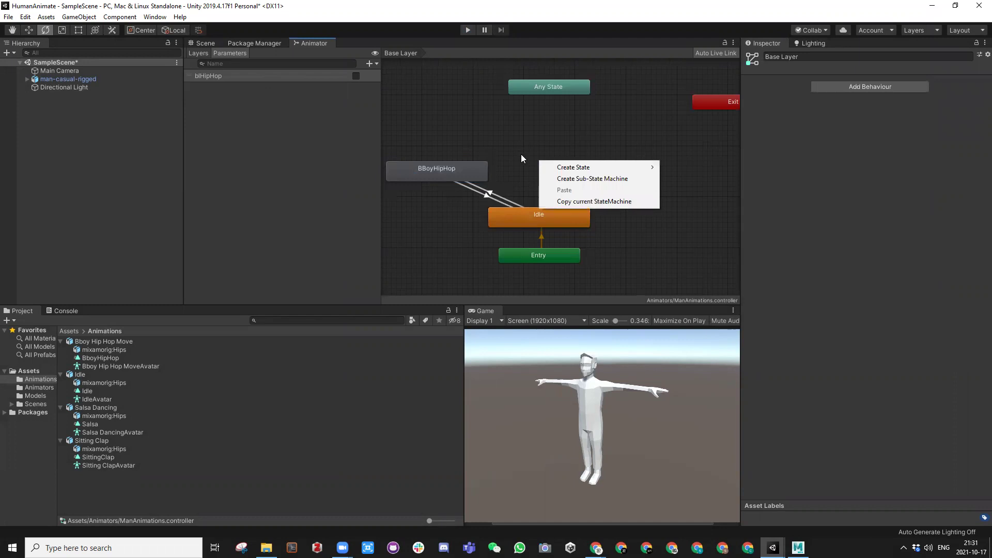
mouse_move(641, 167)
click(688, 165)
drag(568, 163, 533, 139)
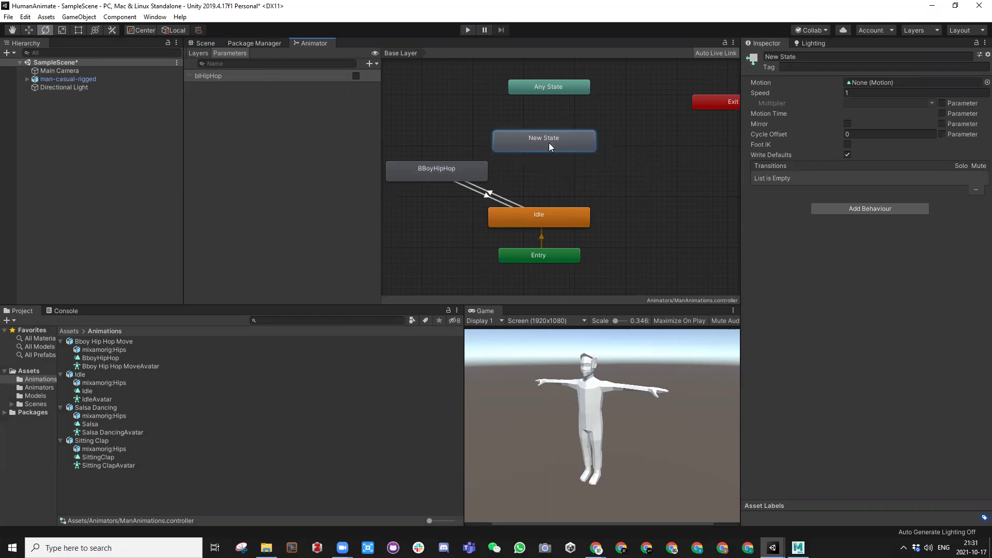
Rename the new state Salsa and assign the Salsa clip as its motion
right_click(549, 143)
click(795, 55)
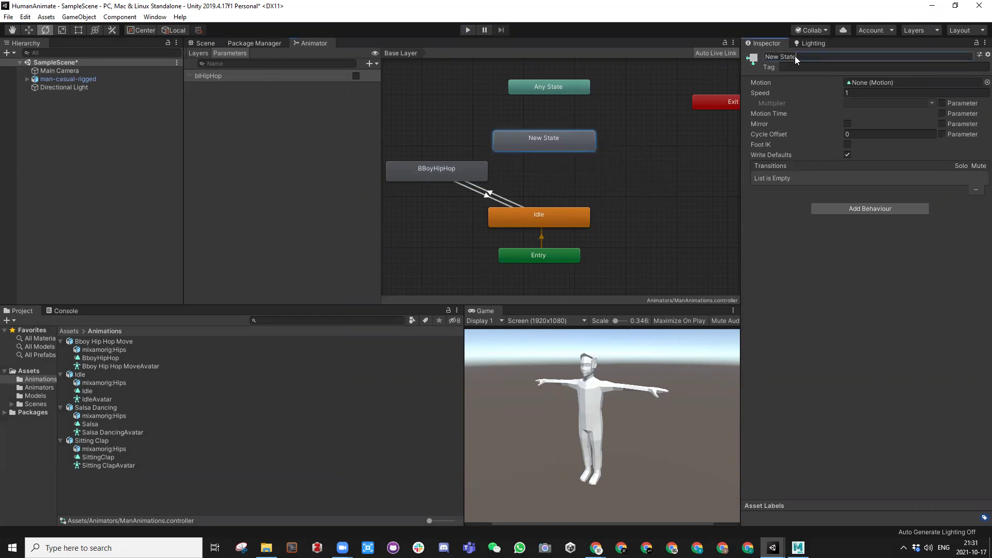
text(Salsa)
key(Return)
click(987, 82)
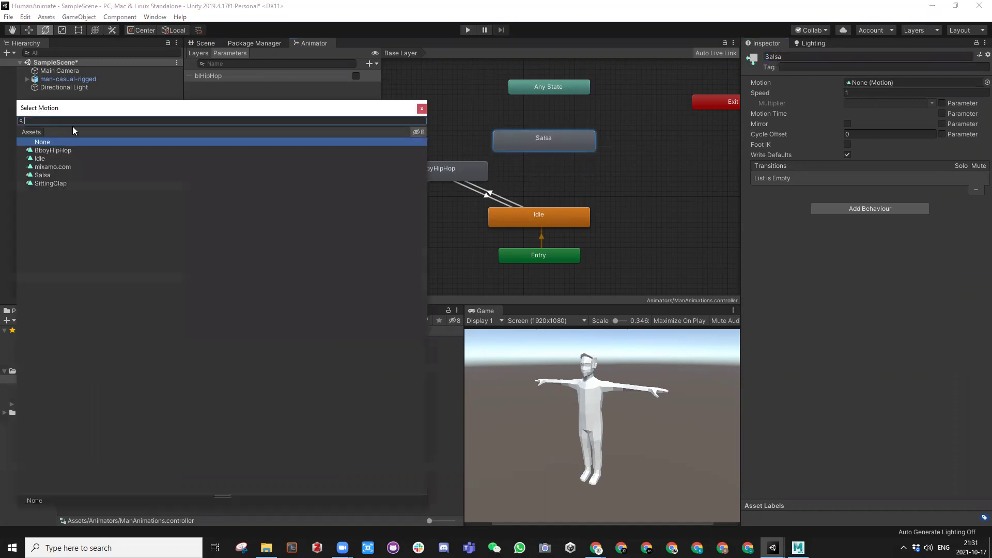
double_click(50, 175)
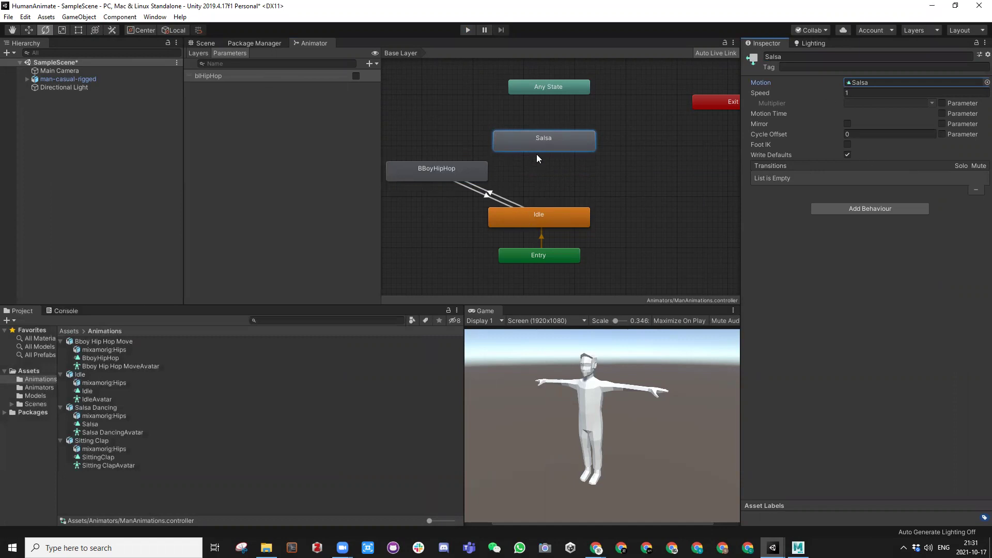
Make a transition from Idle to Salsa and a return transition from Salsa to Idle
click(553, 213)
right_click(553, 213)
click(571, 219)
click(539, 139)
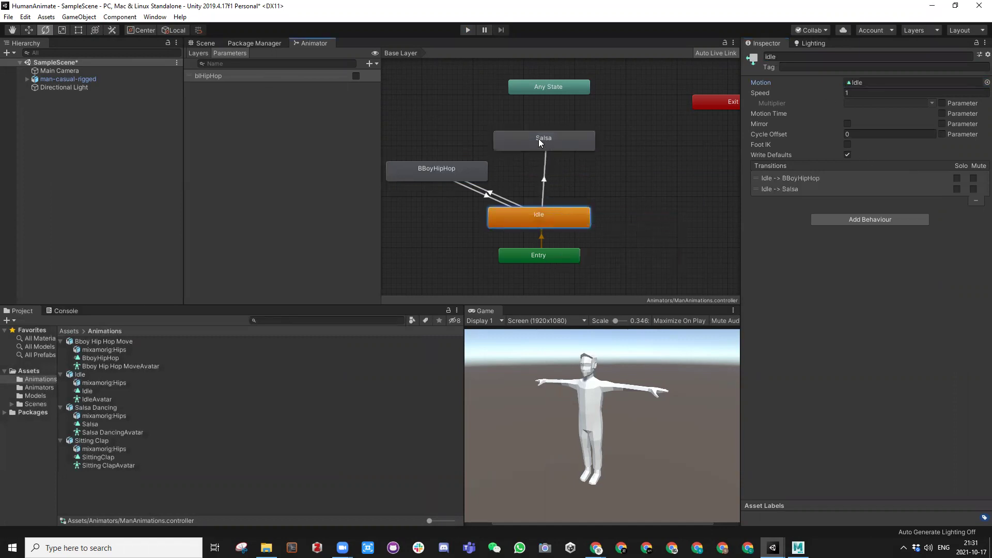
click(537, 138)
right_click(535, 139)
click(551, 144)
click(529, 213)
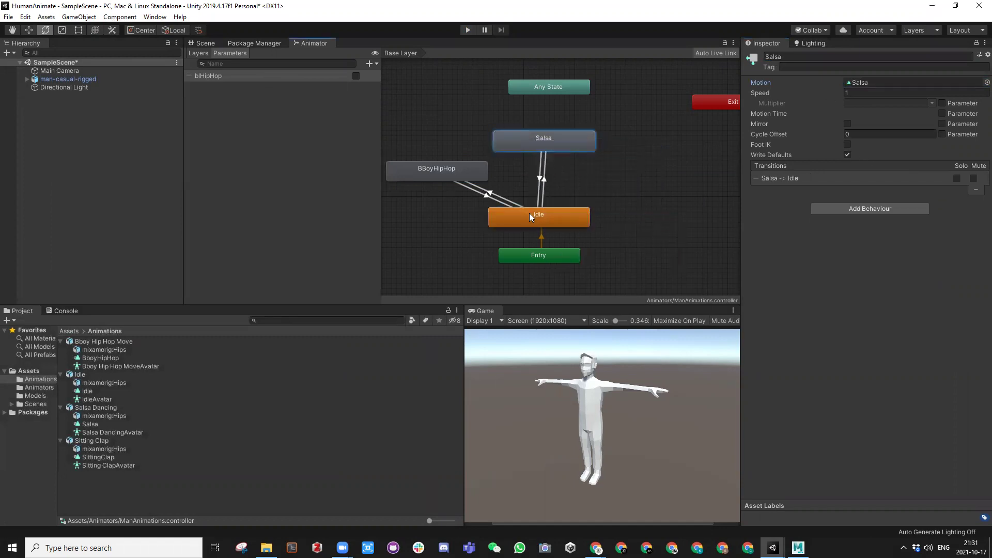
Add a condition to the Idle -> Salsa transition
click(543, 181)
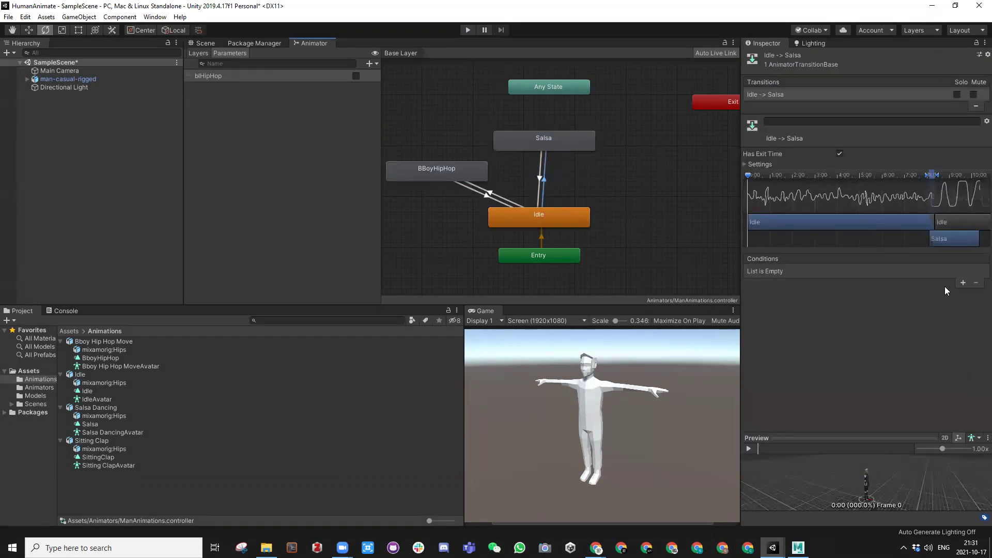
click(962, 282)
click(809, 274)
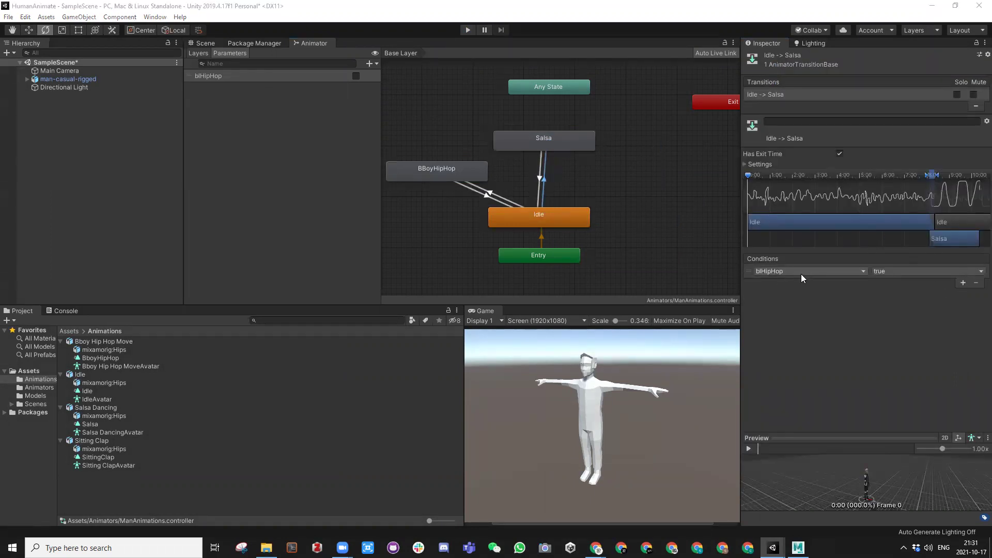
Add a Bool parameter named blSalsa and use it in the Idle -> Salsa transition's condition
click(309, 43)
click(369, 63)
click(387, 99)
text(n)
text(lSal)
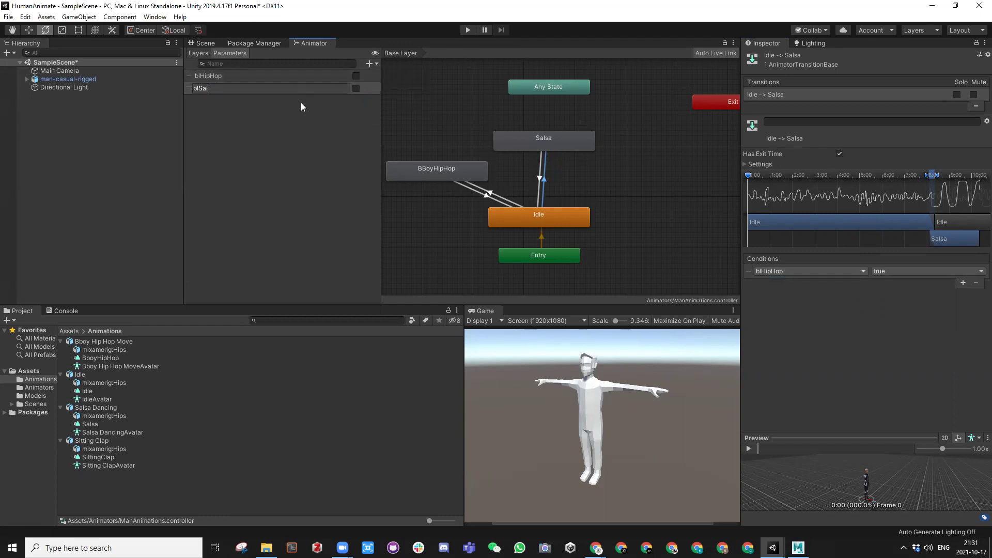
text(sa)
key(Return)
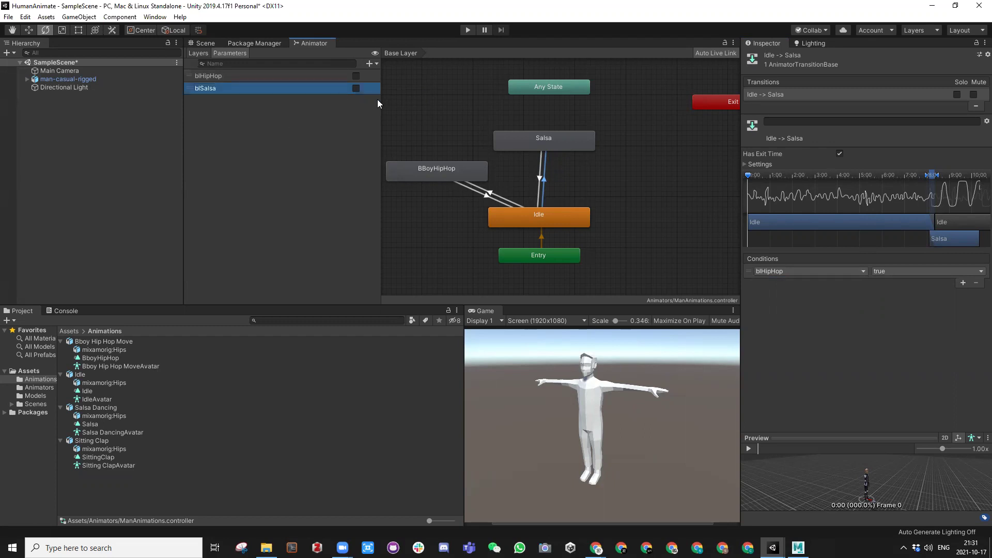
click(797, 269)
click(791, 304)
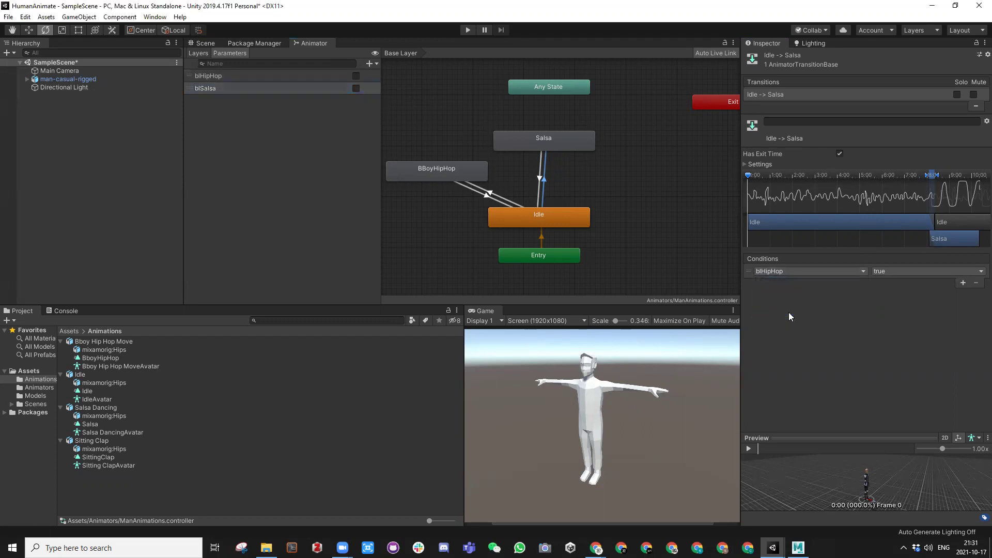
On the Salsa -> Idle transition, turn off Has Exit Time and add the condition blSalsa false
click(539, 182)
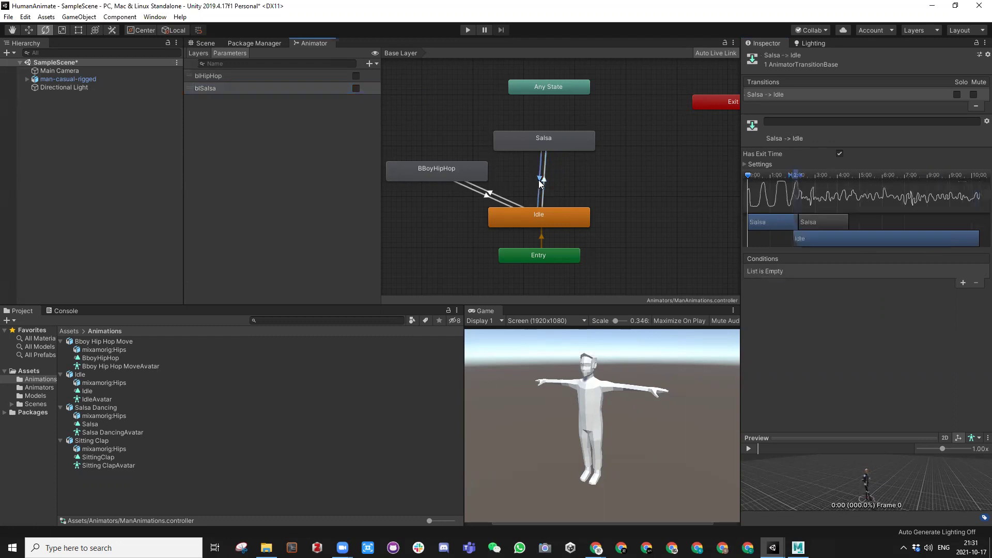
click(839, 153)
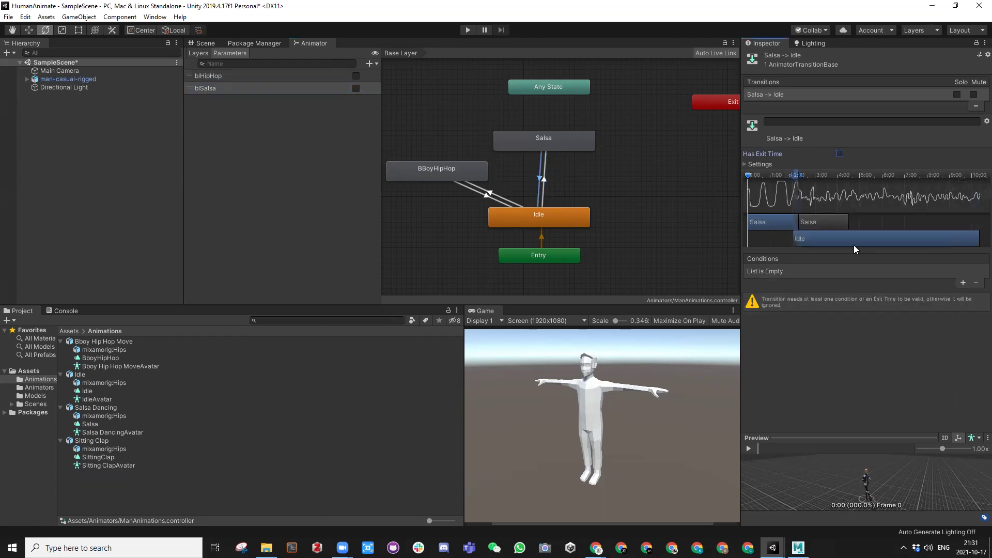
click(963, 283)
click(801, 272)
click(784, 313)
click(886, 273)
click(901, 293)
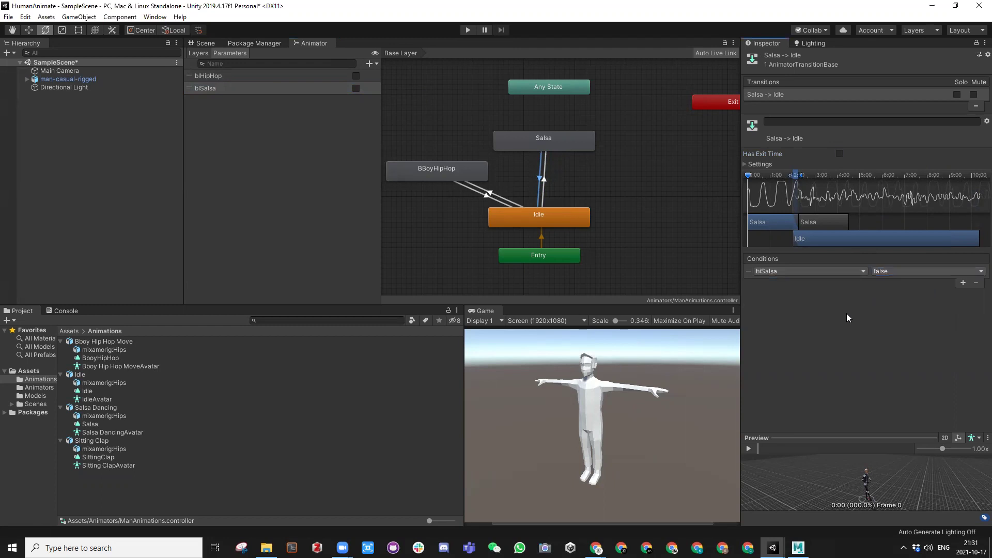
Turn off Has Exit Time on the Idle -> Salsa transition
click(545, 181)
click(838, 153)
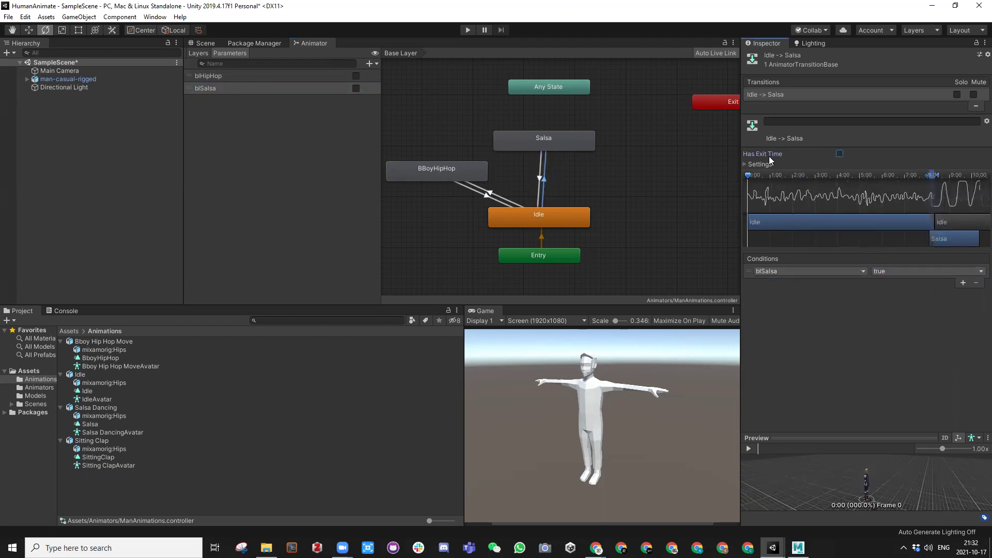
click(539, 177)
Align the Salsa state directly above the Idle state in the graph
click(545, 144)
drag(545, 142, 538, 140)
click(563, 223)
click(532, 136)
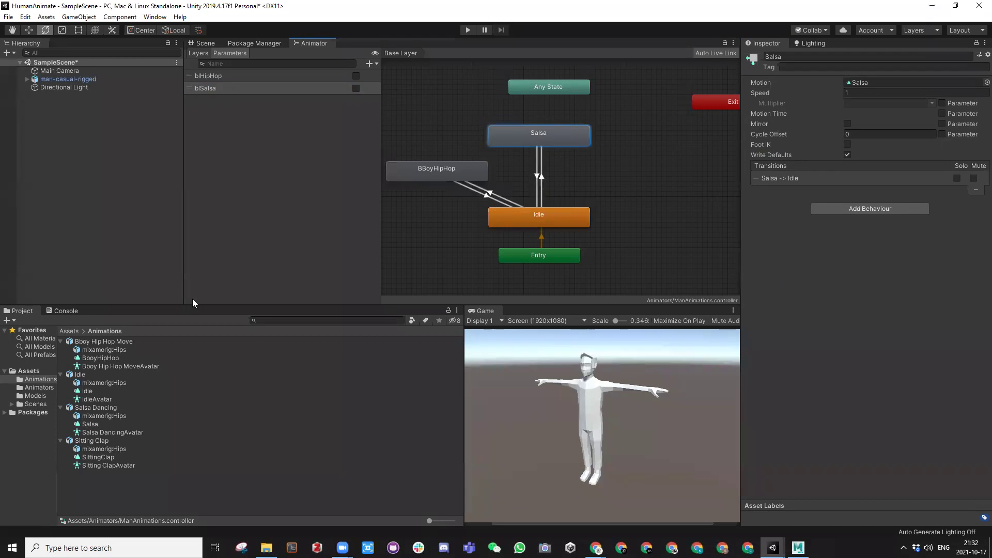
Create another empty state to the right of the Salsa and Idle states
click(640, 165)
right_click(640, 171)
mouse_move(669, 168)
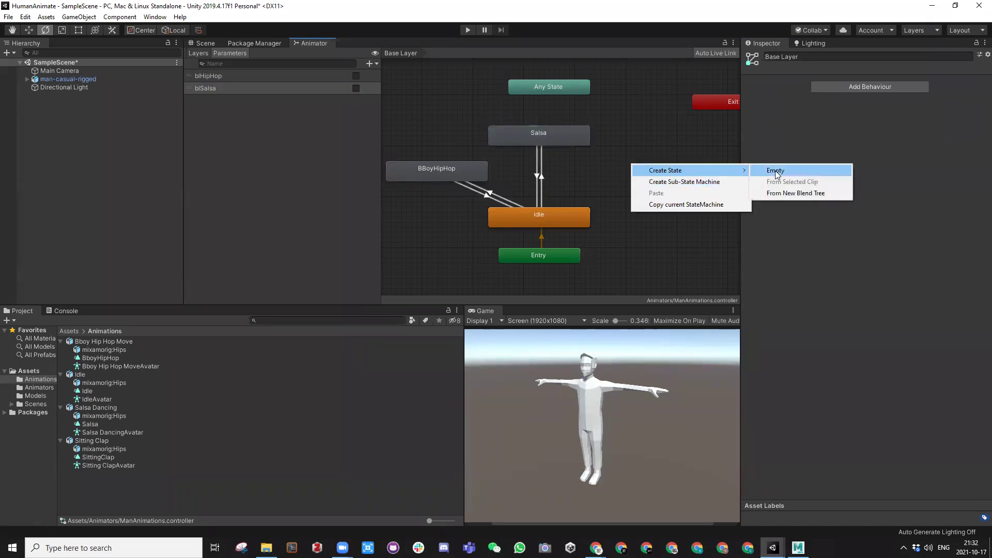
click(764, 167)
click(656, 173)
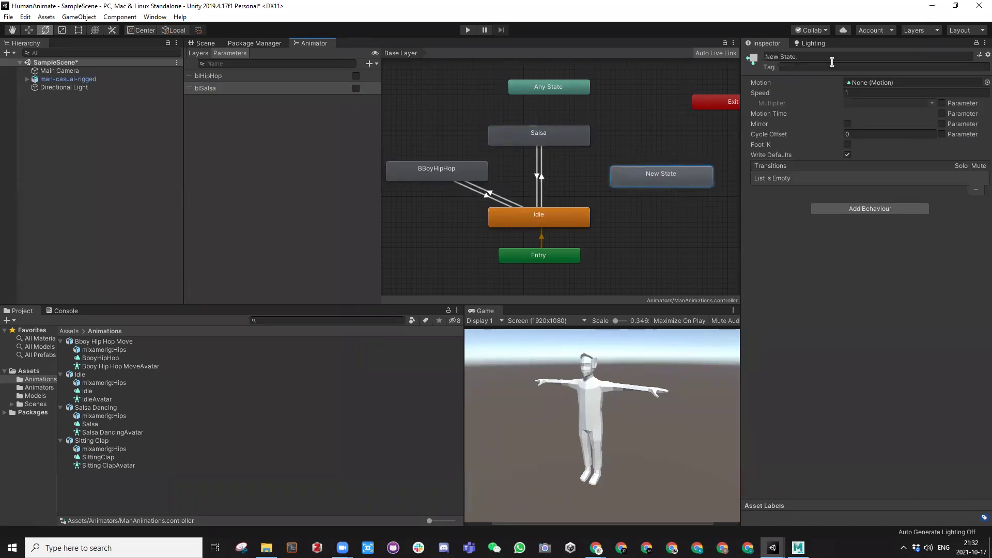
Rename the new state Clap and assign the SittingClap clip as its motion
key(F2)
text(Clap)
click(863, 83)
click(986, 83)
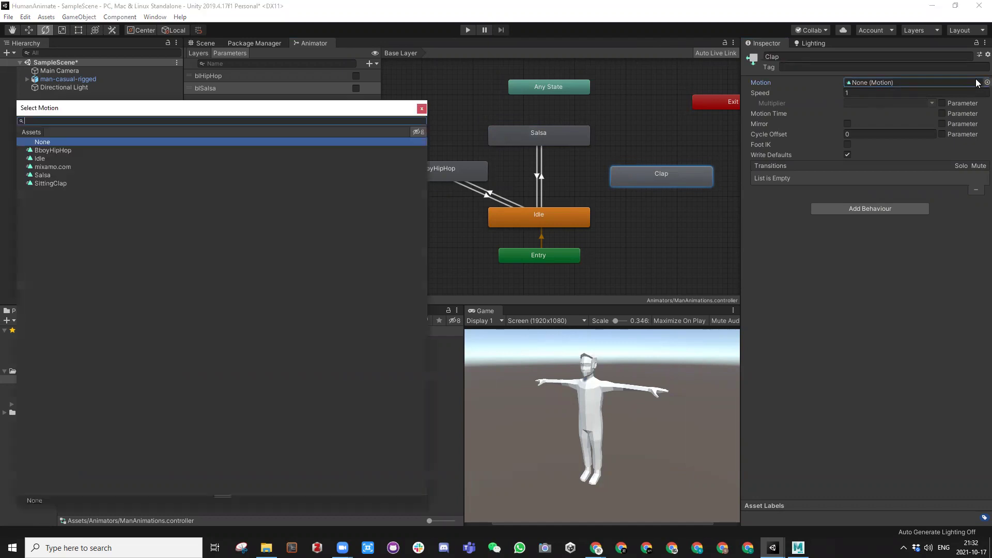
double_click(73, 186)
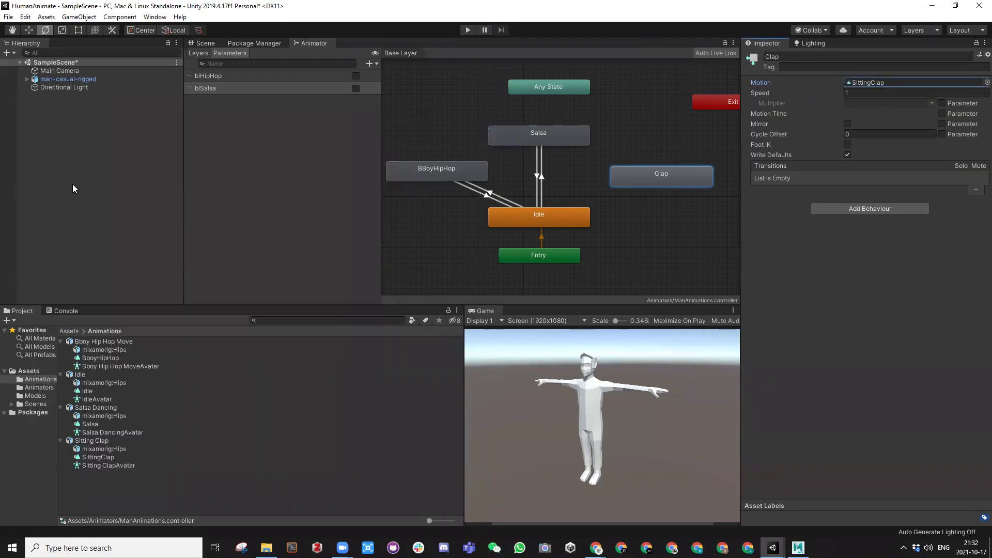
click(636, 193)
Create a transition from Idle to Clap and another from Clap back to Idle
click(560, 214)
right_click(560, 214)
click(601, 221)
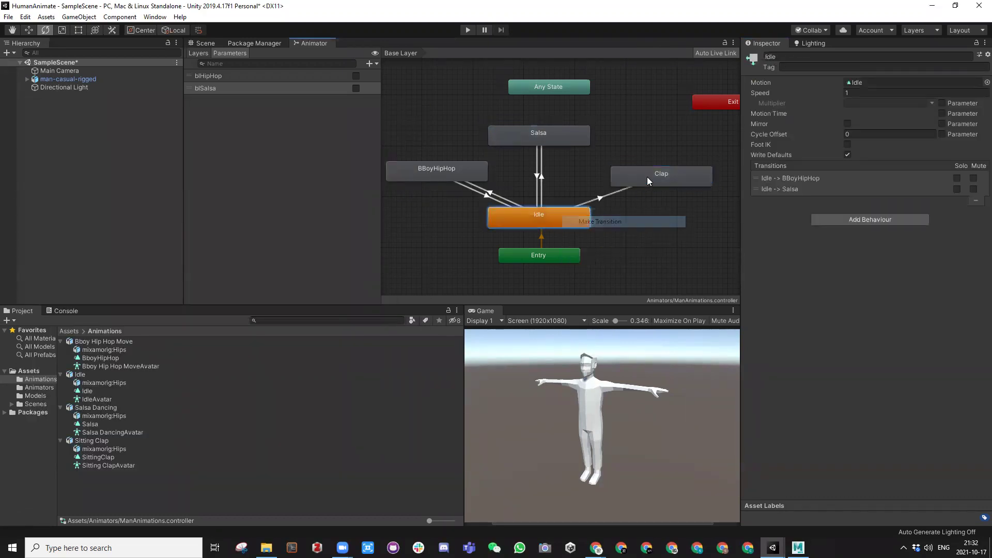
click(630, 174)
right_click(632, 178)
click(666, 181)
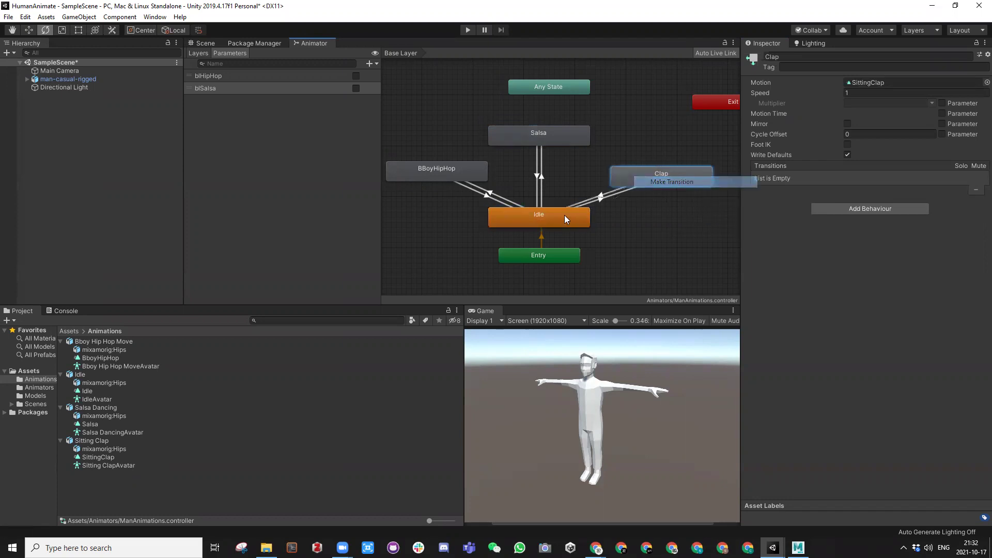
Turn off Has Exit Time on the Idle -> Clap transition and add a condition to it
click(597, 199)
click(839, 154)
click(963, 283)
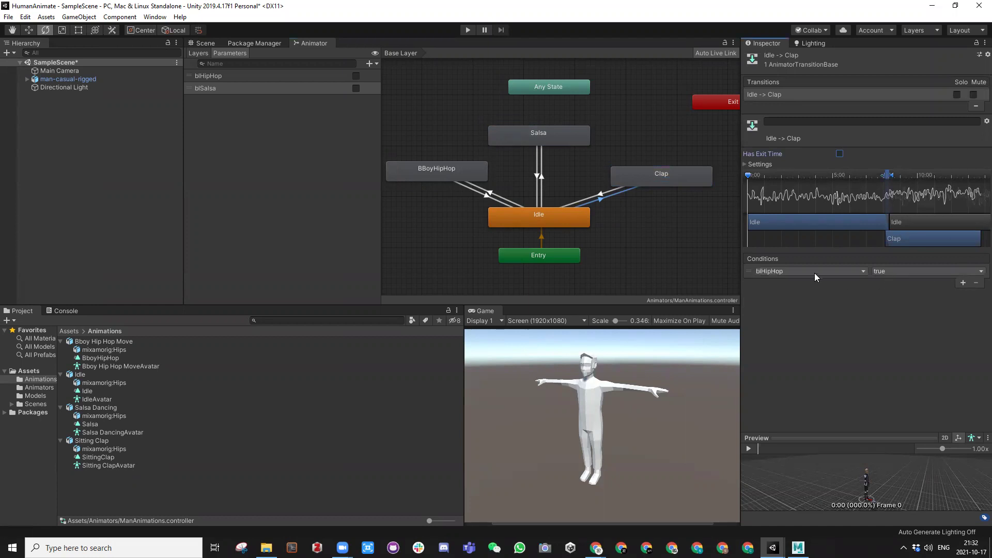
Add a Bool parameter named blClap to the animator controller
click(815, 277)
click(370, 56)
click(370, 63)
click(387, 99)
text(blClap)
key(Return)
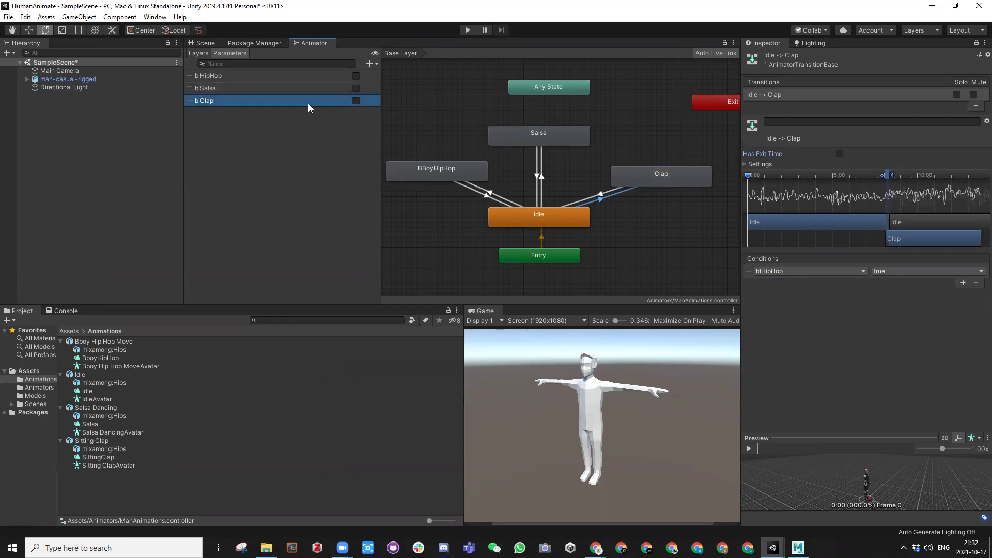
Set the Idle -> Clap transition's condition to blClap being true
click(844, 274)
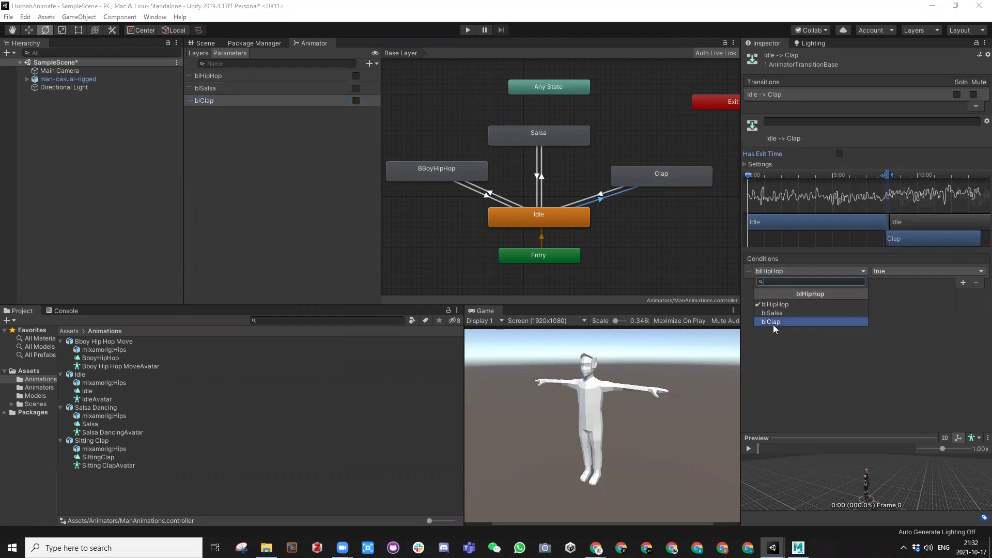
click(773, 325)
click(884, 271)
click(896, 283)
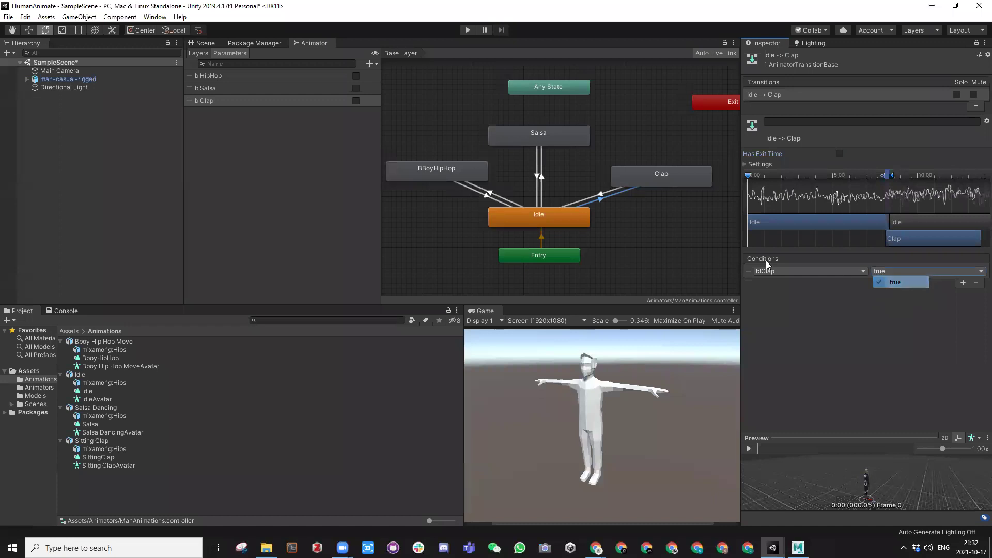
Add a condition to the Clap -> Idle transition that requires blClap to be false
click(598, 198)
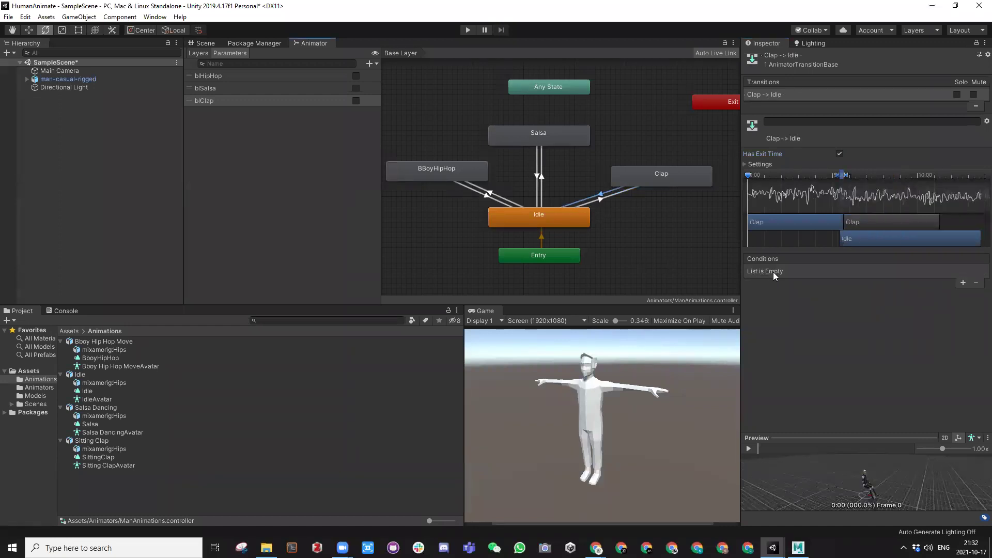
click(963, 282)
click(826, 271)
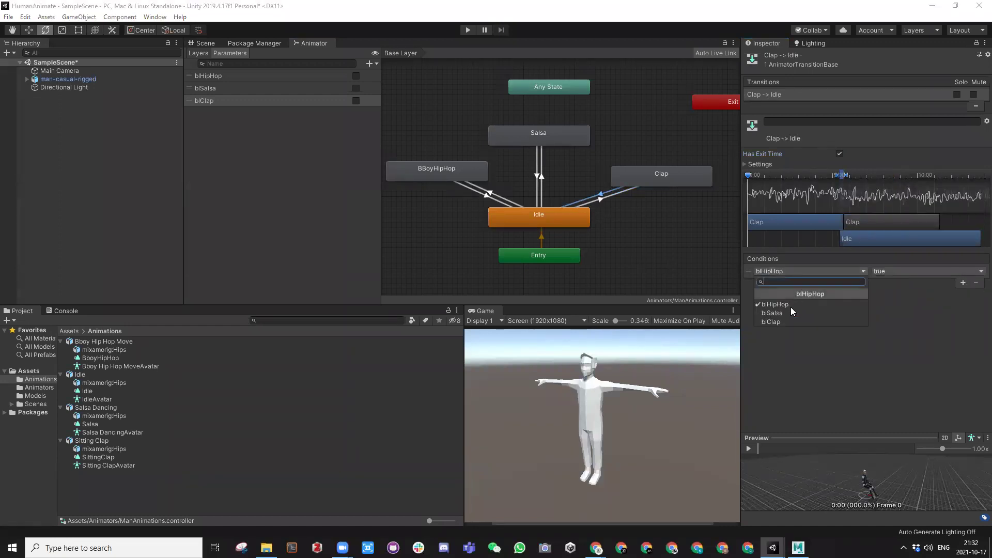
click(787, 321)
click(899, 293)
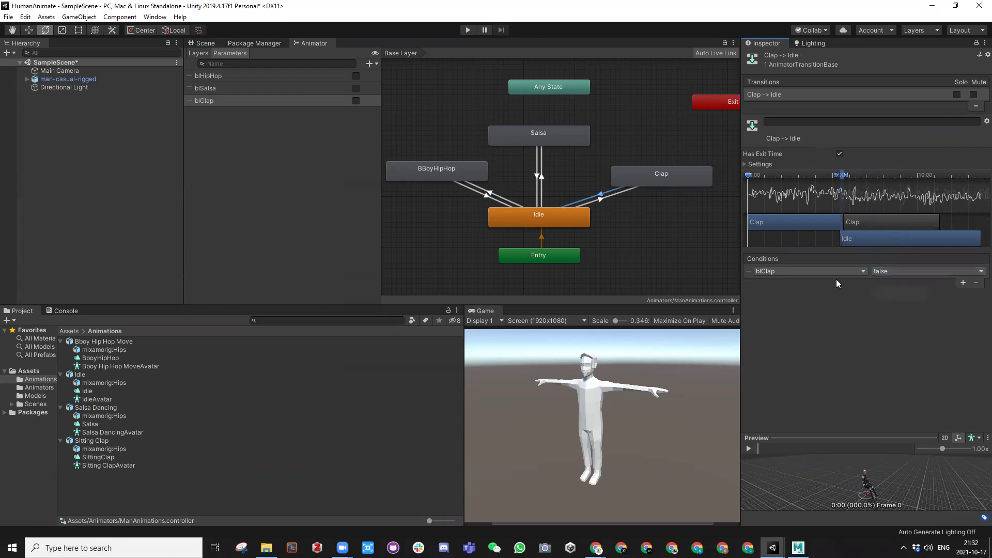
Turn off Has Exit Time on Clap -> Idle and move the Clap state level with BBoyHipHop, nearer to Idle
click(840, 153)
drag(622, 173, 596, 166)
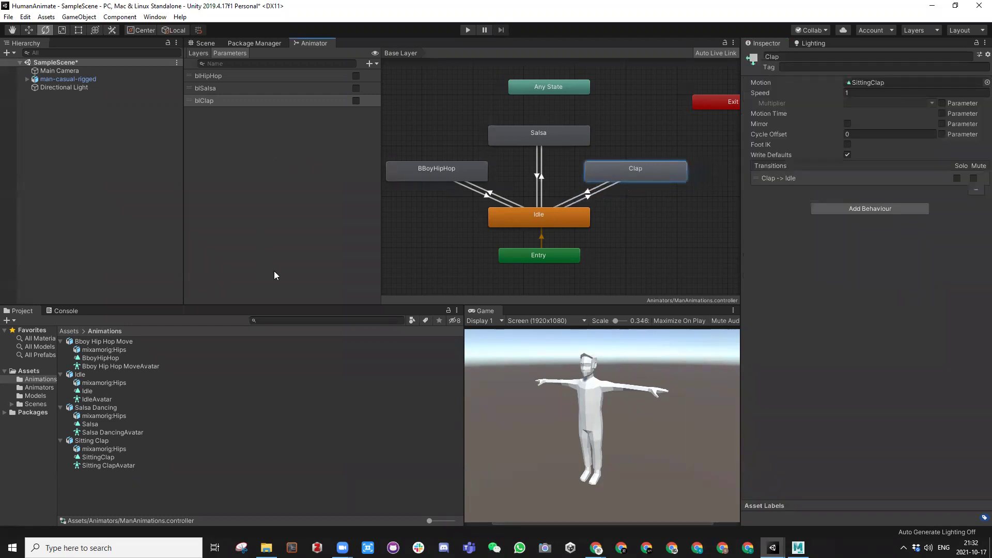
Enter Play mode and toggle blHipHop, blSalsa and blClap one after another to test each animation
click(462, 29)
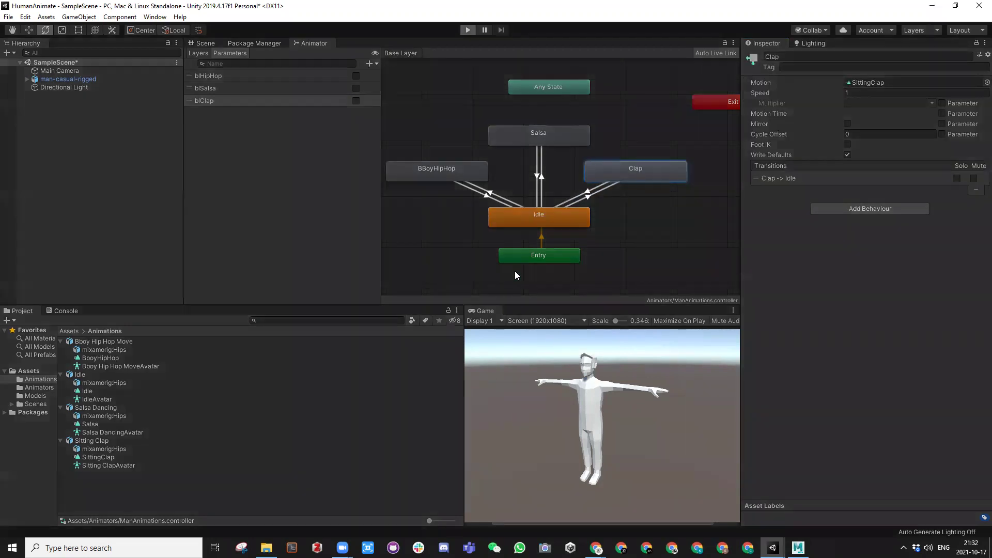
click(356, 76)
click(355, 76)
click(355, 88)
click(355, 88)
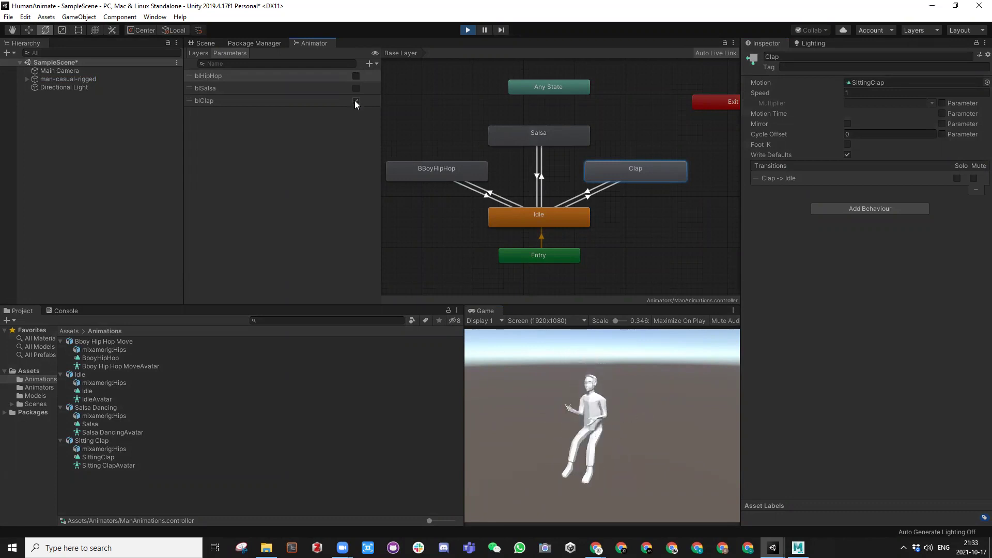
click(355, 100)
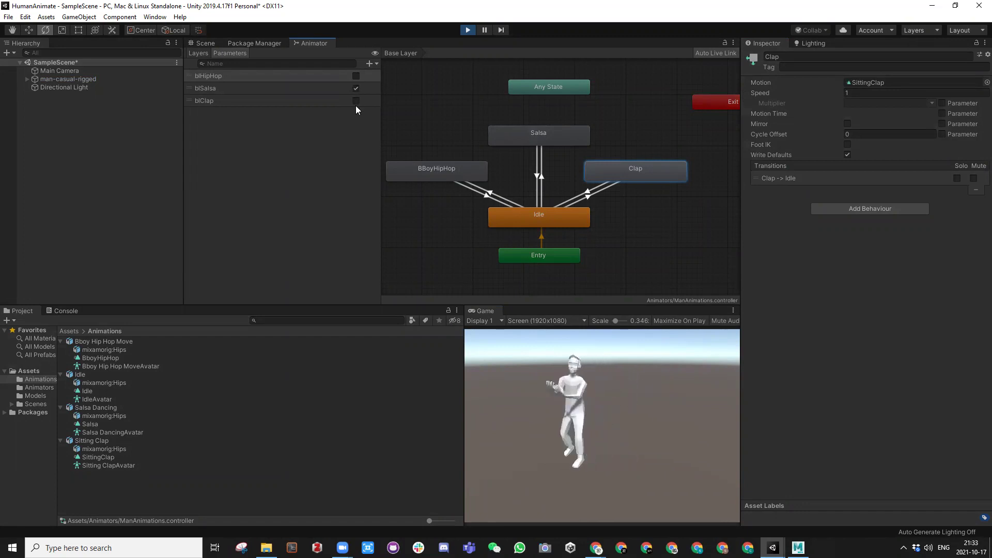
Test how the character responds when blHipHop and blSalsa are switched while other Bool parameters are still enabled
scroll(643, 218, down, 1)
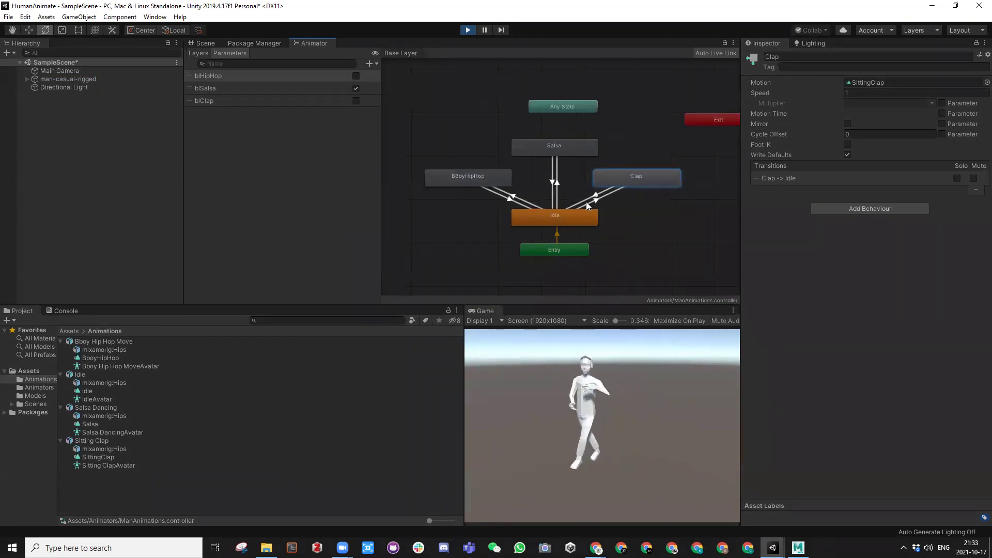
scroll(586, 202, up, 1)
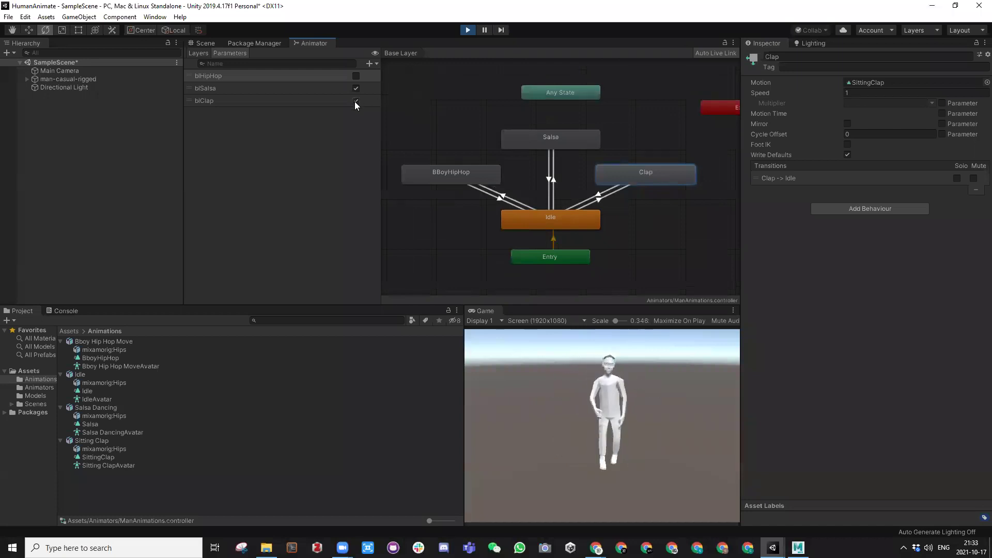
click(356, 76)
click(356, 89)
click(356, 76)
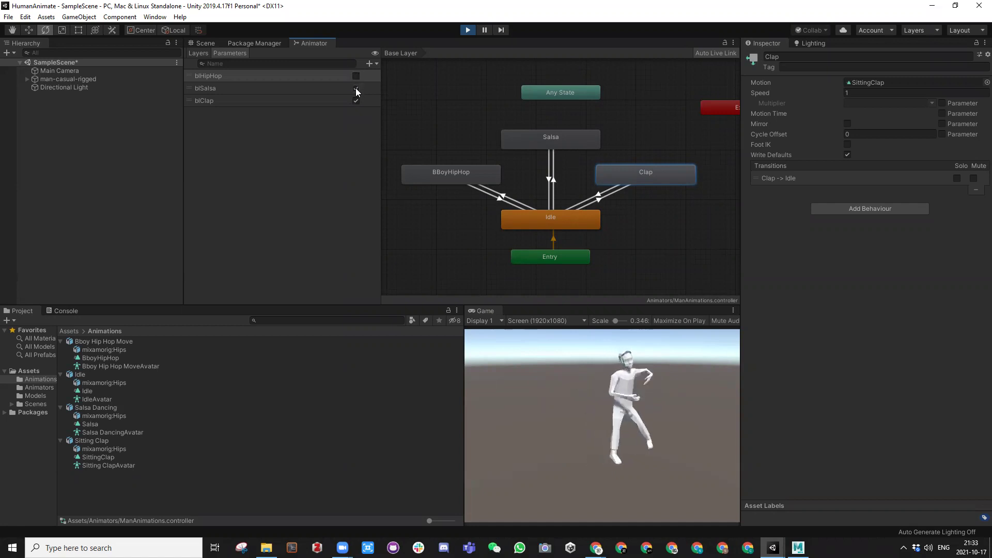
click(355, 76)
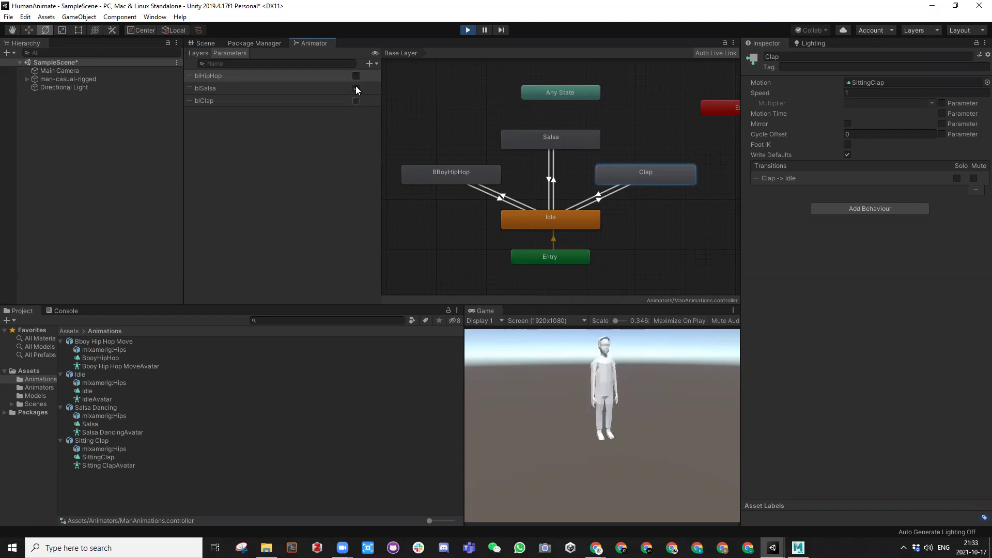
Switch blSalsa and blHipHop on and off again to check the return to Idle, and exit Play mode
click(356, 88)
click(356, 76)
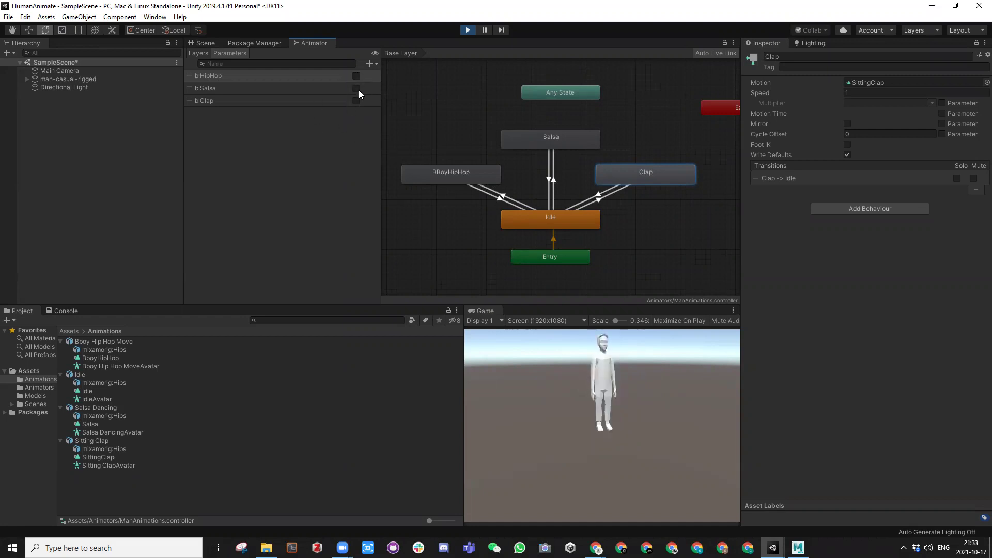
click(356, 88)
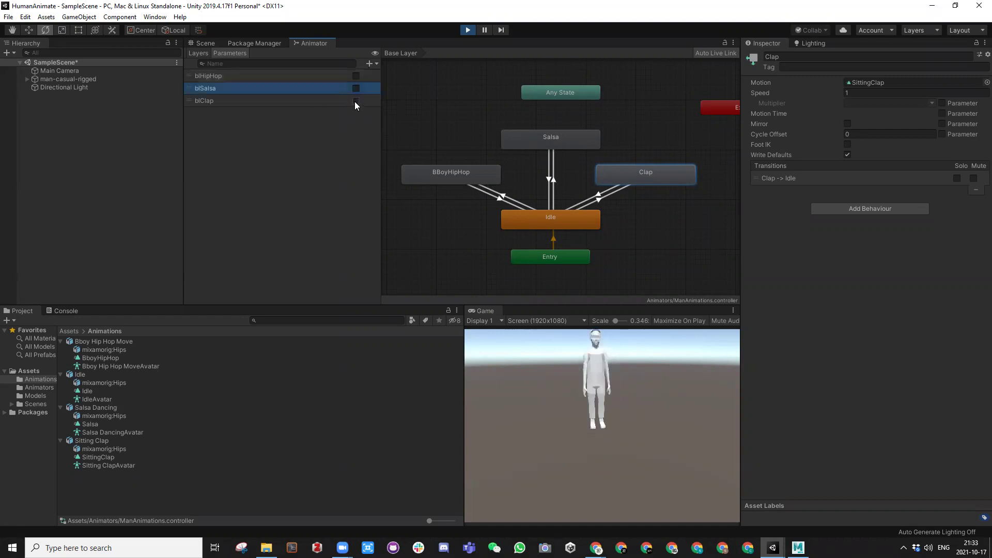
click(356, 75)
click(355, 76)
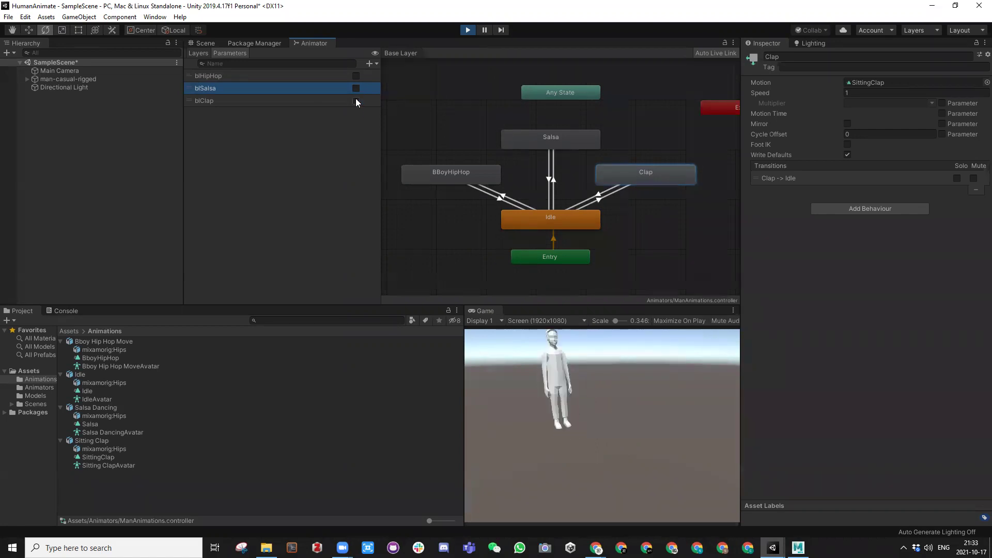
click(467, 30)
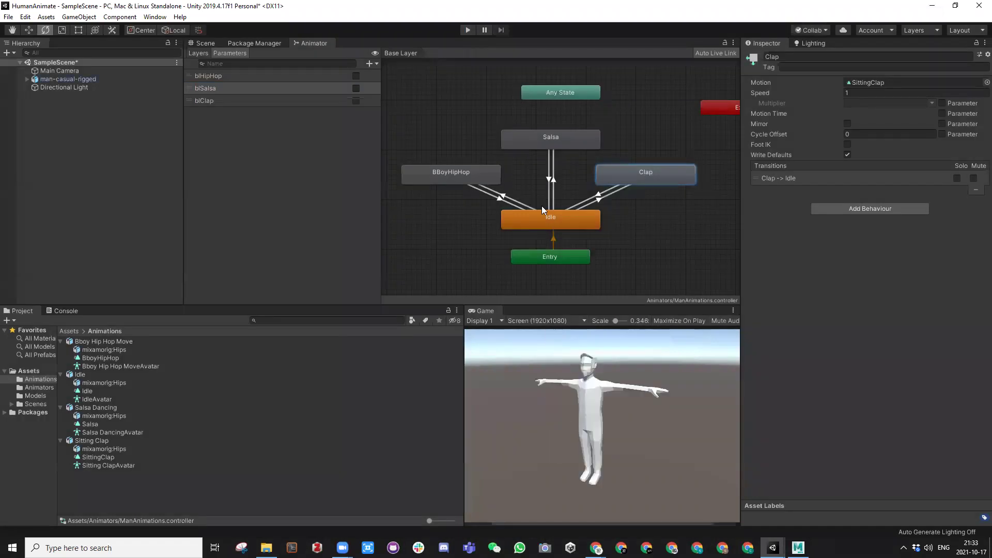
Return to the root Assets folder and save SampleScene
click(526, 302)
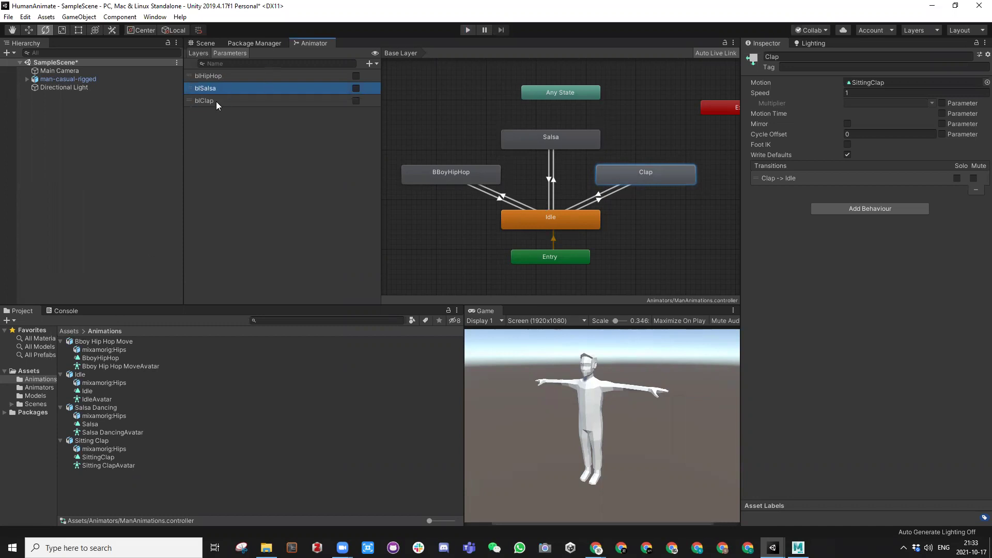
click(69, 331)
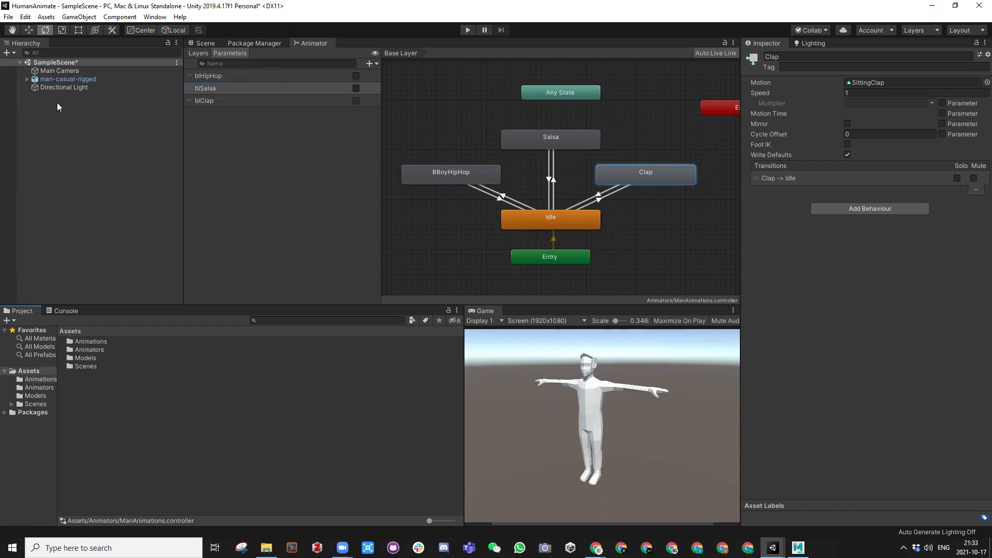
key(ctrl+s)
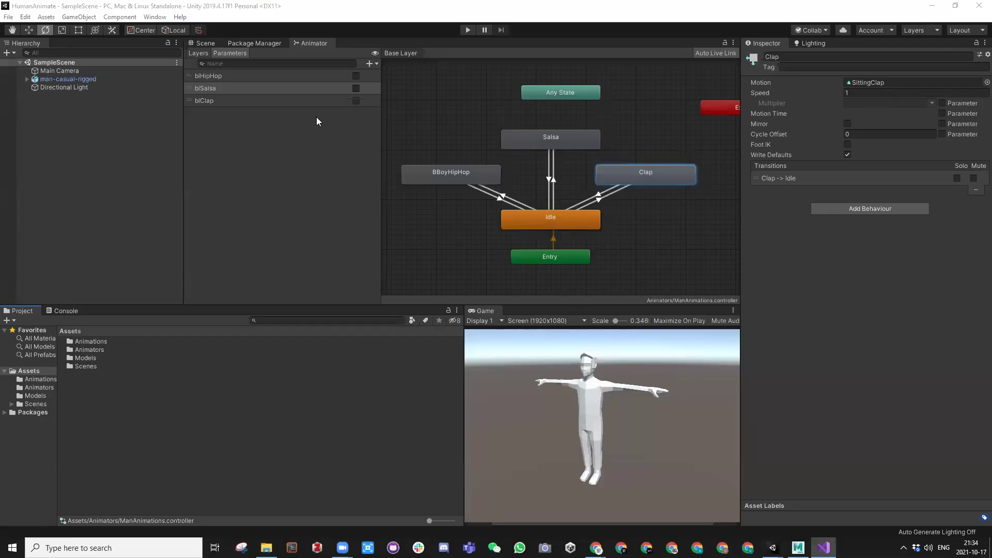
Add a UI Button - TextMeshPro to the scene and import the TMP Essentials
click(205, 42)
scroll(454, 209, down, 6)
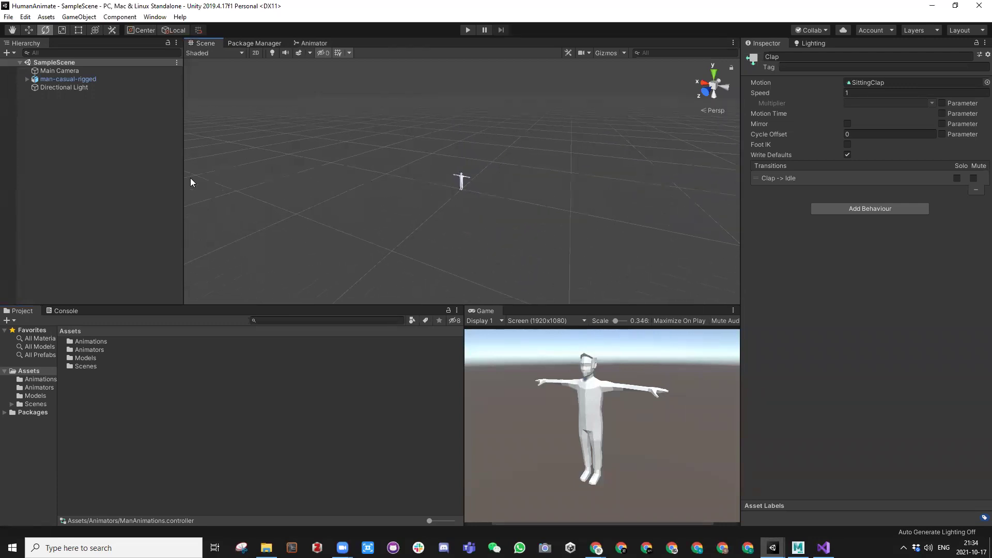
click(91, 130)
right_click(71, 126)
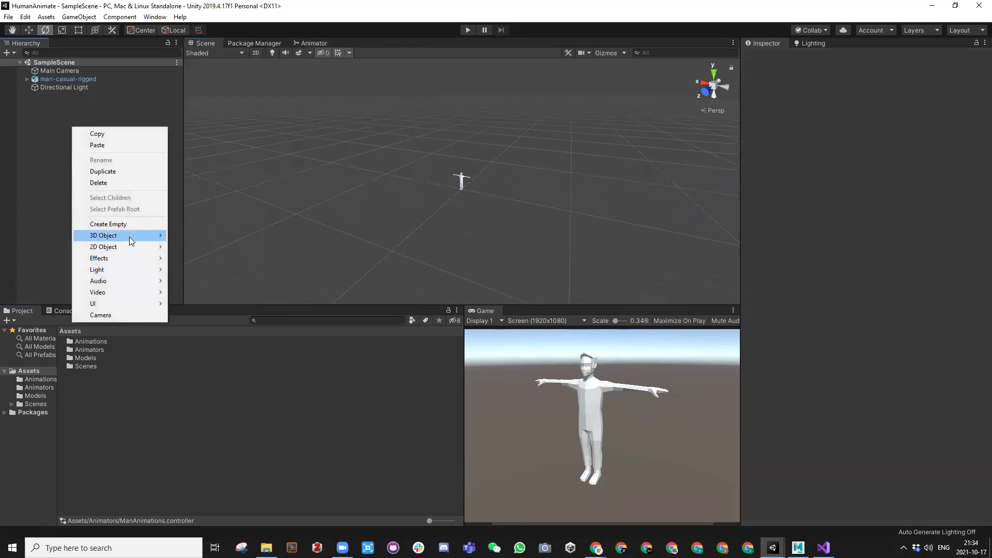
mouse_move(123, 303)
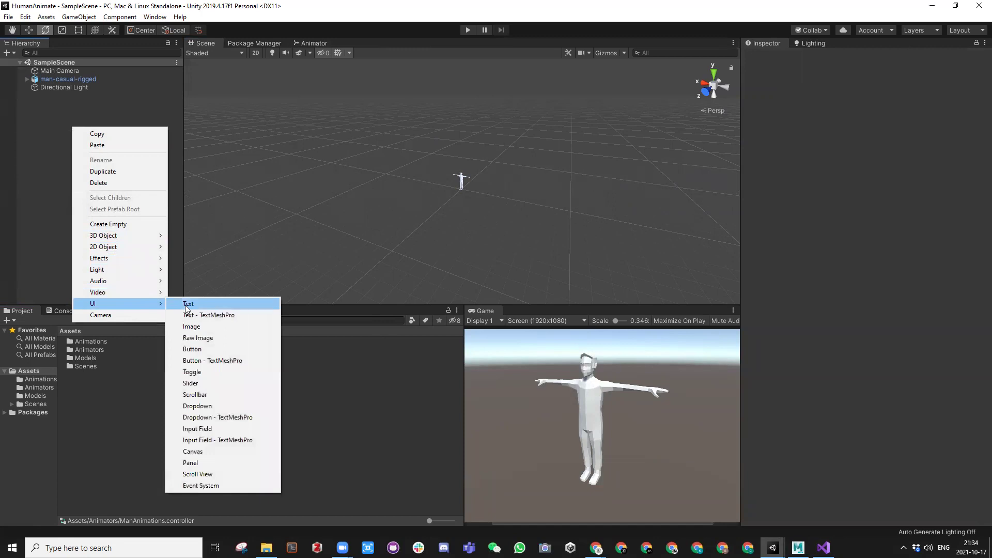
click(226, 361)
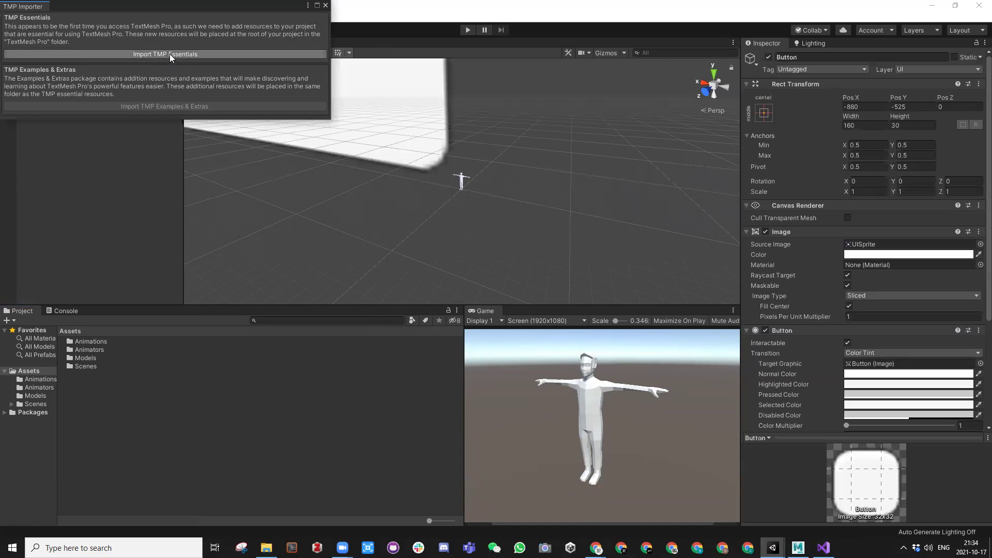
click(169, 54)
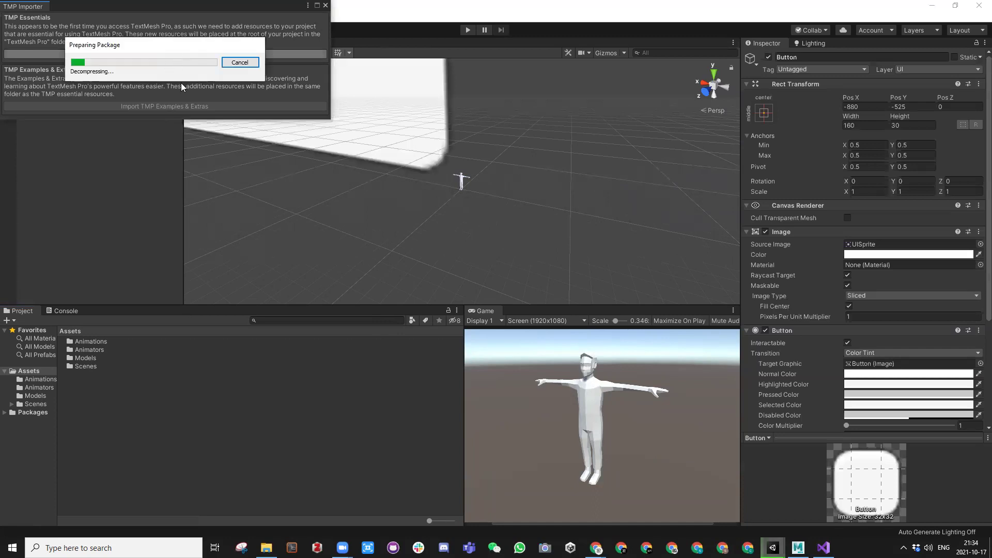
click(326, 5)
Turn on the Scene view gizmos and frame the whole Canvas from the front beside a wider Game view
alt+drag(385, 154, 442, 96)
click(604, 54)
scroll(396, 227, down, 8)
scroll(514, 396, down, 1)
scroll(515, 396, down, 2)
drag(461, 405, 407, 404)
scroll(479, 162, down, 3)
middle_drag(518, 139, 423, 171)
scroll(465, 173, down, 2)
alt+drag(502, 174, 727, 109)
Anchor the button to the bottom center of the Canvas and set its Pos X and Pos Y to 0
click(763, 112)
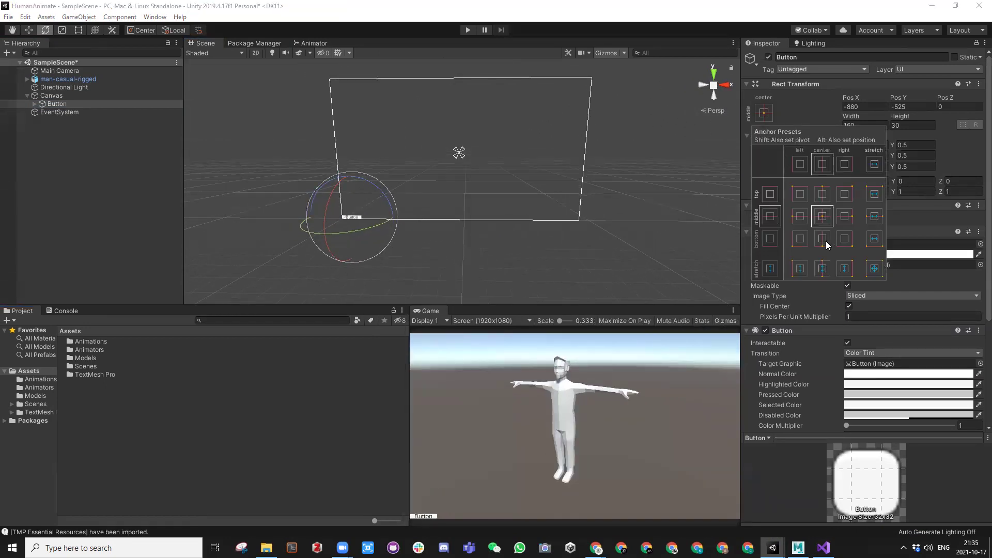
click(828, 242)
click(863, 107)
text(0)
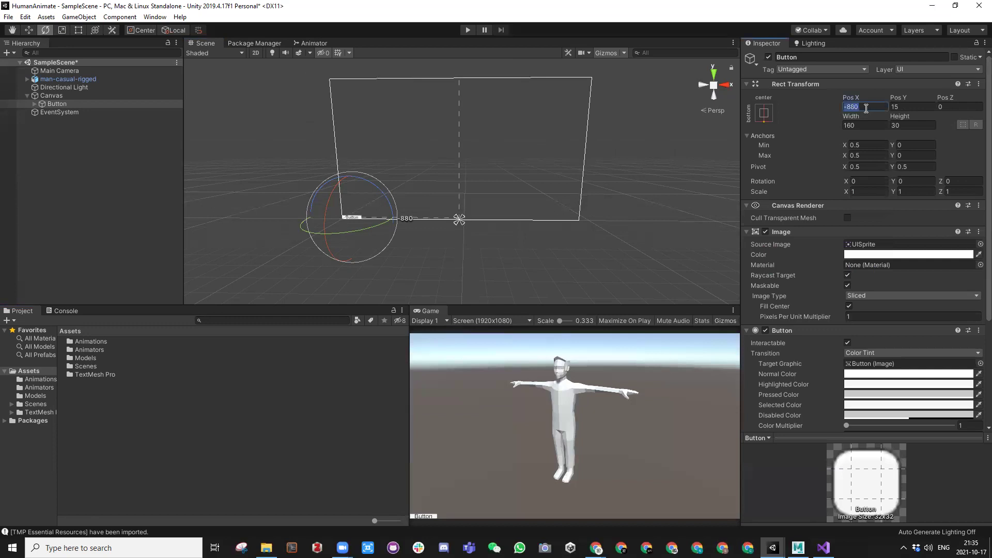
key(Return)
click(913, 105)
text(0)
key(Return)
Set the button's width and height to 100 each
click(859, 125)
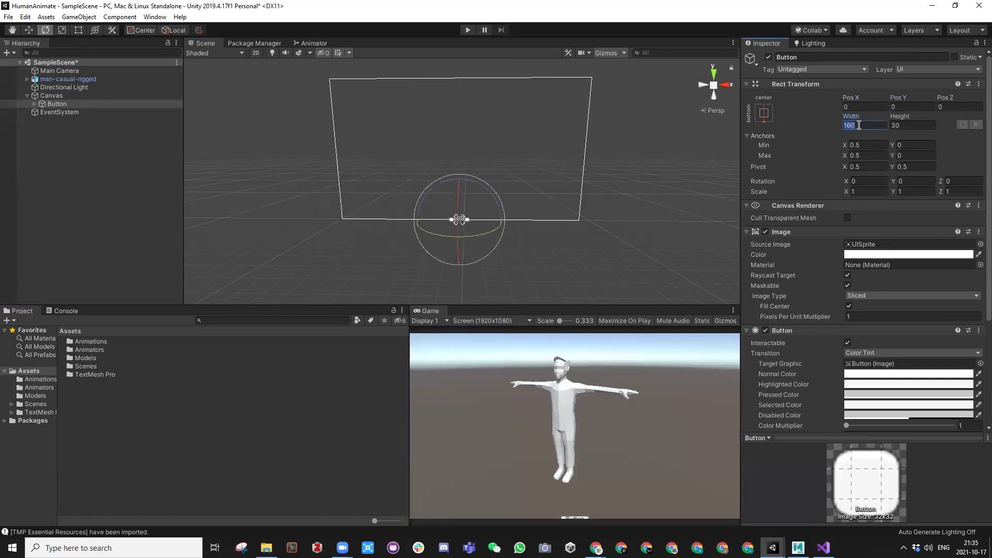
text(300)
key(BackSpace)
key(BackSpace)
key(BackSpace)
text(100)
click(898, 125)
text(100)
Move the button slightly upward so it sits just above the Canvas's bottom edge
click(454, 245)
key(w)
drag(457, 170, 458, 168)
Change the button's label text to B, in bold with a font size of 75.9
click(34, 104)
click(55, 112)
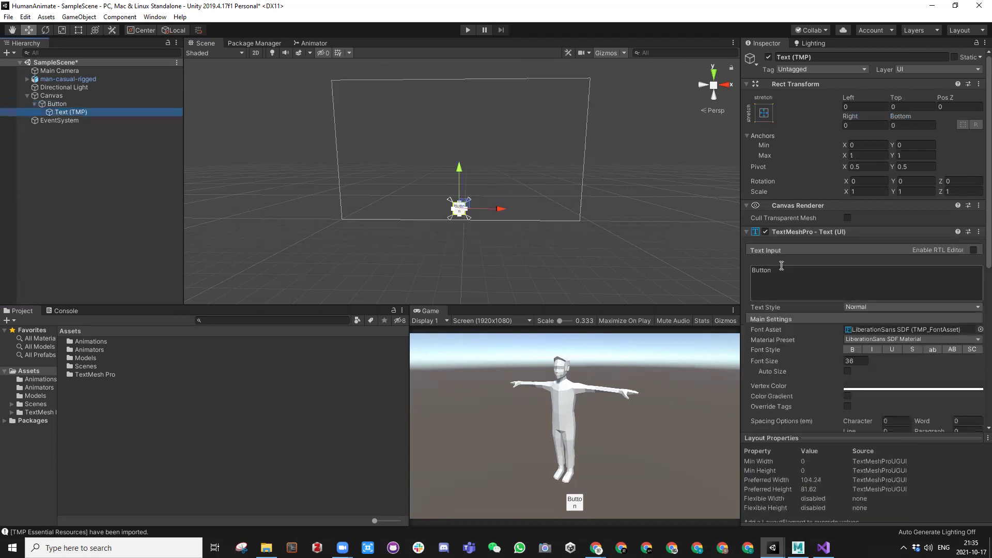
click(767, 269)
text(B)
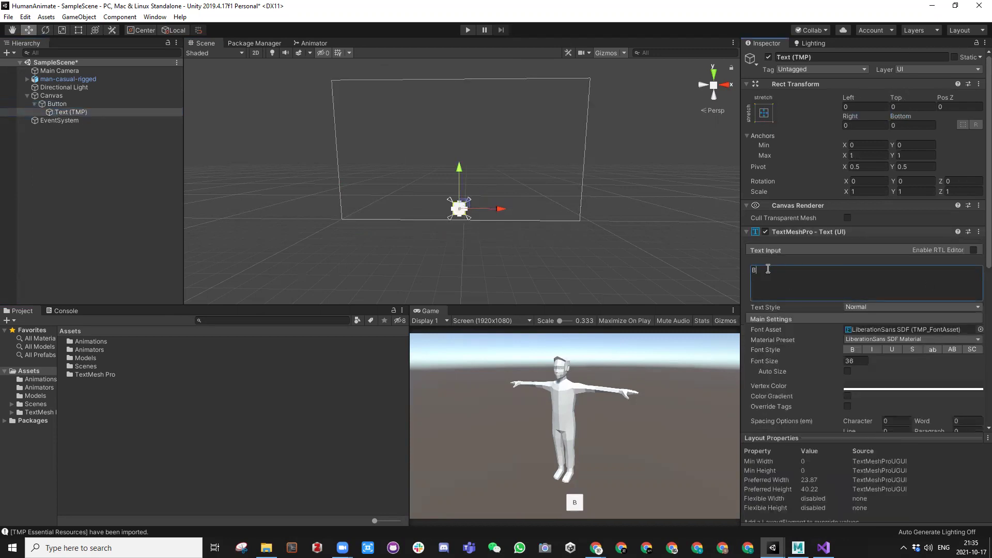
drag(768, 361, 841, 349)
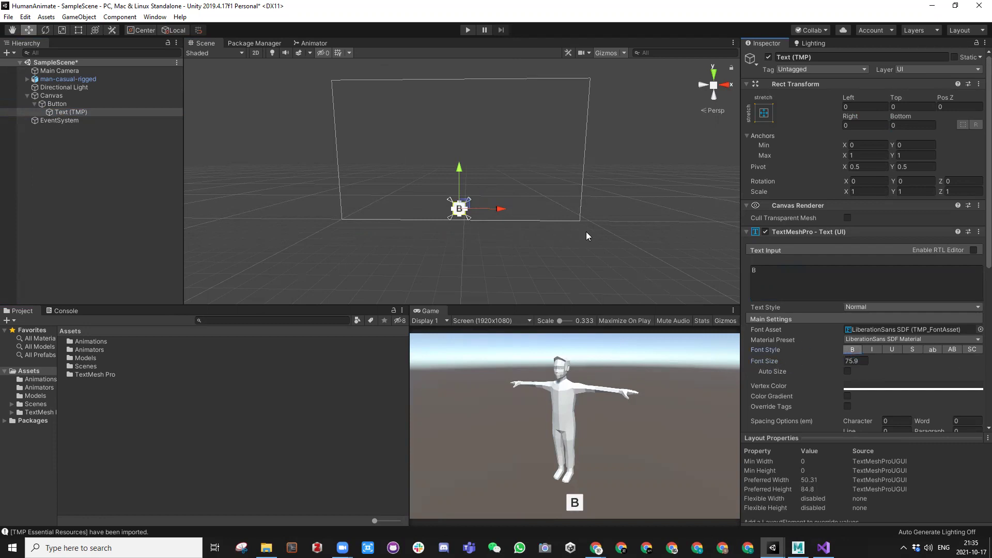
Duplicate the B button twice and place the copies on either side of it, at about Pos X -159 and 159
click(462, 208)
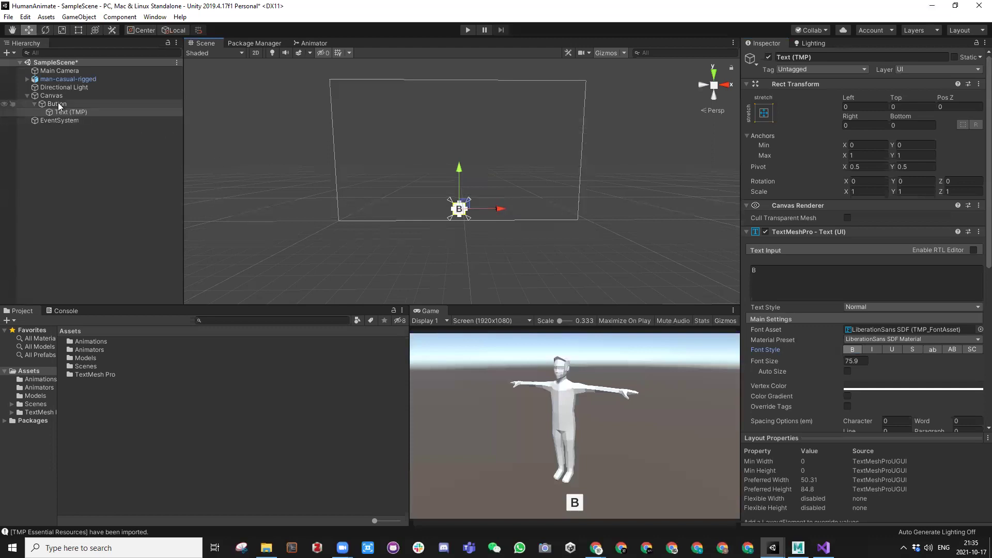
alt+drag(487, 204, 518, 209)
key(ctrl+d)
key(ctrl+d)
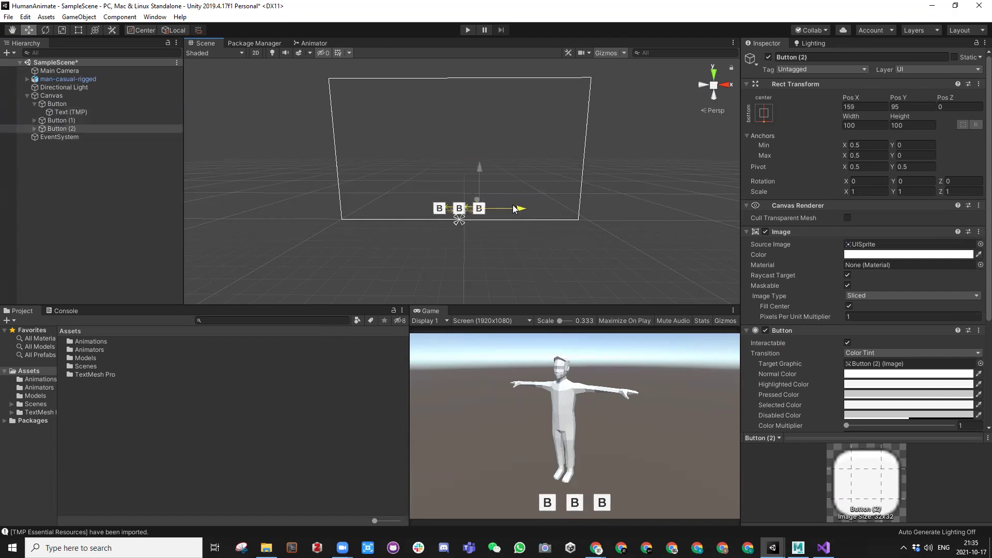
Place the left button copy first under the Canvas in the hierarchy and rename it A
drag(62, 120, 75, 103)
click(812, 60)
text(A)
key(Return)
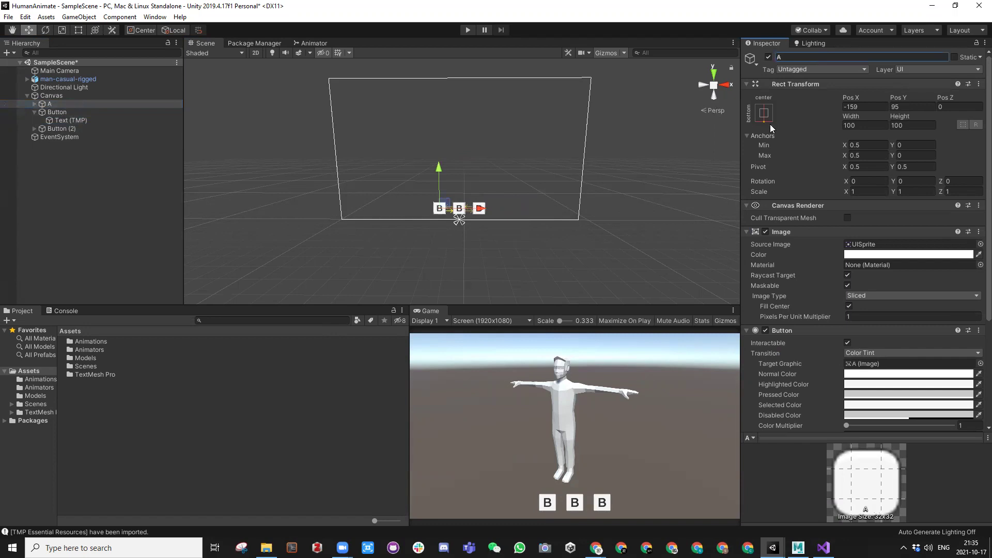
Rename the middle button object B and the right button object C
click(58, 112)
click(805, 56)
text(B)
key(Return)
click(65, 129)
click(796, 58)
text(C)
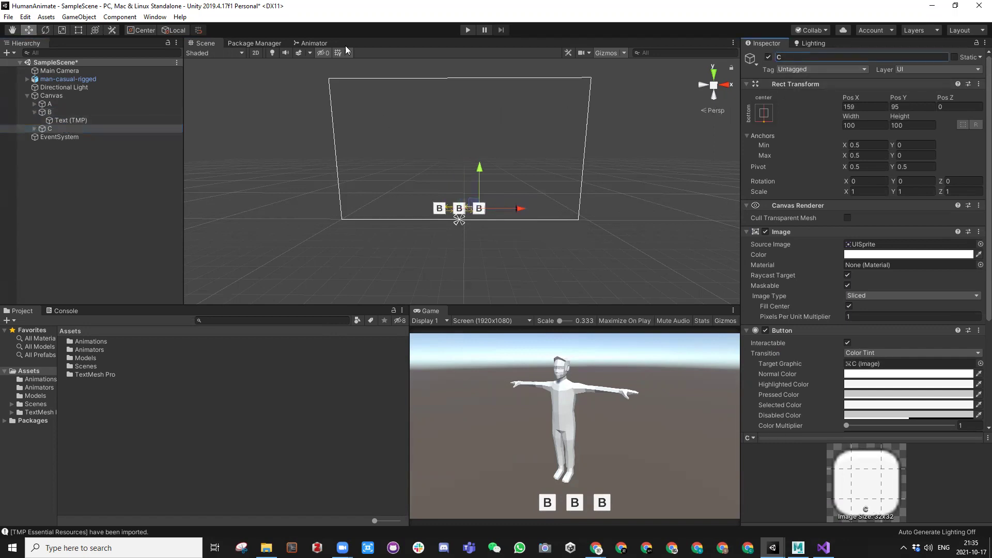
Change the label text of button A to A
click(72, 104)
scroll(832, 262, down, 5)
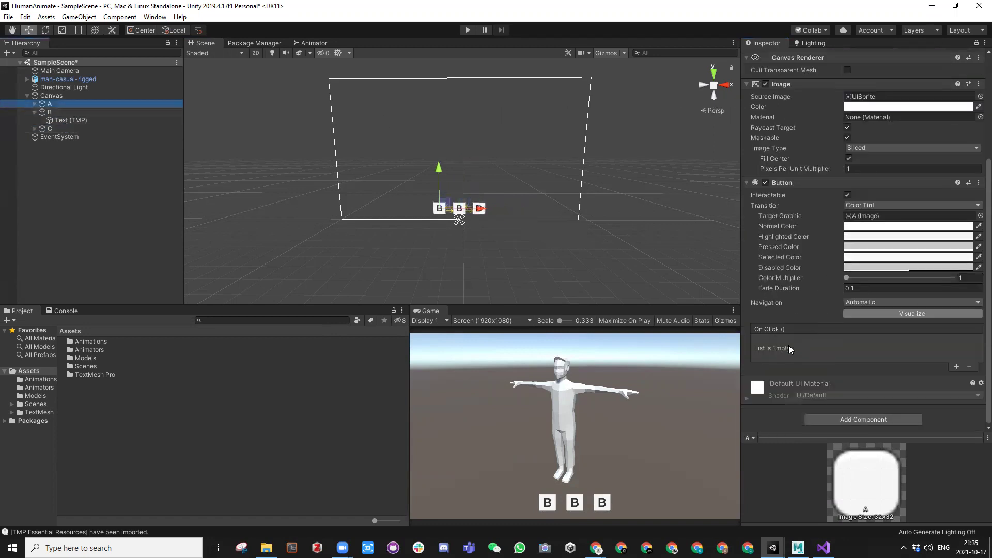
click(34, 104)
click(65, 112)
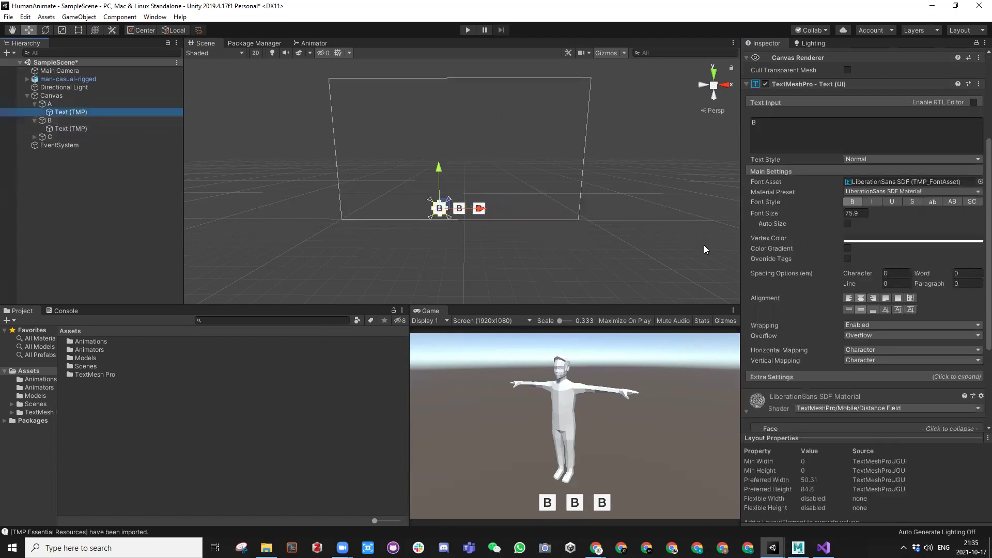
click(769, 135)
text(A)
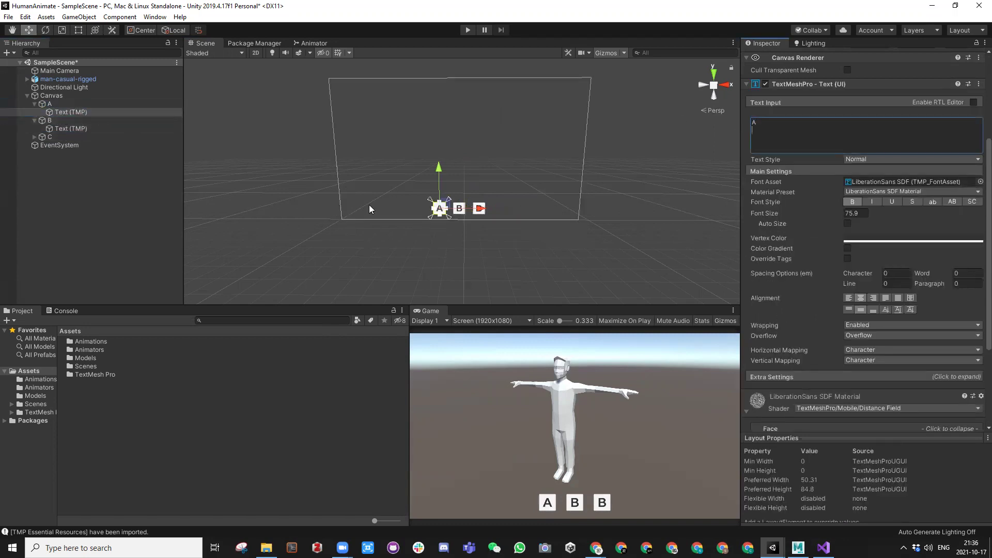
Change the label text of button C to C
click(34, 137)
click(67, 145)
click(759, 127)
text(C)
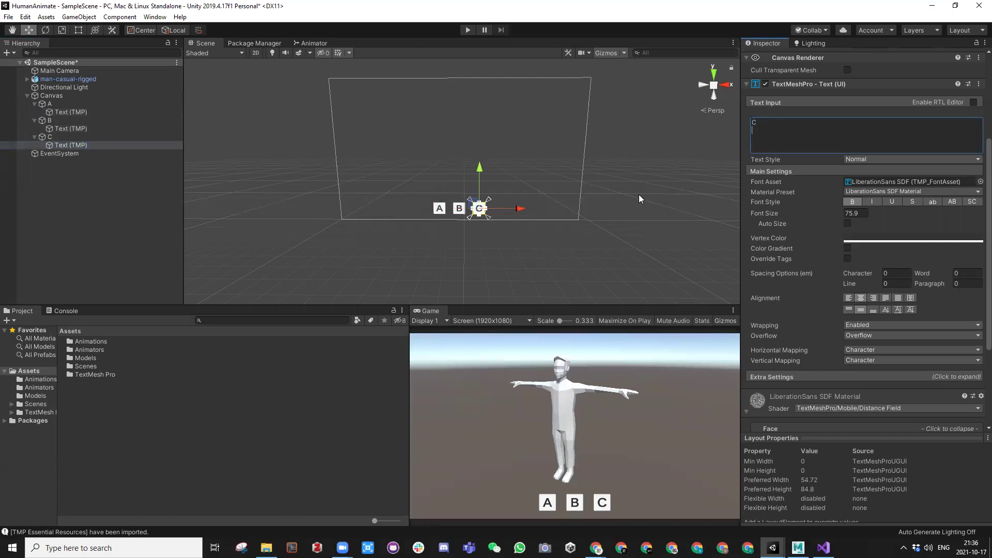
click(47, 105)
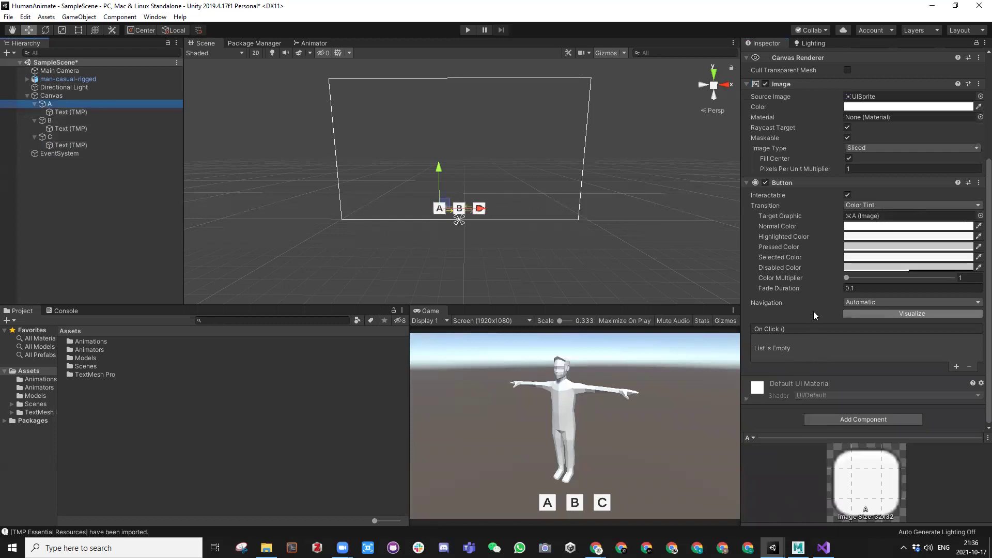
scroll(813, 311, up, 3)
scroll(770, 236, down, 5)
click(69, 79)
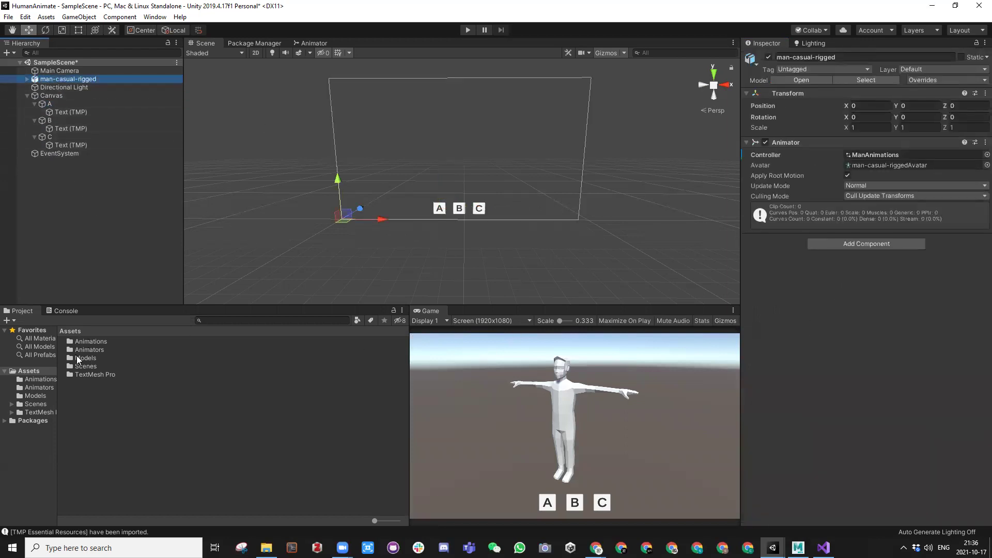
Create a folder named Scripts in the project's Assets
right_click(88, 394)
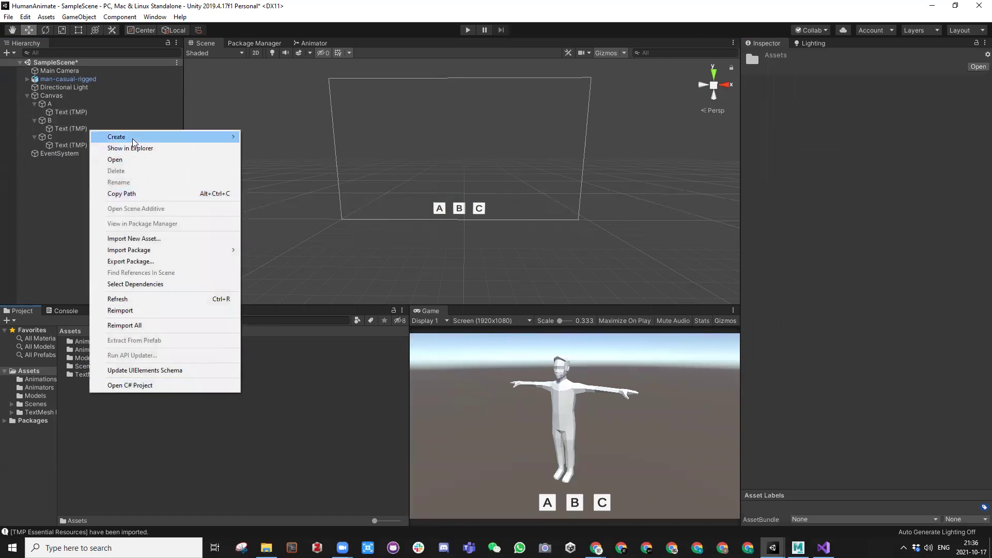
mouse_move(217, 137)
click(269, 140)
text(S)
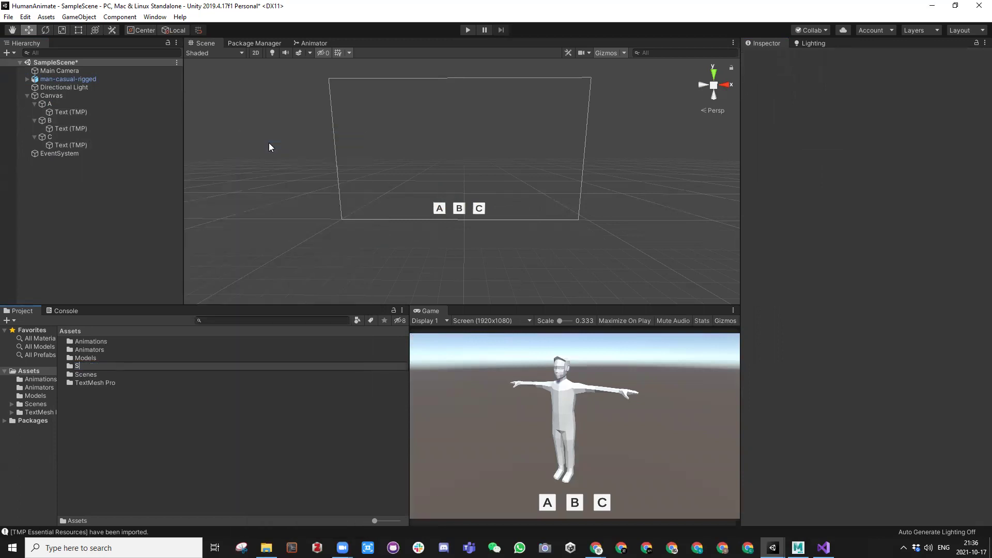
text(cripts)
key(Return)
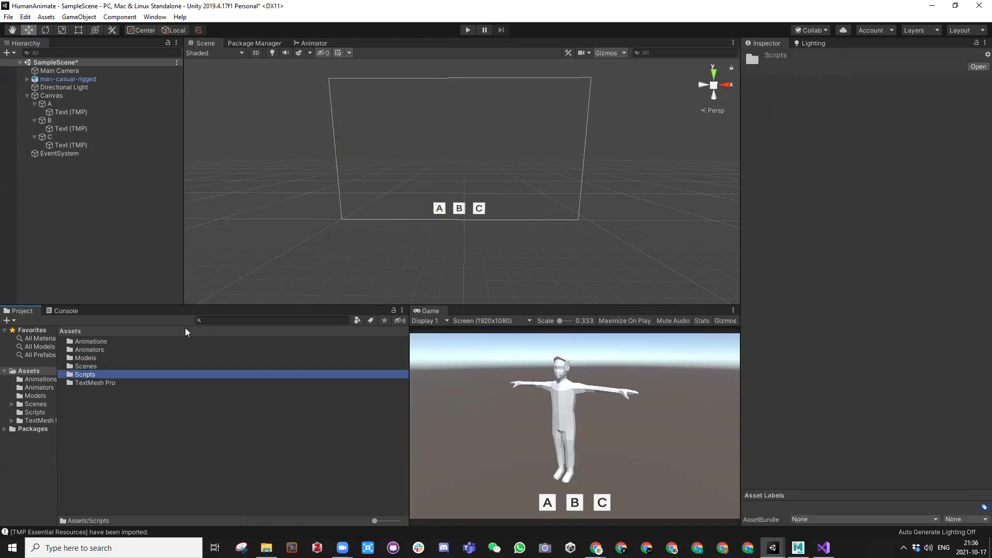
Create a C# script named ToggleAnimation in the Scripts folder and open it in Visual Studio
double_click(86, 366)
right_click(85, 373)
mouse_move(171, 117)
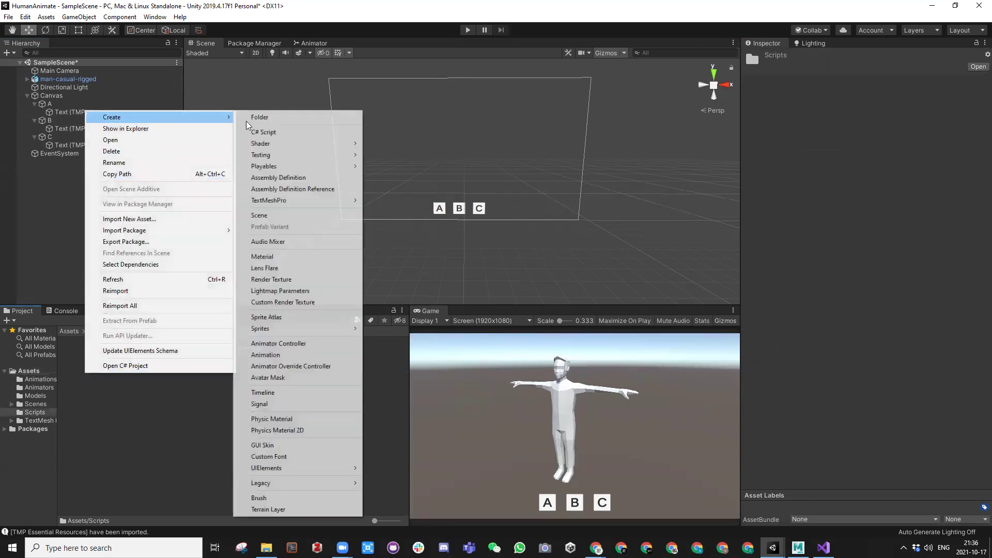
click(289, 129)
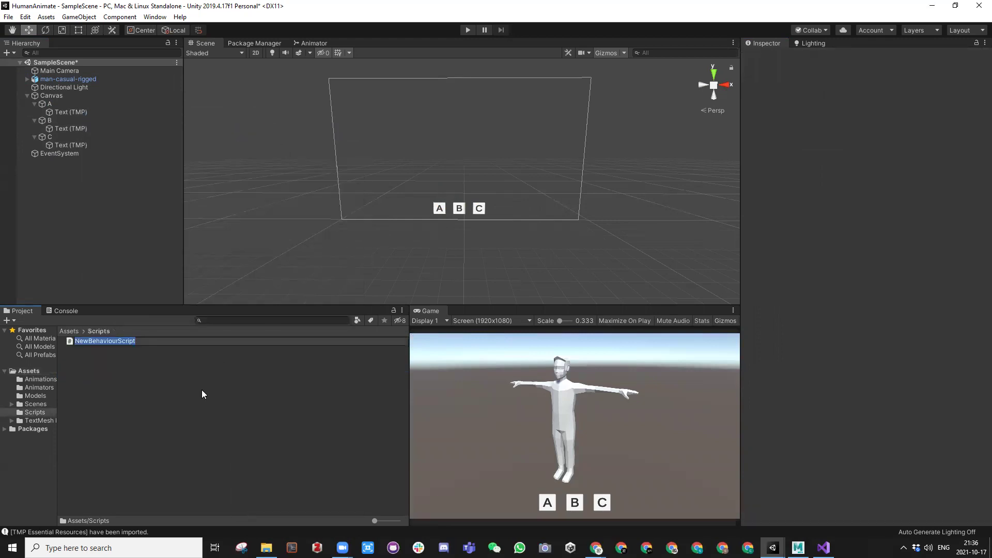
text(ToggleAnimation)
key(Return)
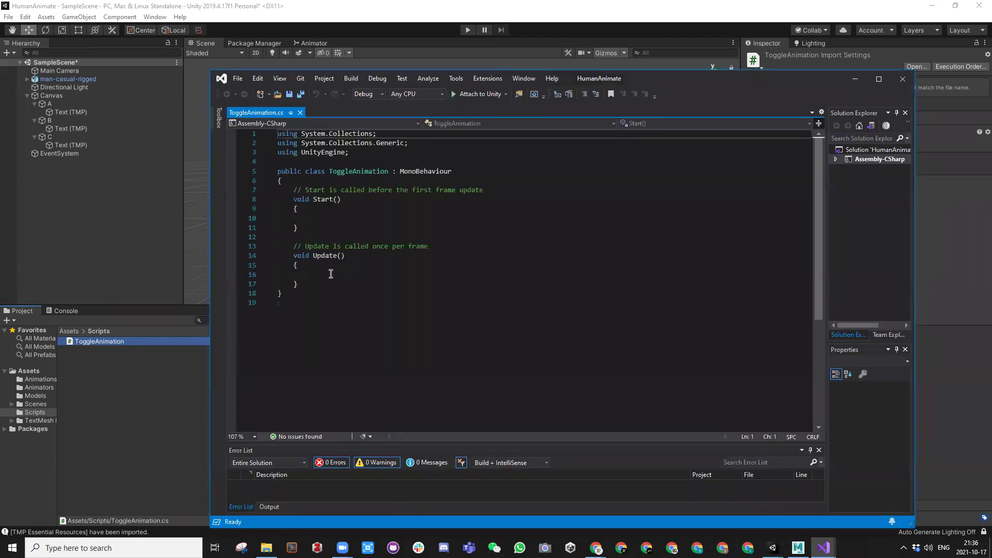
Delete the default Start and Update methods from the ToggleAnimation class, leaving blank lines for new code
click(309, 274)
drag(300, 287, 287, 197)
key(BackSpace)
key(Return)
key(Return)
click(307, 197)
click(311, 204)
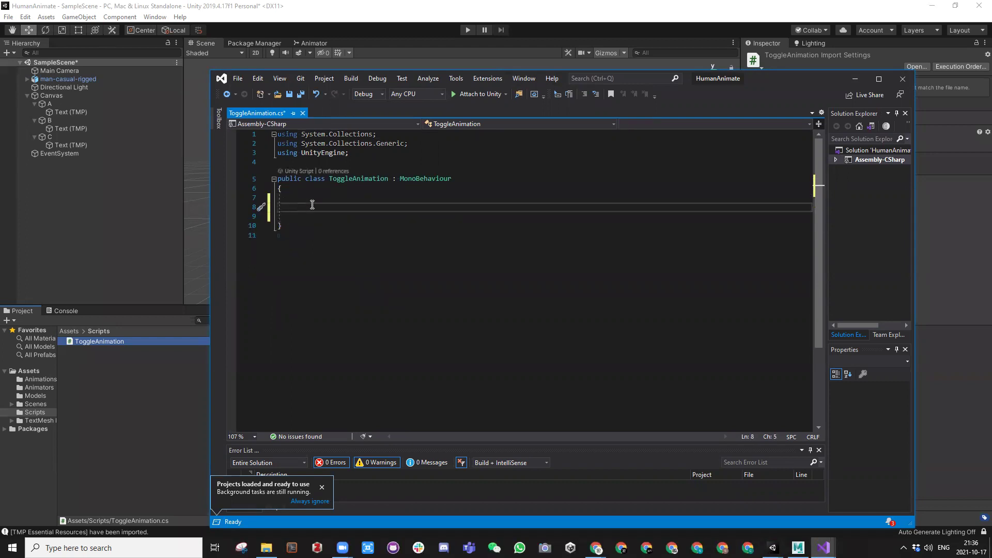
Add a public void method ToggleMyAnimation to the class, with a string parameter myAnimation and an empty body
text(publi)
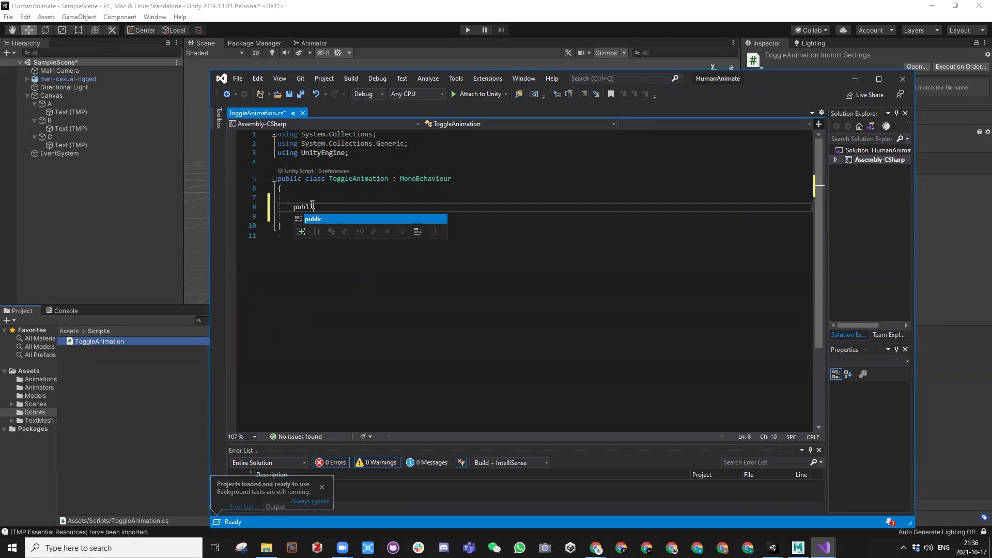
text(c vo)
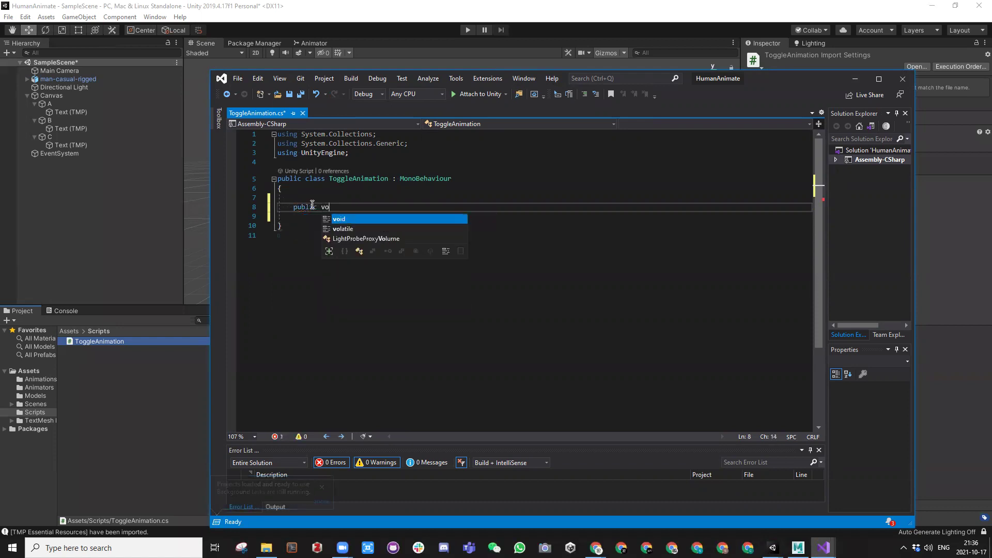
text(id Tog)
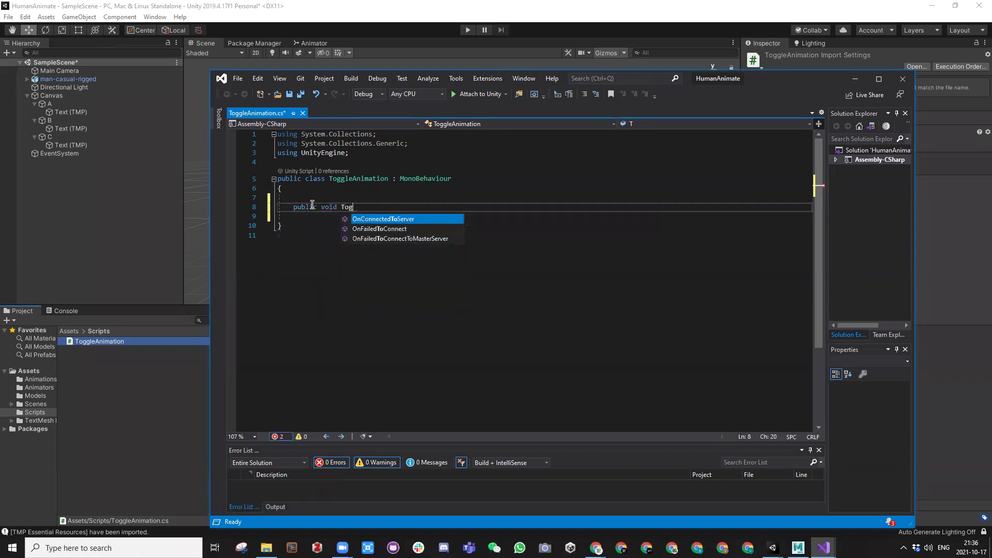
text(gleMyAnimation ()
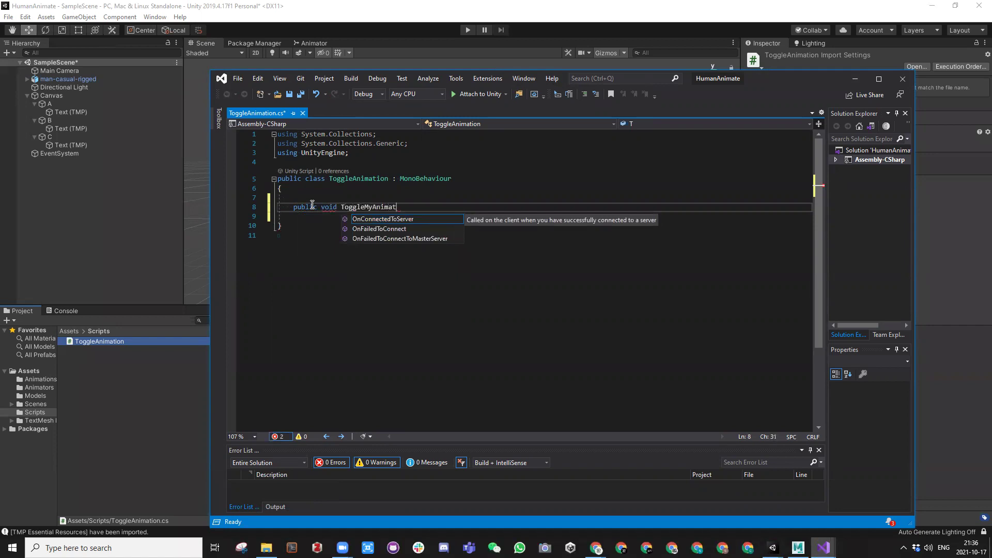
click(419, 207)
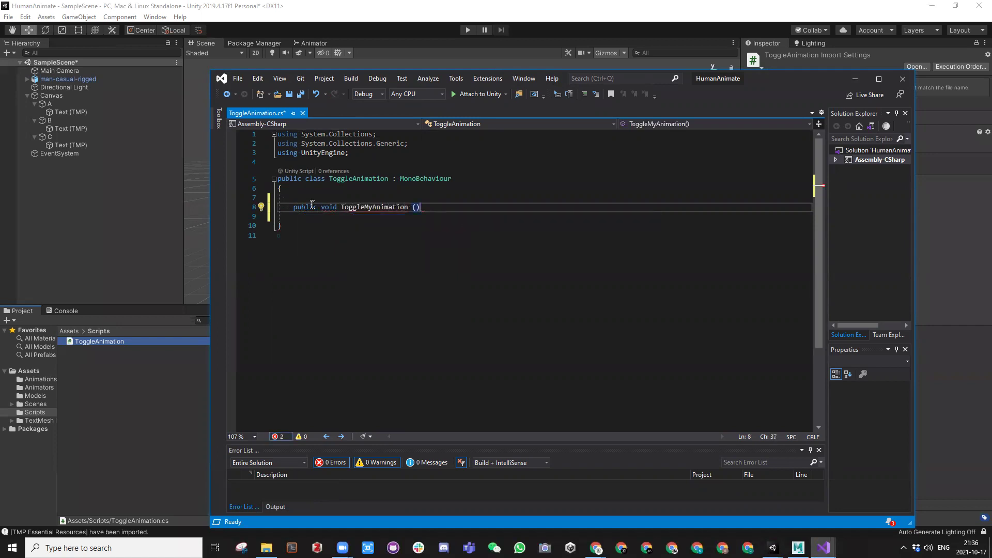
text({)
key(Return)
click(413, 213)
text(string myAnimation)
click(410, 232)
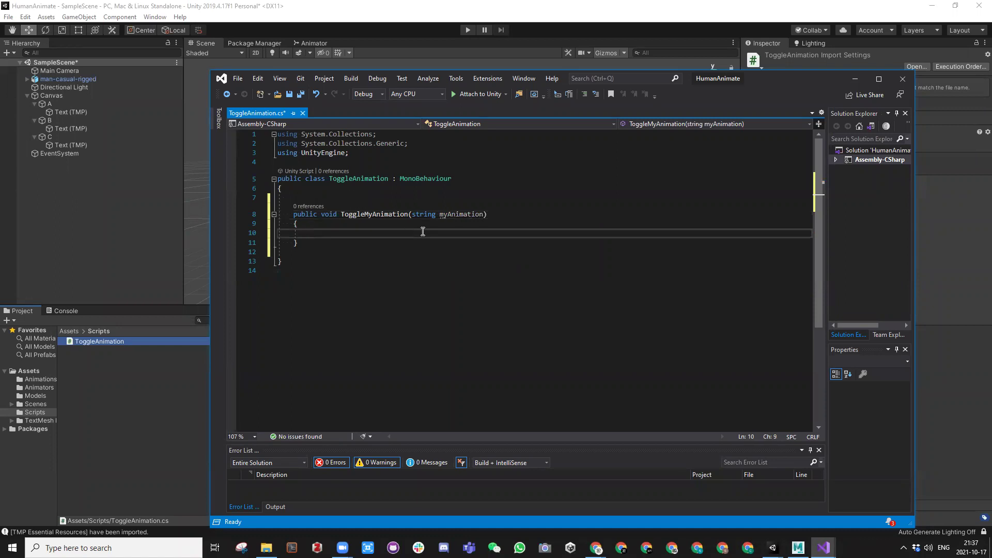
In ToggleMyAnimation, declare the bool blCurrentState and assign it transform.GetComponent<Animator>()
text(bool blc)
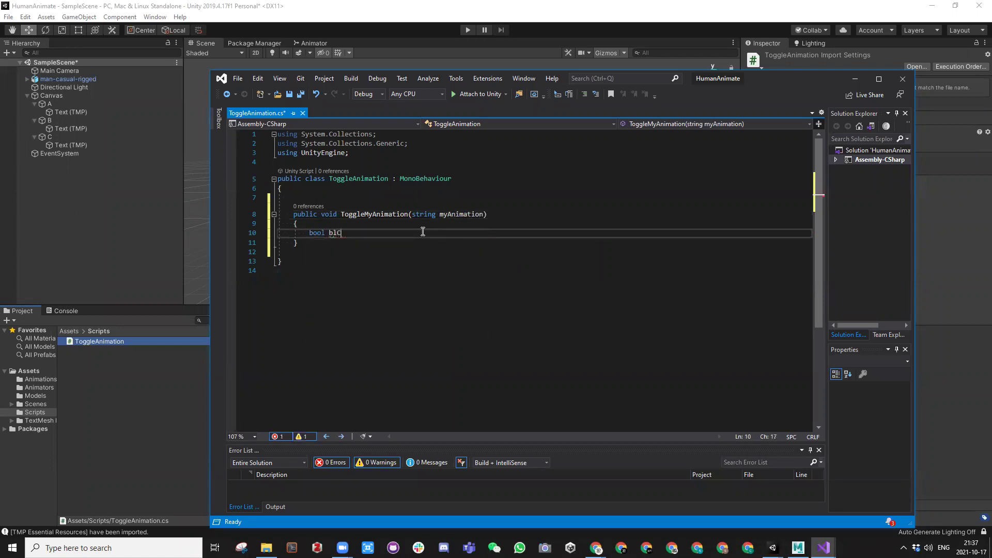
text(urrentState = trans)
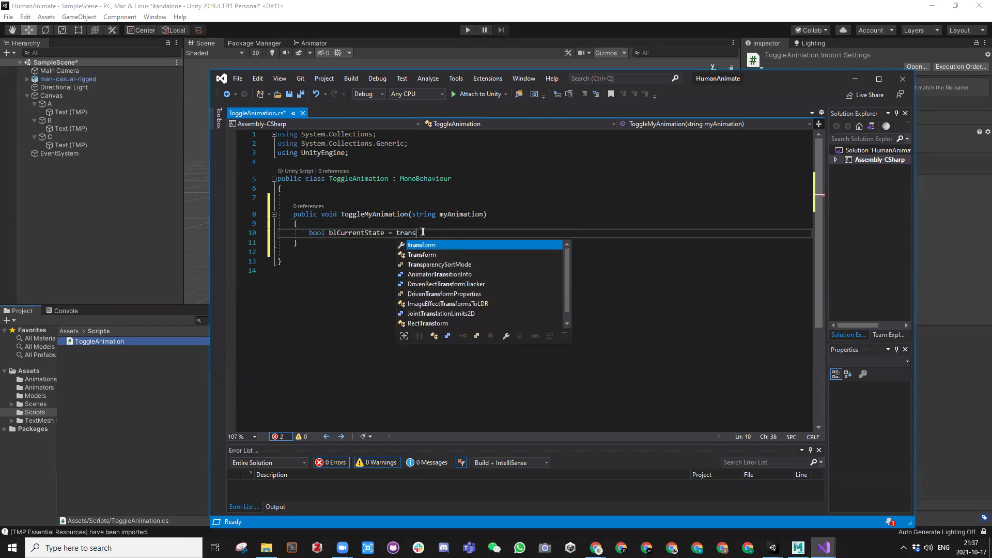
text(form.Get)
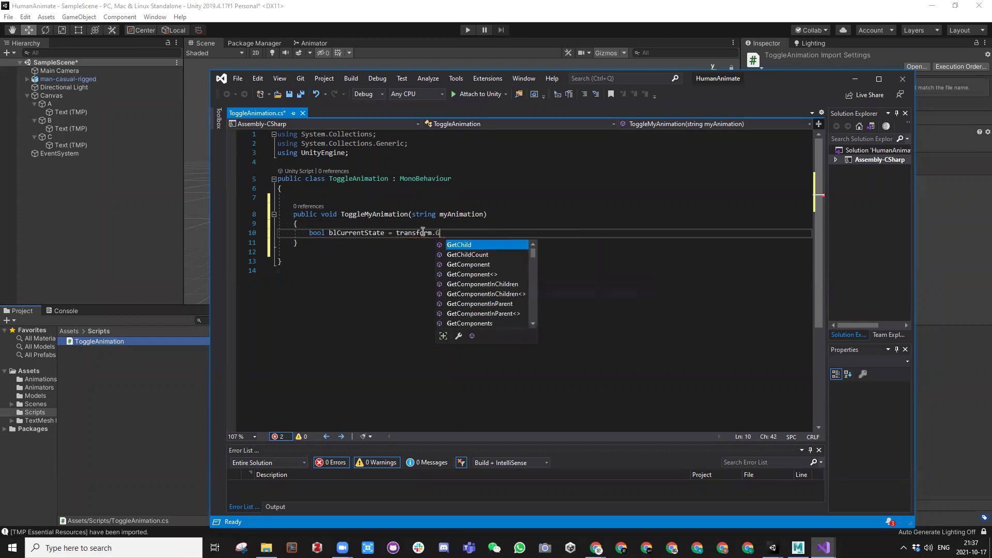
key(Down)
key(Down)
key(Tab)
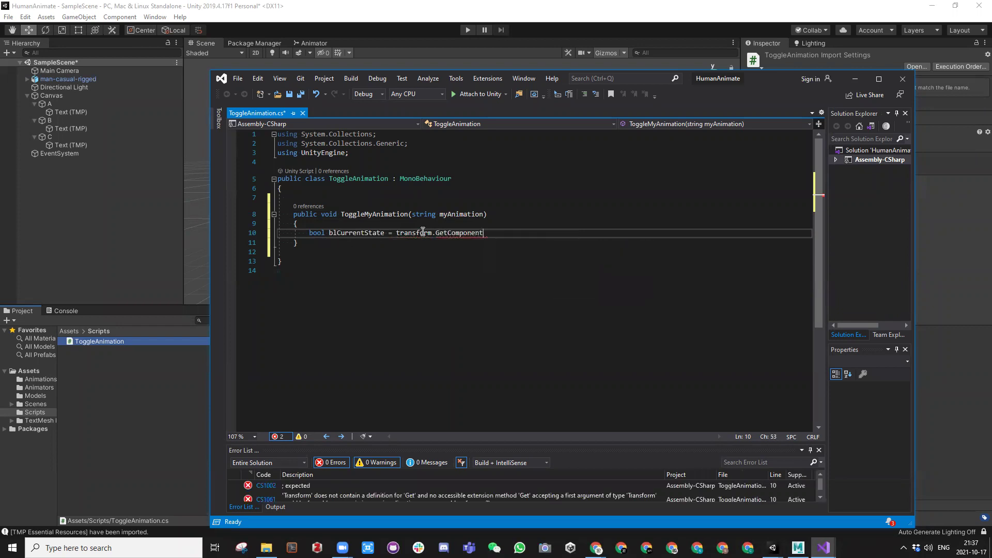
text(<)
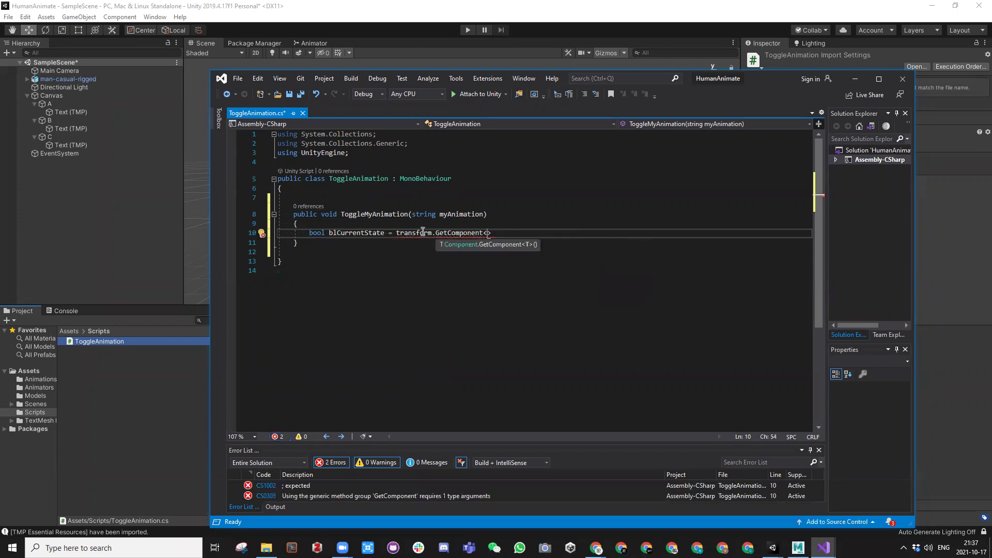
text(Animator>)
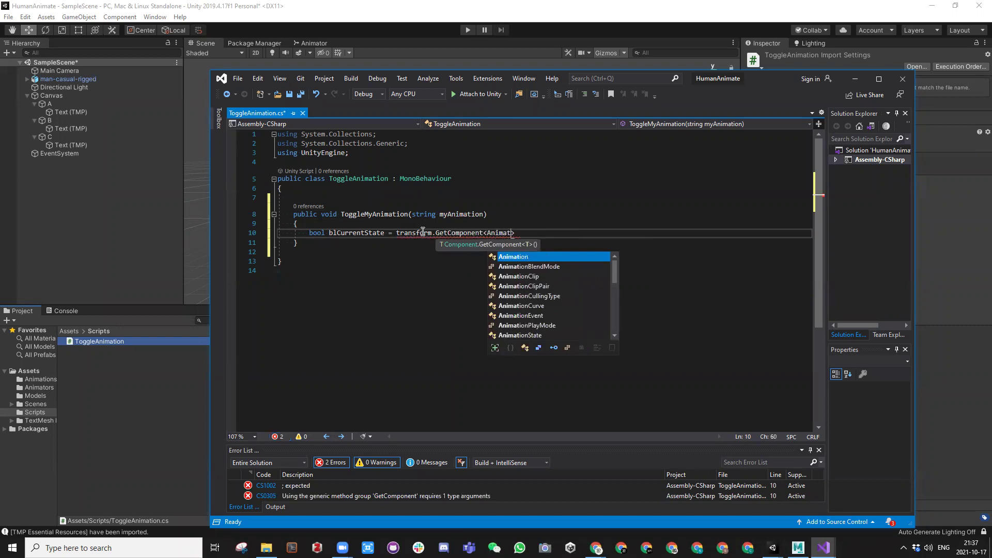
text(()
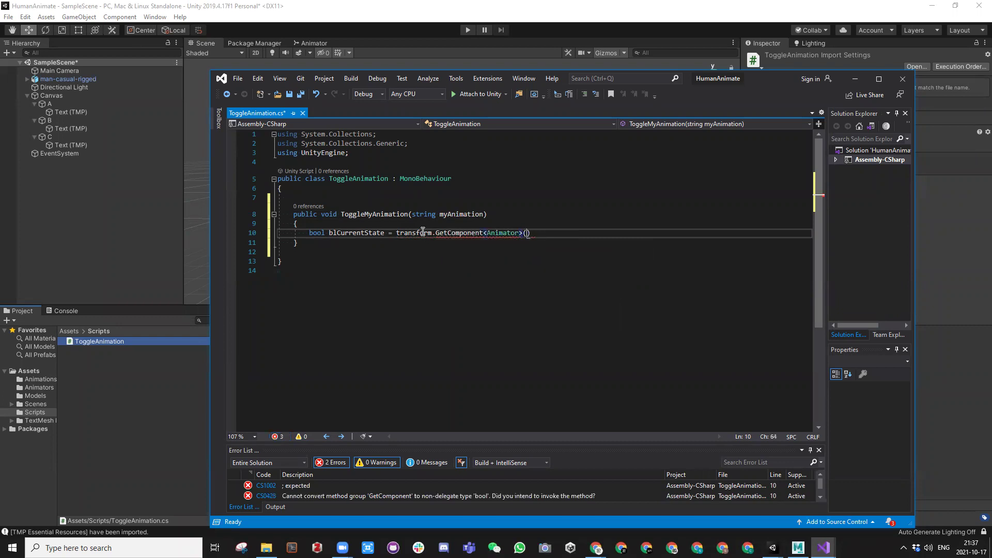
Extend the blCurrentState assignment with .GetBool(myAnimation) on the Animator component
text().)
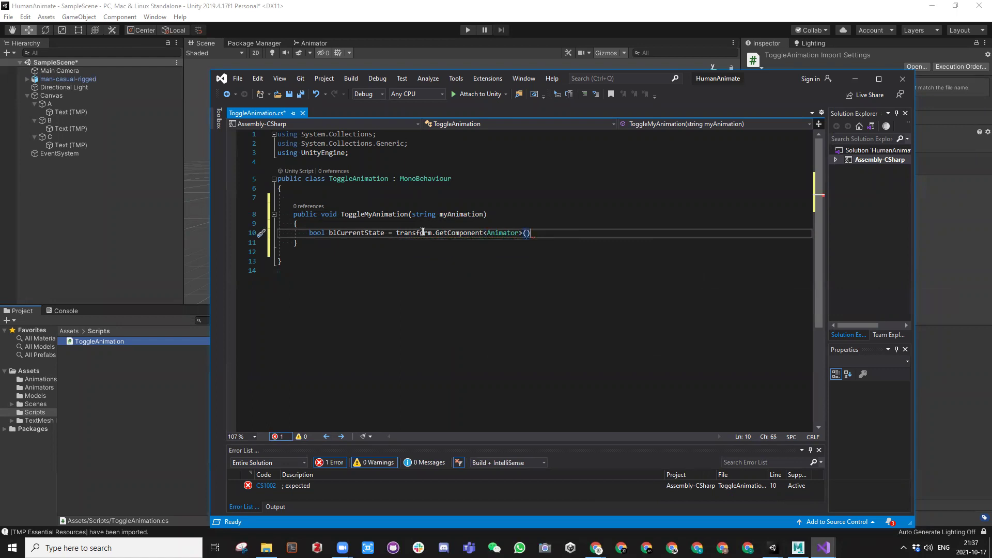
text(Get)
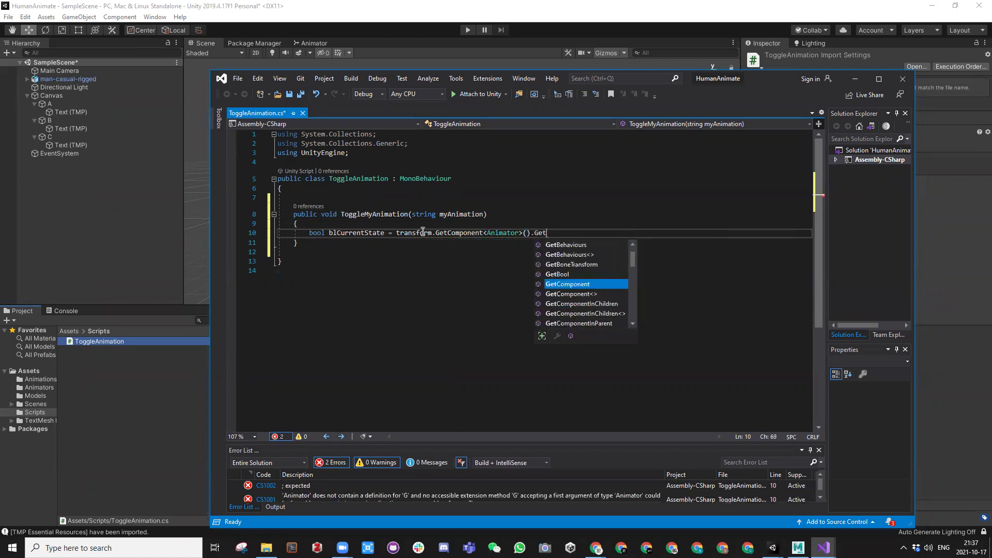
key(Up)
key(Tab)
text(()
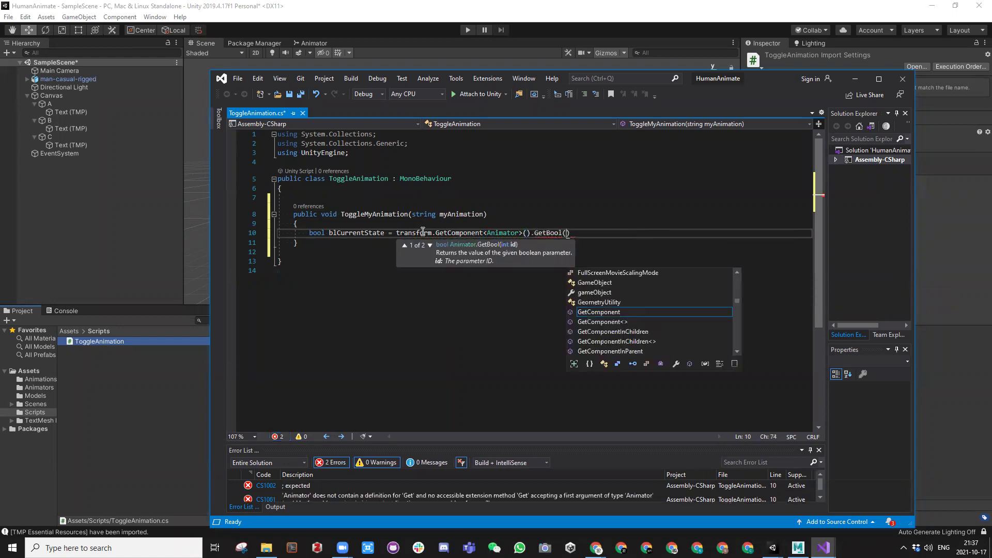
text(myAnimation)
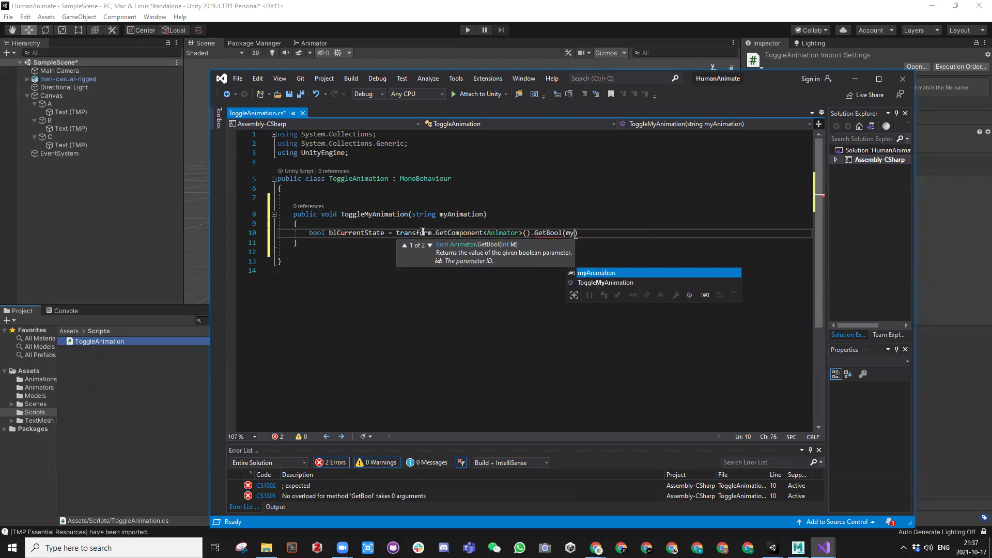
text())
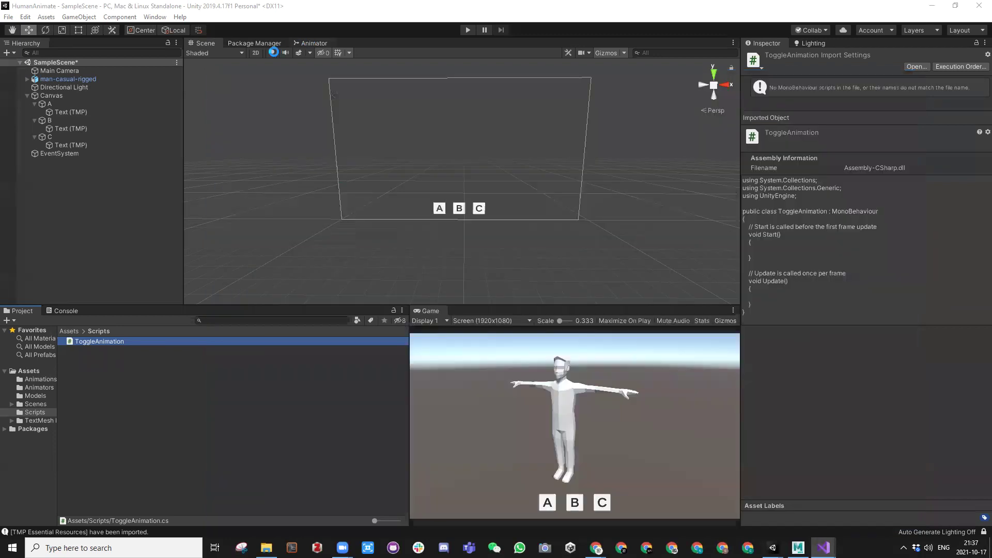
Switch to Unity to review the animator controller's Bool parameters, and return to the ToggleAnimation script in Visual Studio
click(310, 45)
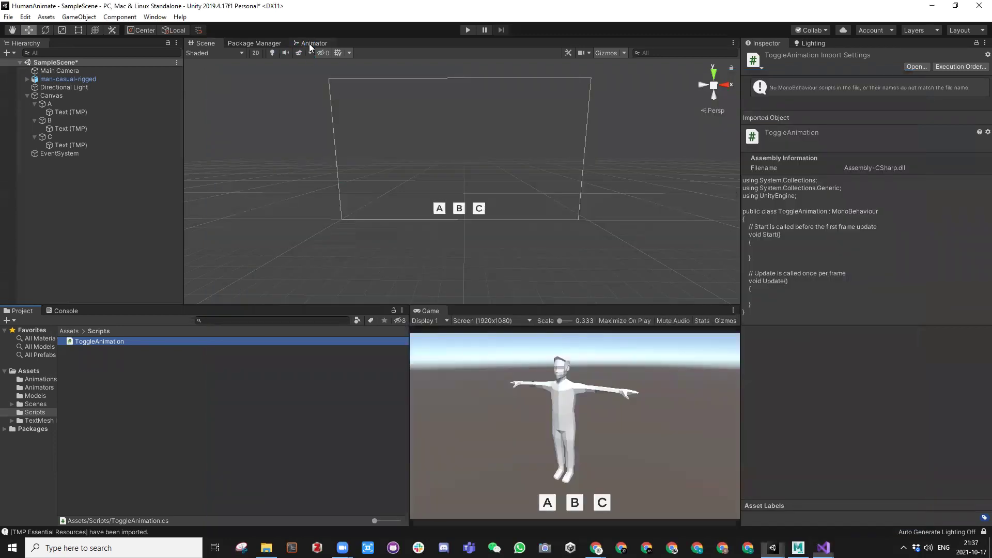
click(310, 44)
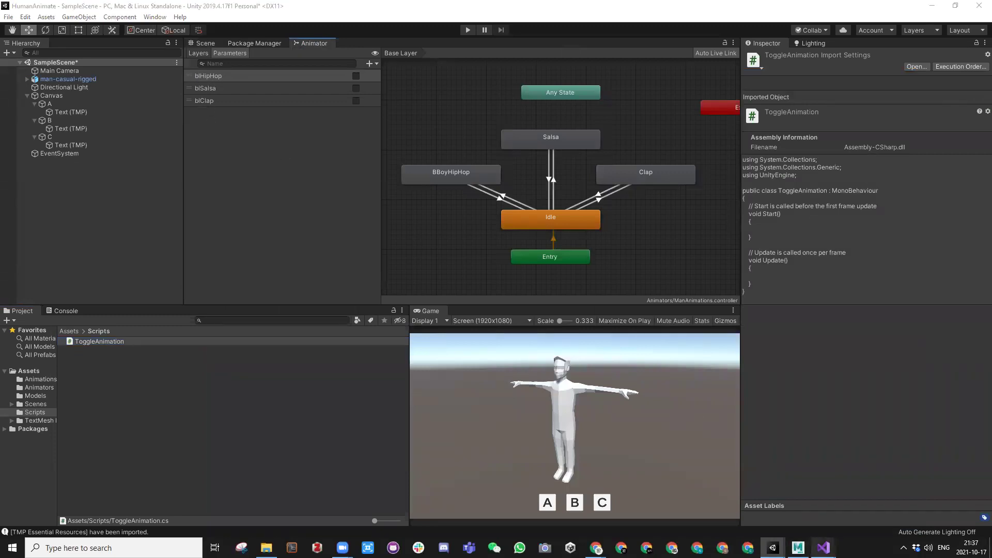
mouse_move(822, 546)
click(846, 516)
Below the blCurrentState declaration, start a statement calling SetBool on transform.GetComponent<Animator>()
key(Return)
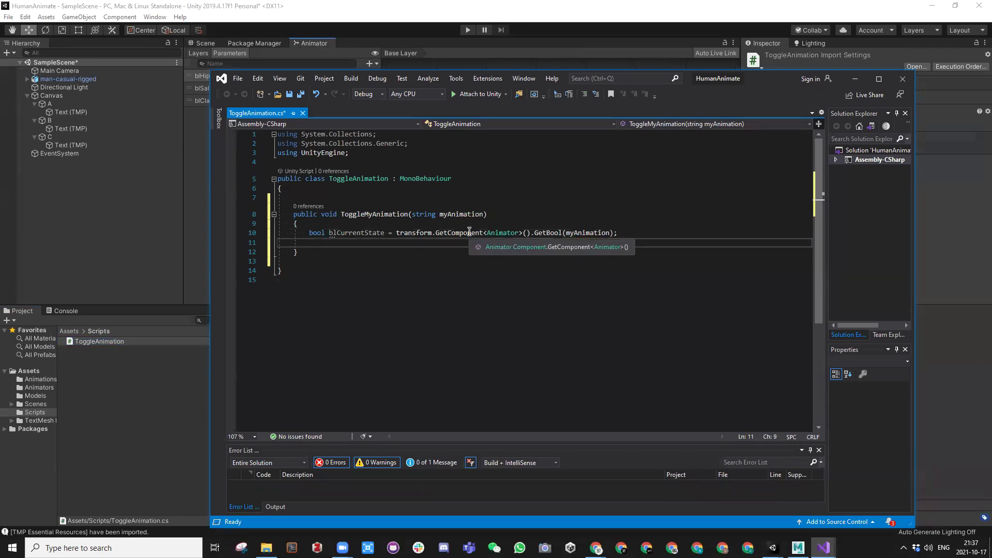
text(transform)
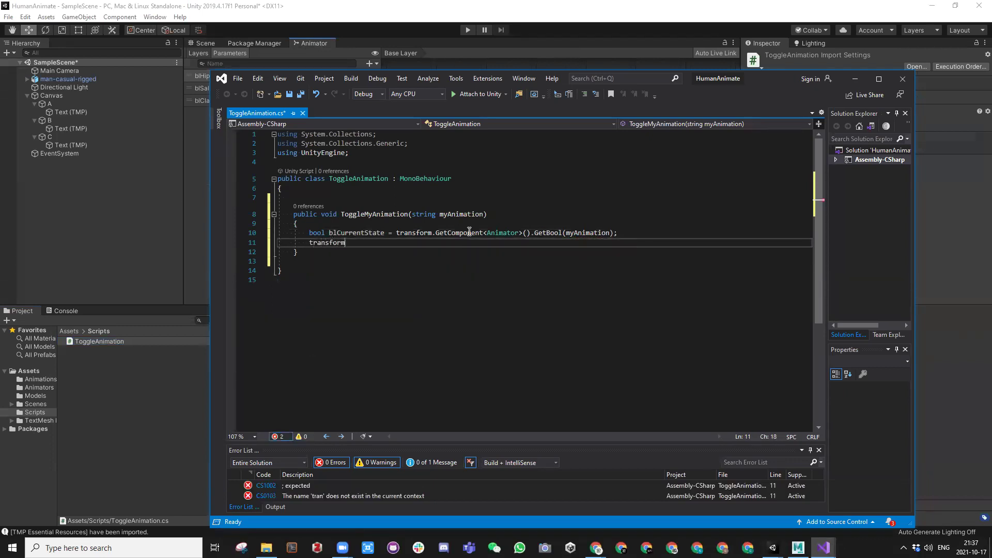
text(.Ge)
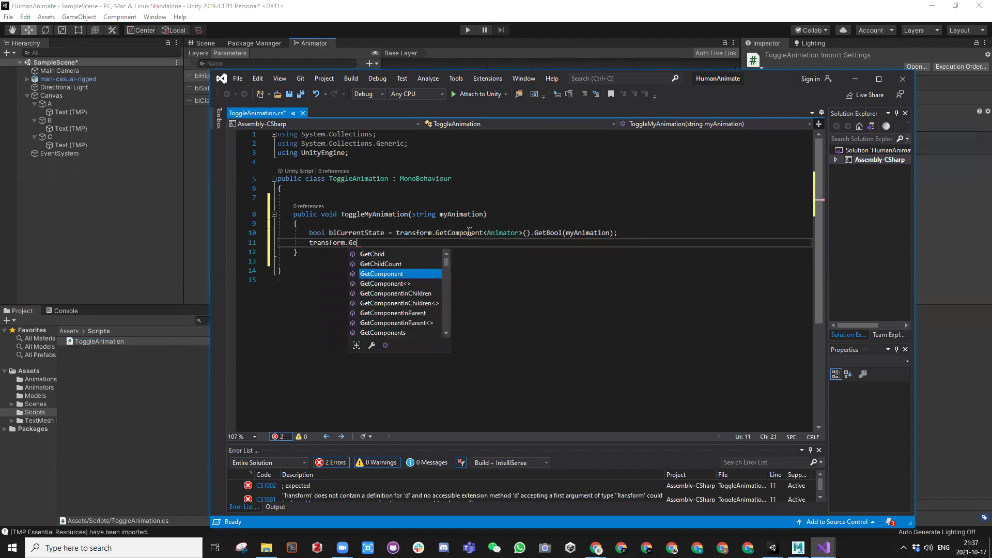
key(Tab)
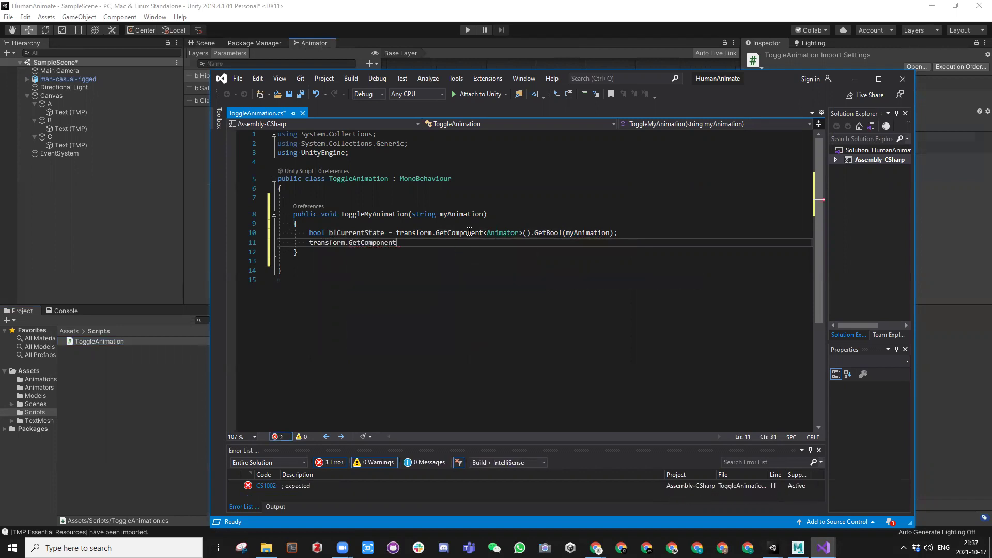
text(<Animat>)
key(Tab)
text(>().SetBool()
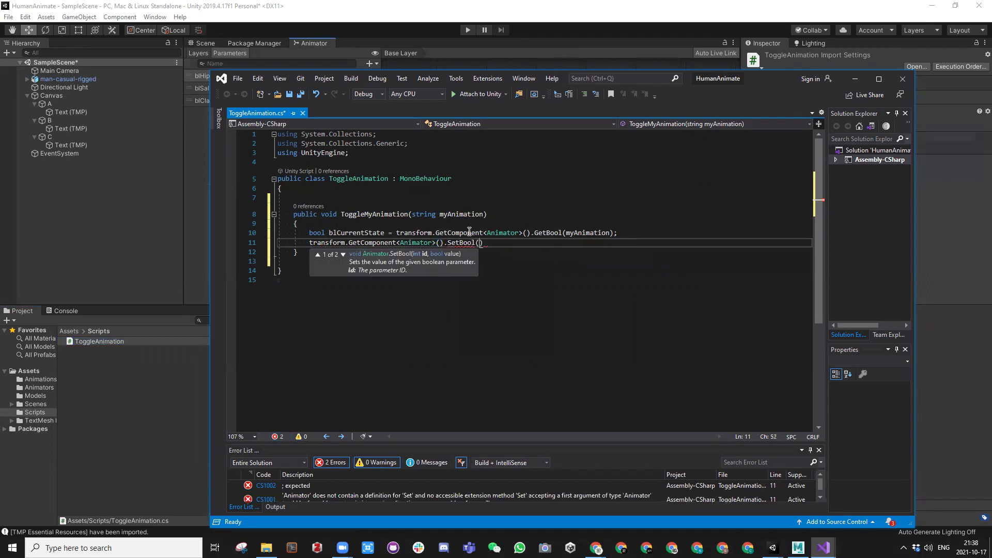
Complete the SetBool call with the arguments myAnimation and !blCurrentState, and save the ToggleAnimation script
text(myAnimation,)
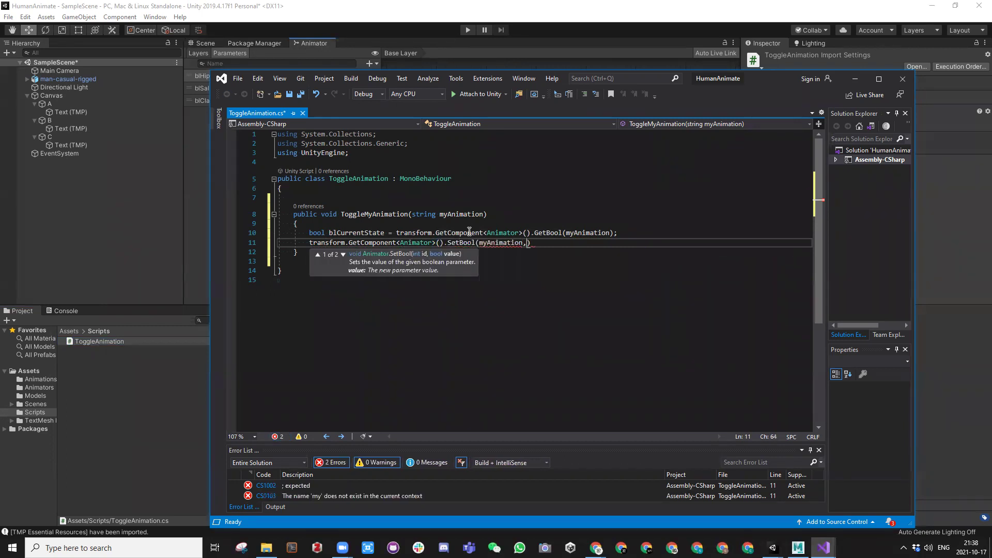
text( !)
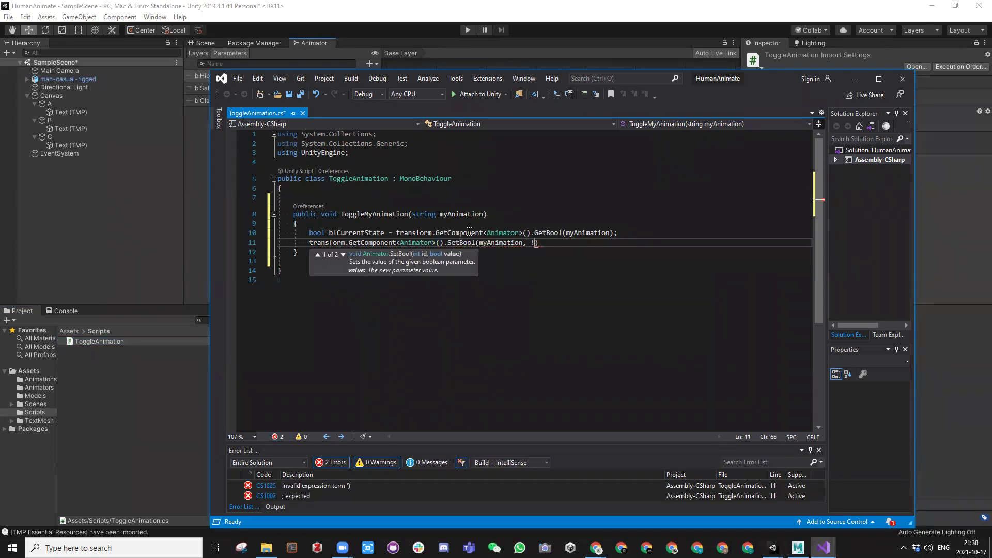
text(blCurrentState)
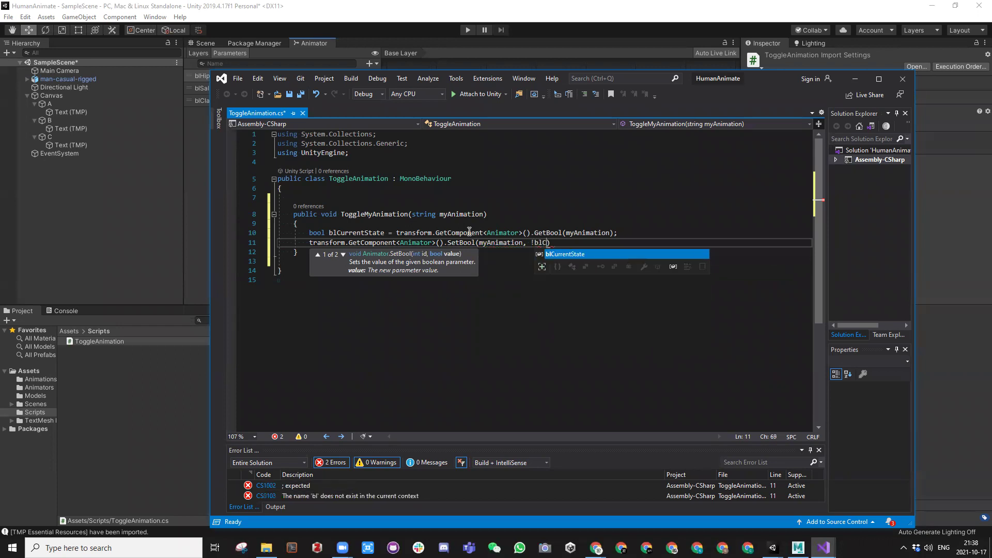
text();)
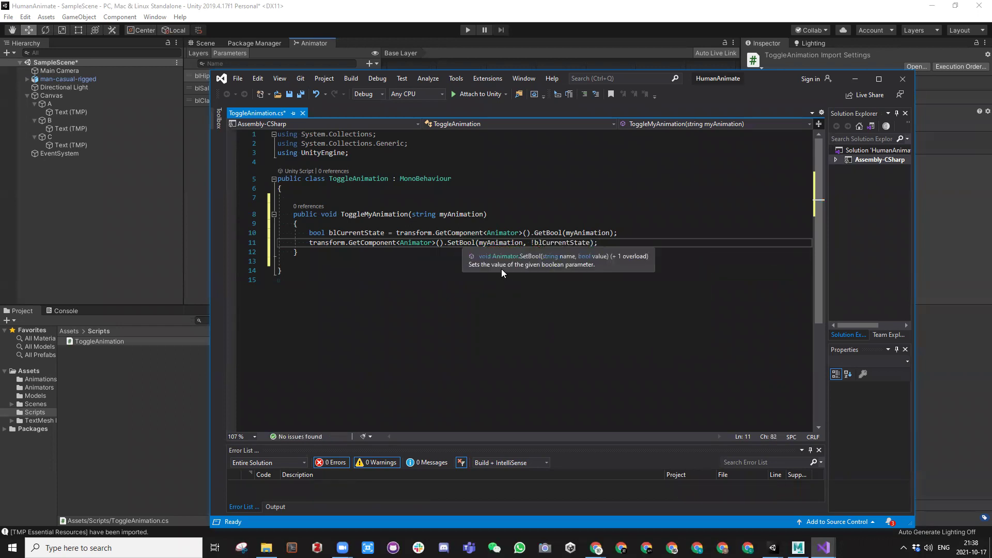
double_click(356, 213)
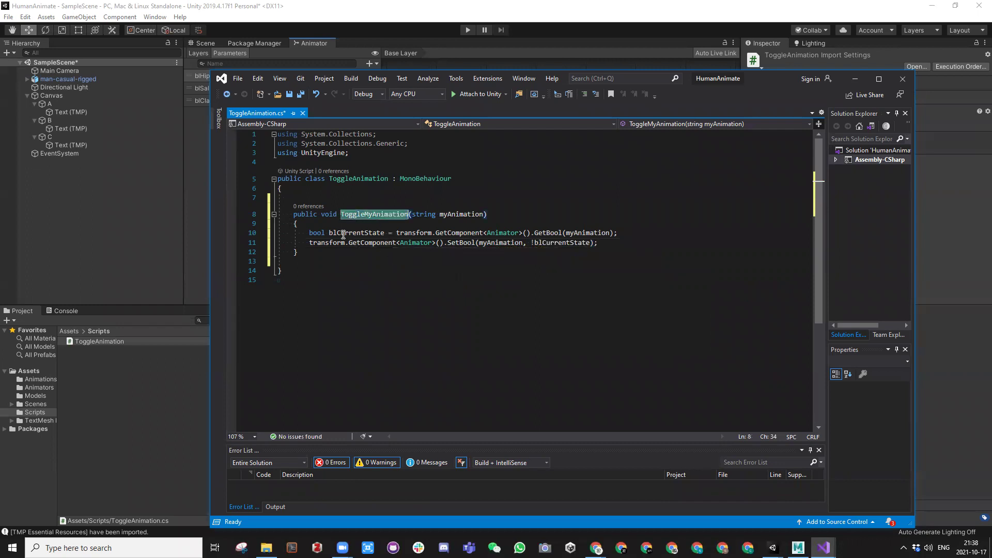
click(341, 263)
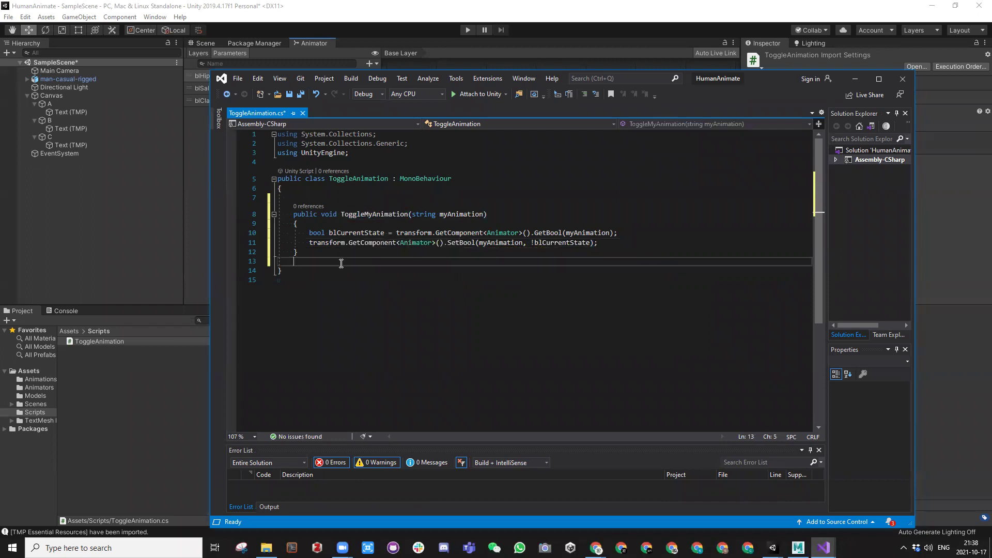
key(ctrl+s)
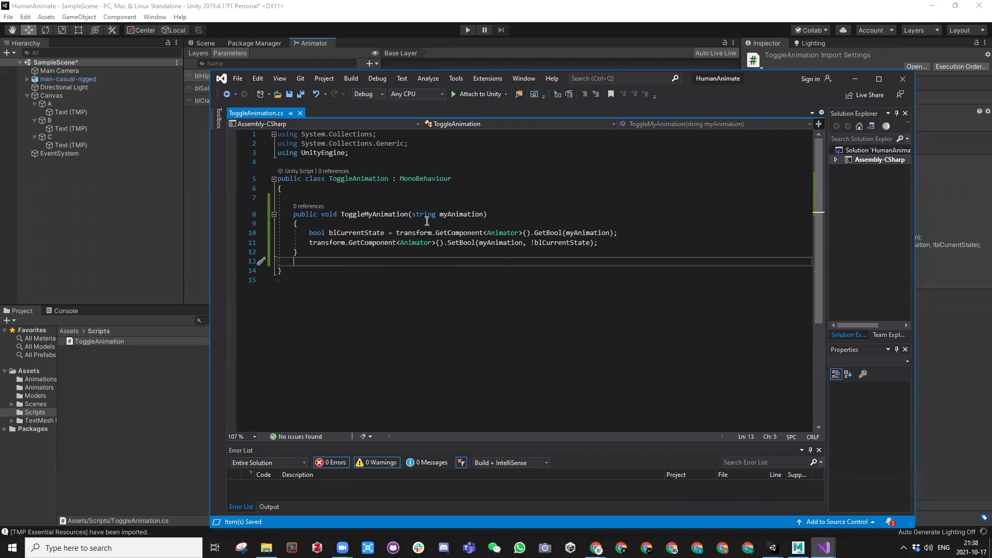
Switch to Unity, attach the ToggleAnimation script to man-casual-rigged, and show the Scene view
click(373, 268)
click(854, 79)
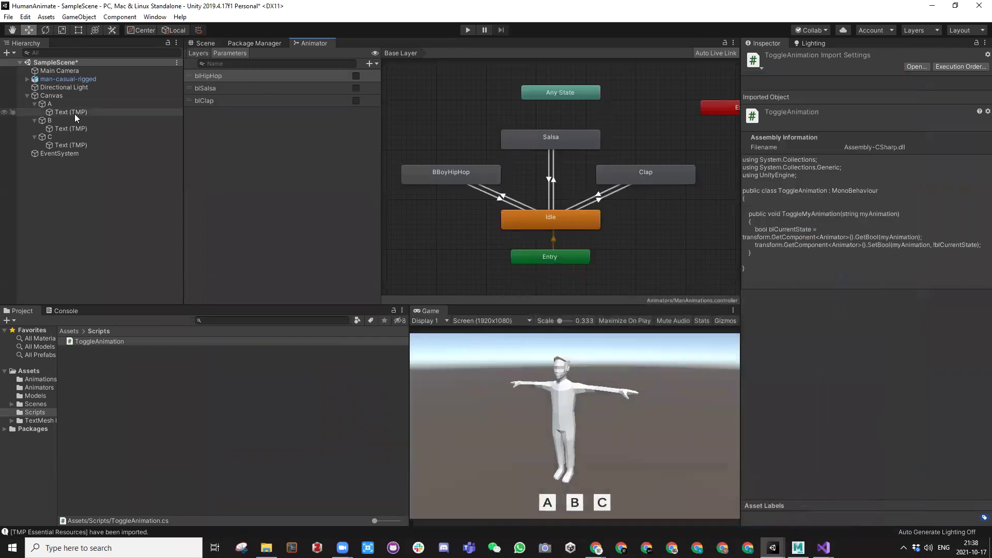
click(56, 79)
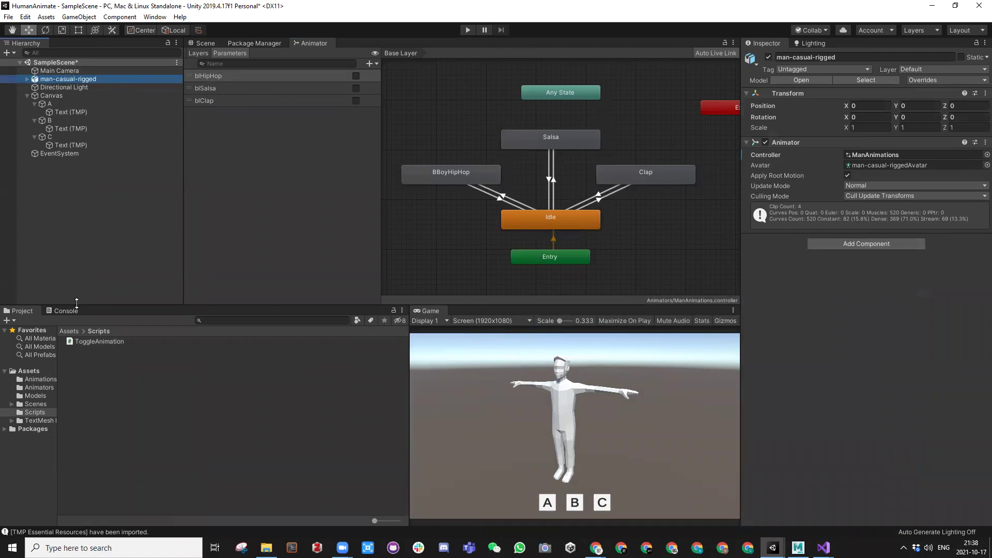
drag(95, 341, 813, 307)
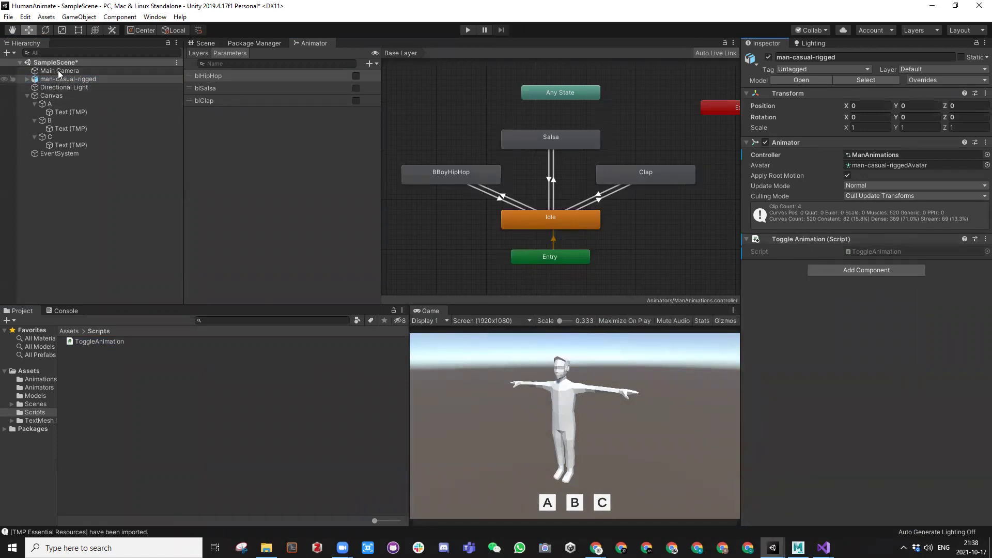
click(203, 44)
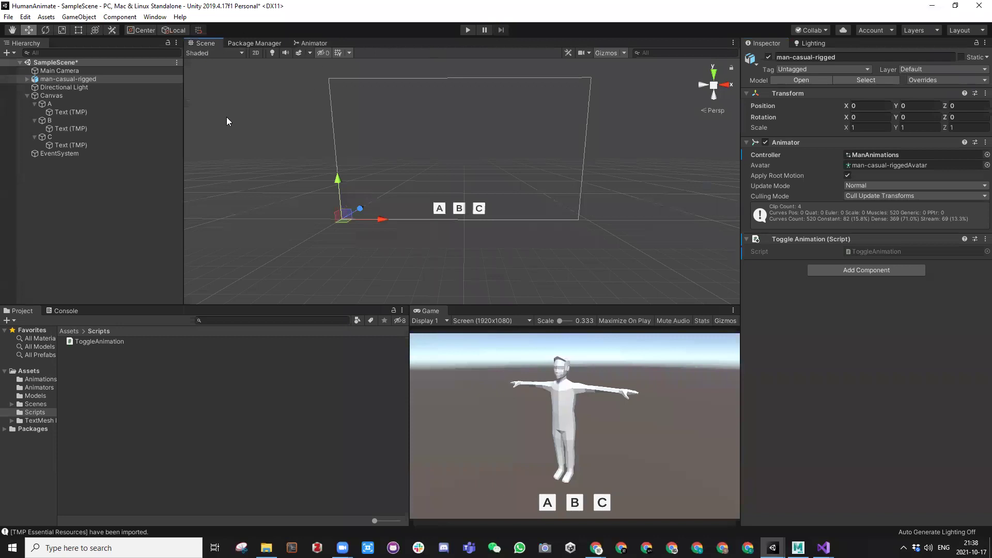
Add an On Click event to button A that calls ToggleAnimation.ToggleMyAnimation on man-casual-rigged
click(50, 105)
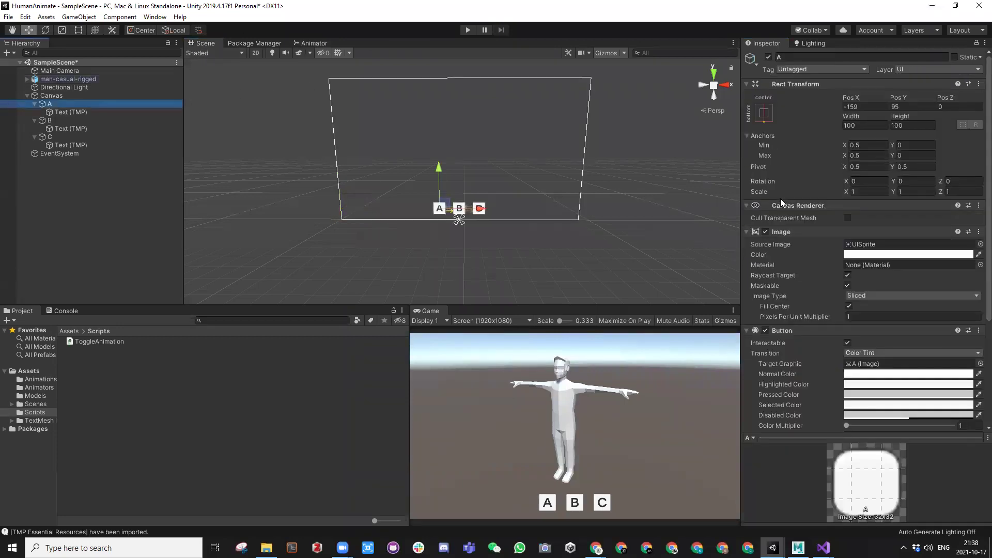
scroll(779, 207, down, 5)
click(956, 367)
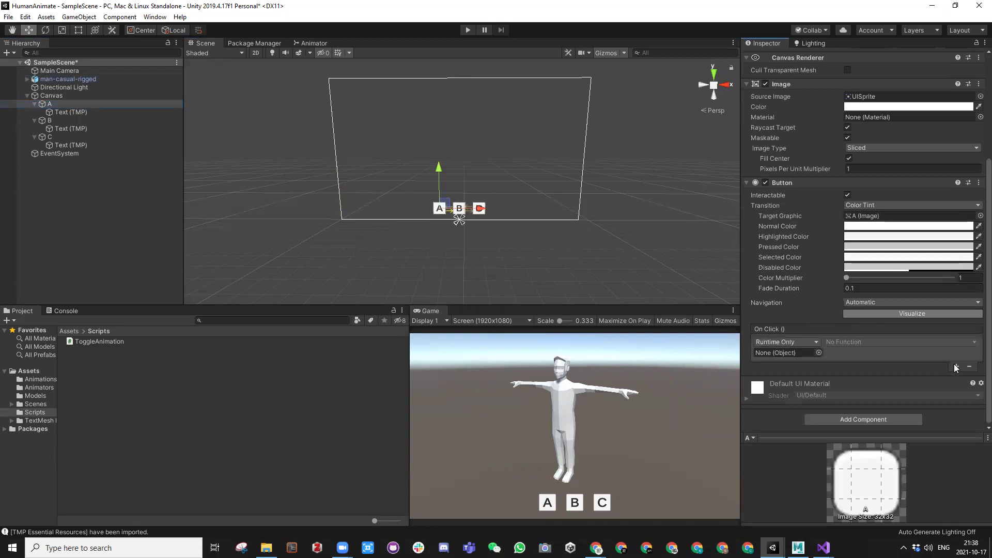
drag(54, 82, 783, 355)
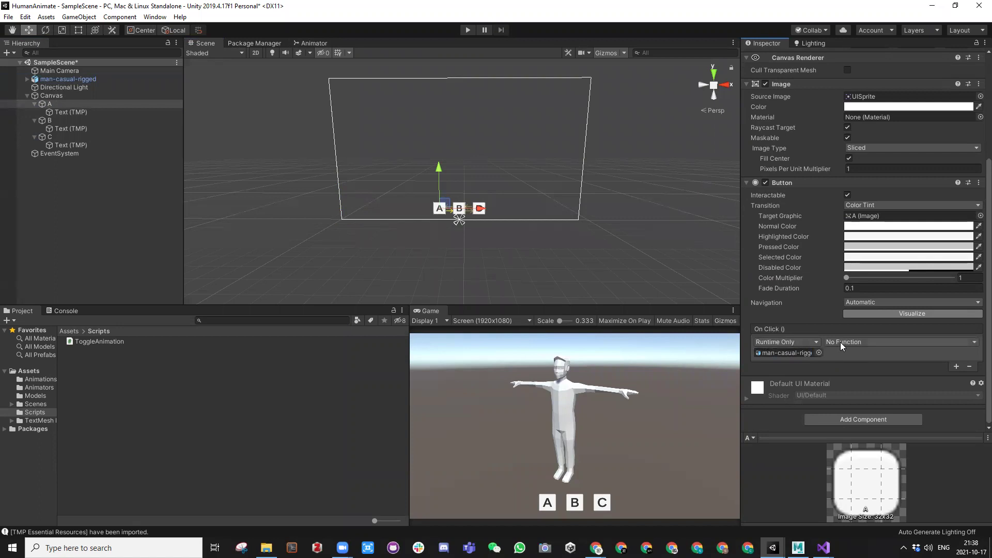
click(840, 342)
mouse_move(856, 407)
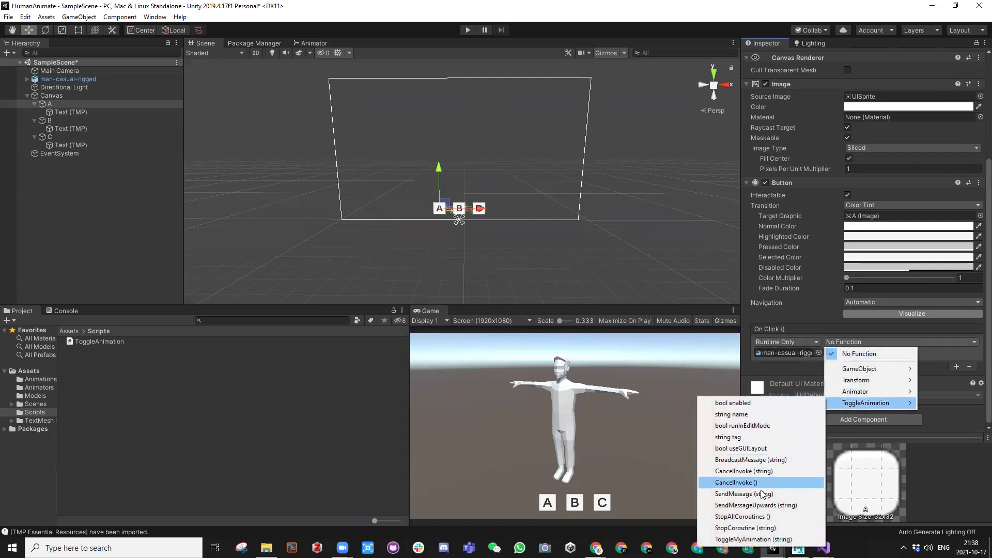
click(750, 539)
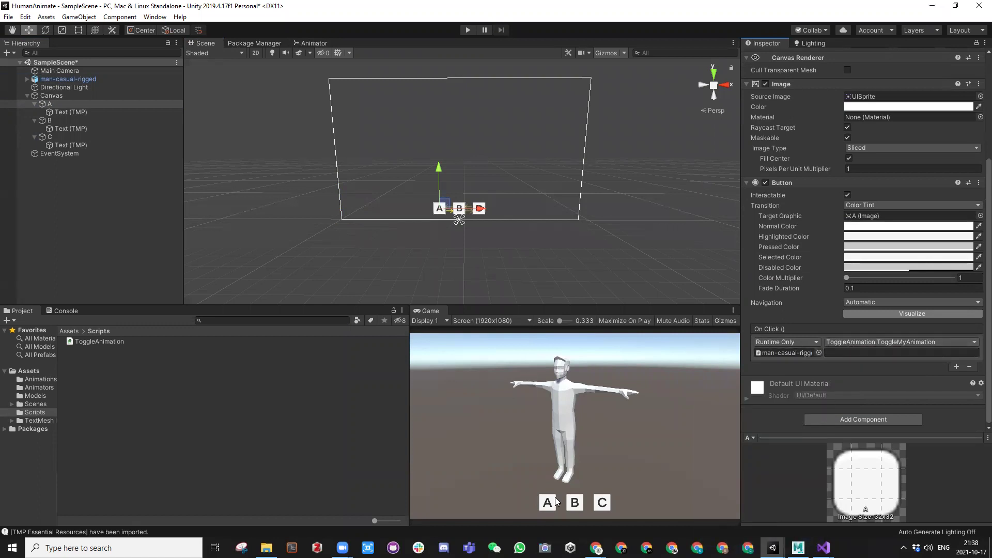
Copy the blHipHop parameter name from the Animator into button A's On Click argument
click(308, 43)
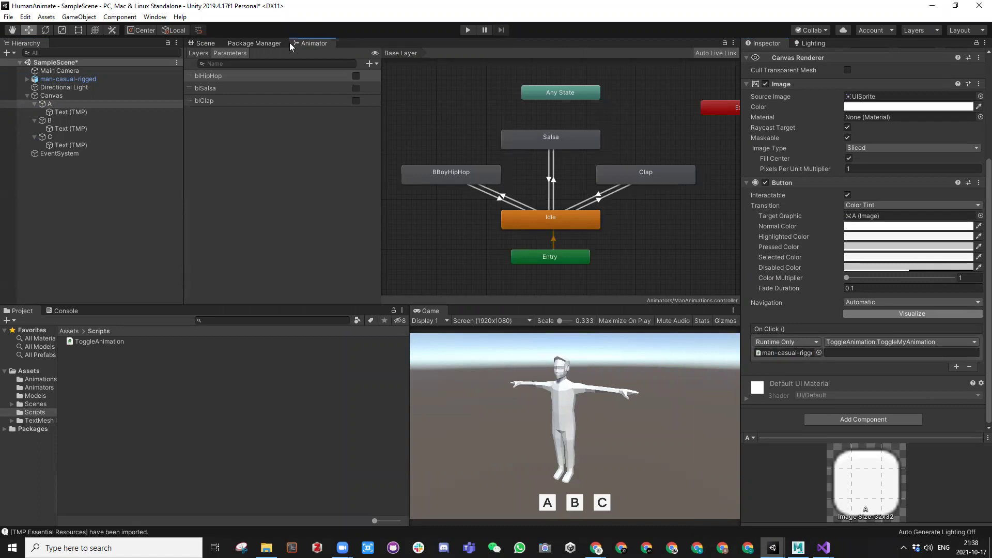
click(211, 75)
click(201, 75)
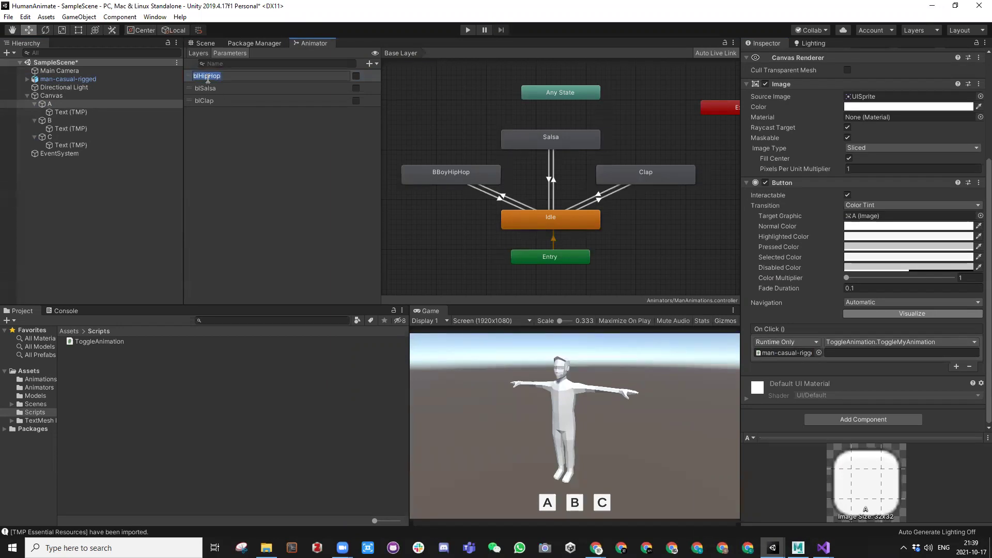
click(829, 352)
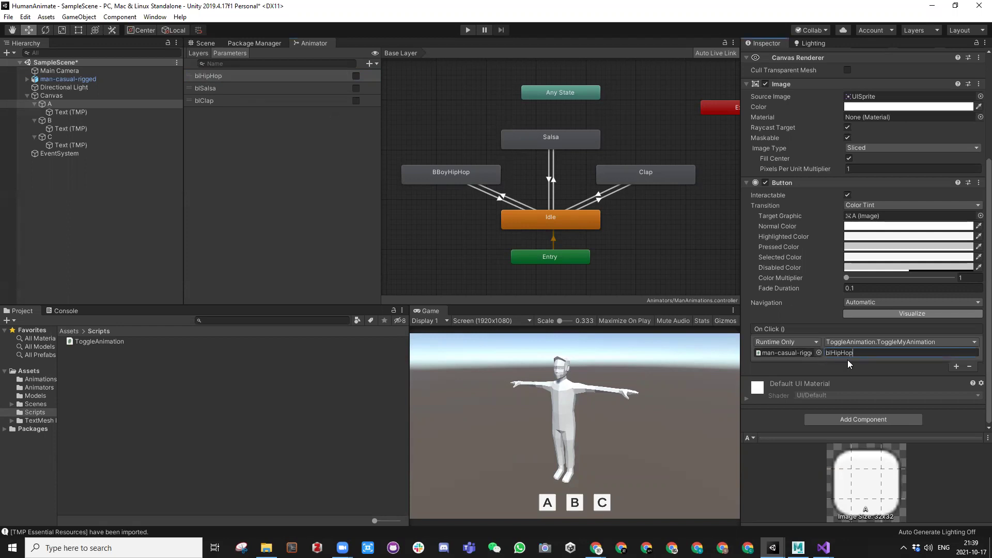
Add an On Click event to button B that calls ToggleAnimation.ToggleMyAnimation on man-casual-rigged
click(52, 120)
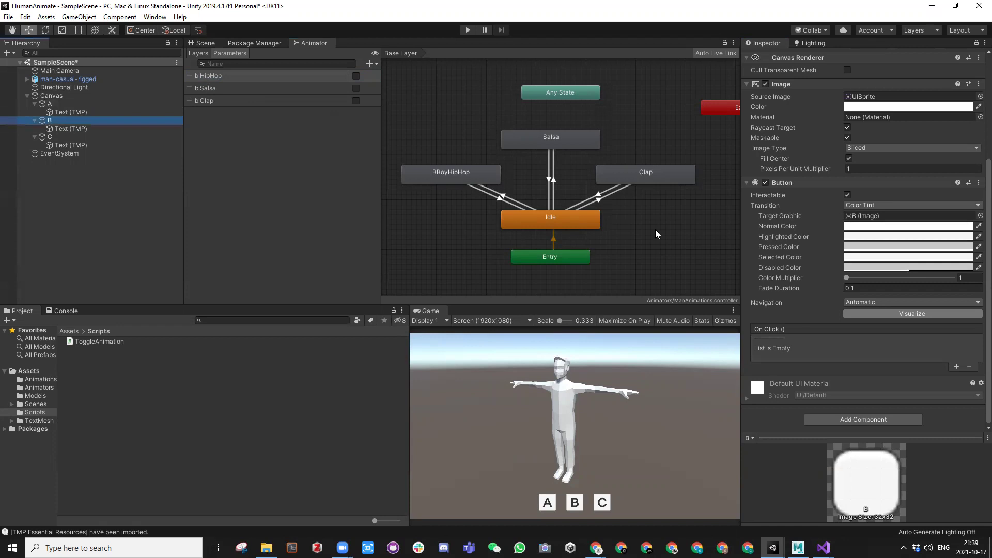
click(956, 367)
drag(66, 78, 780, 352)
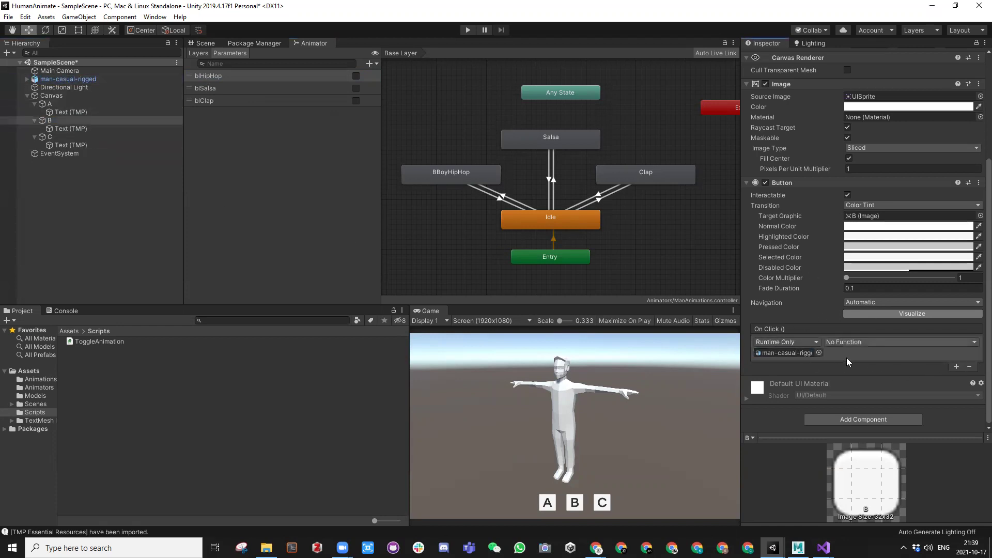
click(843, 342)
mouse_move(856, 404)
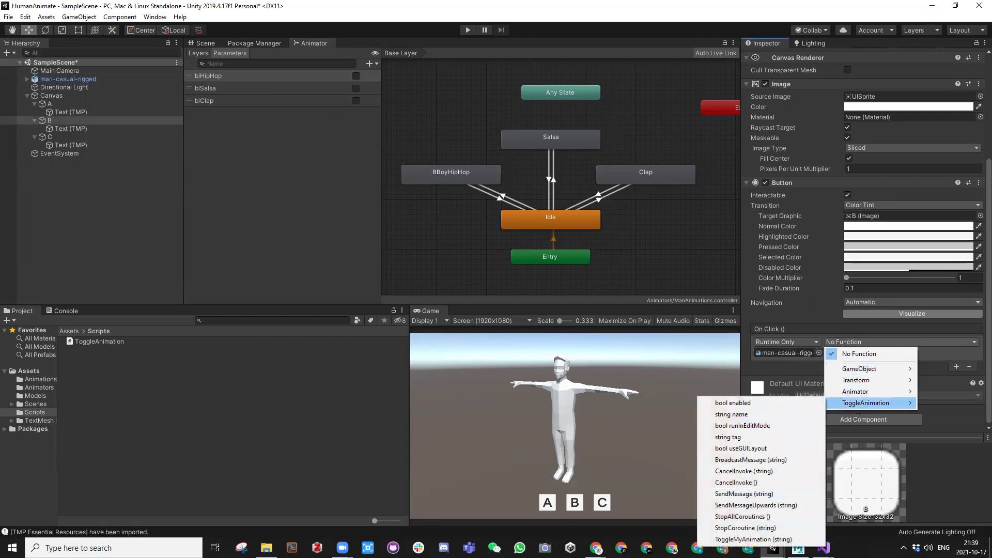
click(753, 539)
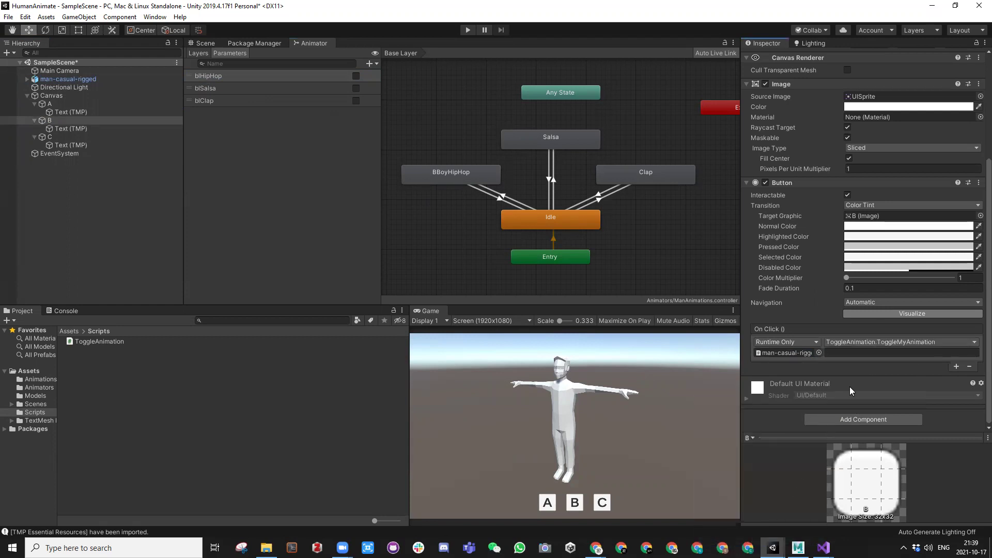
Copy the blSalsa parameter name from the Animator into button B's On Click argument
double_click(212, 88)
key(ctrl+c)
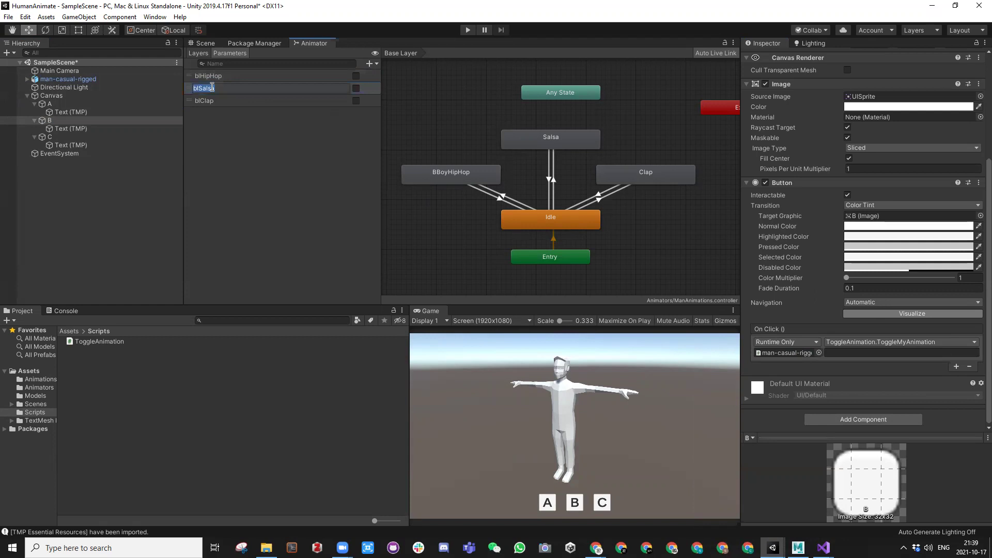
click(834, 352)
key(ctrl+v)
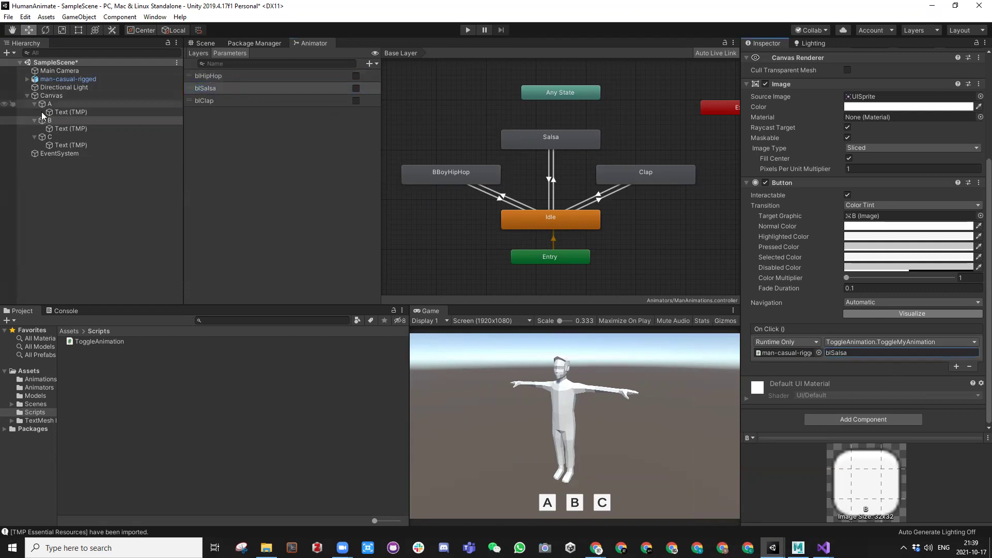
Add an On Click event to button C that calls ToggleAnimation.ToggleMyAnimation on man-casual-rigged
click(49, 137)
click(955, 367)
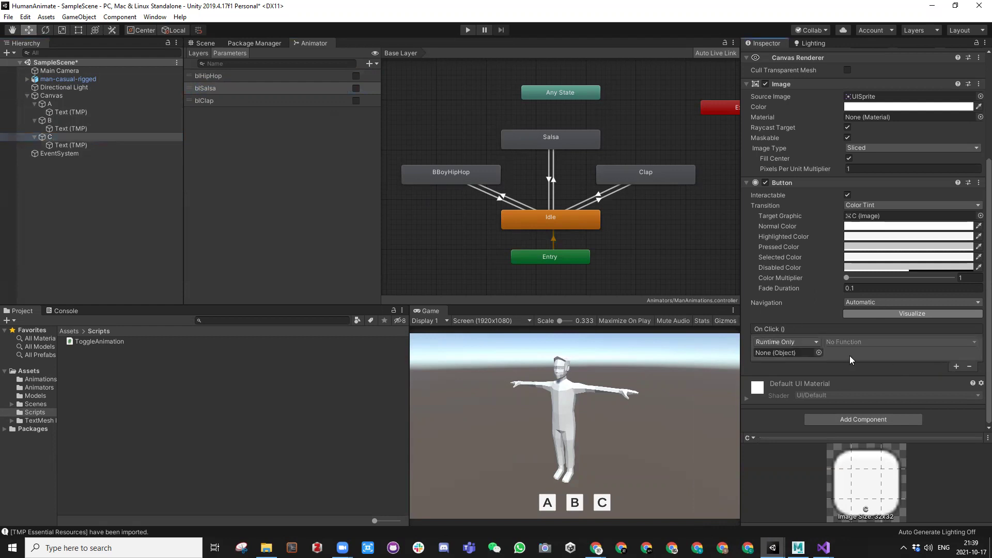
drag(68, 79, 791, 354)
click(834, 343)
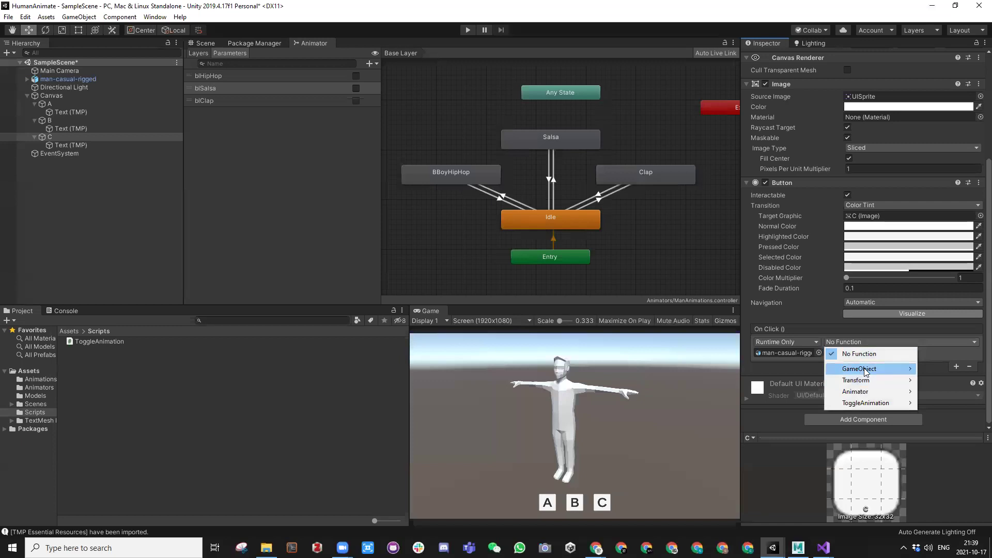
mouse_move(865, 369)
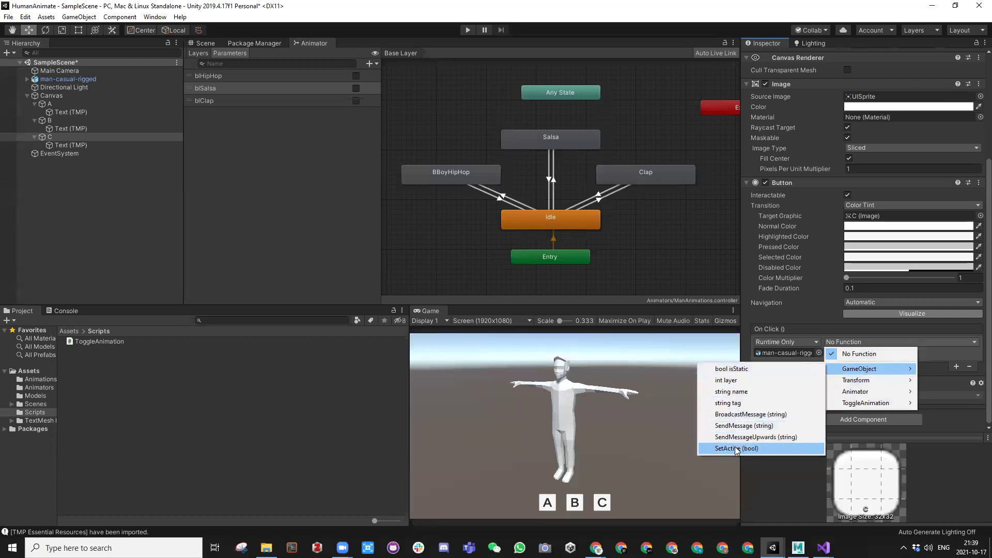
mouse_move(866, 403)
click(753, 539)
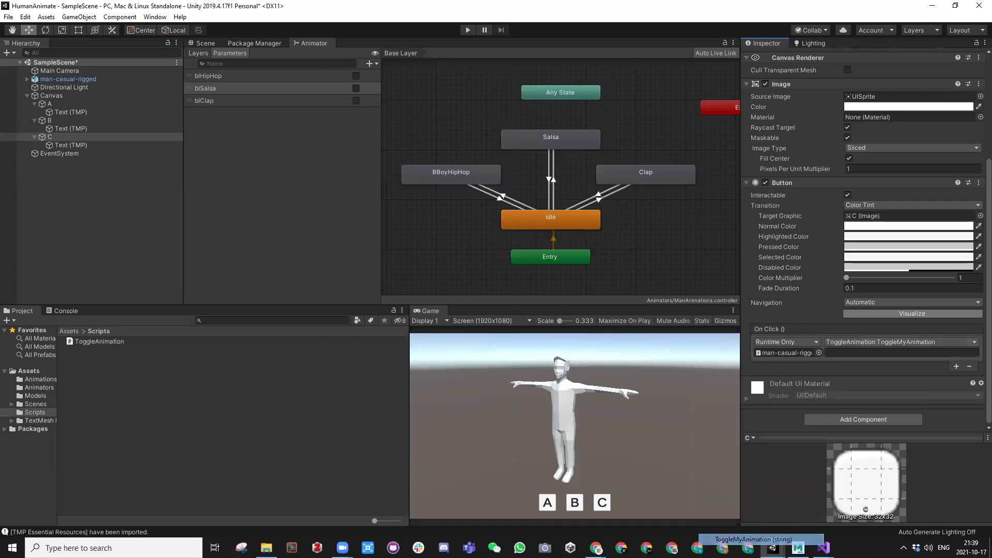
Copy the blClap parameter name from the Animator into button C's On Click argument
double_click(204, 101)
key(ctrl+c)
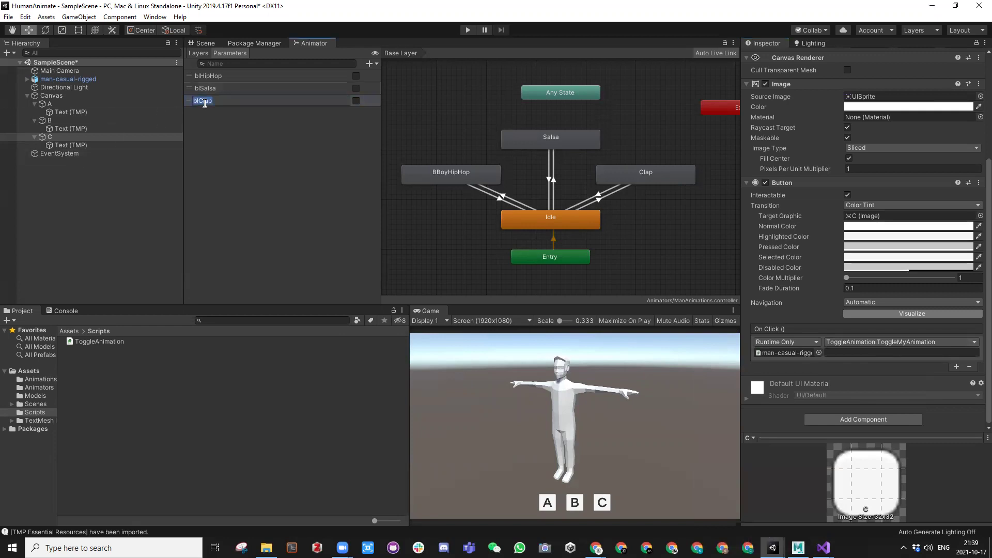
click(852, 355)
key(ctrl+v)
Play the scene, toggle the animations of buttons A, B and C on and off in turn, and stop the playback
click(467, 30)
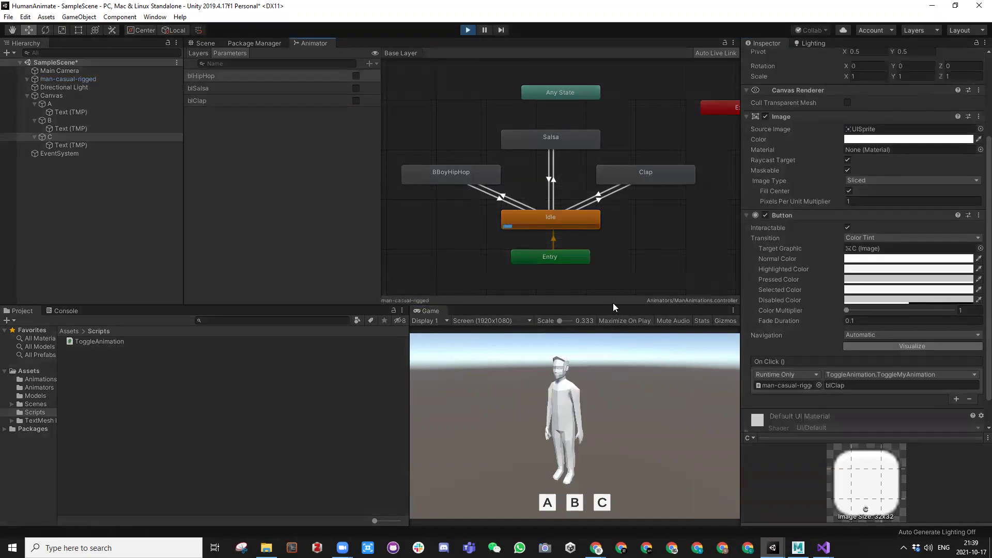
click(547, 506)
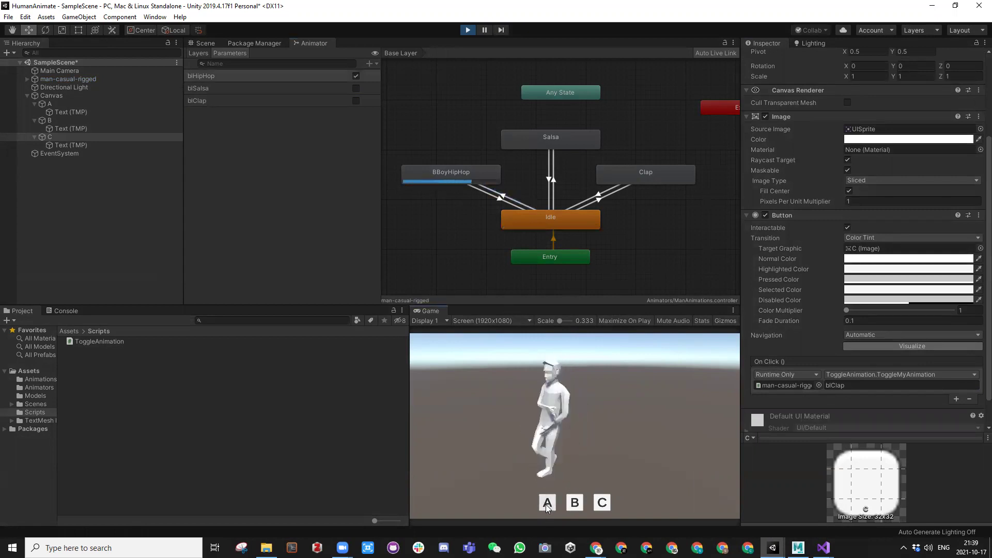
click(548, 506)
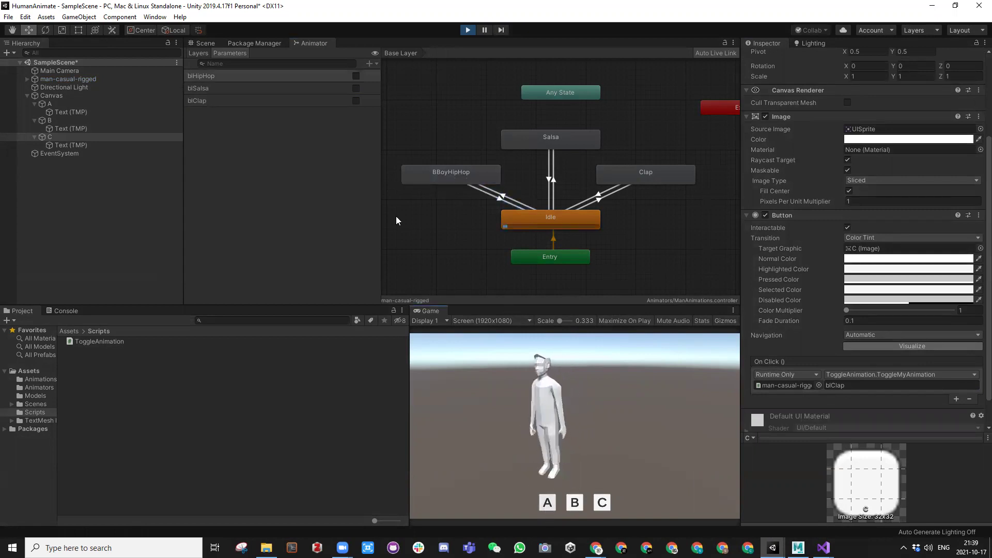
click(577, 507)
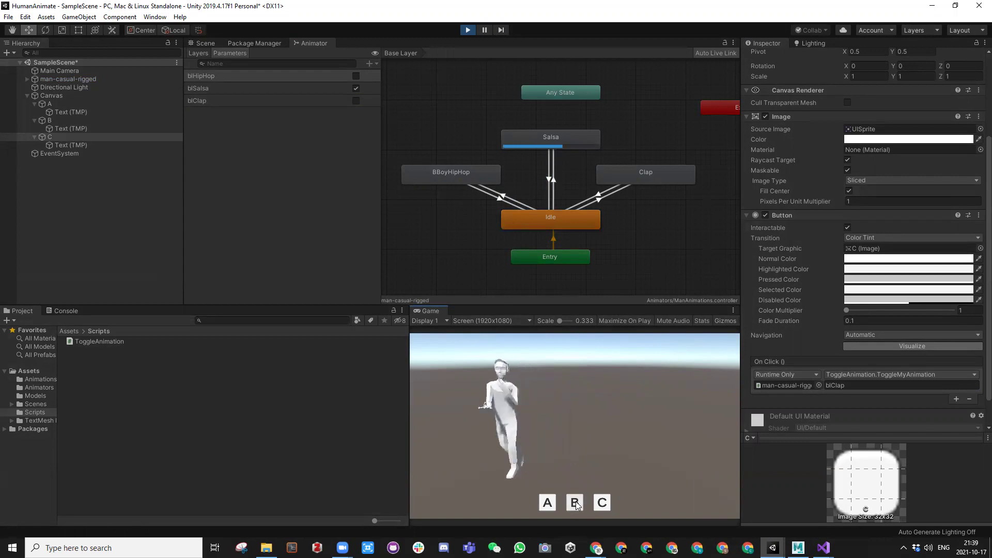
click(576, 503)
click(601, 501)
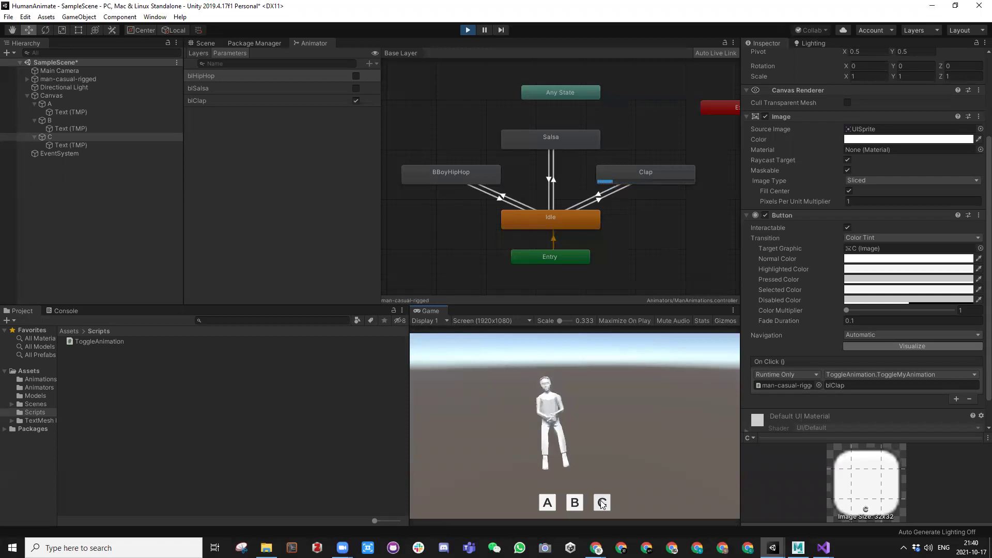
click(602, 504)
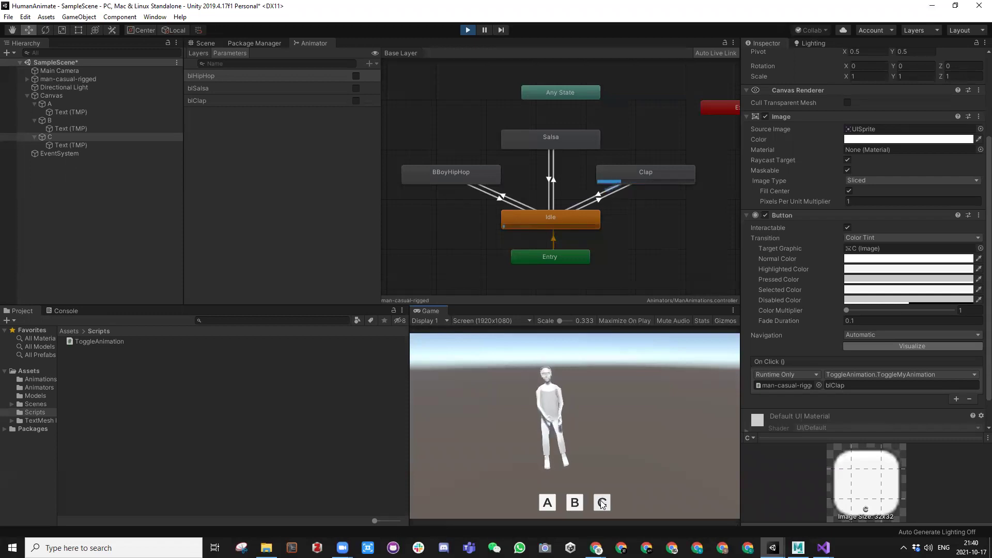
click(467, 29)
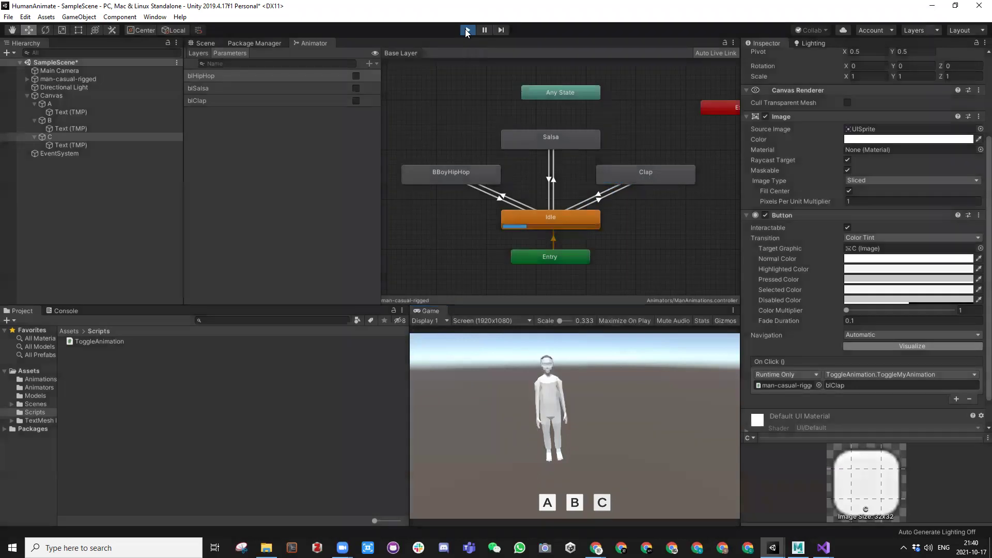